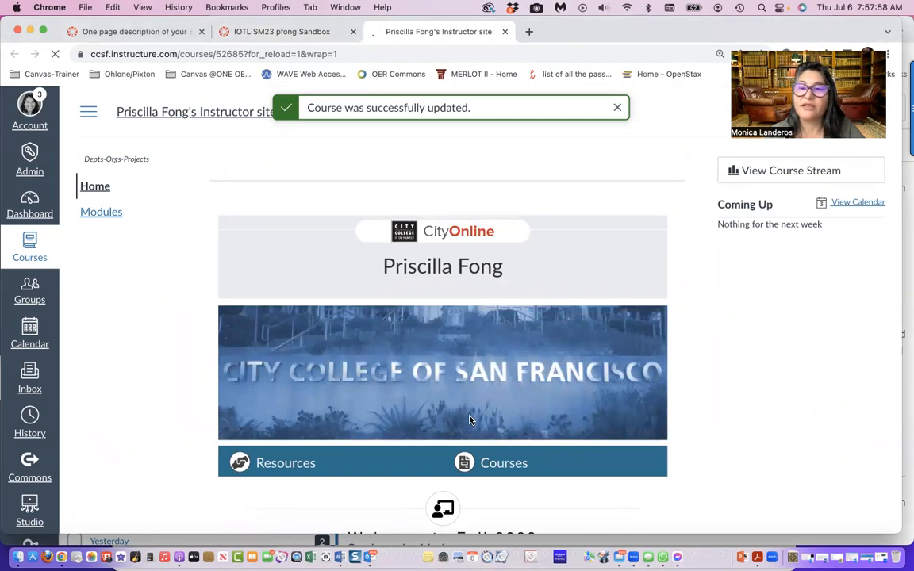
View the instructor site's modules, return to the sandbox course, and look over its home page
{"action": "left_click", "coordinate": [107, 216]}
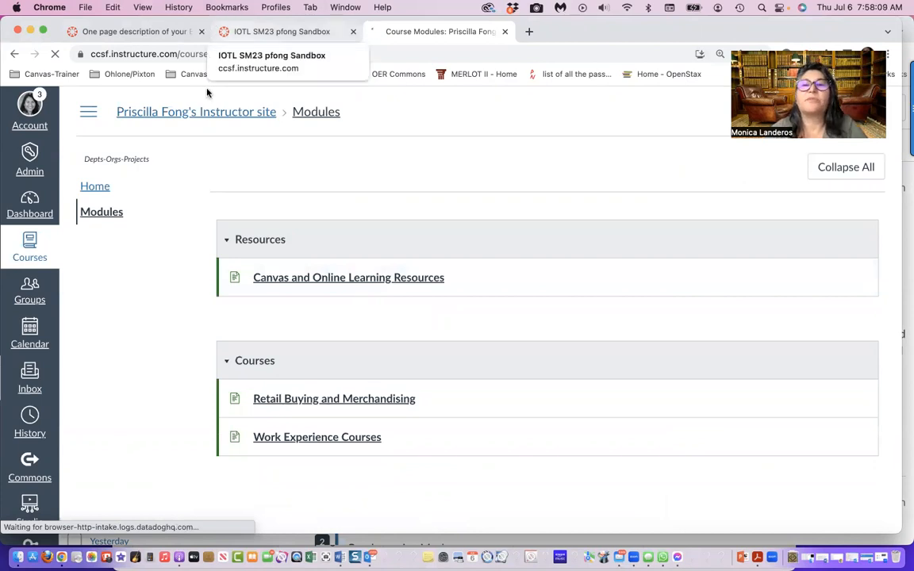
{"action": "left_click", "coordinate": [284, 32]}
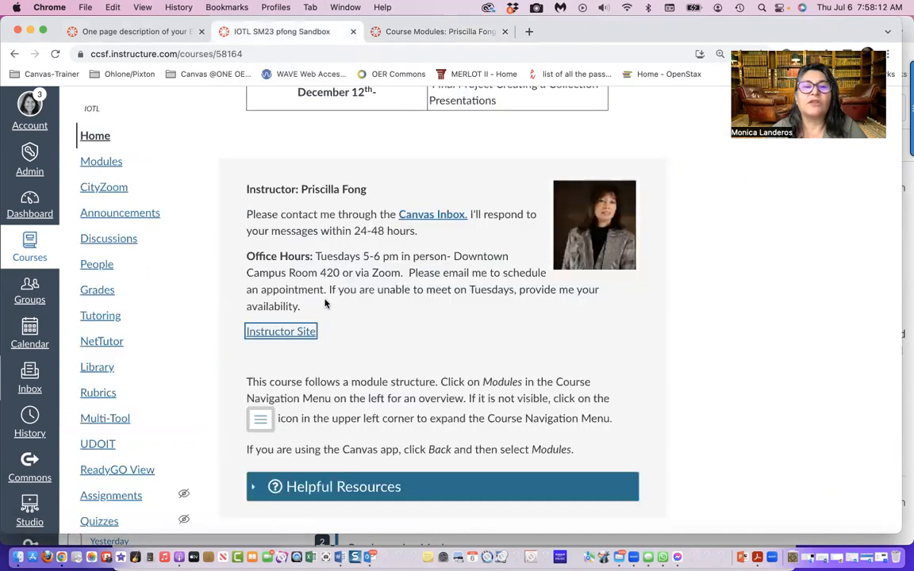
{"action": "scroll", "coordinate": [325, 303], "scroll_direction": "up", "scroll_amount": 15}
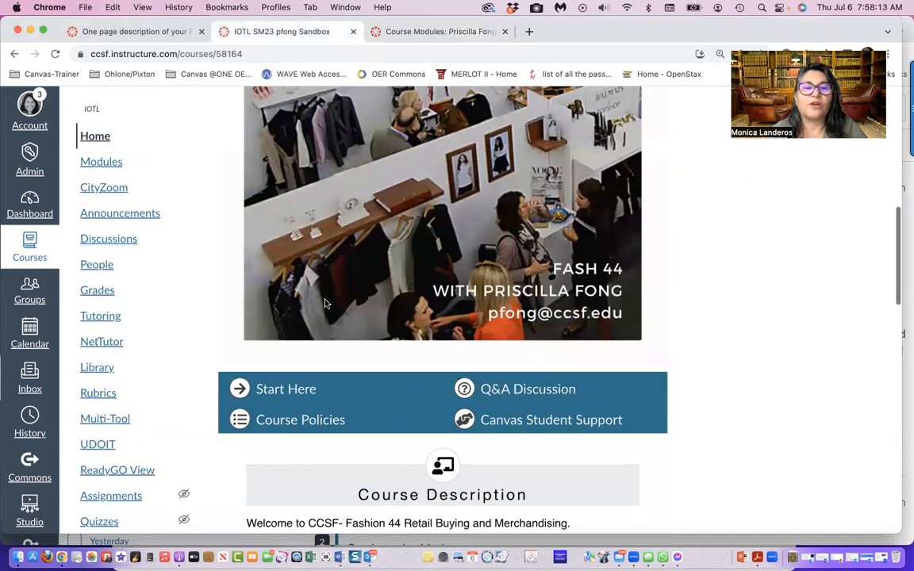
{"action": "scroll", "coordinate": [324, 304], "scroll_direction": "down", "scroll_amount": 2}
Open the Course Policies page from the course home page and review its policy sections
{"action": "left_click", "coordinate": [306, 355]}
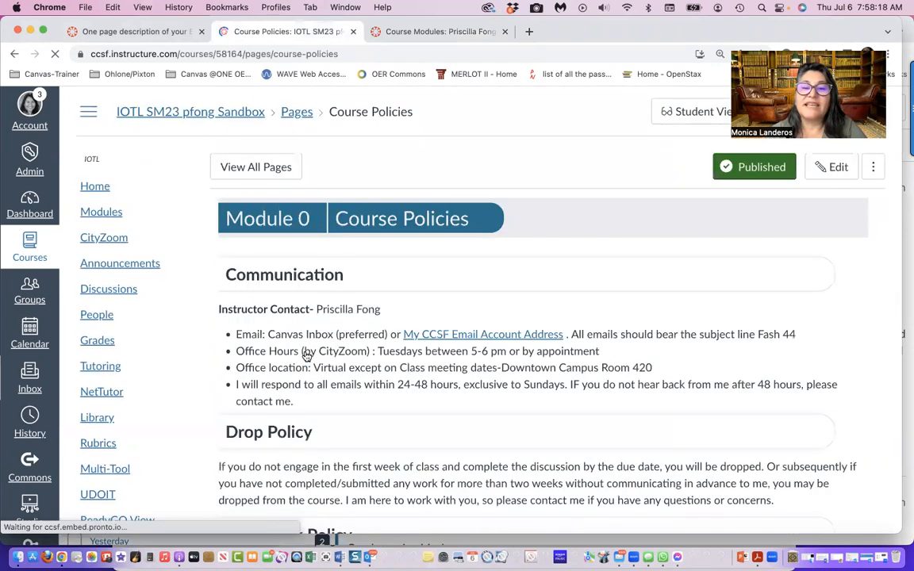
{"action": "scroll", "coordinate": [409, 339], "scroll_direction": "down", "scroll_amount": 6}
{"action": "scroll", "coordinate": [408, 339], "scroll_direction": "down", "scroll_amount": 6}
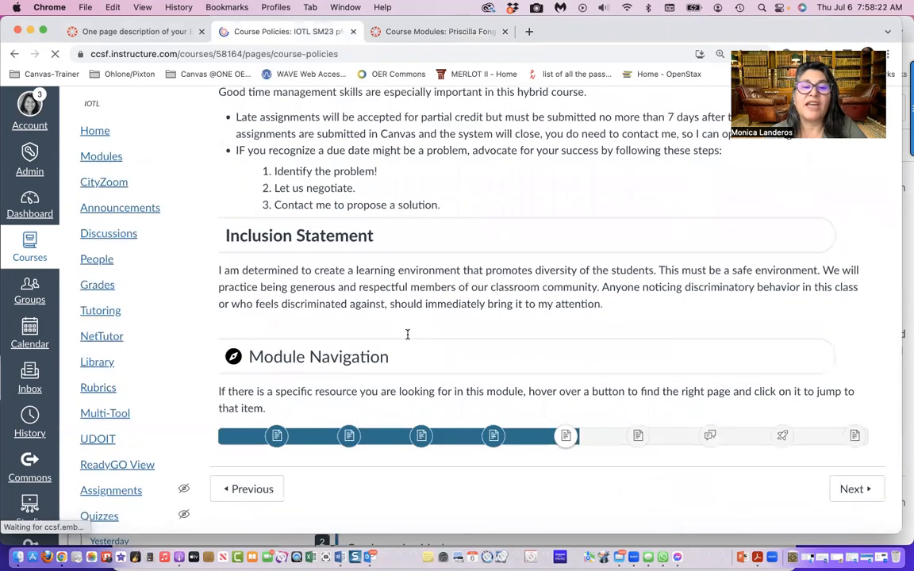
{"action": "scroll", "coordinate": [409, 339], "scroll_direction": "up", "scroll_amount": 12}
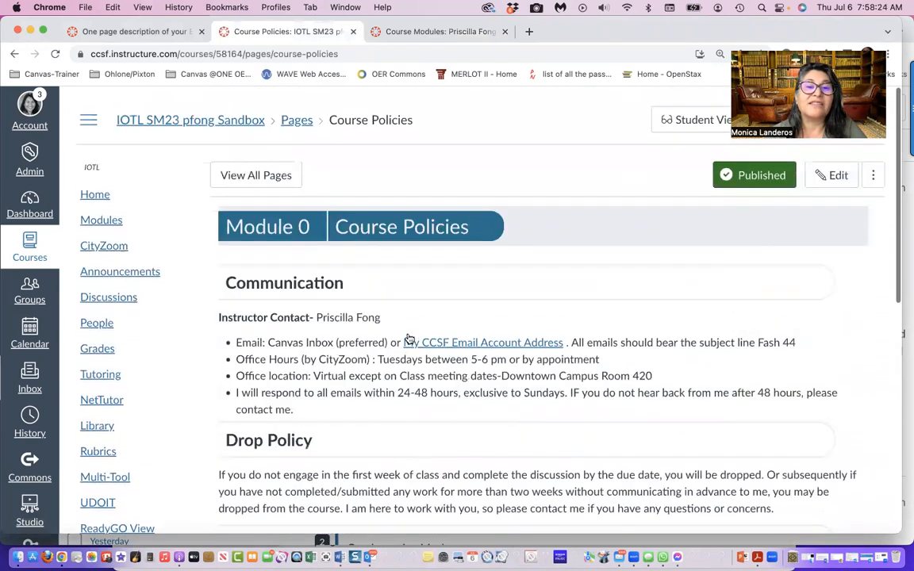
Open the Overview: Getting Started page from the Module 0 list and review its content
{"action": "left_click", "coordinate": [109, 214]}
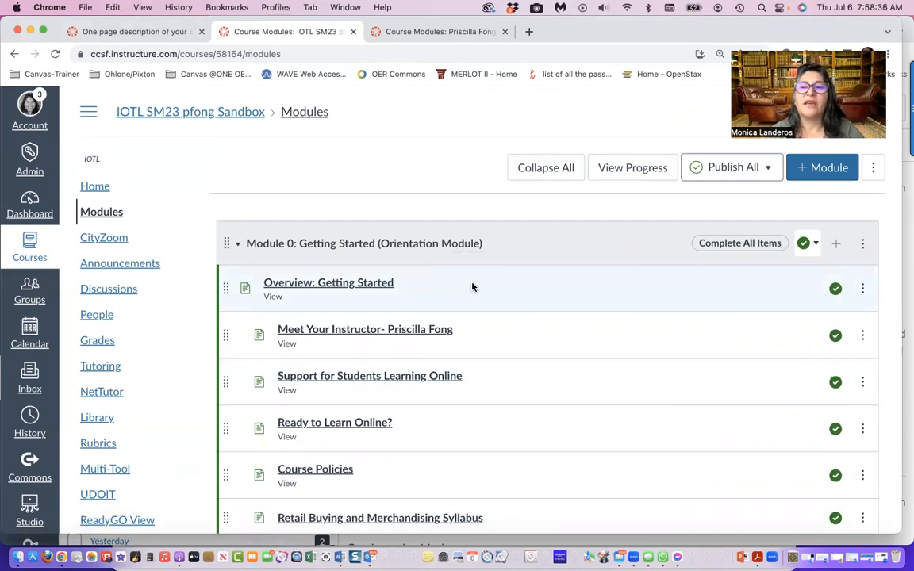
{"action": "scroll", "coordinate": [471, 286], "scroll_direction": "down", "scroll_amount": 1}
{"action": "left_click", "coordinate": [360, 246]}
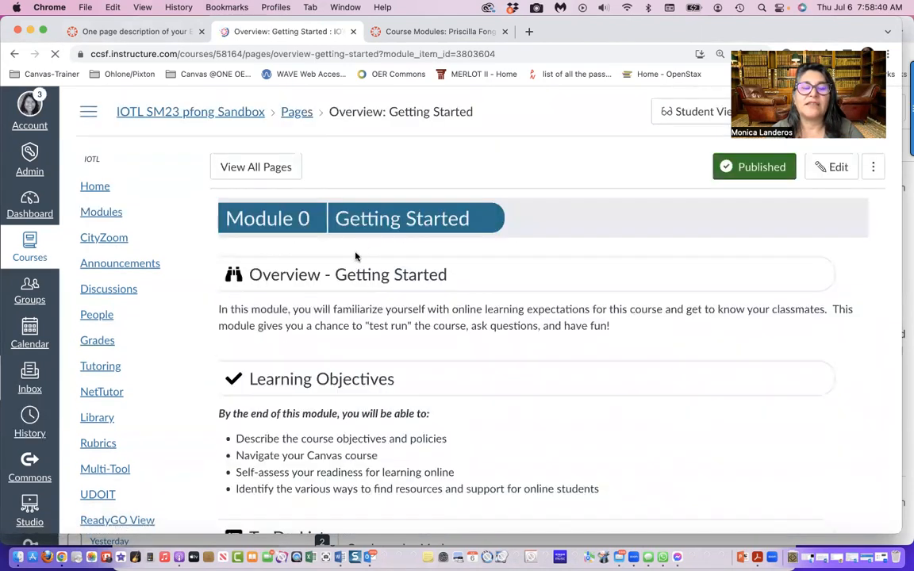
{"action": "scroll", "coordinate": [447, 376], "scroll_direction": "down", "scroll_amount": 6}
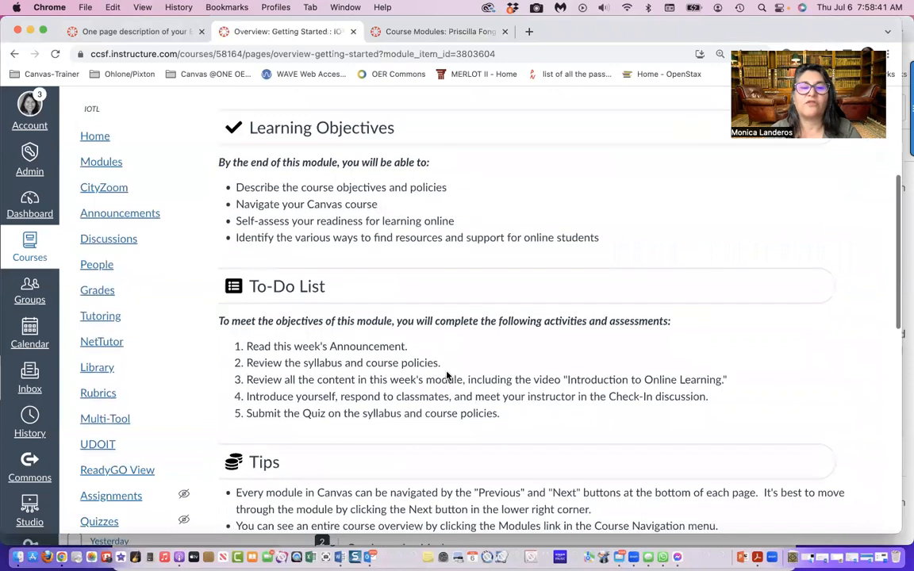
{"action": "scroll", "coordinate": [446, 376], "scroll_direction": "down", "scroll_amount": 7}
{"action": "scroll", "coordinate": [446, 376], "scroll_direction": "up", "scroll_amount": 12}
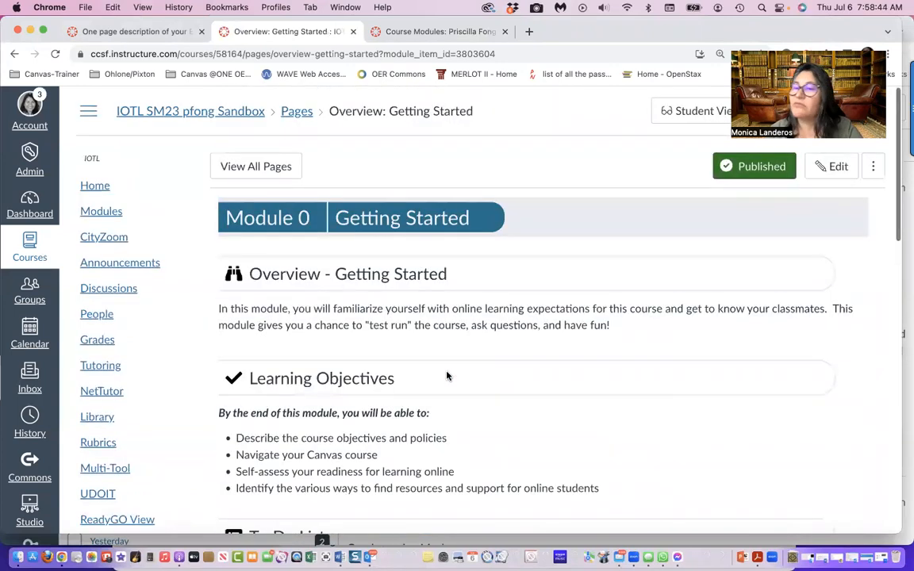
Edit the Overview: Getting Started page with Design Tools launched and set the Schedule section's expected hours to [8 - 9]
{"action": "left_click", "coordinate": [839, 166]}
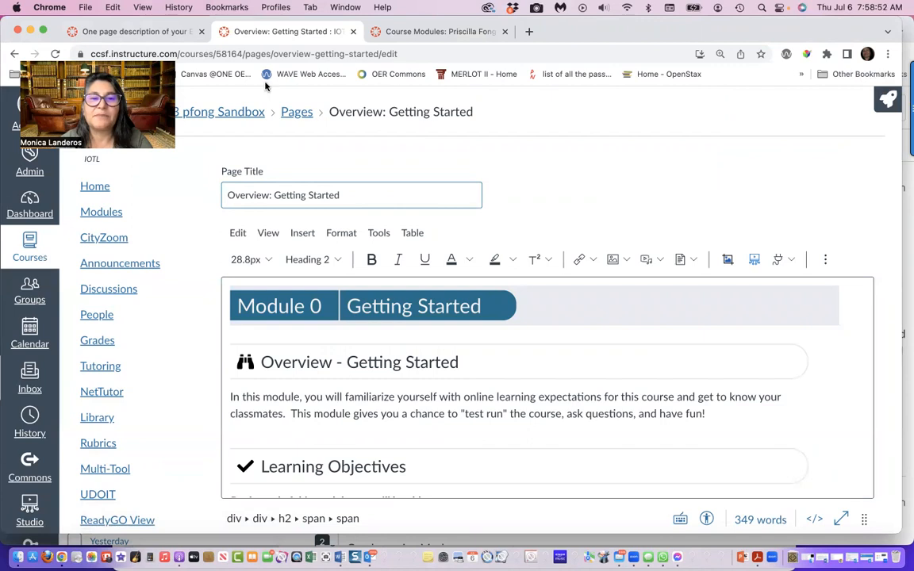
{"action": "left_click", "coordinate": [882, 104]}
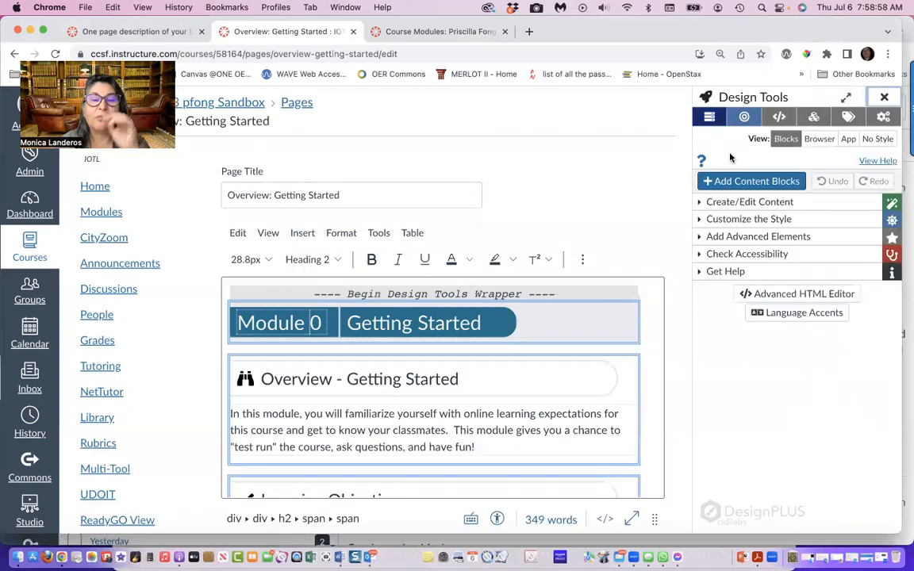
{"action": "scroll", "coordinate": [514, 364], "scroll_direction": "down", "scroll_amount": 3}
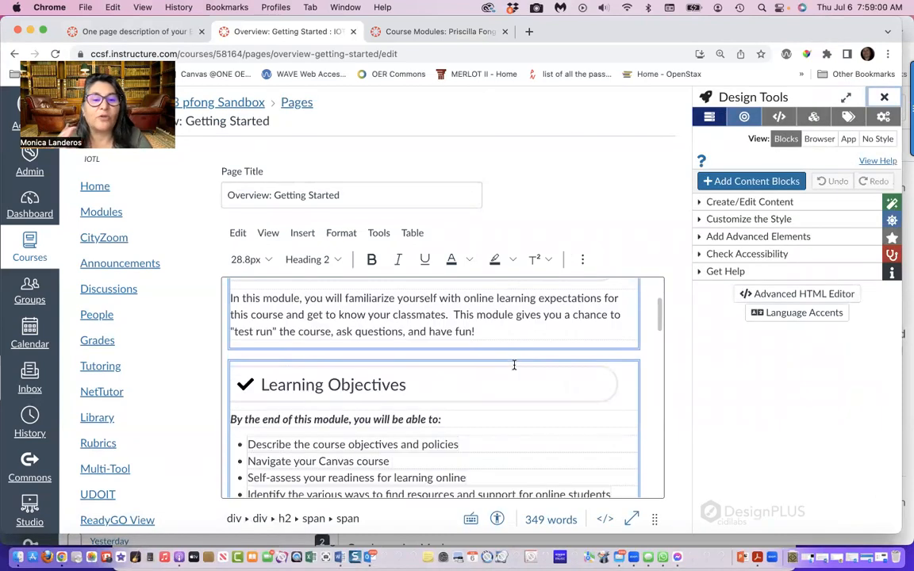
{"action": "scroll", "coordinate": [514, 365], "scroll_direction": "down", "scroll_amount": 10}
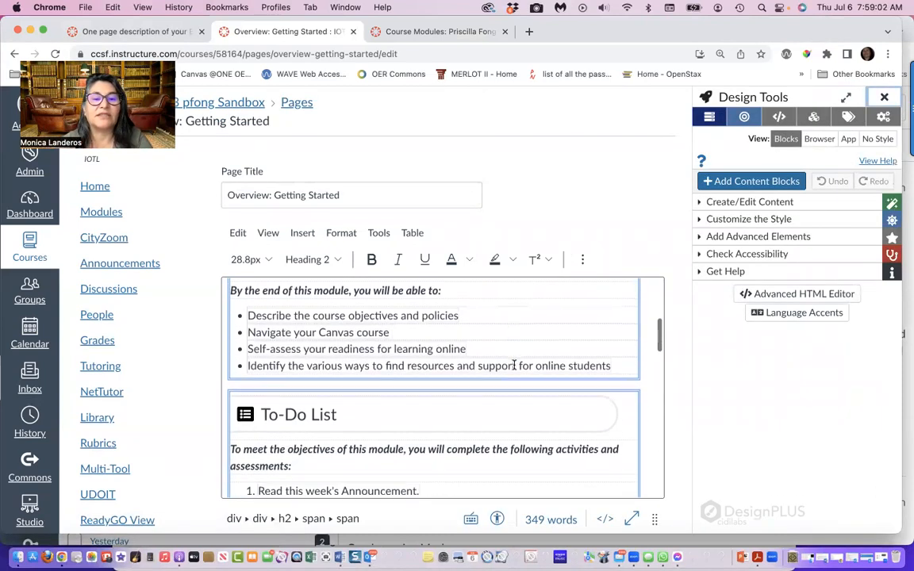
{"action": "scroll", "coordinate": [514, 364], "scroll_direction": "down", "scroll_amount": 5}
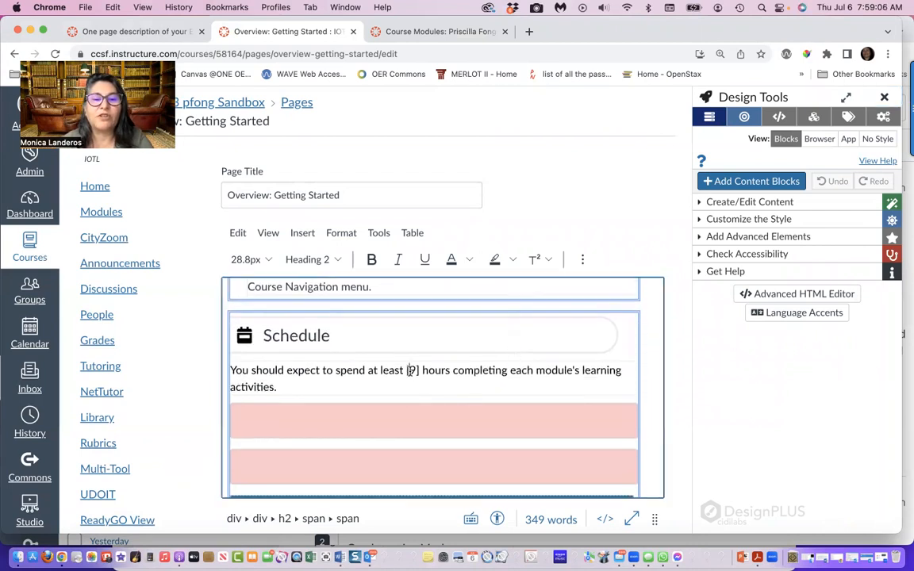
{"action": "left_click", "coordinate": [410, 370]}
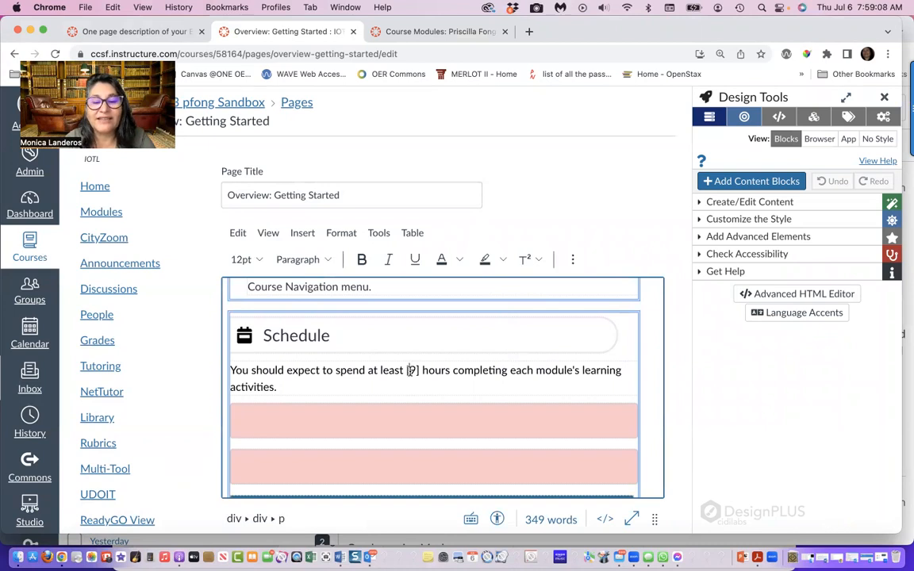
{"action": "type", "text": "8 -"}
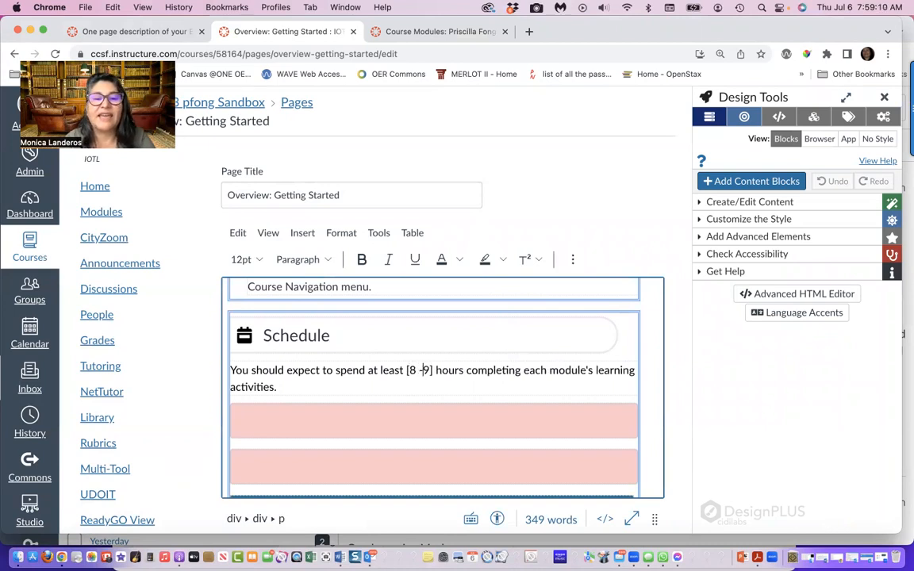
{"action": "key", "text": "BackSpace"}
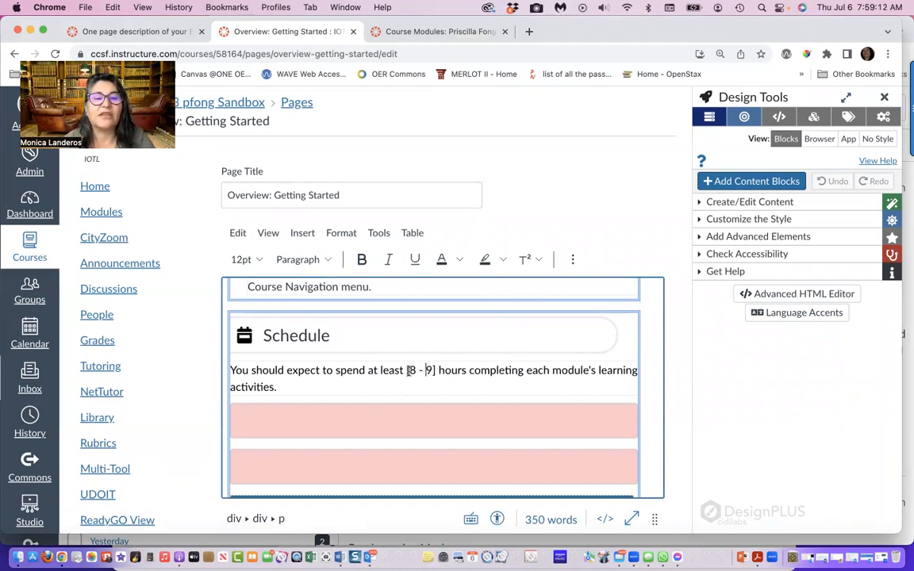
Delete the two empty pink blocks between the Schedule text and the Module Schedule table
{"action": "scroll", "coordinate": [334, 410], "scroll_direction": "down", "scroll_amount": 2}
{"action": "left_click", "coordinate": [286, 408]}
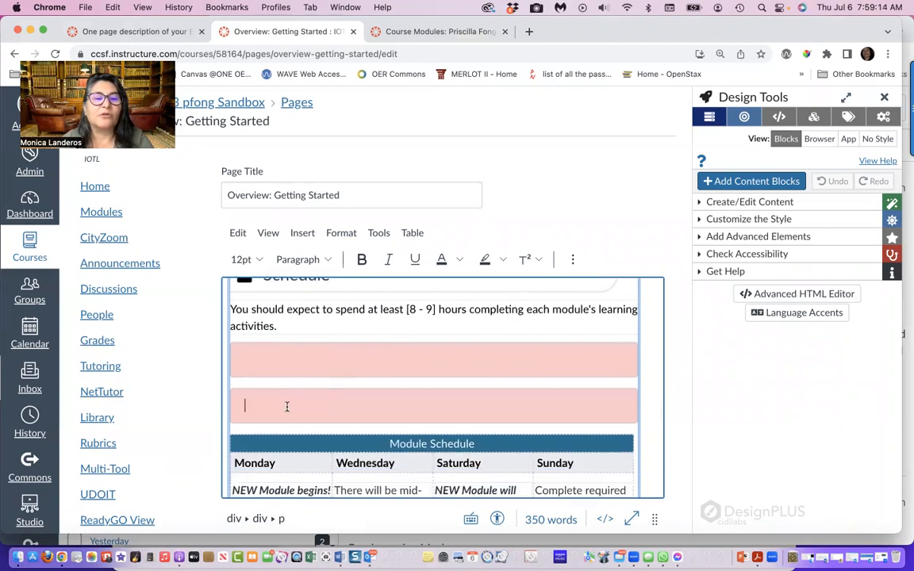
{"action": "key", "text": "BackSpace"}
{"action": "key", "text": "BackSpace"}
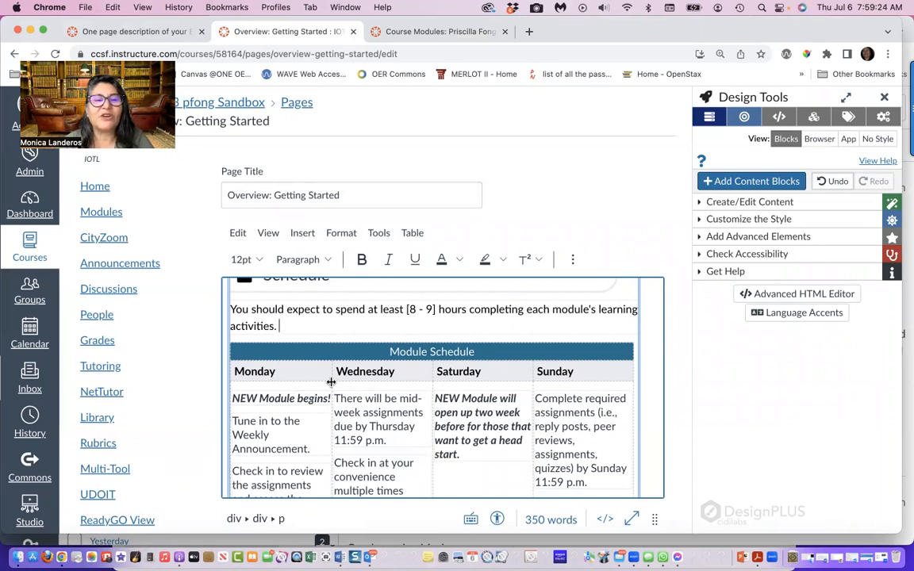
Change the upper limit of the expected hours in the Schedule text to 10 and save the page
{"action": "double_click", "coordinate": [429, 309]}
{"action": "type", "text": "10"}
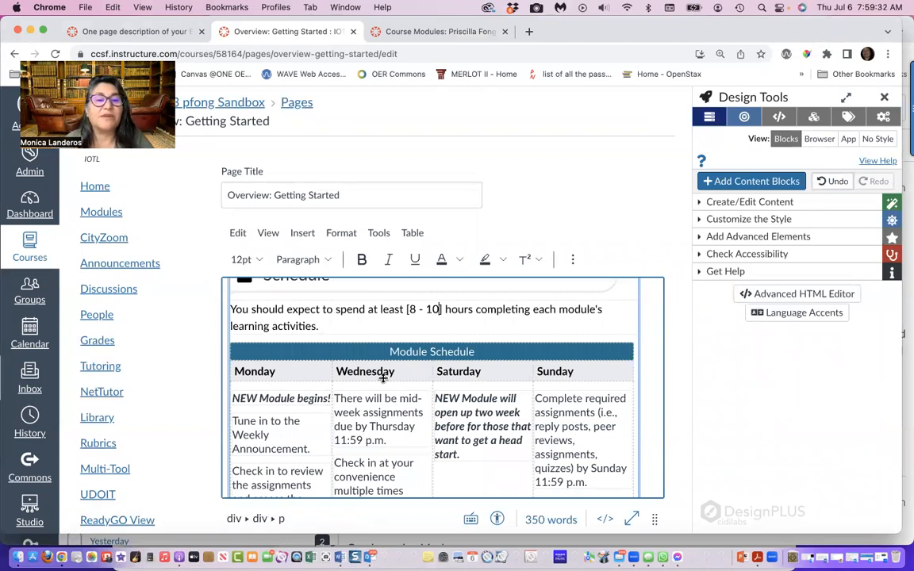
{"action": "scroll", "coordinate": [382, 378], "scroll_direction": "down", "scroll_amount": 10}
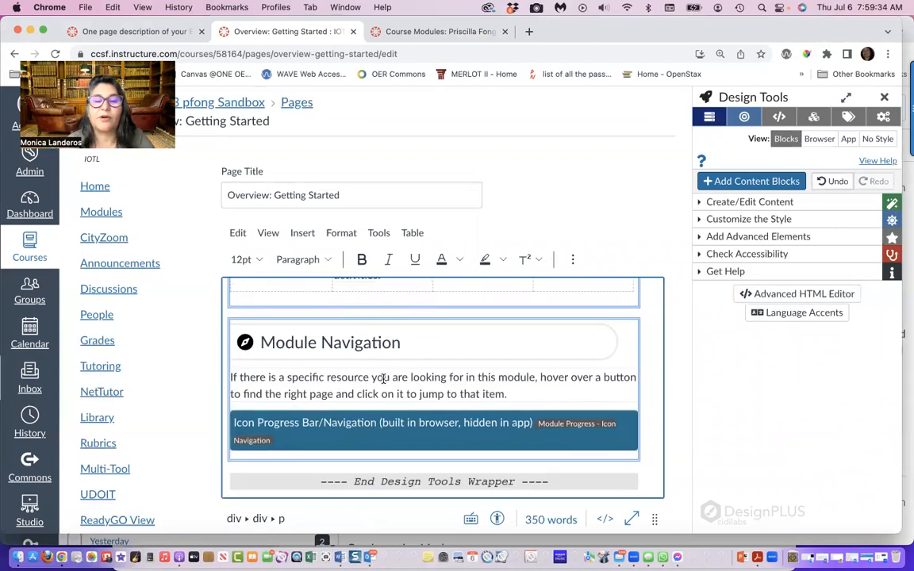
{"action": "scroll", "coordinate": [383, 378], "scroll_direction": "down", "scroll_amount": 5}
{"action": "left_click", "coordinate": [646, 495]}
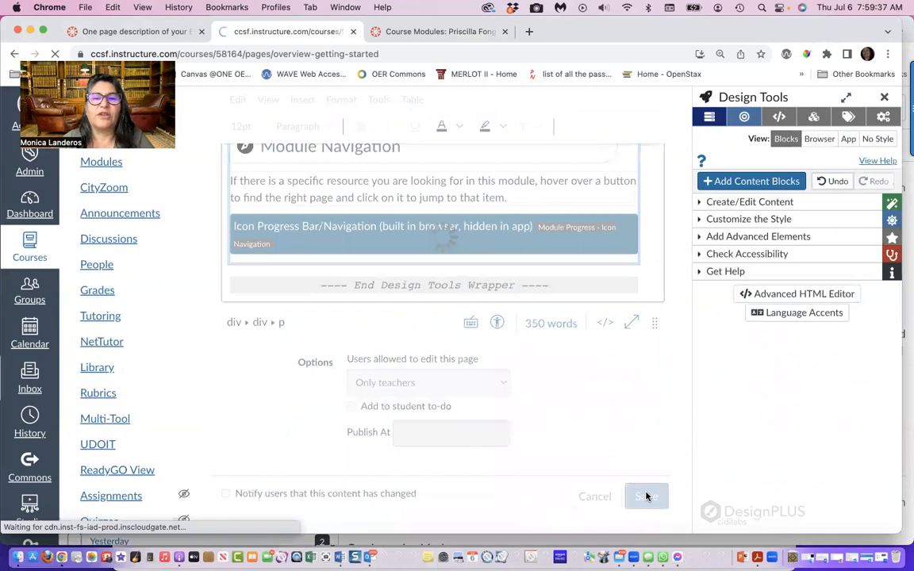
Check the saved overview page, go to the Meet Your Instructor page, and review it, highlighting the fall semester dates sentence
{"action": "scroll", "coordinate": [646, 497], "scroll_direction": "down", "scroll_amount": 10}
{"action": "scroll", "coordinate": [714, 491], "scroll_direction": "up", "scroll_amount": 1}
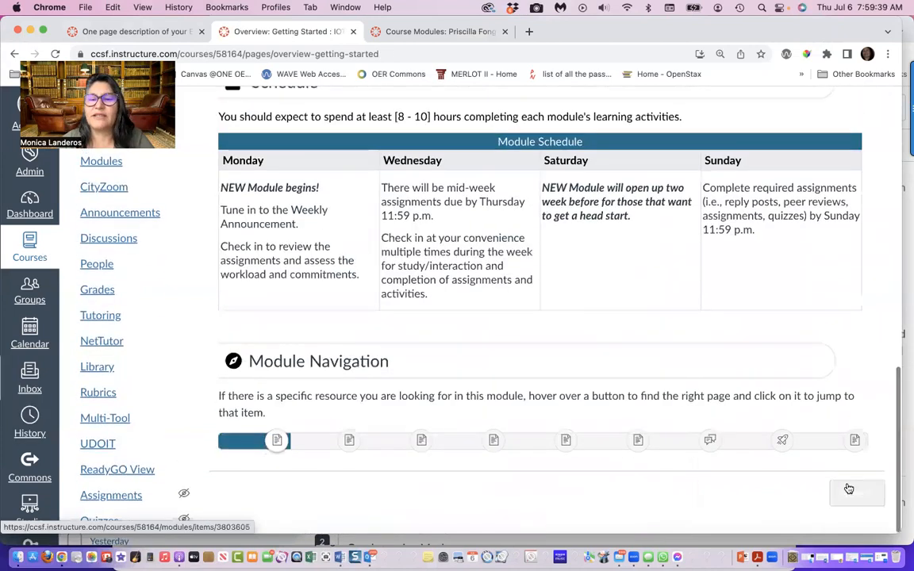
{"action": "left_click", "coordinate": [853, 495]}
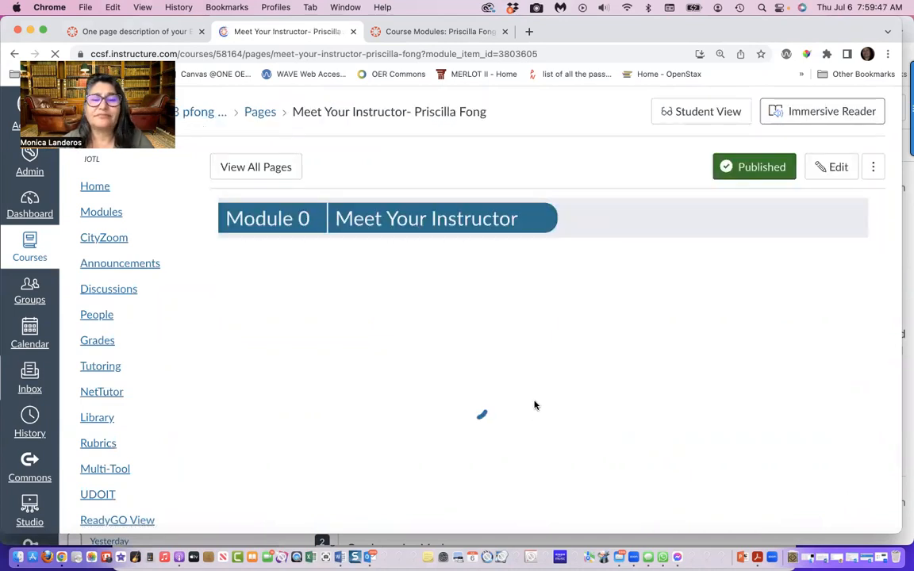
{"action": "scroll", "coordinate": [537, 405], "scroll_direction": "down", "scroll_amount": 1}
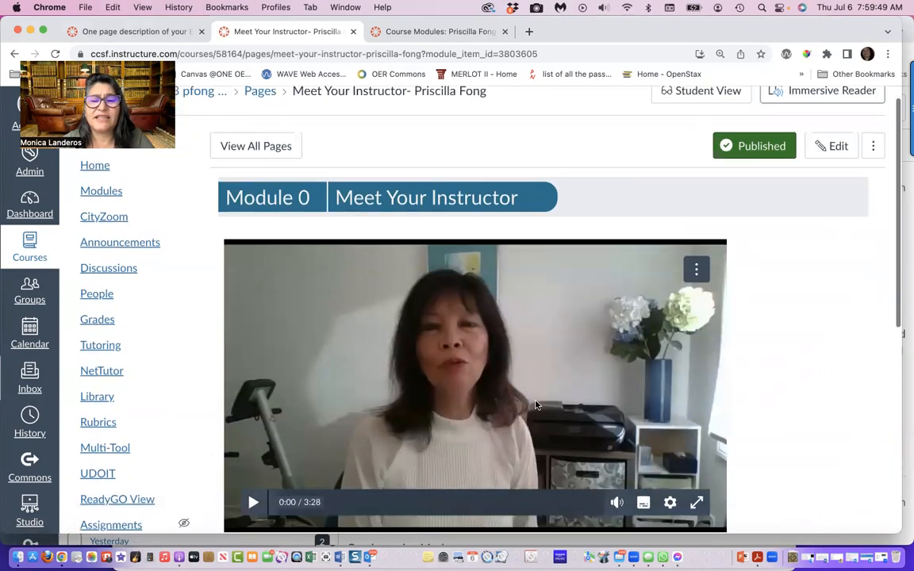
{"action": "scroll", "coordinate": [535, 406], "scroll_direction": "down", "scroll_amount": 5}
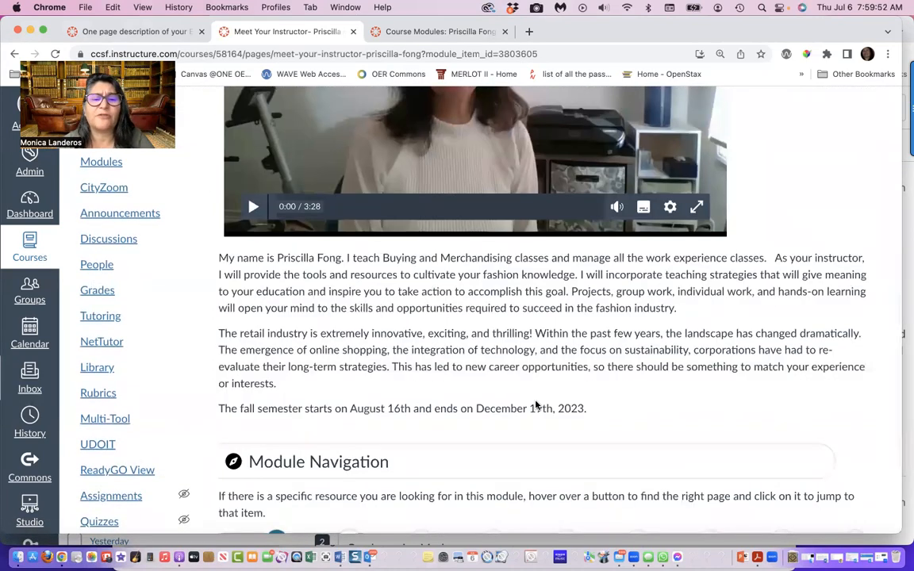
{"action": "scroll", "coordinate": [535, 405], "scroll_direction": "down", "scroll_amount": 2}
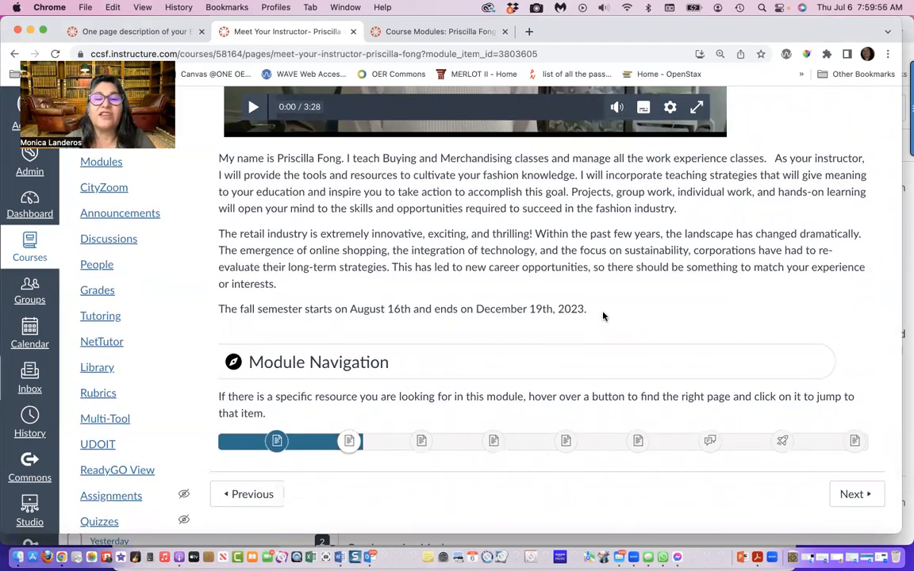
{"action": "left_click_drag", "start_coordinate": [588, 310], "coordinate": [217, 306]}
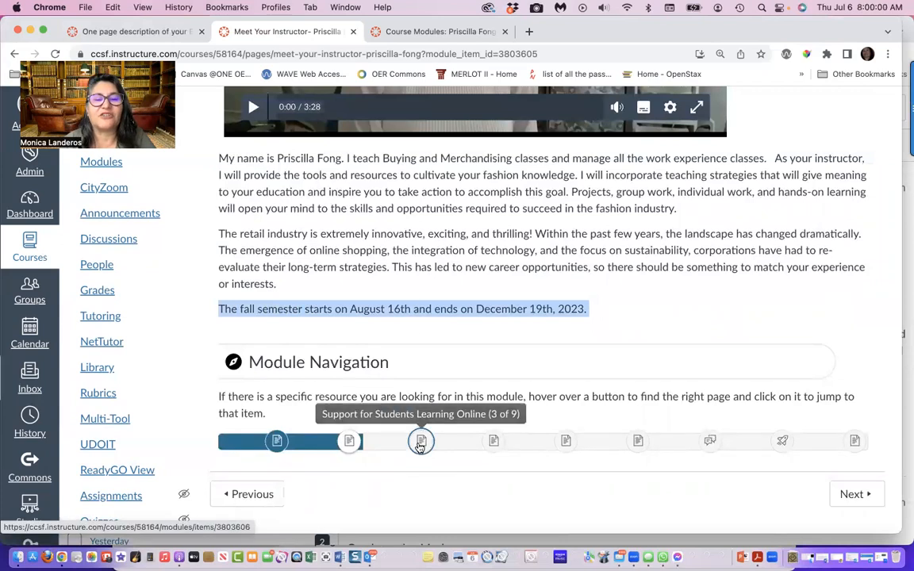
Open the Support for Students Learning Online page from the module navigation and review its sections
{"action": "left_click", "coordinate": [420, 442]}
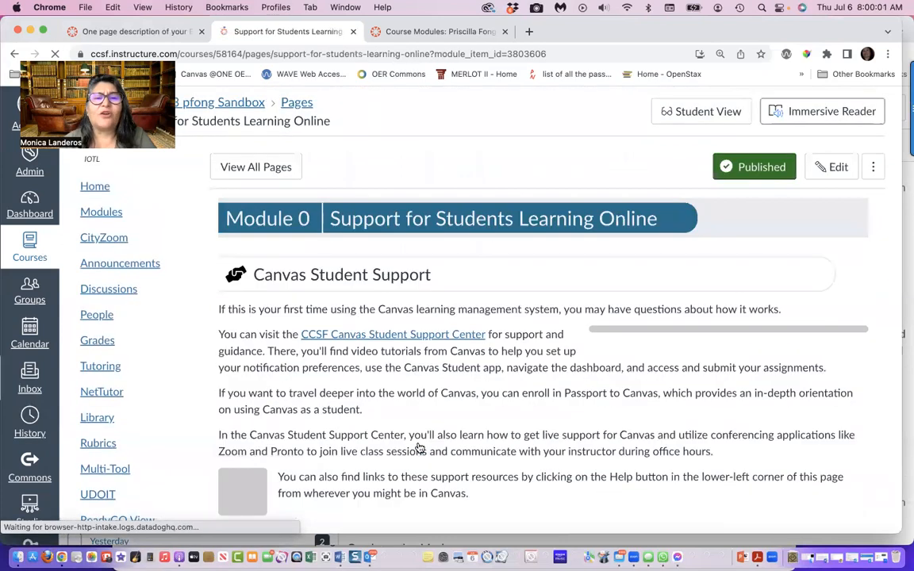
{"action": "scroll", "coordinate": [488, 437], "scroll_direction": "down", "scroll_amount": 6}
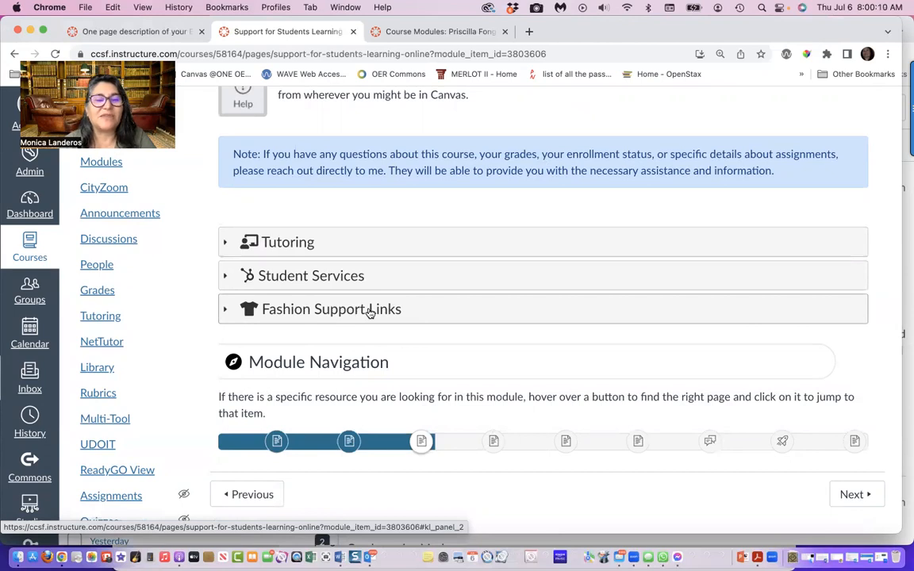
{"action": "scroll", "coordinate": [369, 312], "scroll_direction": "up", "scroll_amount": 6}
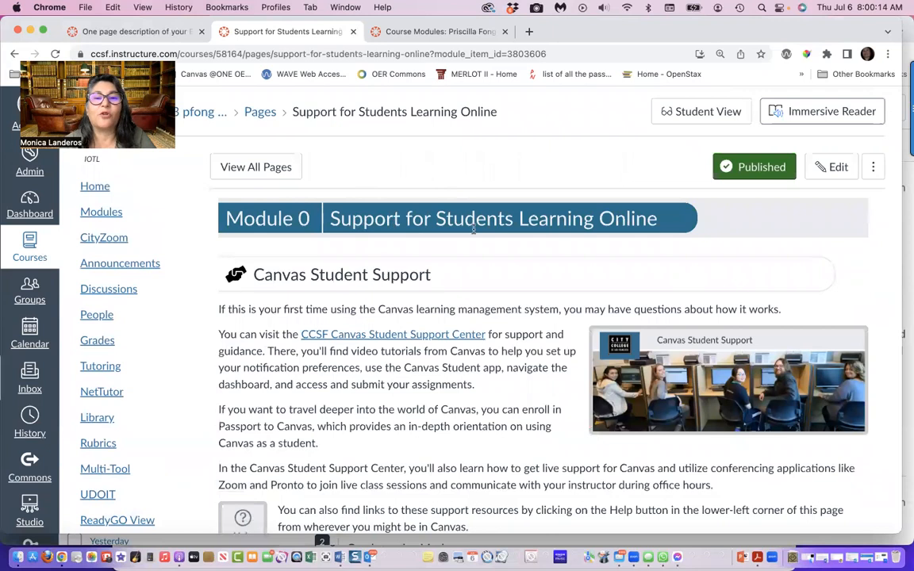
Open the Support for Students Learning Online page for editing with Design Tools and place the cursor in the Fashion Support Links heading
{"action": "left_click", "coordinate": [836, 167]}
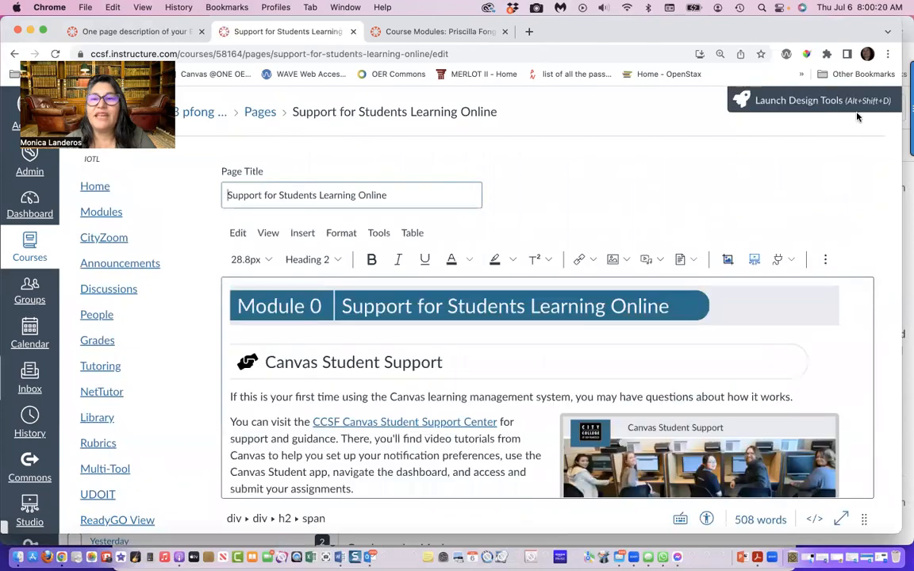
{"action": "left_click", "coordinate": [862, 103]}
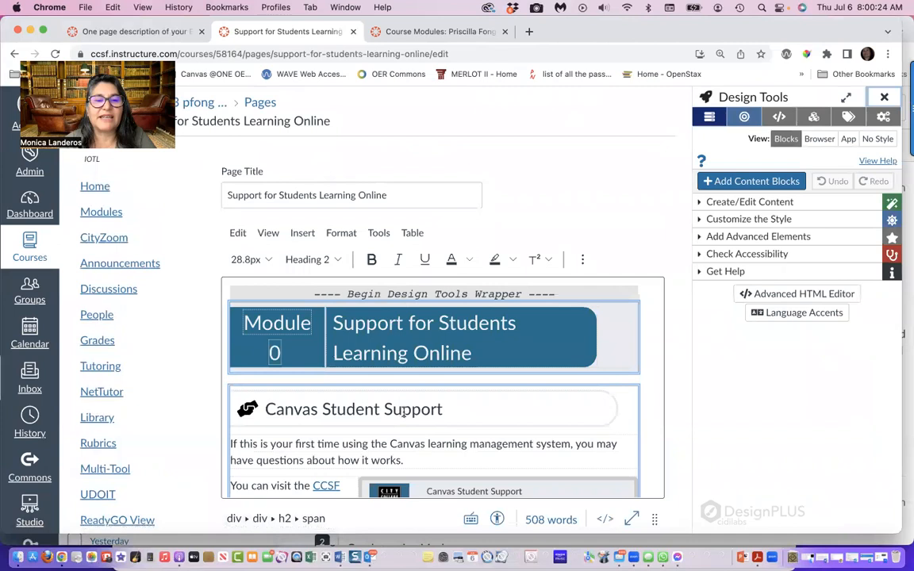
{"action": "scroll", "coordinate": [404, 412], "scroll_direction": "down", "scroll_amount": 10}
{"action": "scroll", "coordinate": [404, 413], "scroll_direction": "down", "scroll_amount": 15}
{"action": "scroll", "coordinate": [403, 413], "scroll_direction": "down", "scroll_amount": 10}
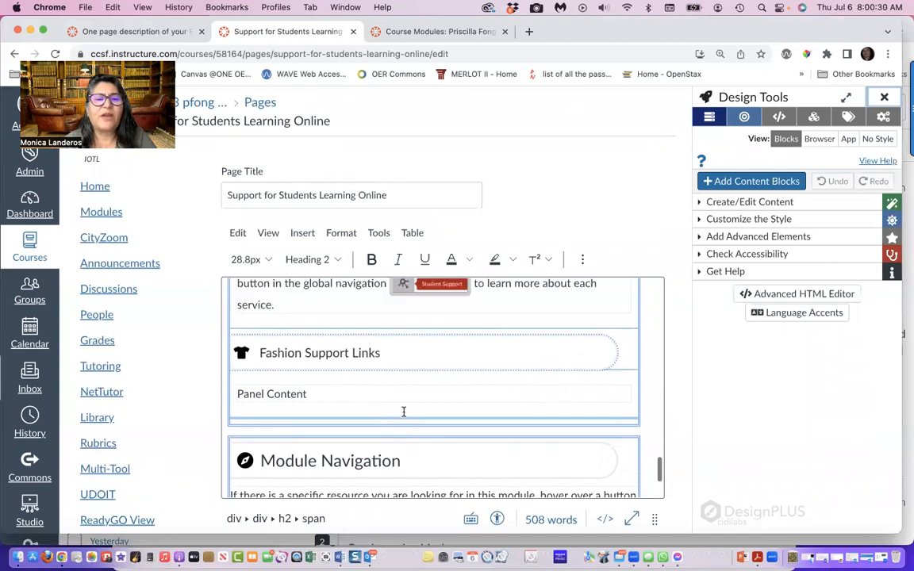
{"action": "left_click", "coordinate": [260, 356]}
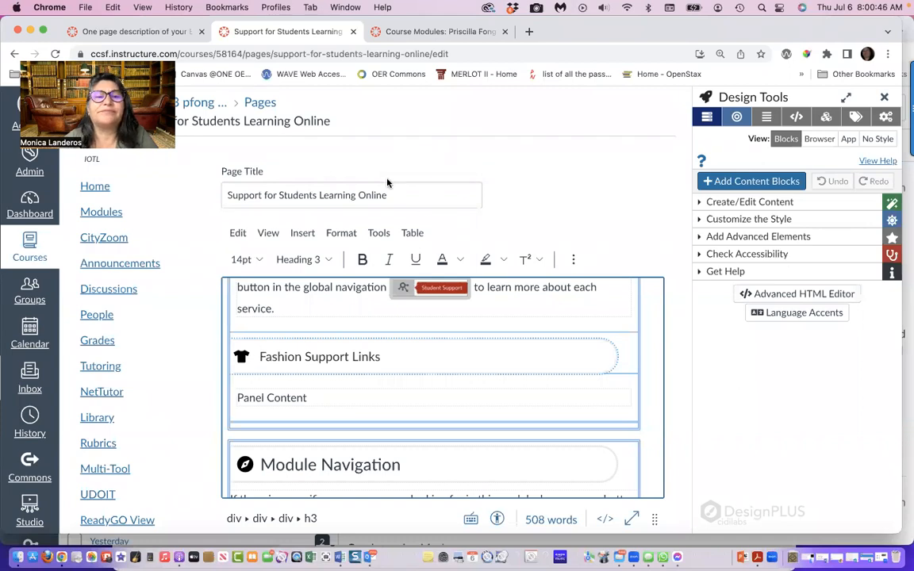
Expand the Accordions | Tabs settings among the advanced elements of Design Tools
{"action": "mouse_move", "coordinate": [742, 218]}
{"action": "left_mouse_down"}
{"action": "mouse_move", "coordinate": [674, 221]}
{"action": "mouse_move", "coordinate": [690, 249]}
{"action": "mouse_move", "coordinate": [828, 230]}
{"action": "mouse_move", "coordinate": [737, 216]}
{"action": "left_mouse_up"}
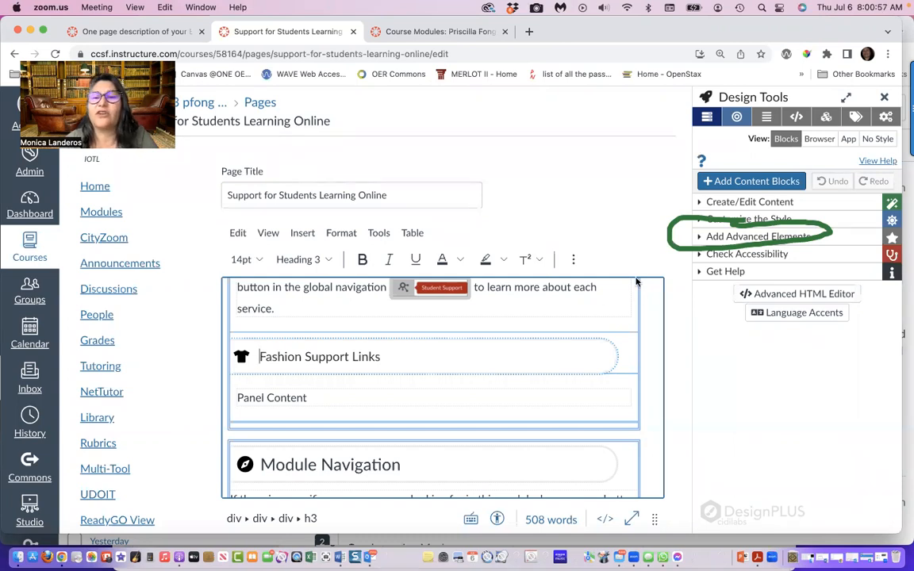
{"action": "left_click", "coordinate": [699, 240]}
{"action": "left_click", "coordinate": [699, 238]}
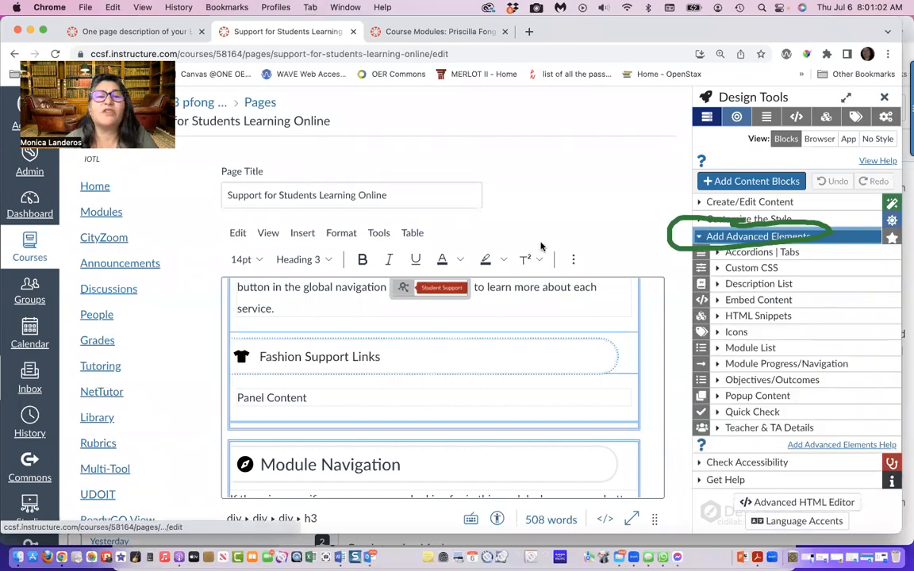
{"action": "left_click", "coordinate": [738, 222]}
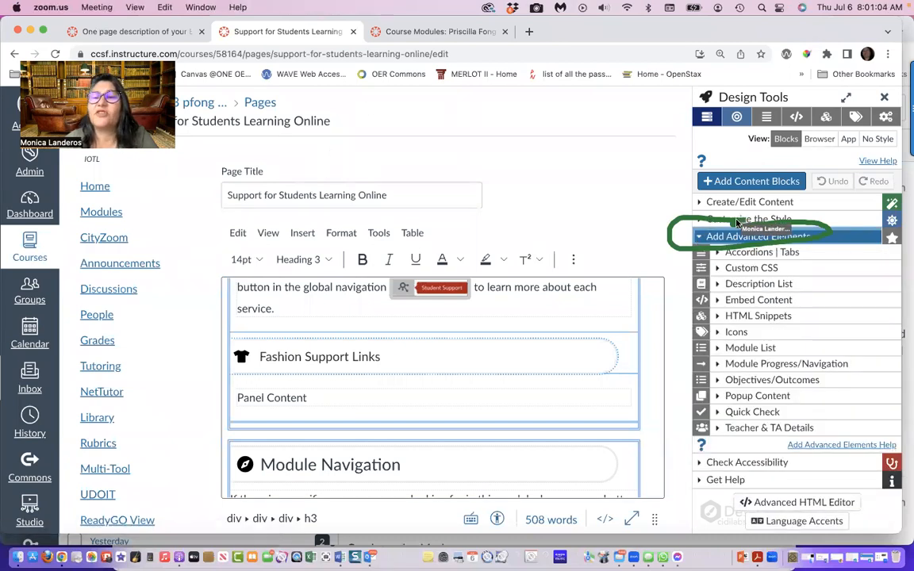
{"action": "mouse_move", "coordinate": [730, 229]}
{"action": "left_mouse_down"}
{"action": "mouse_move", "coordinate": [730, 242]}
{"action": "mouse_move", "coordinate": [758, 249]}
{"action": "left_mouse_up"}
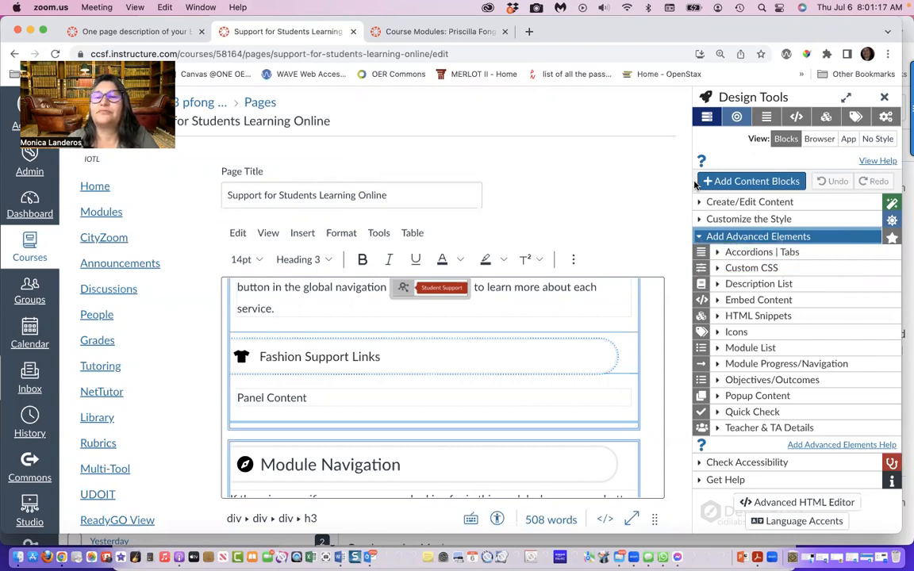
{"action": "left_click", "coordinate": [720, 254]}
{"action": "left_click", "coordinate": [718, 254]}
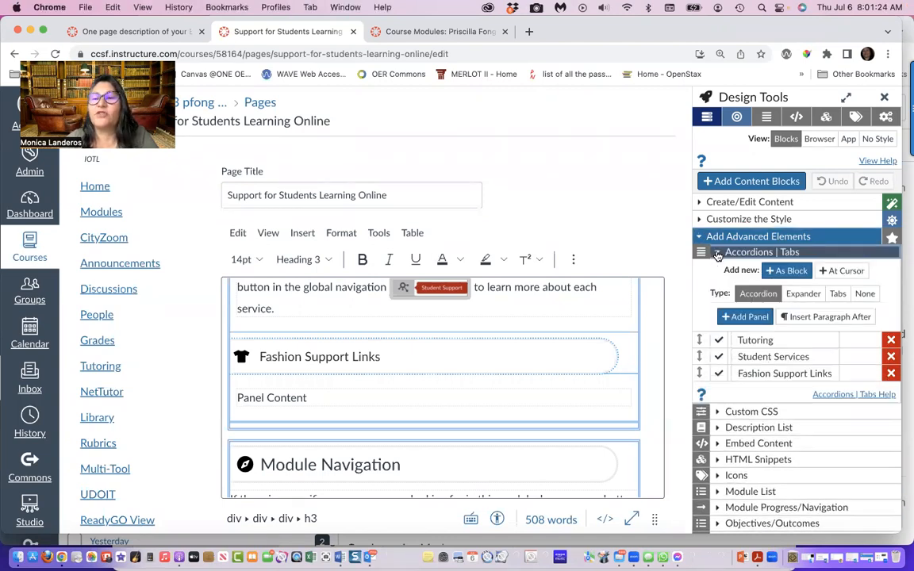
Add a new panel to the accordion and name it Scholarships
{"action": "scroll", "coordinate": [737, 278], "scroll_direction": "down", "scroll_amount": 2}
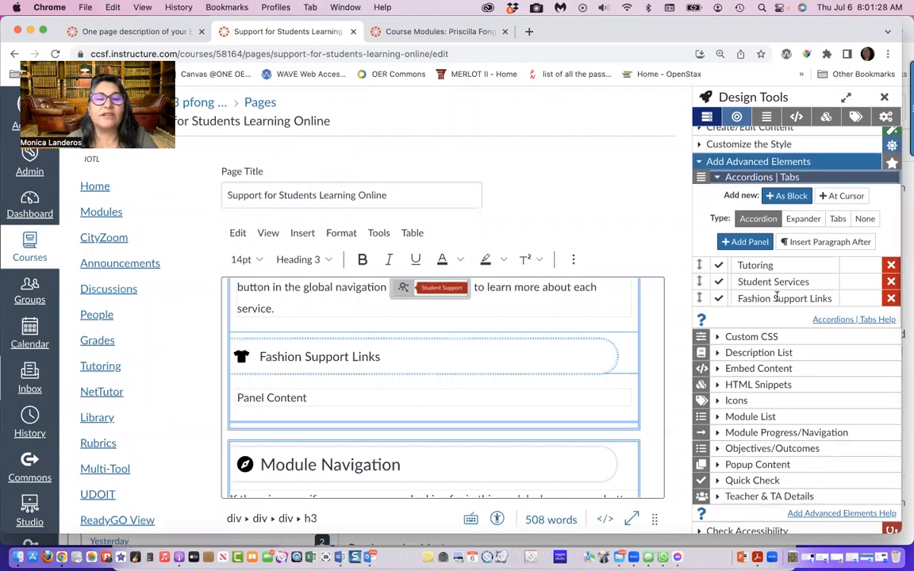
{"action": "scroll", "coordinate": [580, 371], "scroll_direction": "down", "scroll_amount": 1}
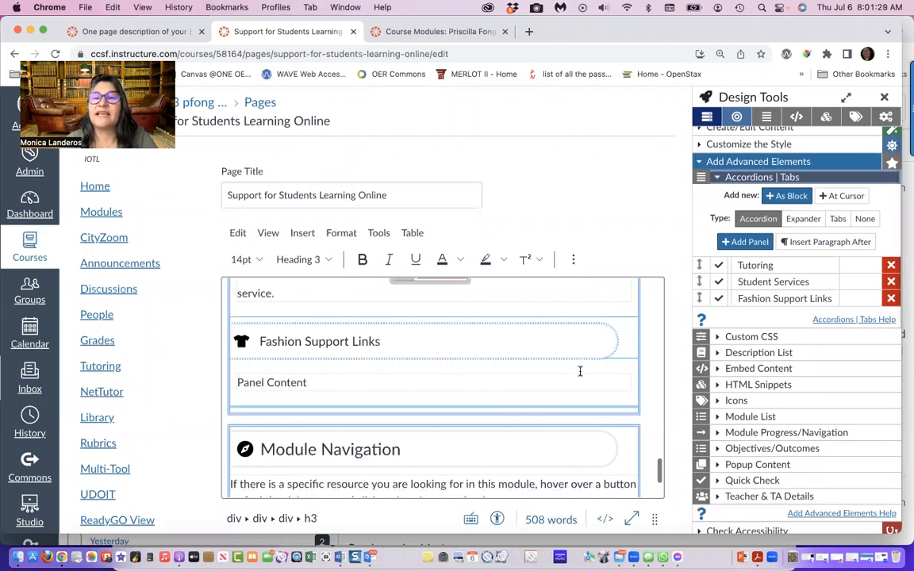
{"action": "left_click", "coordinate": [739, 244]}
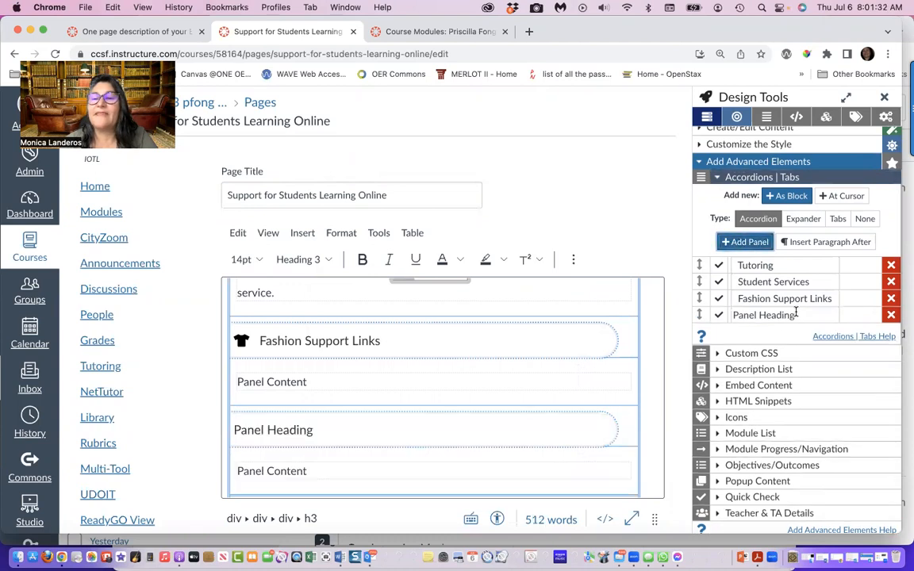
{"action": "key", "text": "BackSpace"}
{"action": "key", "text": "BackSpace"}
{"action": "key", "text": "BackSpace"}
{"action": "key", "text": "BackSpace"}
{"action": "key", "text": "BackSpace"}
{"action": "key", "text": "BackSpace"}
{"action": "key", "text": "BackSpace"}
{"action": "key", "text": "BackSpace"}
{"action": "key", "text": "BackSpace"}
{"action": "key", "text": "BackSpace"}
{"action": "key", "text": "BackSpace"}
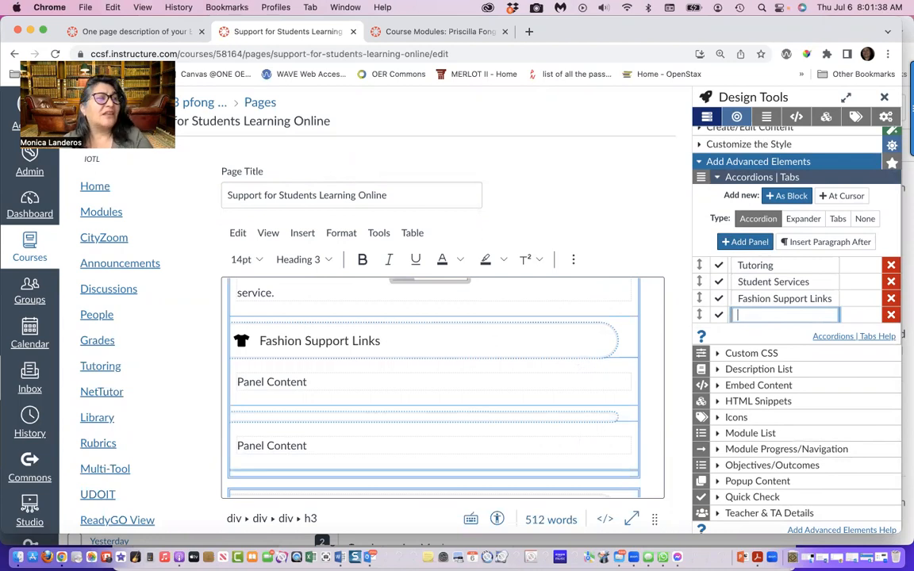
{"action": "type", "text": "S"}
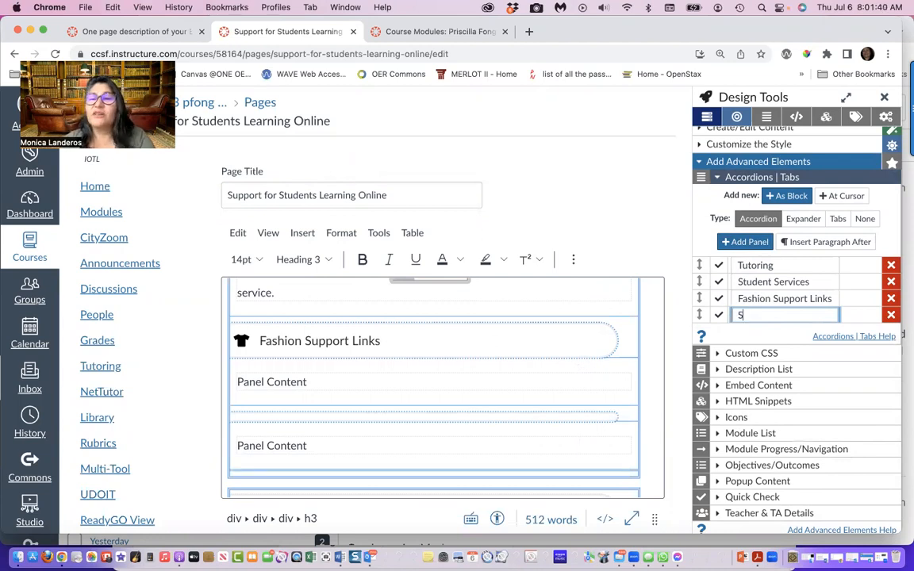
{"action": "type", "text": "cholarships"}
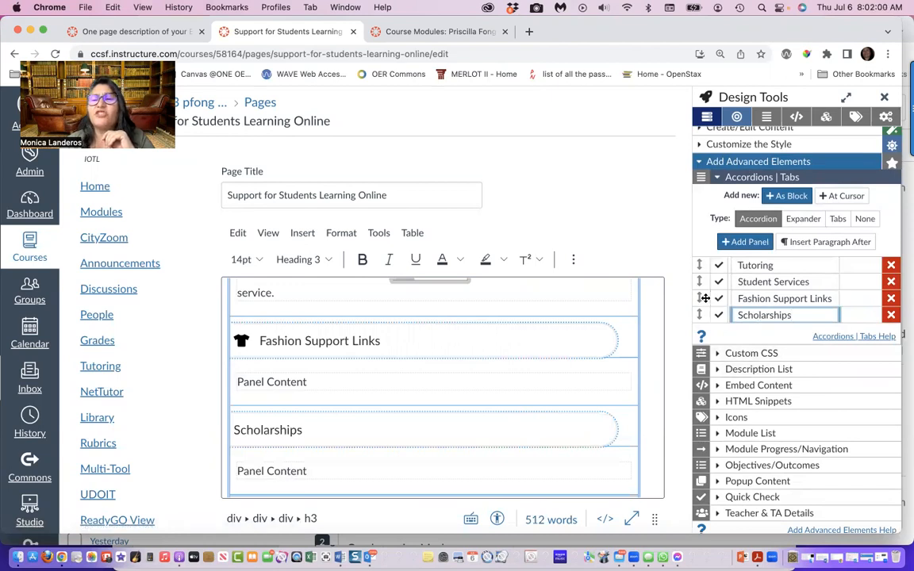
Reorder the accordion panels as Student Services, Fashion Support Links, Tutoring, Scholarships
{"action": "left_click_drag", "start_coordinate": [702, 297], "coordinate": [702, 267]}
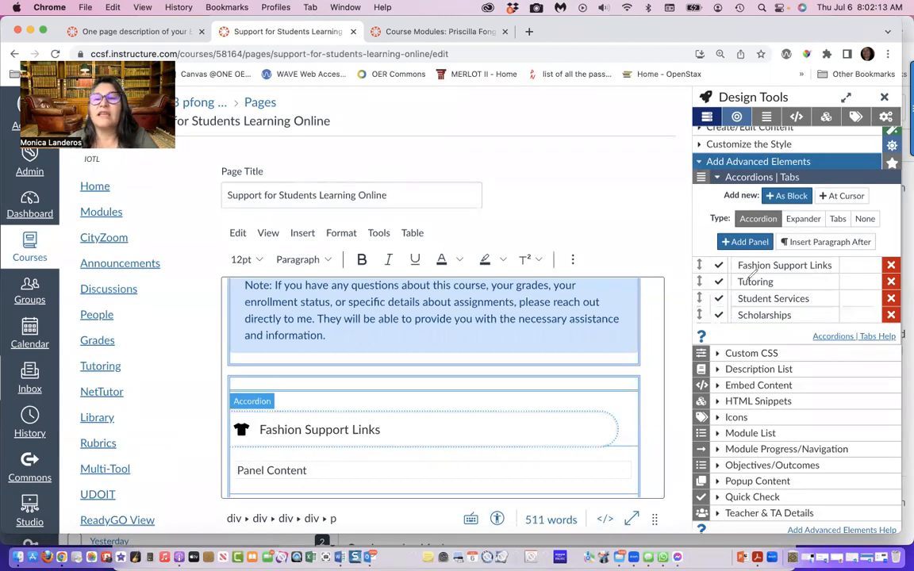
{"action": "mouse_move", "coordinate": [702, 247]}
{"action": "left_mouse_down"}
{"action": "mouse_move", "coordinate": [688, 262]}
{"action": "mouse_move", "coordinate": [694, 282]}
{"action": "mouse_move", "coordinate": [709, 269]}
{"action": "mouse_move", "coordinate": [702, 245]}
{"action": "left_mouse_up"}
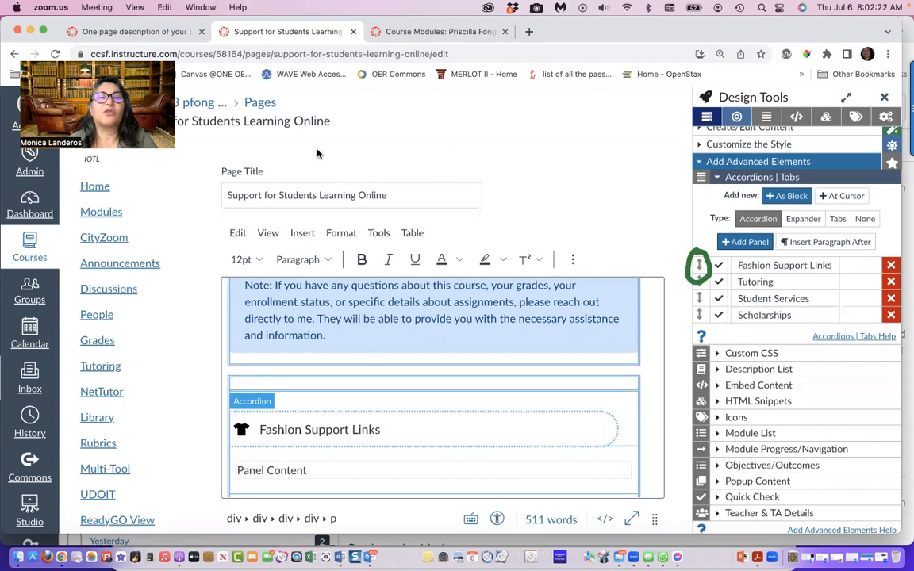
{"action": "left_click", "coordinate": [699, 299]}
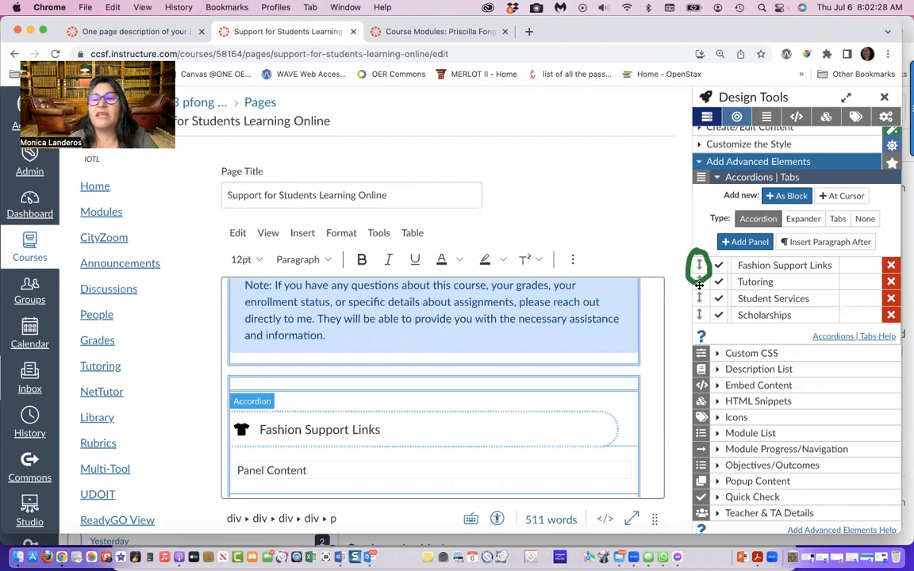
{"action": "left_click_drag", "start_coordinate": [699, 294], "coordinate": [699, 264]}
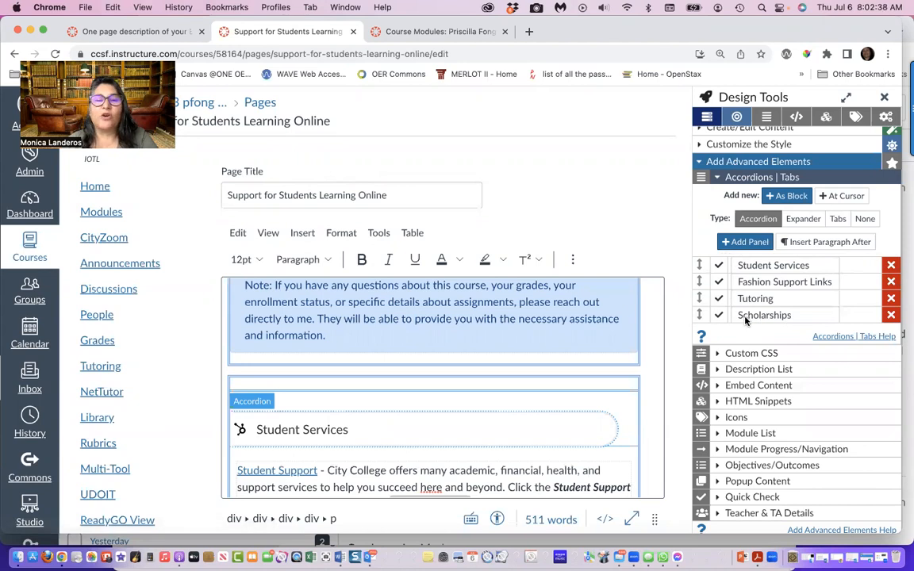
Check the reordered panels, place the cursor before the Scholarships heading, and expand the Icons settings of the advanced elements
{"action": "scroll", "coordinate": [469, 411], "scroll_direction": "down", "scroll_amount": 6}
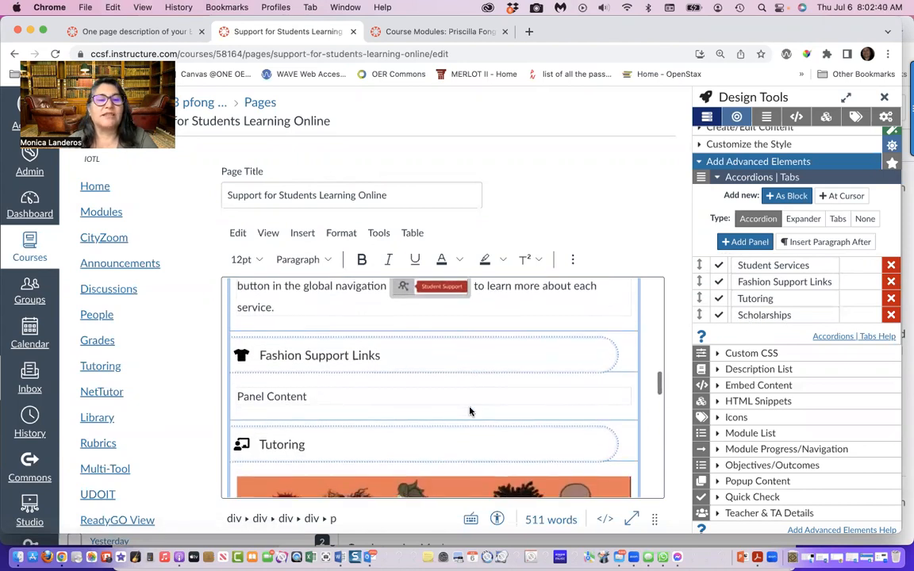
{"action": "scroll", "coordinate": [470, 411], "scroll_direction": "up", "scroll_amount": 1}
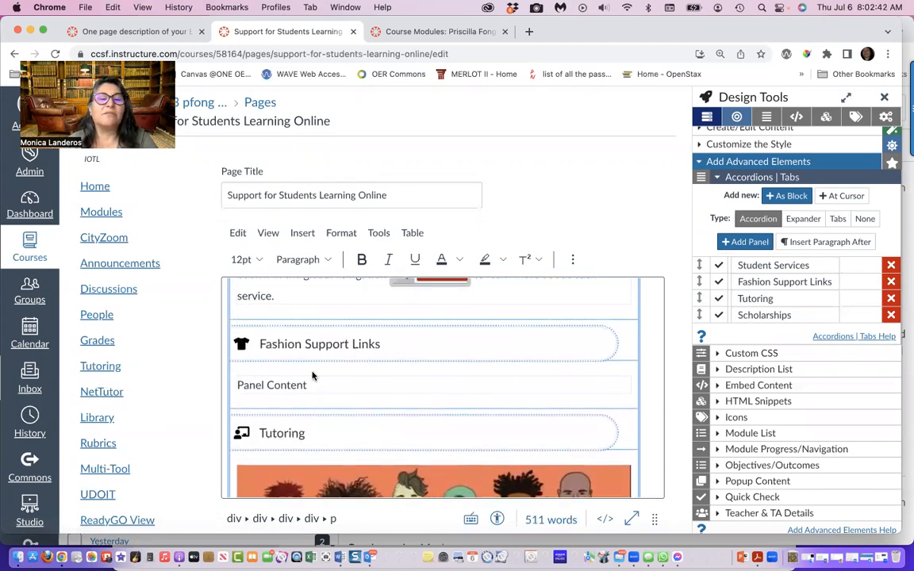
{"action": "scroll", "coordinate": [313, 381], "scroll_direction": "down", "scroll_amount": 5}
{"action": "scroll", "coordinate": [316, 389], "scroll_direction": "down", "scroll_amount": 10}
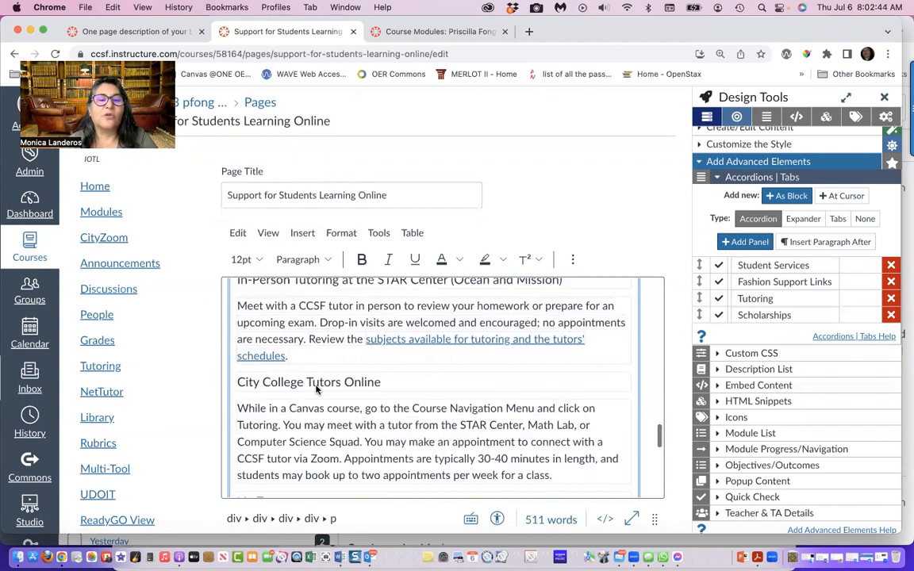
{"action": "scroll", "coordinate": [316, 389], "scroll_direction": "down", "scroll_amount": 3}
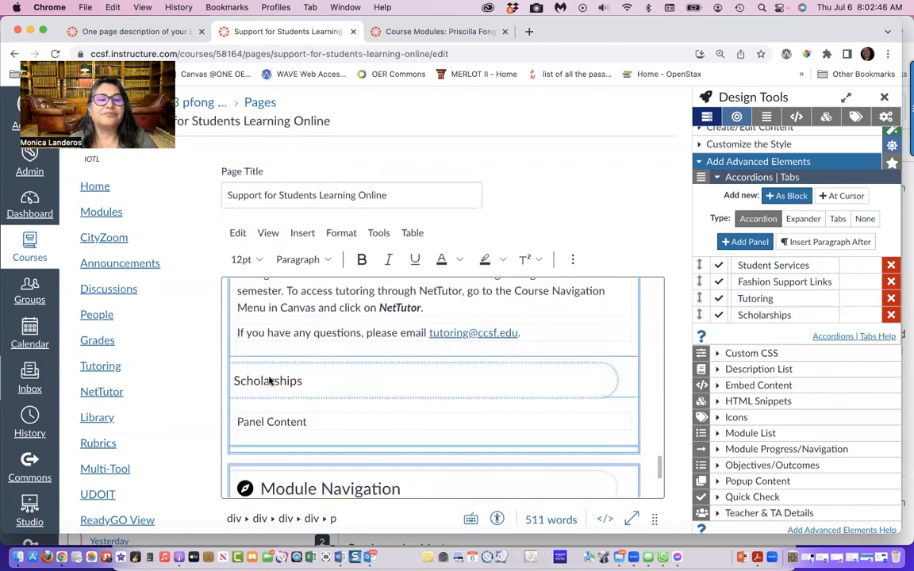
{"action": "left_click", "coordinate": [242, 381]}
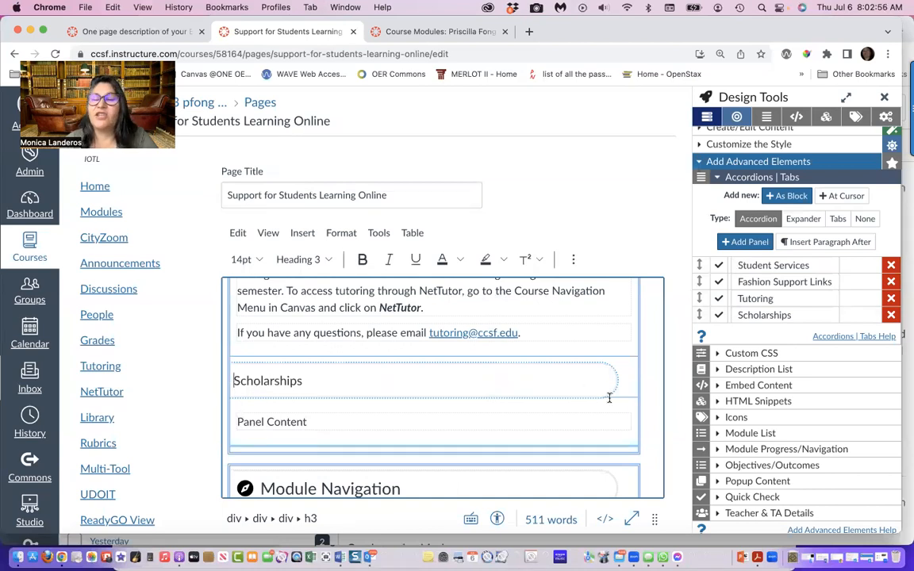
{"action": "scroll", "coordinate": [773, 421], "scroll_direction": "down", "scroll_amount": 1}
{"action": "scroll", "coordinate": [773, 420], "scroll_direction": "down", "scroll_amount": 1}
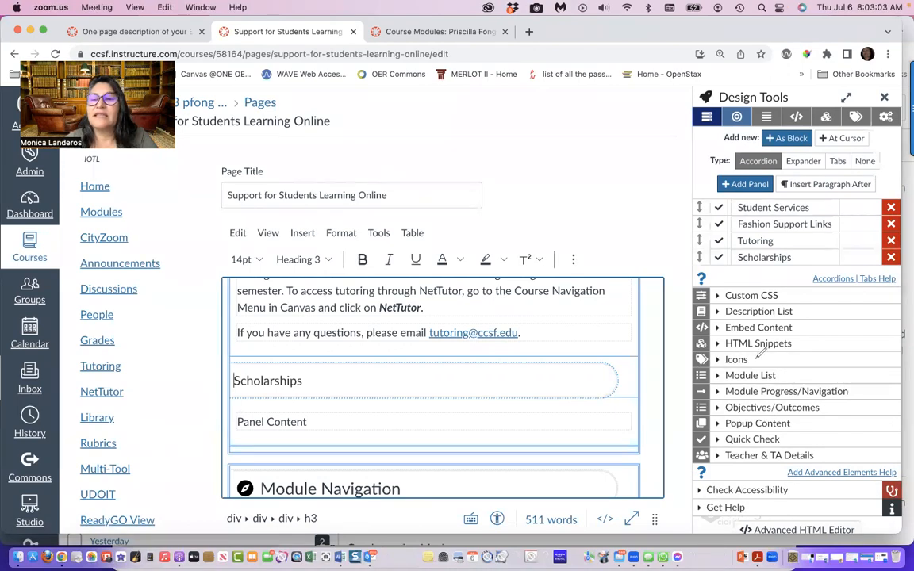
{"action": "mouse_move", "coordinate": [759, 350]}
{"action": "left_mouse_down"}
{"action": "mouse_move", "coordinate": [687, 354]}
{"action": "mouse_move", "coordinate": [689, 365]}
{"action": "mouse_move", "coordinate": [778, 364]}
{"action": "mouse_move", "coordinate": [760, 346]}
{"action": "left_mouse_up"}
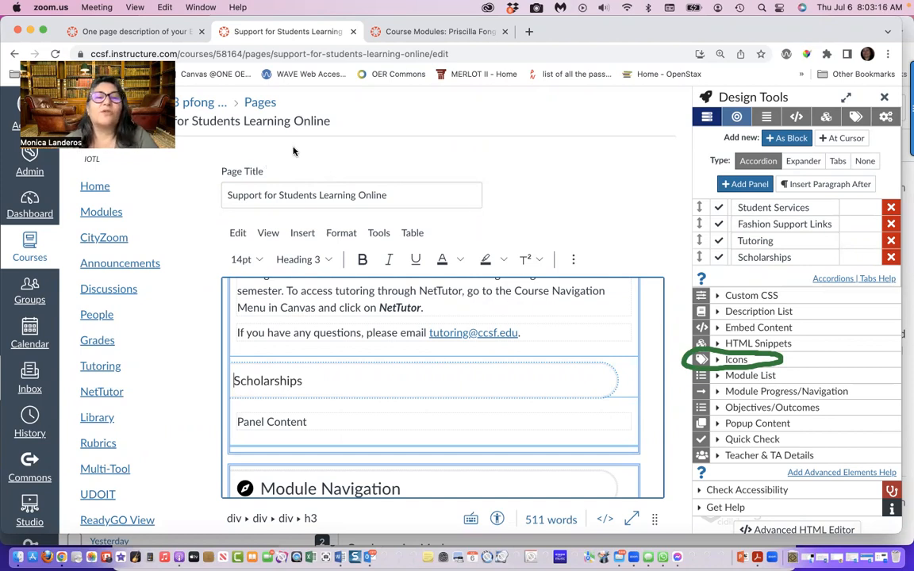
{"action": "left_click", "coordinate": [716, 360]}
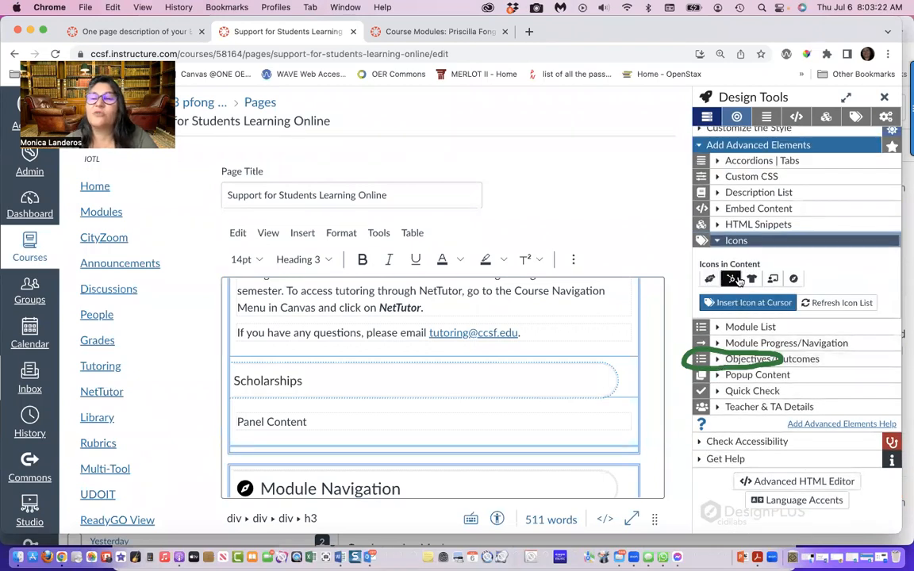
{"action": "left_click", "coordinate": [752, 278]}
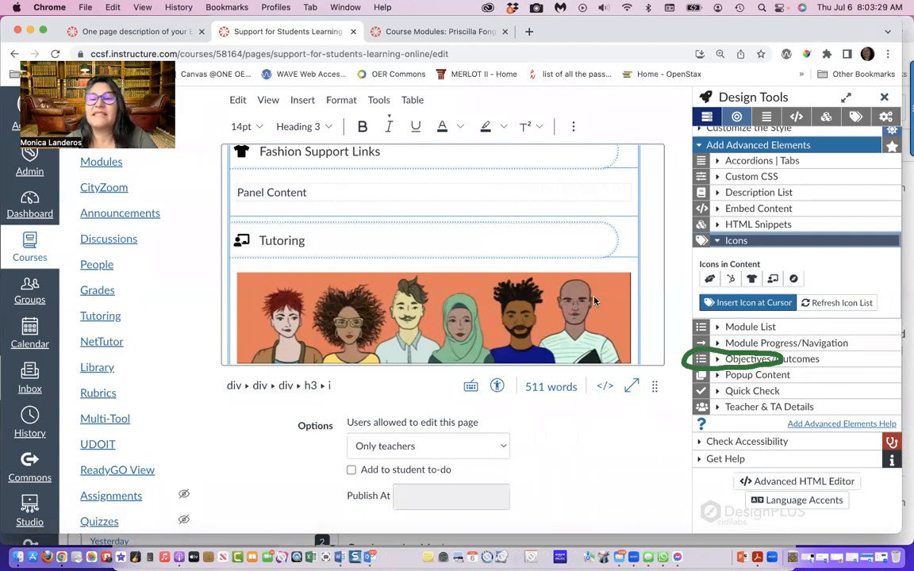
{"action": "left_click_drag", "start_coordinate": [730, 349], "coordinate": [731, 274]}
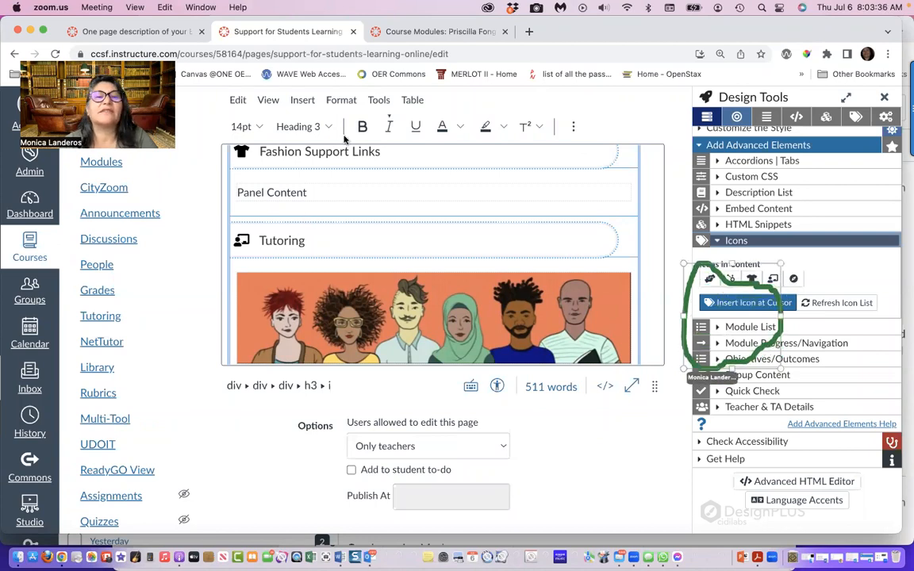
{"action": "mouse_move", "coordinate": [684, 369]}
{"action": "left_mouse_down"}
{"action": "mouse_move", "coordinate": [695, 308]}
{"action": "mouse_move", "coordinate": [693, 327]}
{"action": "left_mouse_up"}
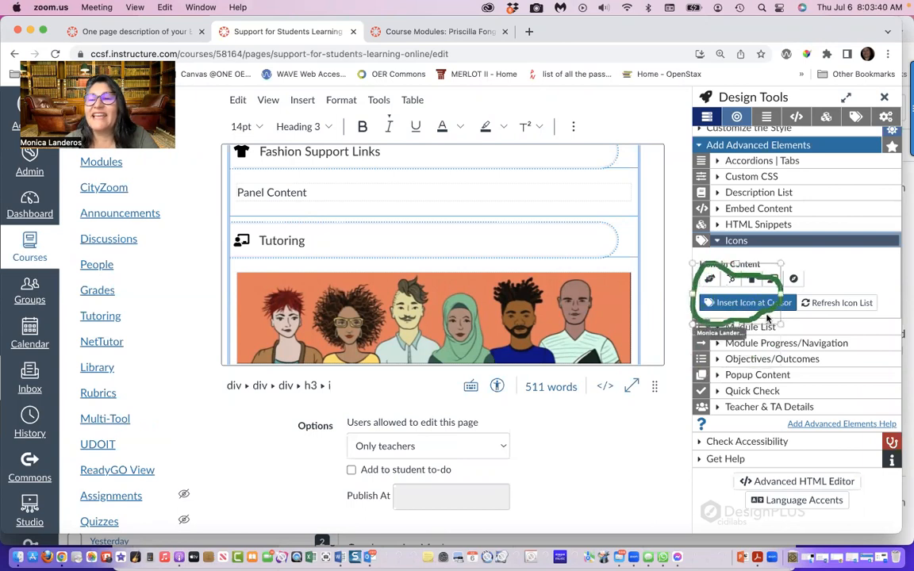
{"action": "left_click_drag", "start_coordinate": [782, 325], "coordinate": [821, 327]}
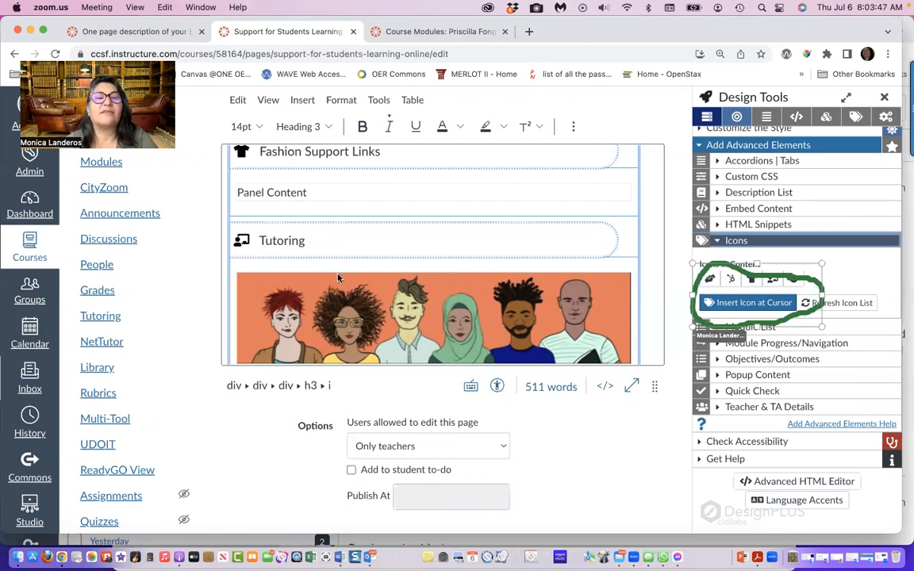
Place the cursor before the Scholarships heading and open the custom icon picker for insertion there
{"action": "scroll", "coordinate": [337, 277], "scroll_direction": "down", "scroll_amount": 15}
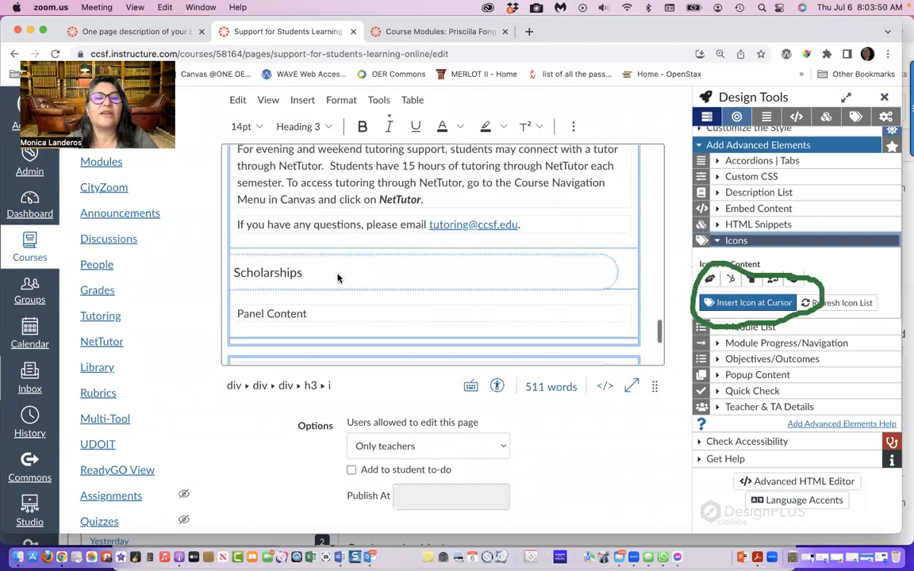
{"action": "left_click", "coordinate": [239, 266]}
{"action": "left_click", "coordinate": [235, 272]}
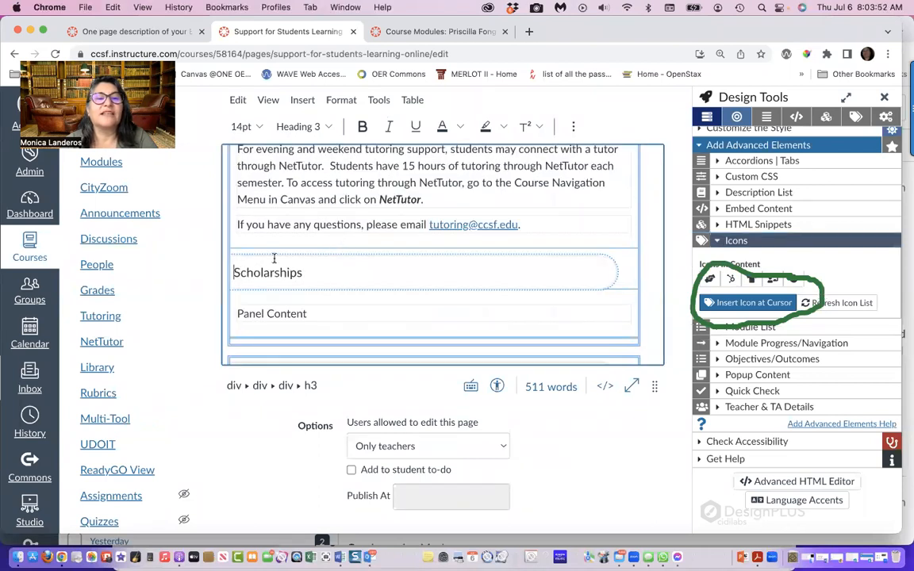
{"action": "left_click", "coordinate": [727, 306]}
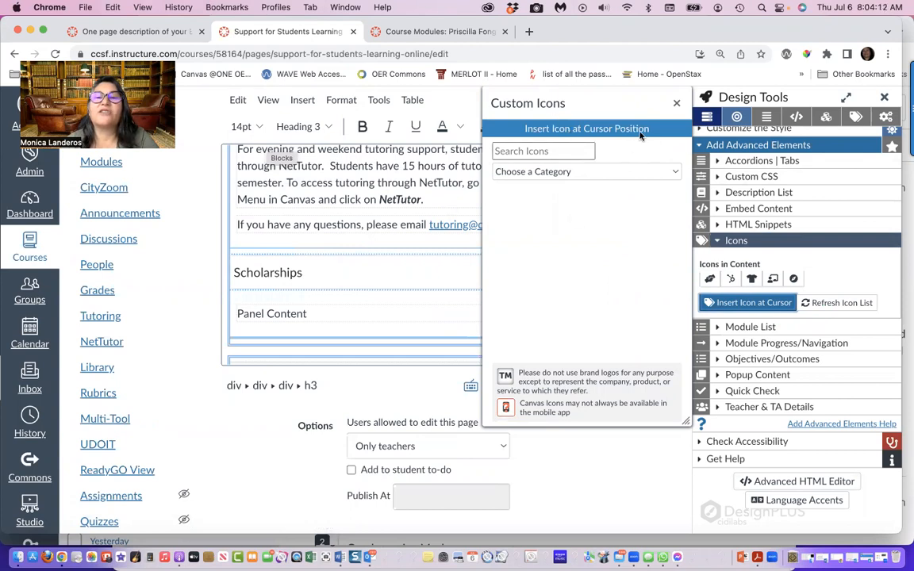
Try to find an icon by searching for Scholarship, and clear the search
{"action": "left_click", "coordinate": [560, 152]}
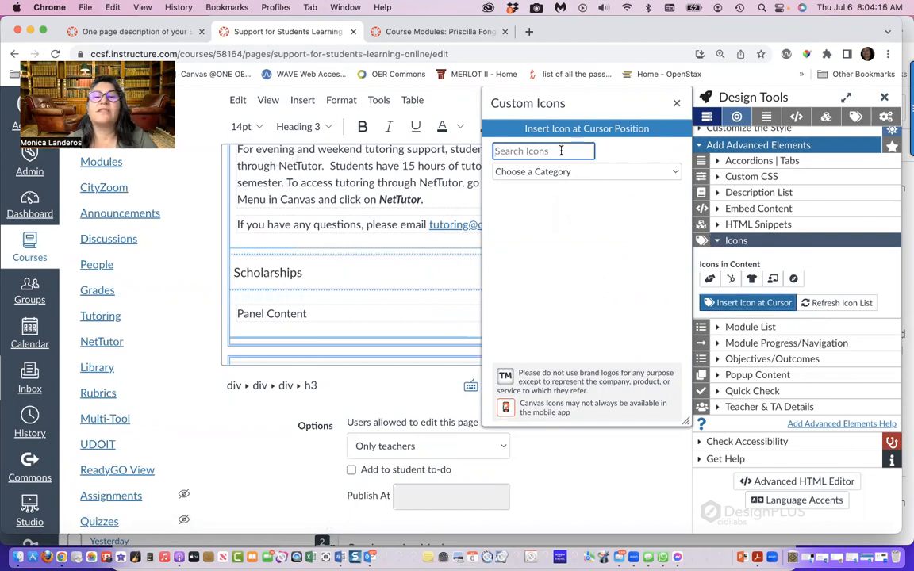
{"action": "type", "text": "Scholarships"}
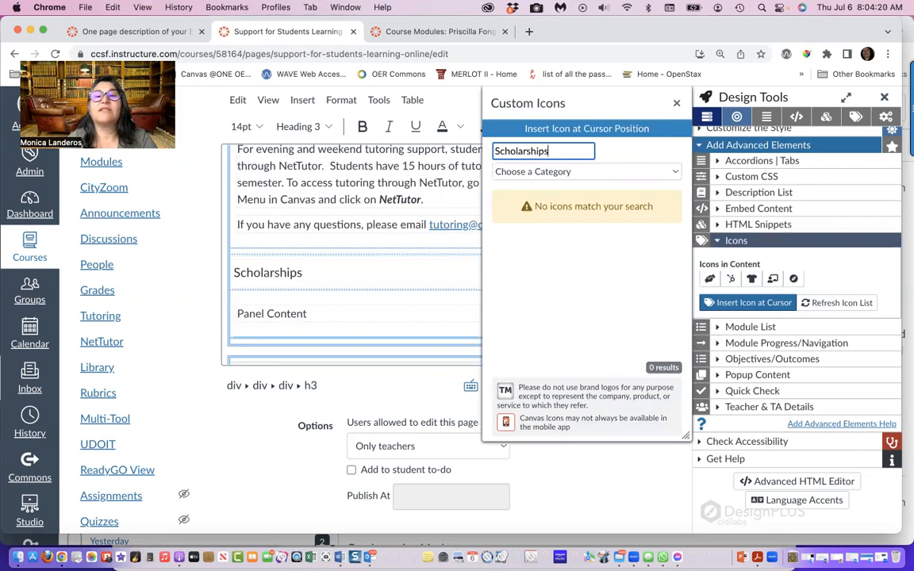
{"action": "key", "text": "BackSpace"}
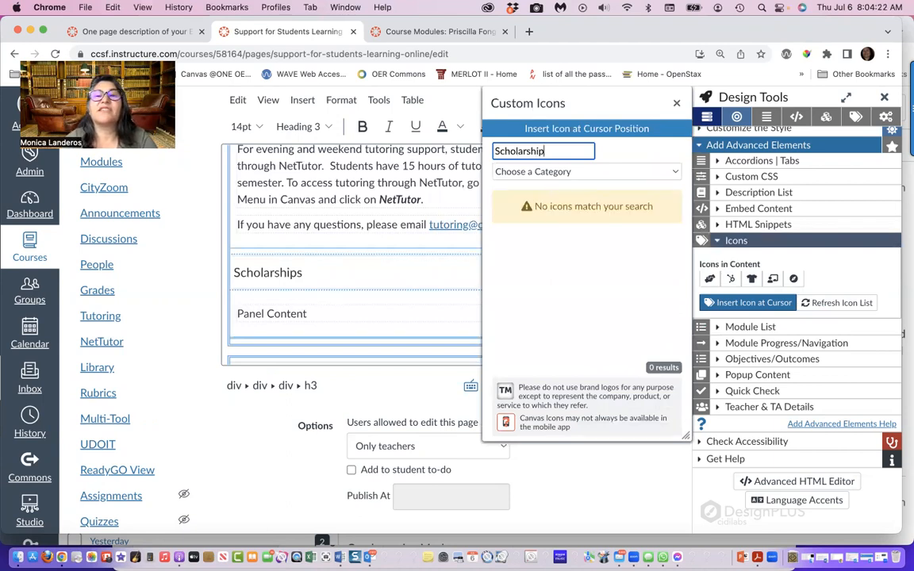
{"action": "key", "text": "BackSpace"}
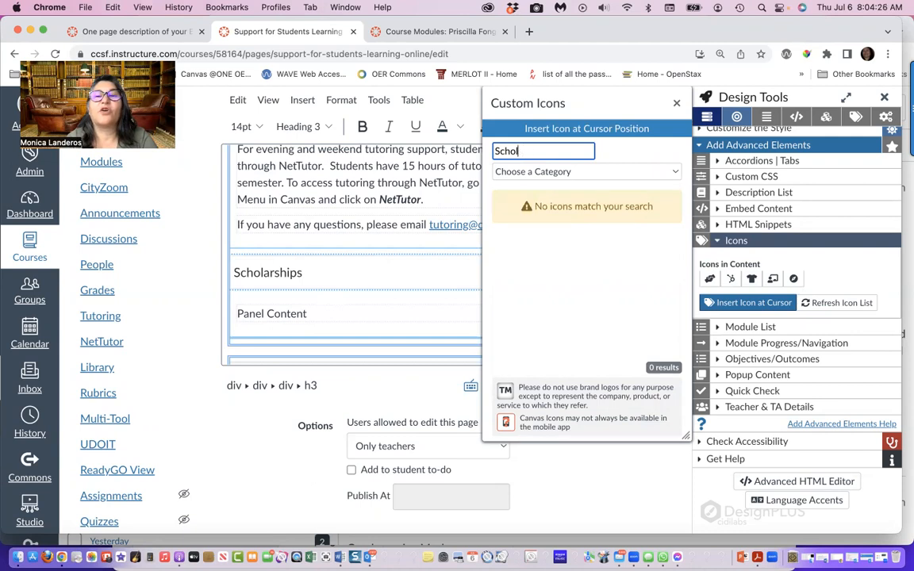
{"action": "key", "text": "BackSpace"}
{"action": "key", "text": "BackSpace"}
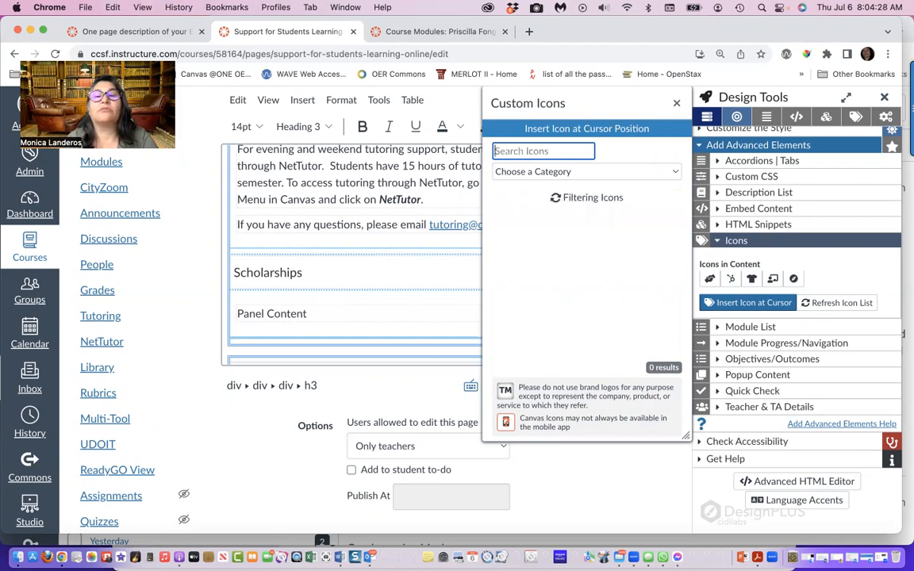
Search the custom icons for Money, insert the search-dollar icon before the Scholarships heading, and close the icon picker
{"action": "type", "text": "Money"}
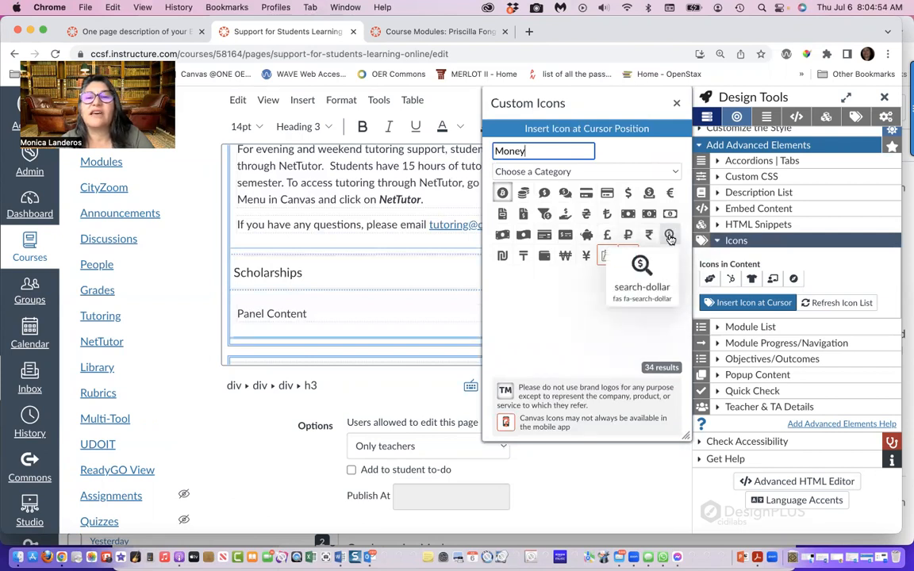
{"action": "left_click", "coordinate": [670, 238]}
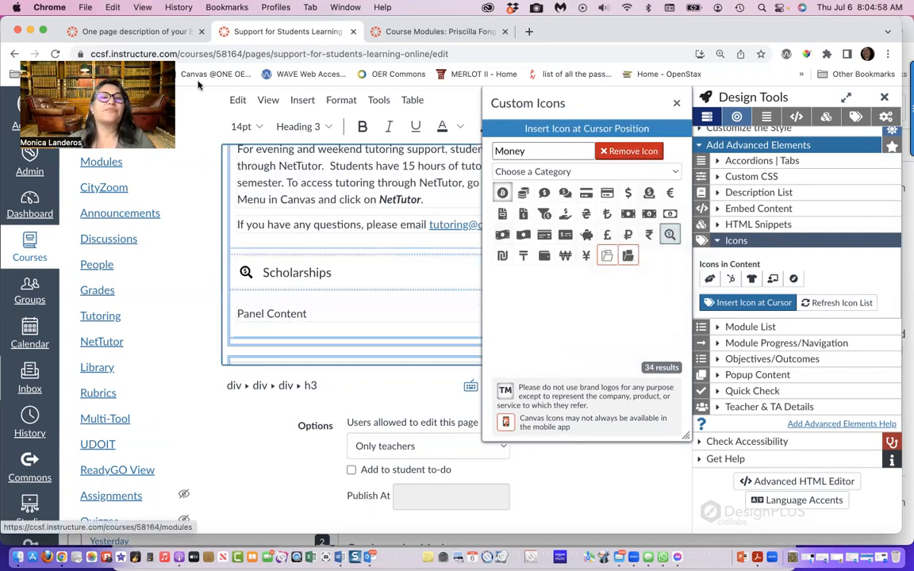
{"action": "left_click", "coordinate": [676, 103]}
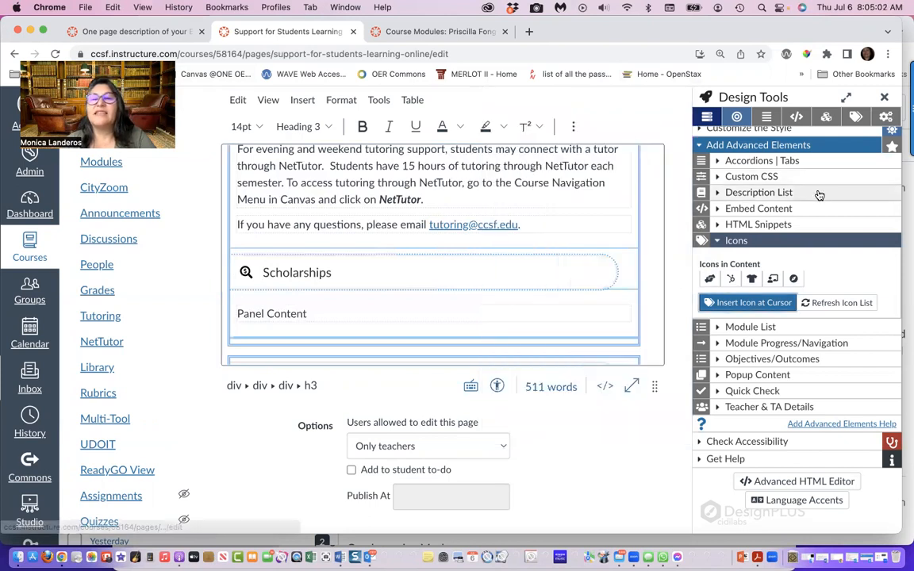
Select the placeholder text in the Scholarships panel as the spot for its content, and save the page
{"action": "left_click", "coordinate": [266, 314]}
{"action": "left_click_drag", "start_coordinate": [309, 314], "coordinate": [235, 306]}
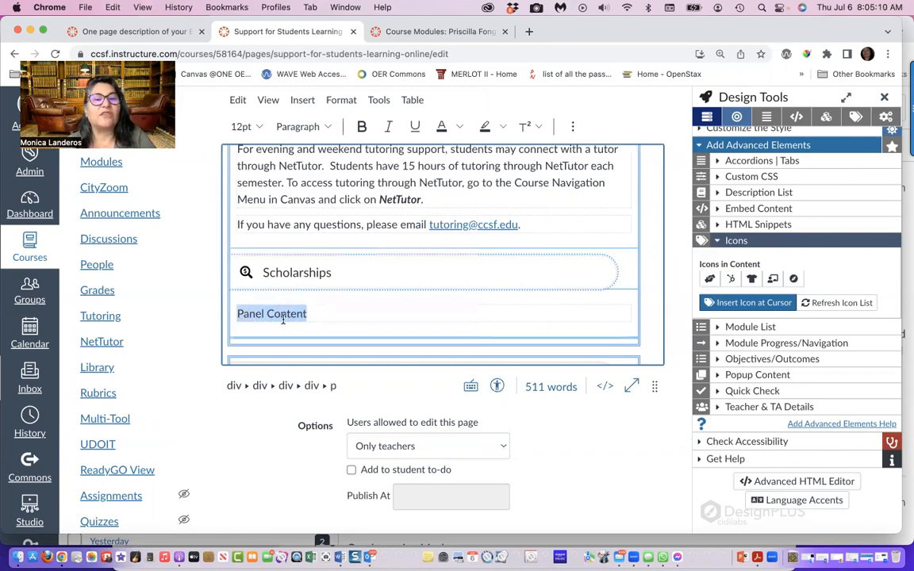
{"action": "scroll", "coordinate": [312, 314], "scroll_direction": "up", "scroll_amount": 5}
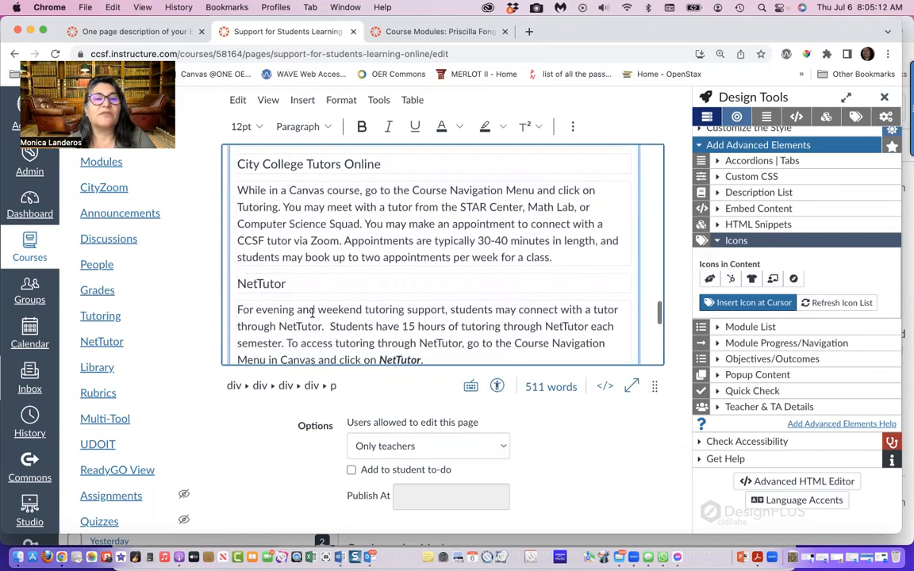
{"action": "scroll", "coordinate": [312, 313], "scroll_direction": "down", "scroll_amount": 5}
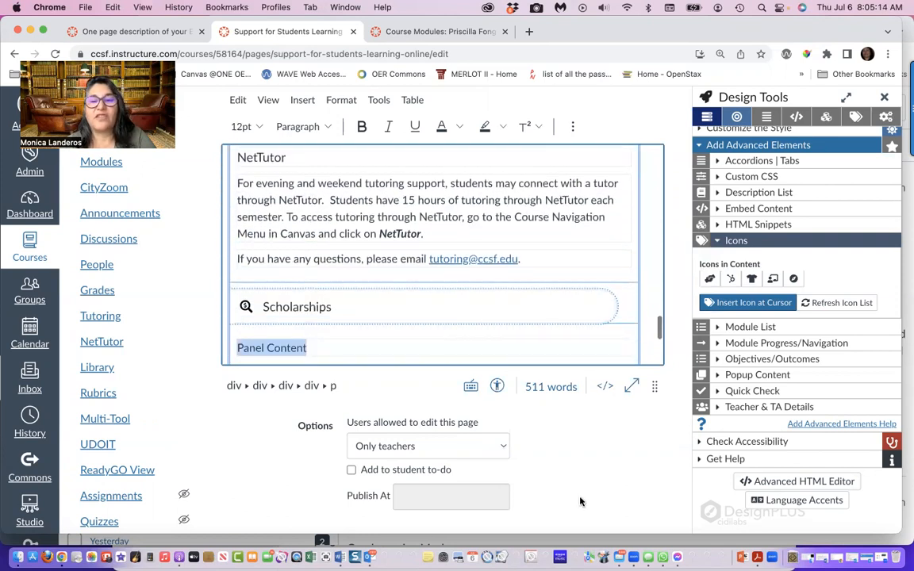
{"action": "scroll", "coordinate": [579, 501], "scroll_direction": "down", "scroll_amount": 2}
{"action": "left_click", "coordinate": [646, 496]}
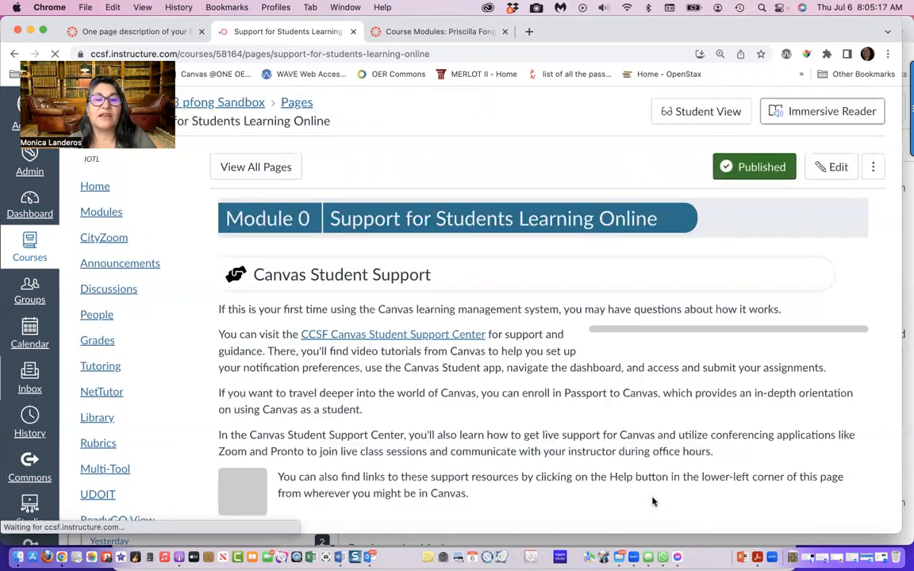
Review the saved page by expanding the Scholarships, Tutoring, Fashion Support Links and Student Services accordion panels in turn
{"action": "scroll", "coordinate": [534, 300], "scroll_direction": "down", "scroll_amount": 10}
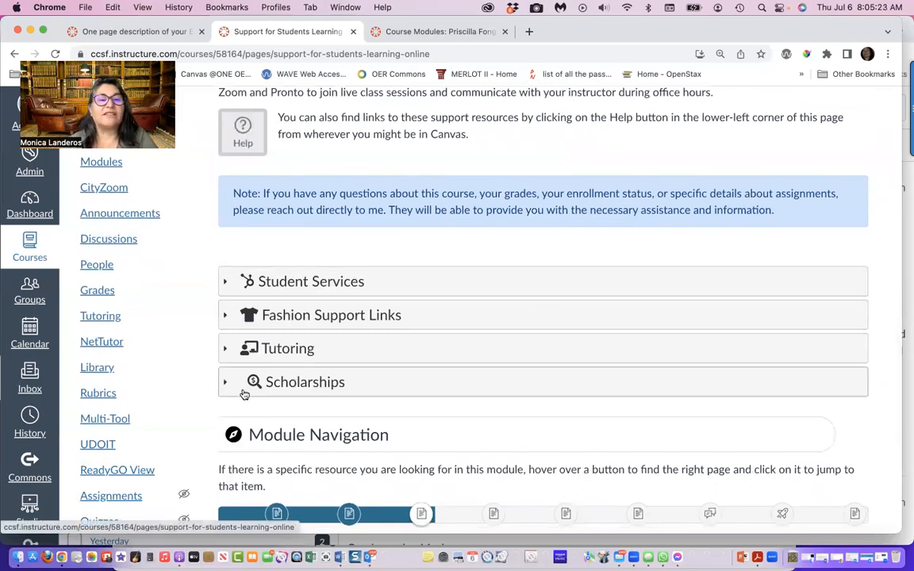
{"action": "left_click", "coordinate": [295, 383]}
{"action": "scroll", "coordinate": [296, 386], "scroll_direction": "down", "scroll_amount": 1}
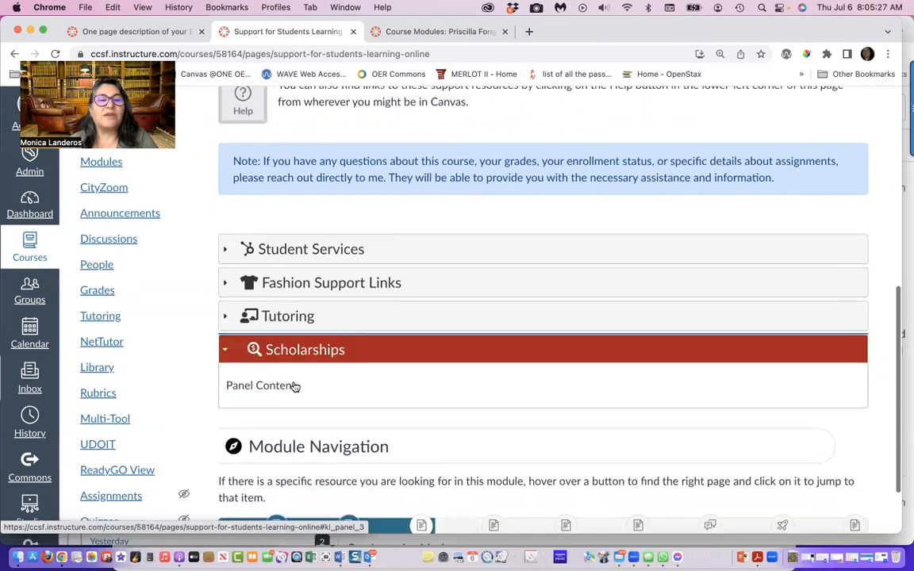
{"action": "left_click", "coordinate": [230, 303]}
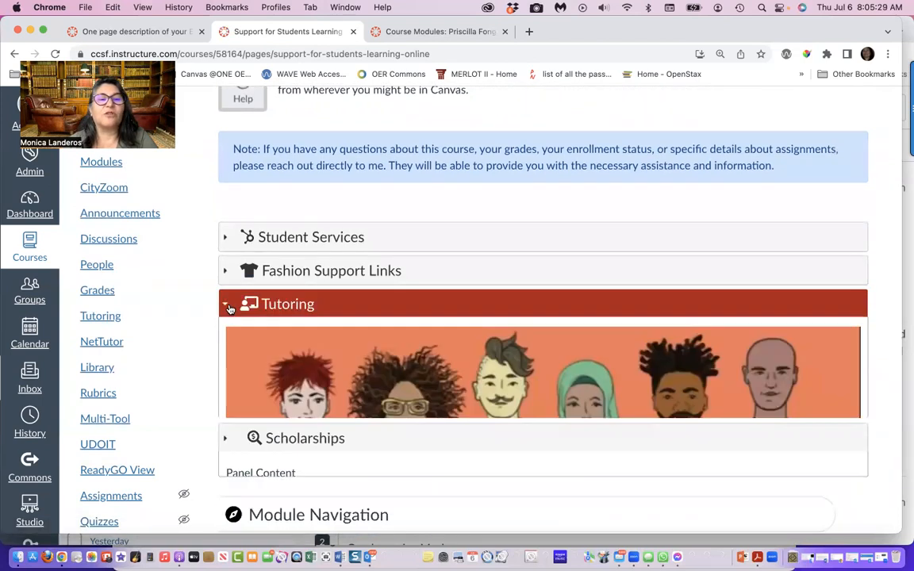
{"action": "scroll", "coordinate": [301, 341], "scroll_direction": "down", "scroll_amount": 2}
{"action": "scroll", "coordinate": [322, 363], "scroll_direction": "down", "scroll_amount": 3}
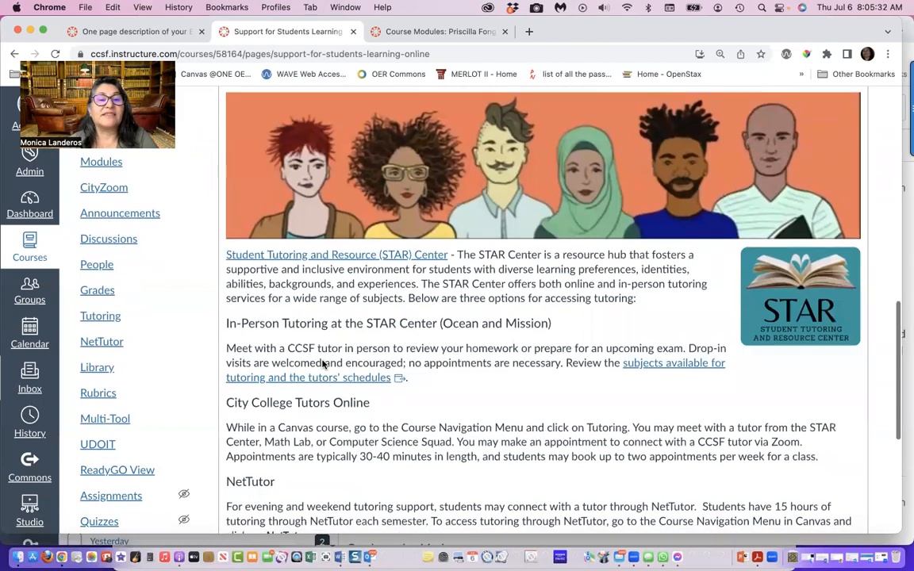
{"action": "scroll", "coordinate": [320, 362], "scroll_direction": "up", "scroll_amount": 4}
{"action": "left_click", "coordinate": [228, 211]}
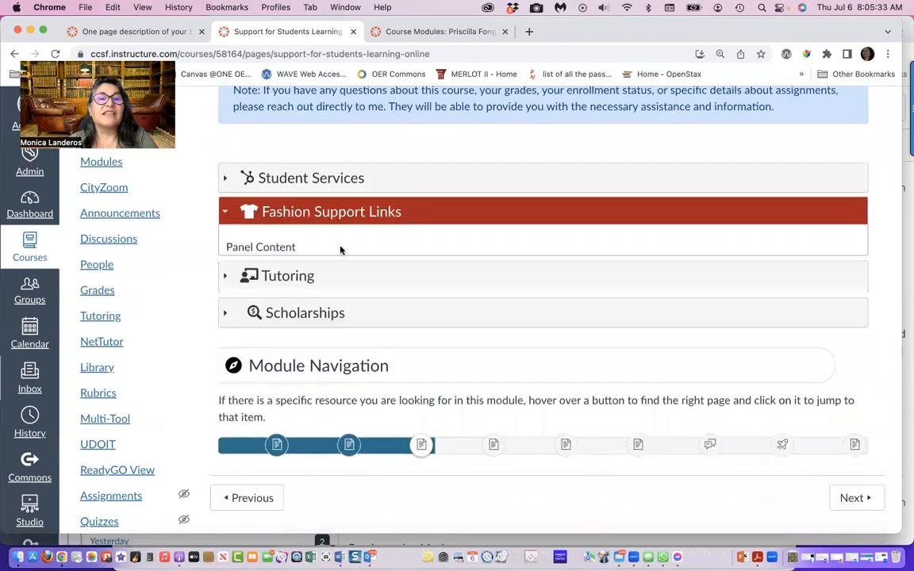
{"action": "left_click", "coordinate": [234, 180]}
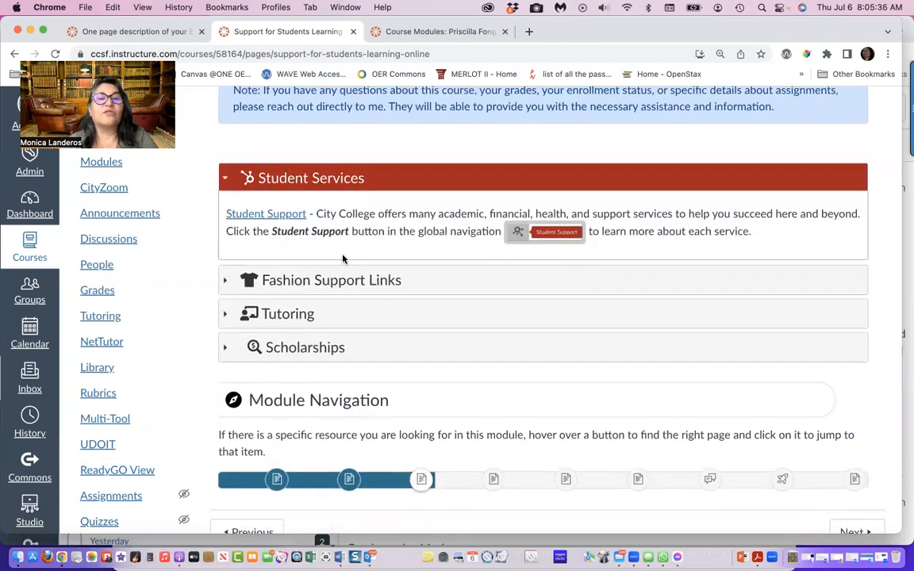
{"action": "scroll", "coordinate": [343, 275], "scroll_direction": "up", "scroll_amount": 10}
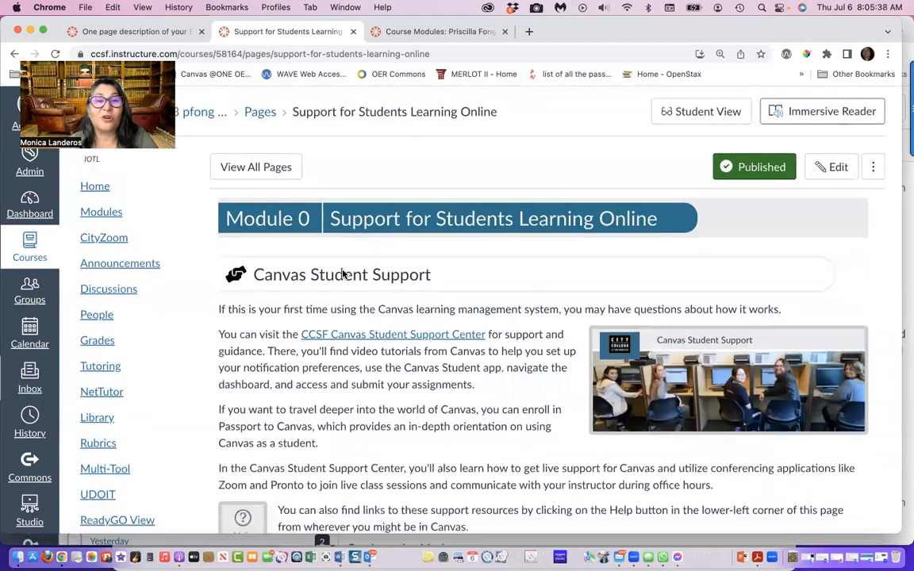
{"action": "scroll", "coordinate": [344, 275], "scroll_direction": "down", "scroll_amount": 10}
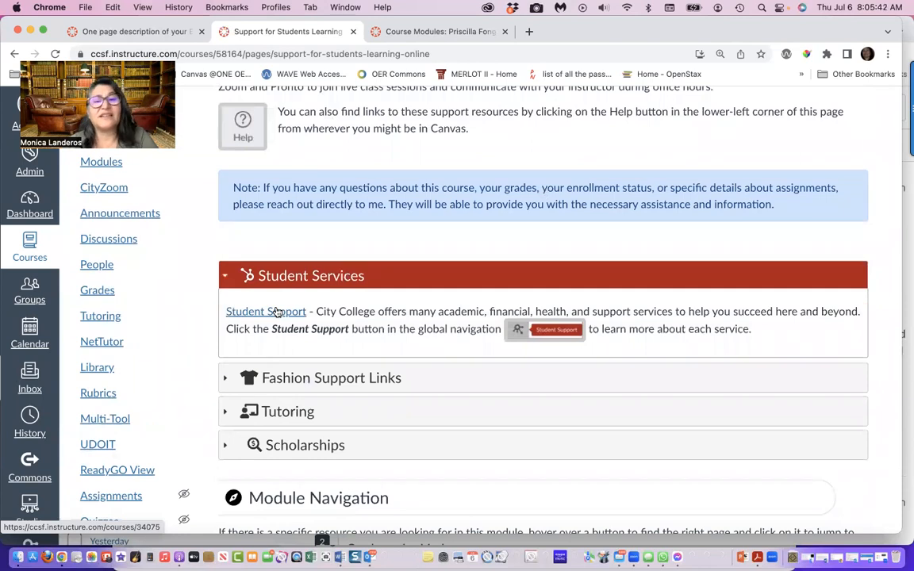
{"action": "scroll", "coordinate": [404, 253], "scroll_direction": "up", "scroll_amount": 10}
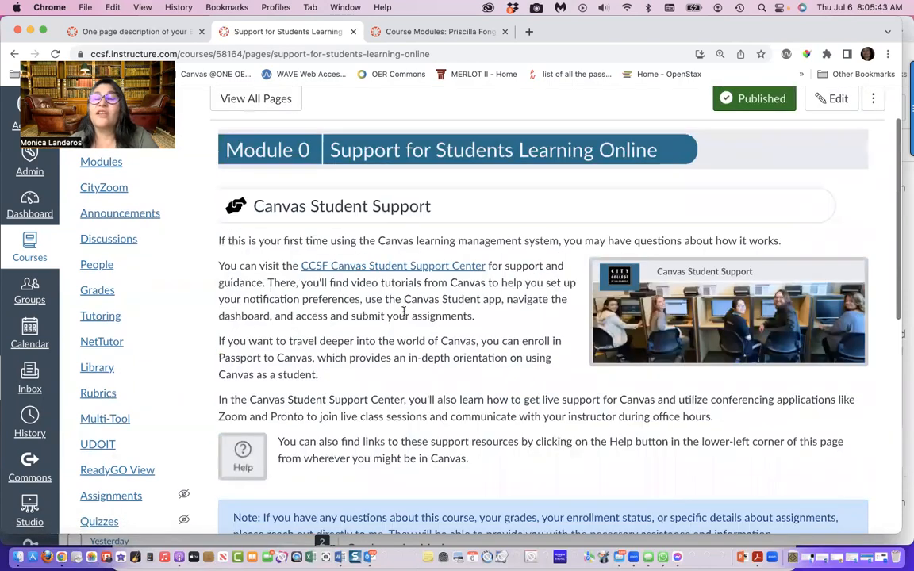
Reopen the page for editing, launch Design Tools, and expand the Accordions | Tabs settings among the advanced elements
{"action": "left_click", "coordinate": [837, 170]}
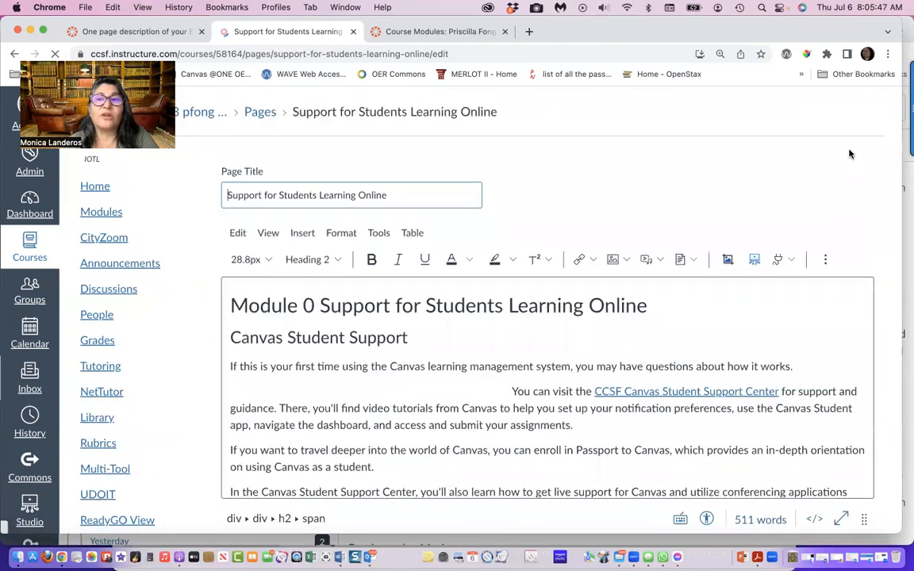
{"action": "left_click", "coordinate": [890, 96]}
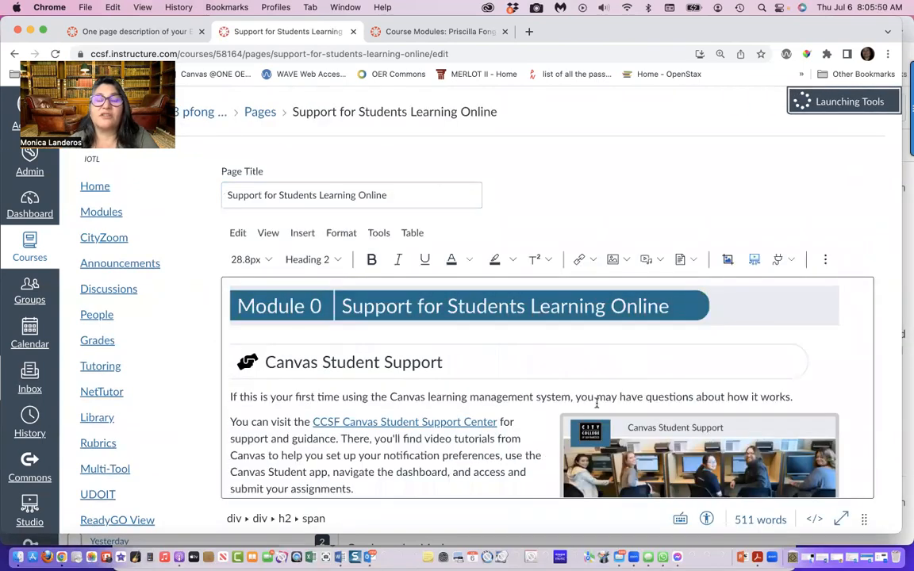
{"action": "scroll", "coordinate": [529, 431], "scroll_direction": "down", "scroll_amount": 10}
{"action": "scroll", "coordinate": [529, 431], "scroll_direction": "down", "scroll_amount": 10}
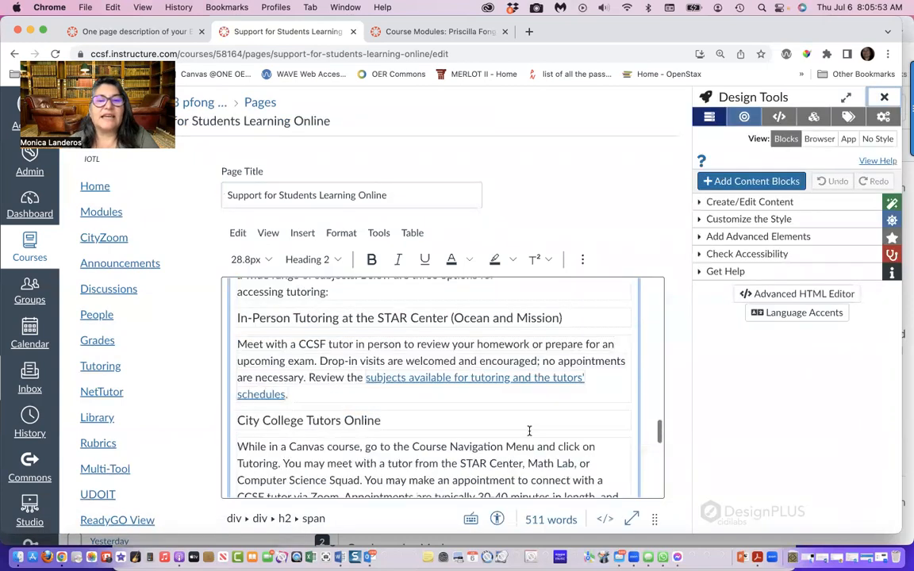
{"action": "left_click", "coordinate": [746, 237]}
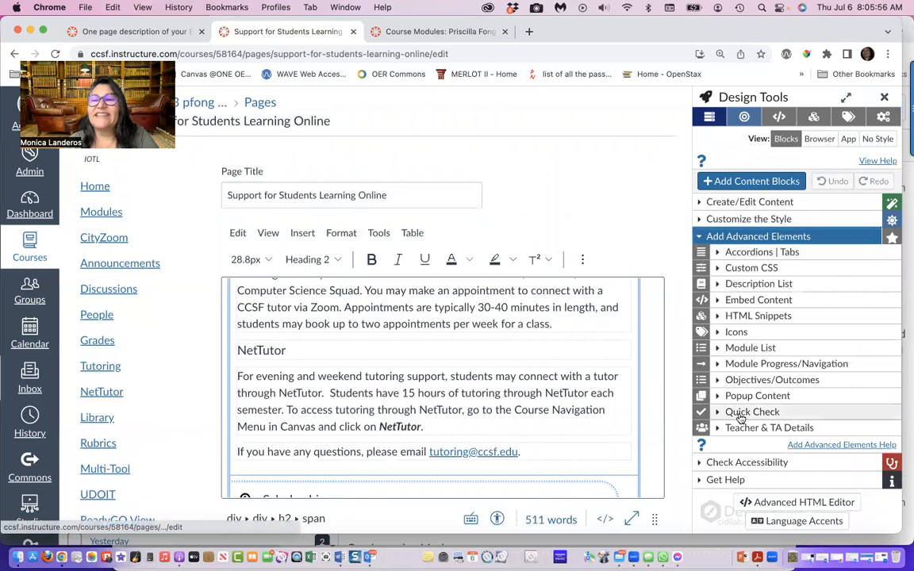
{"action": "left_click", "coordinate": [719, 253]}
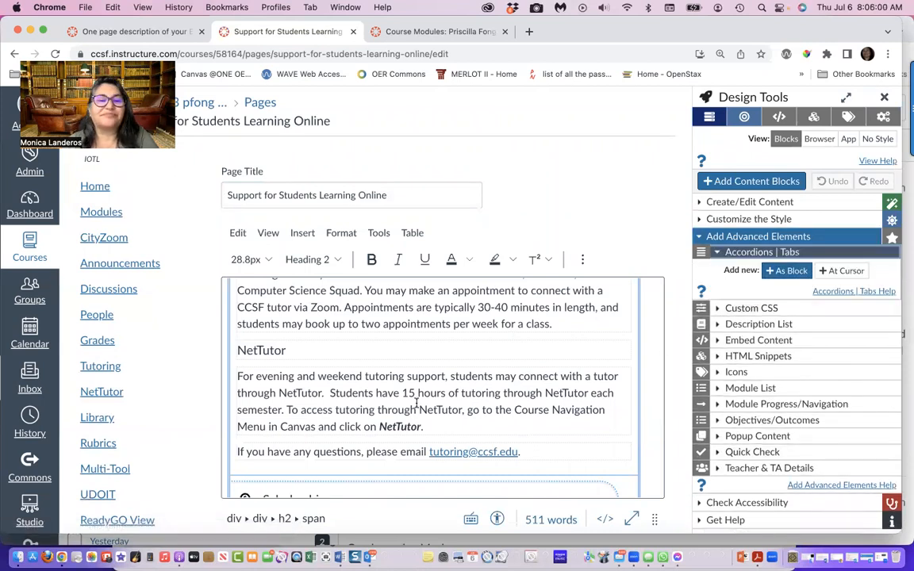
Place the cursor in the Scholarships accordion heading and delete the extra leading spaces from that panel's name
{"action": "scroll", "coordinate": [416, 403], "scroll_direction": "down", "scroll_amount": 5}
{"action": "scroll", "coordinate": [415, 403], "scroll_direction": "down", "scroll_amount": 2}
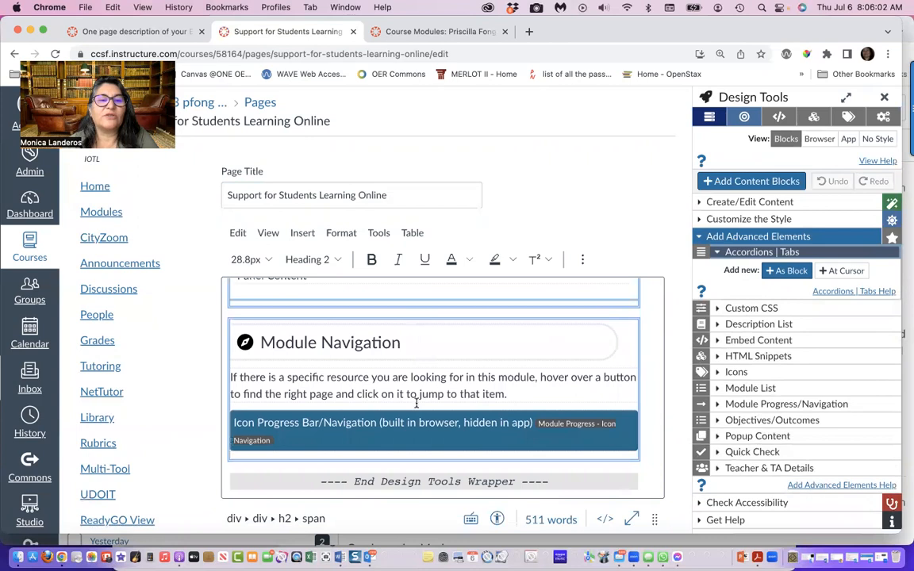
{"action": "scroll", "coordinate": [416, 402], "scroll_direction": "up", "scroll_amount": 10}
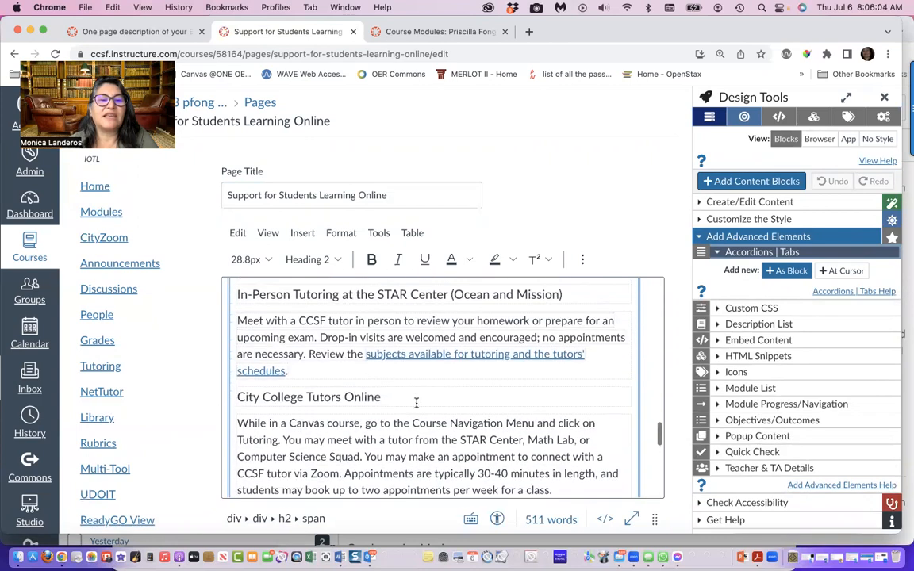
{"action": "scroll", "coordinate": [415, 403], "scroll_direction": "down", "scroll_amount": 5}
{"action": "left_click", "coordinate": [267, 362]}
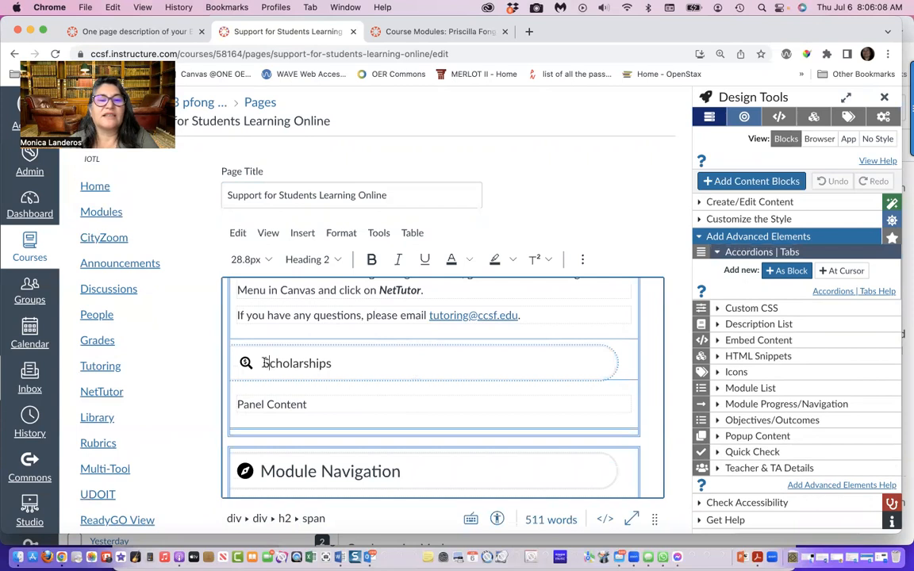
{"action": "left_click", "coordinate": [745, 390]}
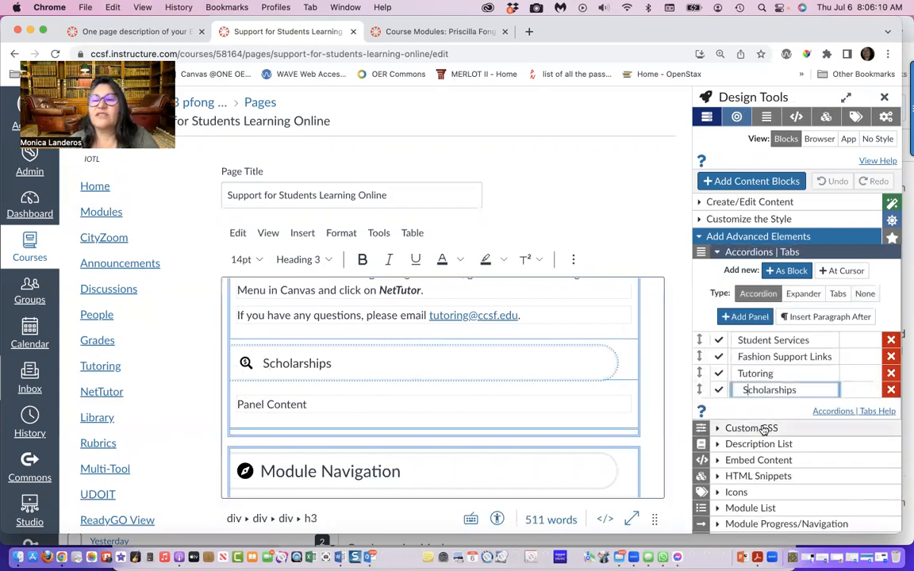
{"action": "key", "text": "BackSpace"}
{"action": "key", "text": "BackSpace"}
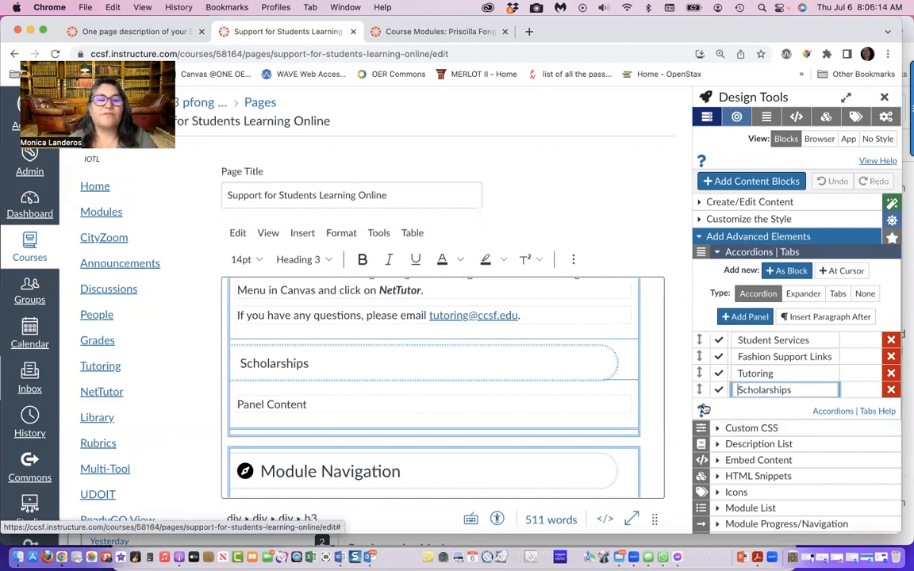
{"action": "scroll", "coordinate": [680, 450], "scroll_direction": "down", "scroll_amount": 5}
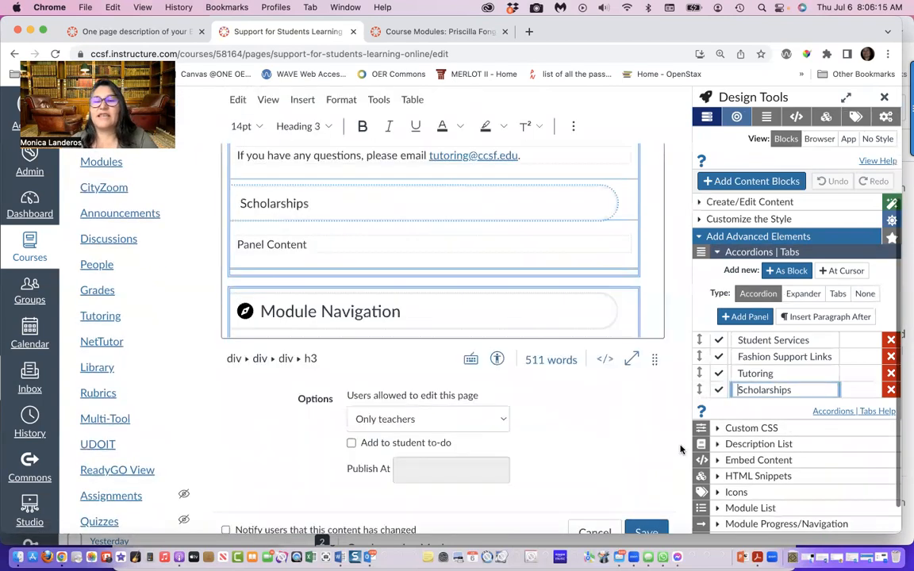
Save the page and look over the published result
{"action": "left_click", "coordinate": [643, 496]}
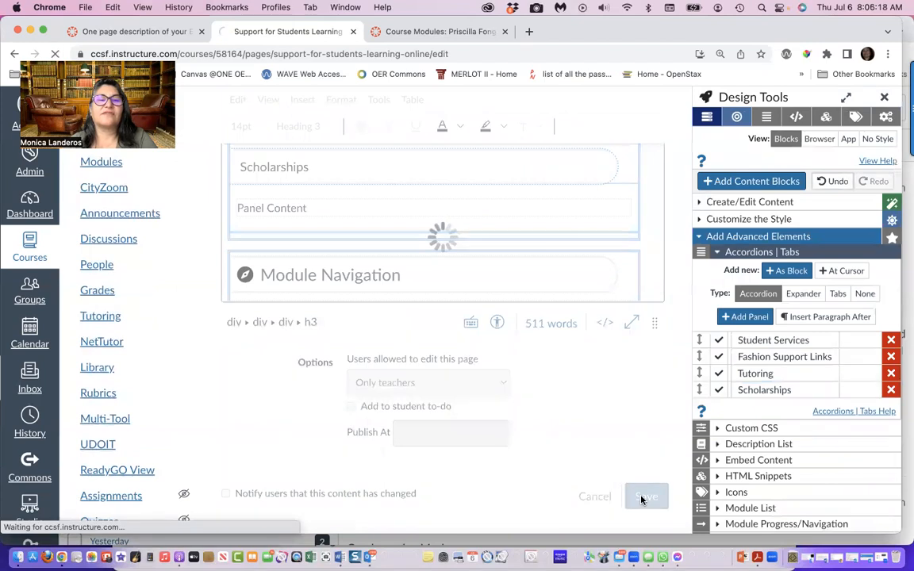
{"action": "scroll", "coordinate": [643, 499], "scroll_direction": "down", "scroll_amount": 5}
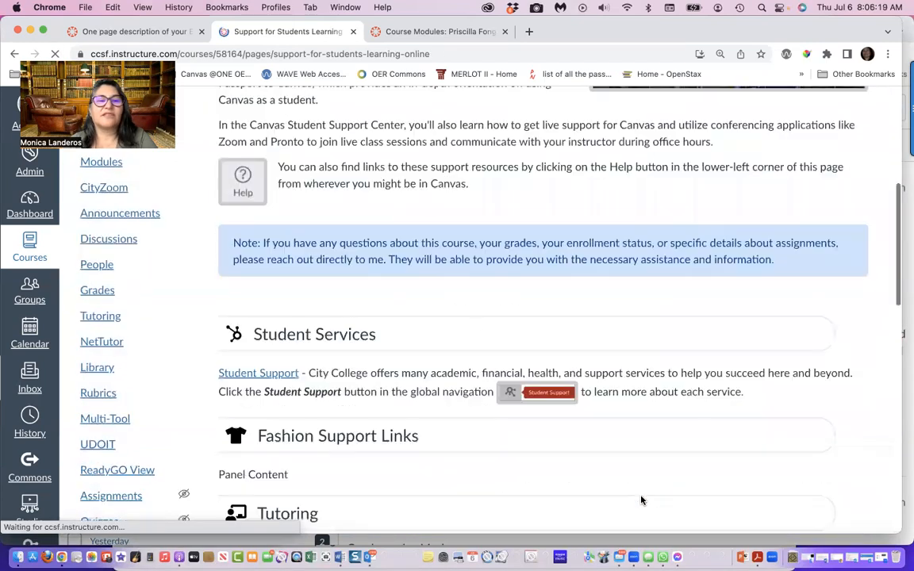
{"action": "scroll", "coordinate": [344, 294], "scroll_direction": "up", "scroll_amount": 5}
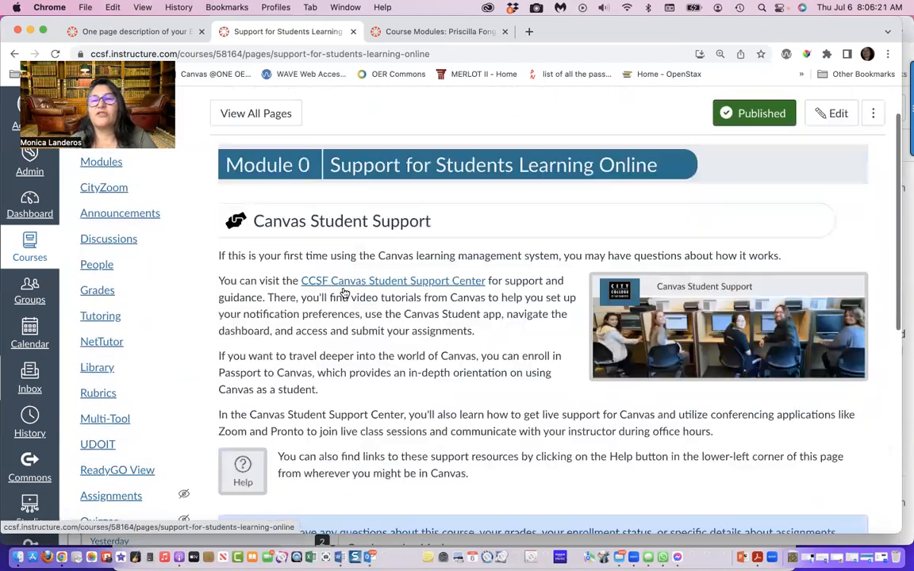
Reopen the page for editing with Design Tools available, and place the cursor before the Scholarships accordion heading
{"action": "left_click", "coordinate": [833, 167]}
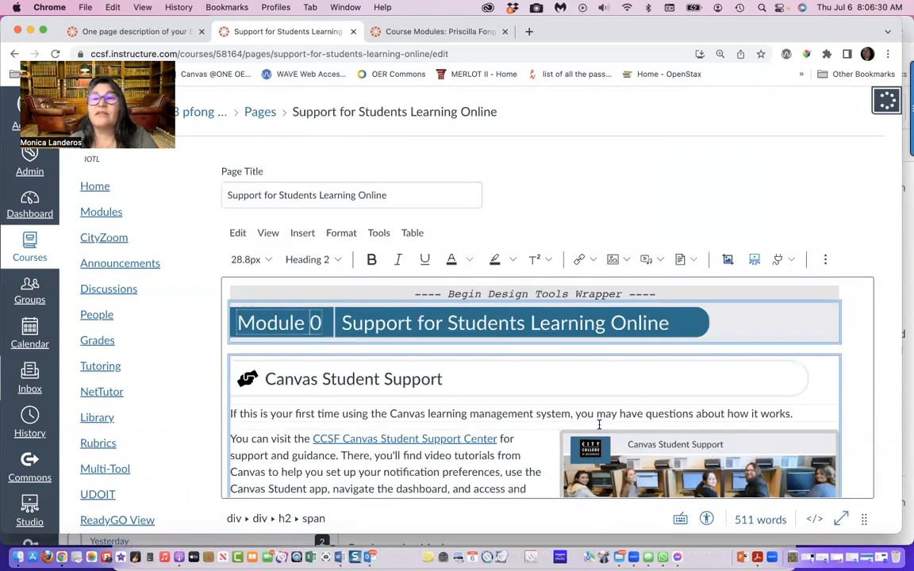
{"action": "scroll", "coordinate": [599, 427], "scroll_direction": "down", "scroll_amount": 5}
{"action": "scroll", "coordinate": [599, 429], "scroll_direction": "up", "scroll_amount": 3}
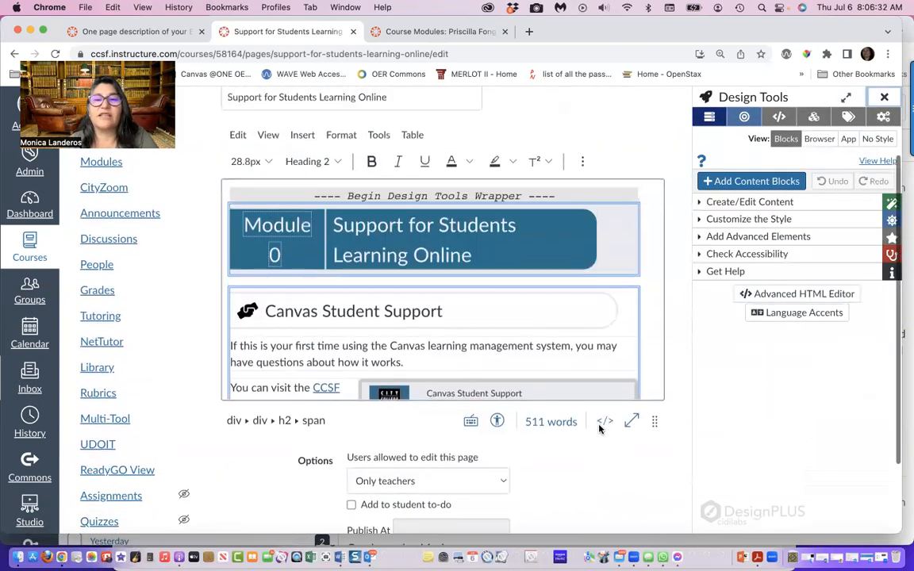
{"action": "scroll", "coordinate": [534, 312], "scroll_direction": "down", "scroll_amount": 10}
{"action": "scroll", "coordinate": [534, 313], "scroll_direction": "down", "scroll_amount": 2}
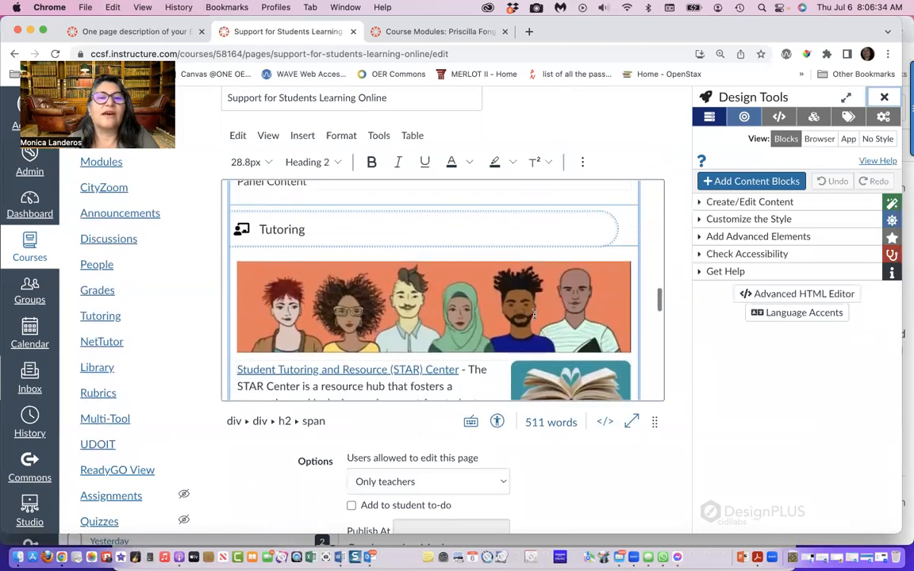
{"action": "scroll", "coordinate": [534, 313], "scroll_direction": "up", "scroll_amount": 3}
{"action": "scroll", "coordinate": [534, 313], "scroll_direction": "down", "scroll_amount": 6}
{"action": "scroll", "coordinate": [533, 313], "scroll_direction": "down", "scroll_amount": 10}
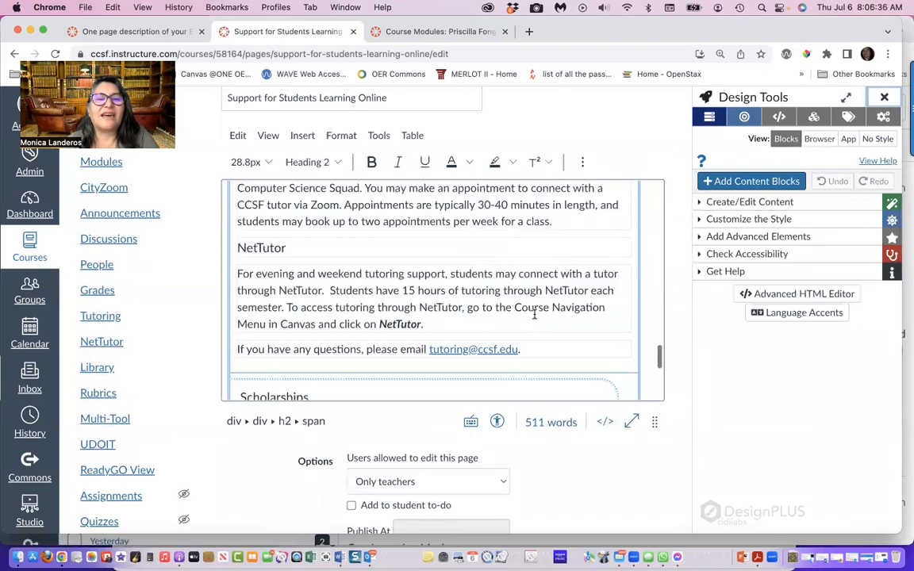
{"action": "scroll", "coordinate": [533, 312], "scroll_direction": "up", "scroll_amount": 2}
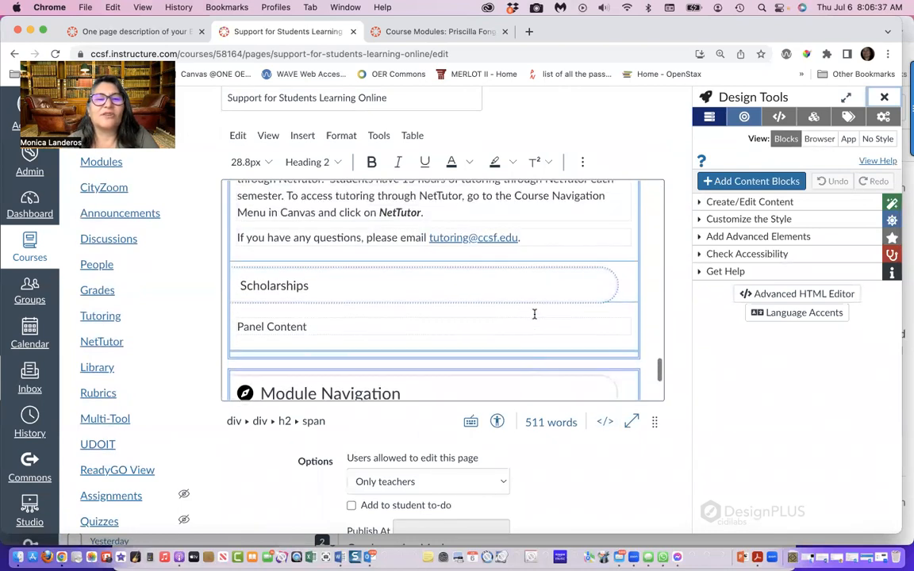
{"action": "left_click", "coordinate": [241, 286]}
Bring up the Custom Icons picker from the advanced elements, with the cursor kept before the Scholarships heading
{"action": "left_click", "coordinate": [710, 238]}
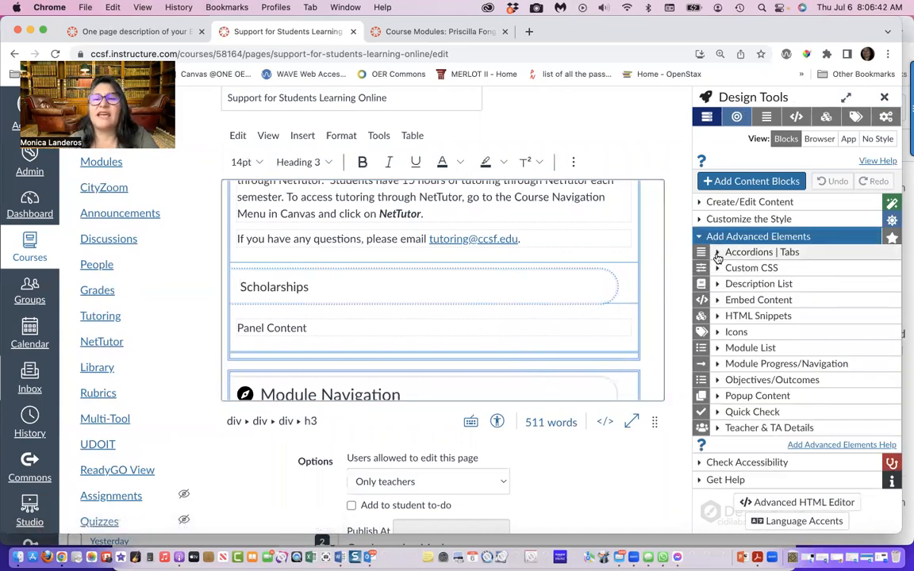
{"action": "left_click", "coordinate": [717, 333]}
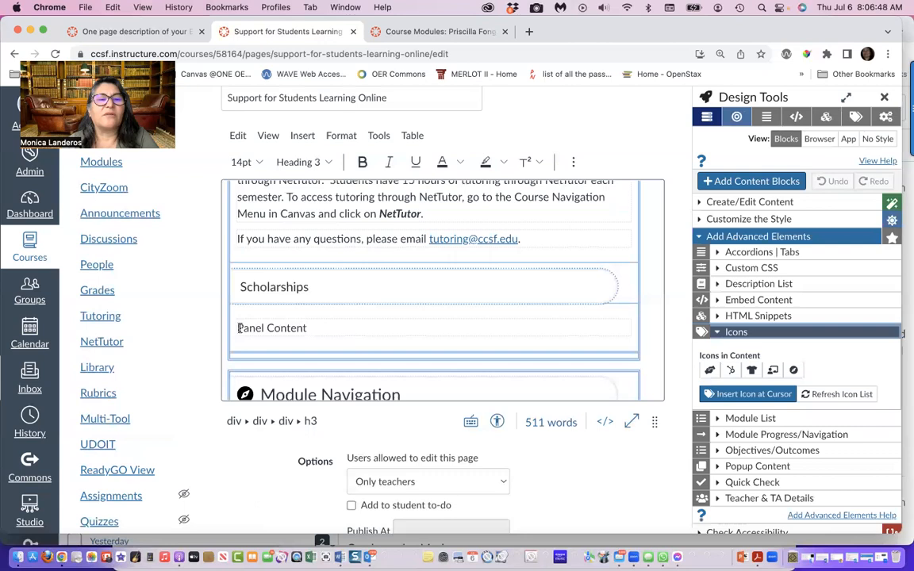
{"action": "left_click", "coordinate": [240, 287]}
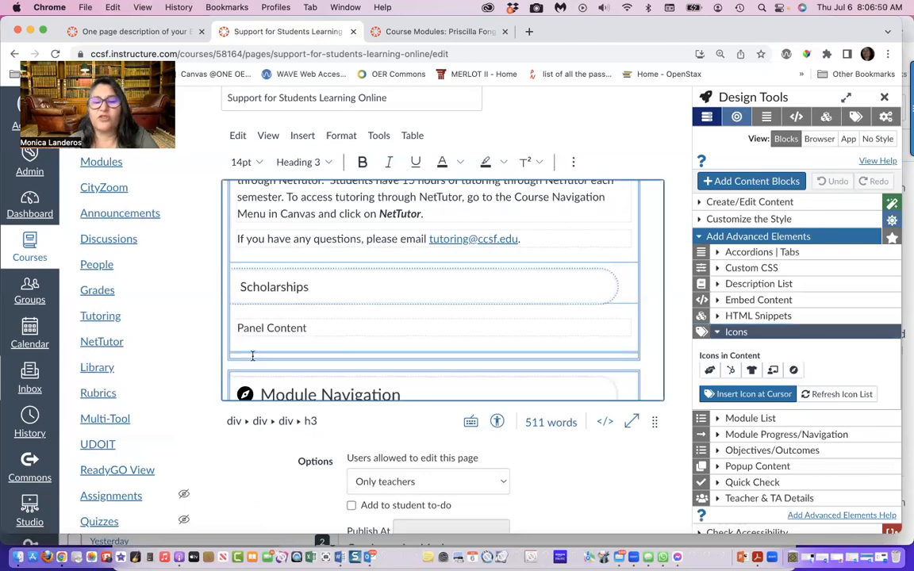
{"action": "left_click", "coordinate": [771, 399]}
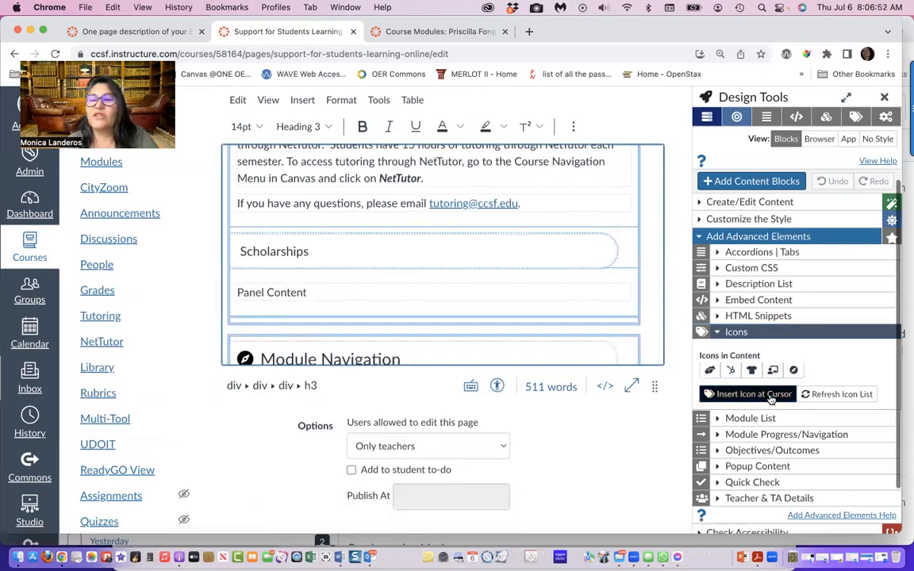
{"action": "left_click", "coordinate": [771, 396]}
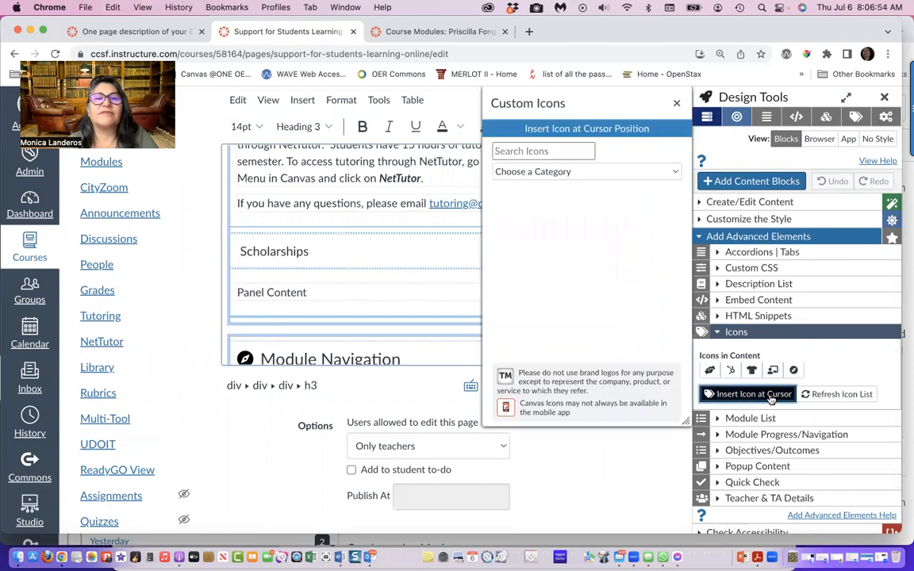
Search the icons for "money", insert the search-dollar icon before the Scholarships heading, and close the picker
{"action": "left_click", "coordinate": [557, 151]}
{"action": "type", "text": "money"}
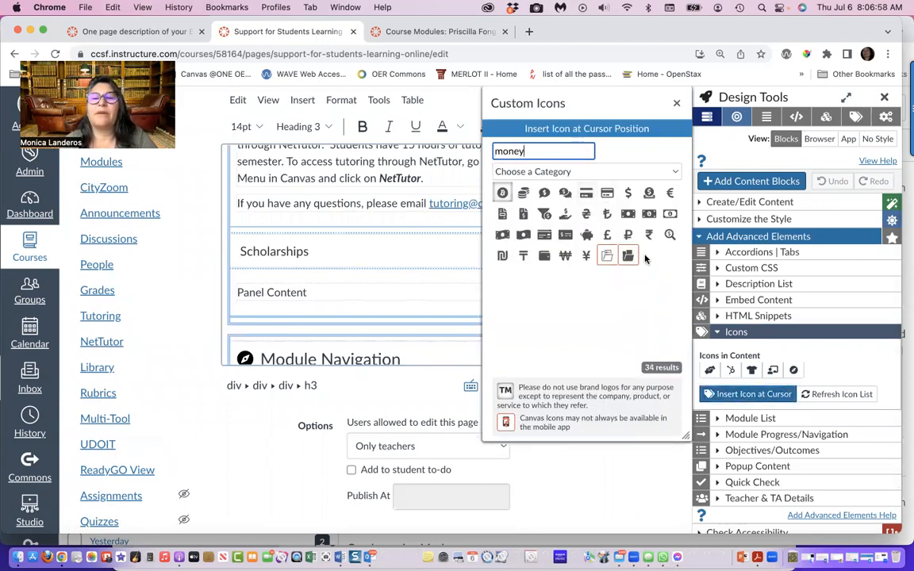
{"action": "left_click", "coordinate": [669, 237]}
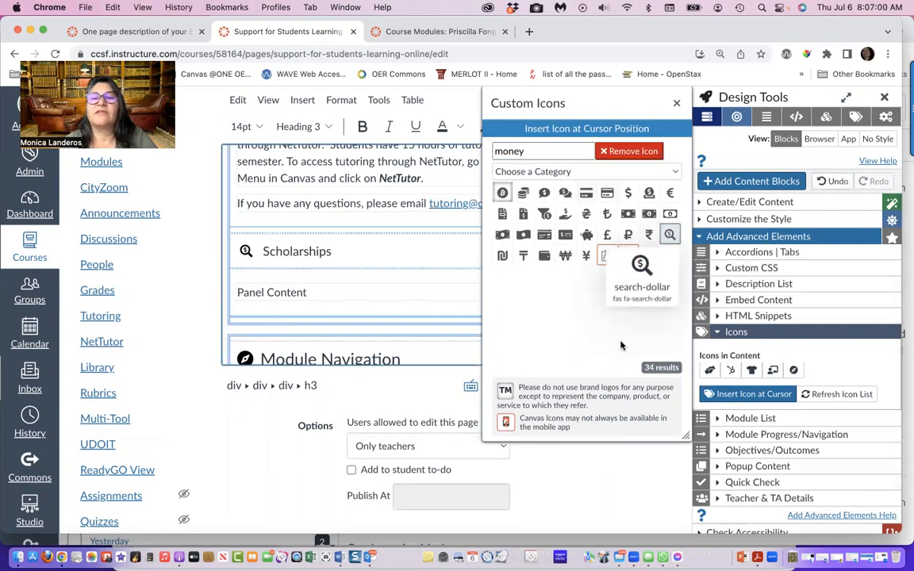
{"action": "left_click", "coordinate": [676, 105]}
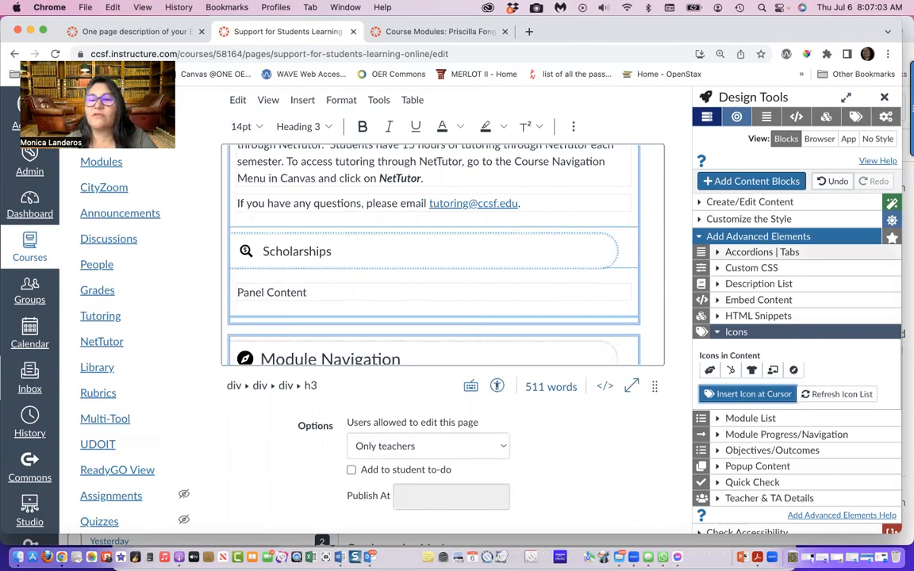
Check the panel names in the Accordions | Tabs settings, then save the page and view its accordion
{"action": "scroll", "coordinate": [785, 465], "scroll_direction": "down", "scroll_amount": 2}
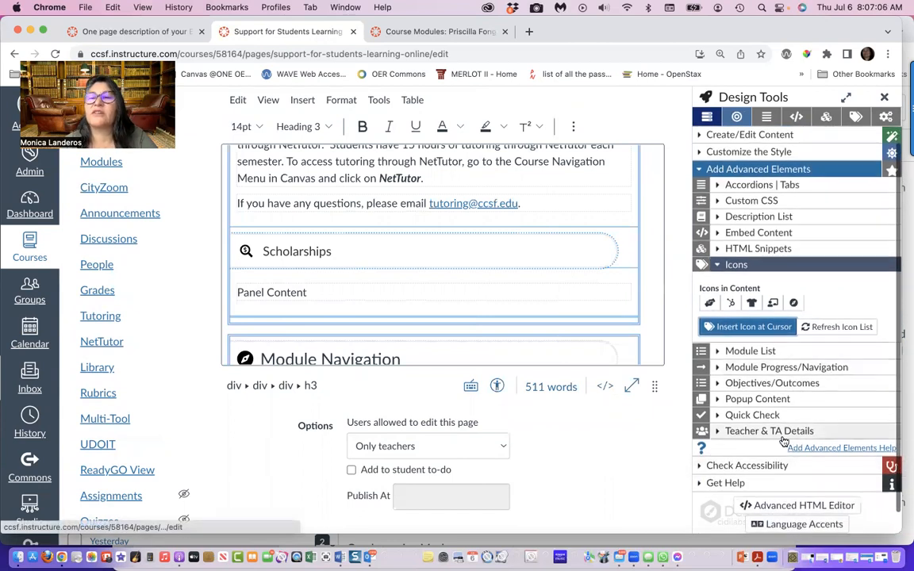
{"action": "left_click", "coordinate": [719, 185]}
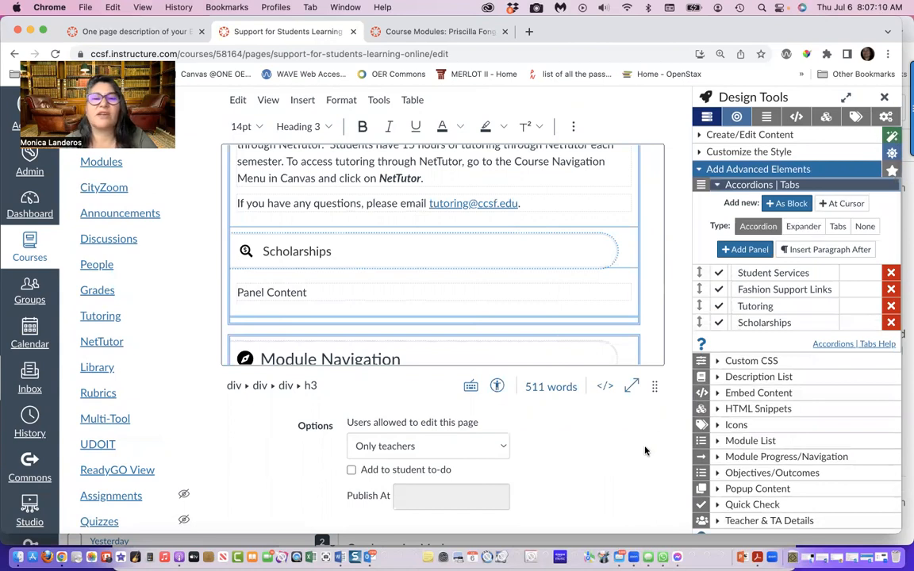
{"action": "scroll", "coordinate": [649, 449], "scroll_direction": "down", "scroll_amount": 2}
{"action": "left_click", "coordinate": [645, 497]}
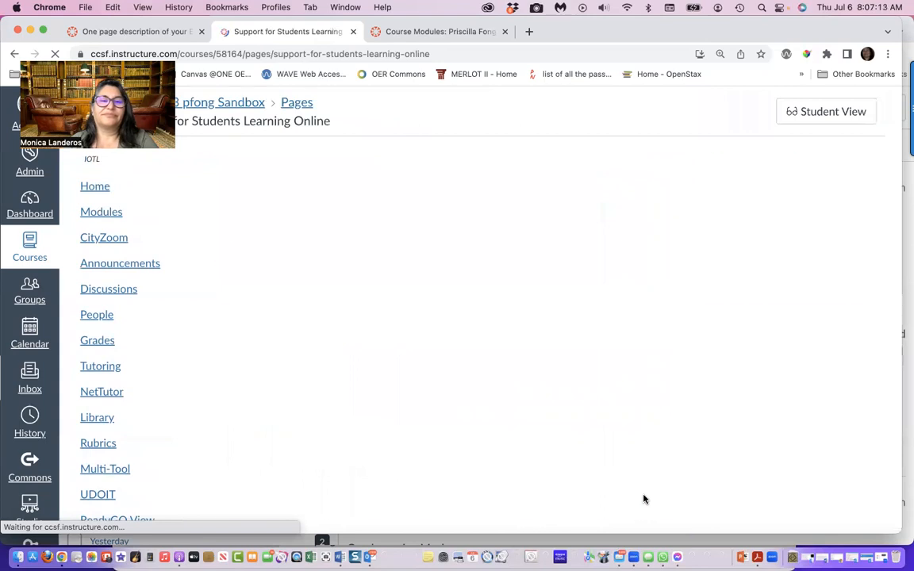
{"action": "scroll", "coordinate": [607, 391], "scroll_direction": "down", "scroll_amount": 10}
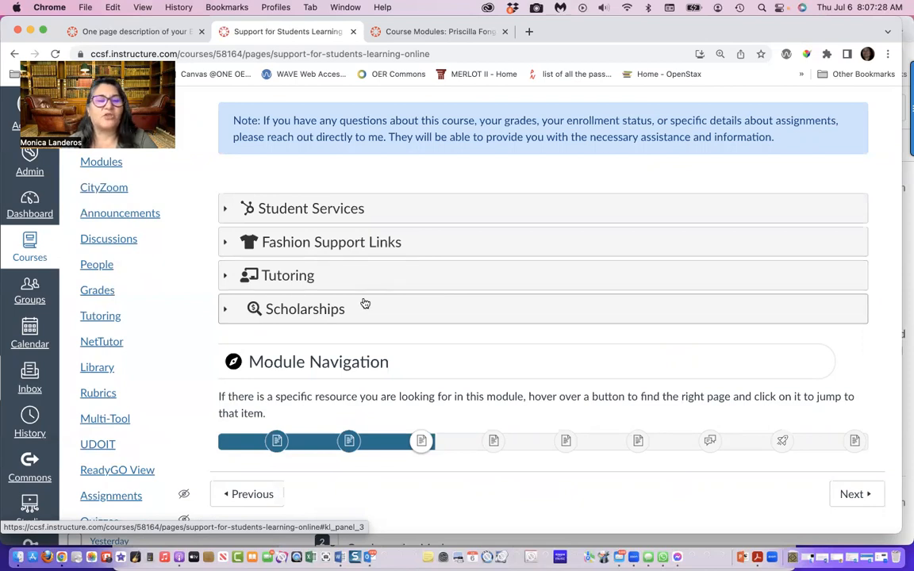
Go to the course modules and find the Fashion Department scholarship items in the BLOCK ZERO - ORIENTATION RESOURCES FOR STUDENTS module
{"action": "left_click", "coordinate": [112, 167]}
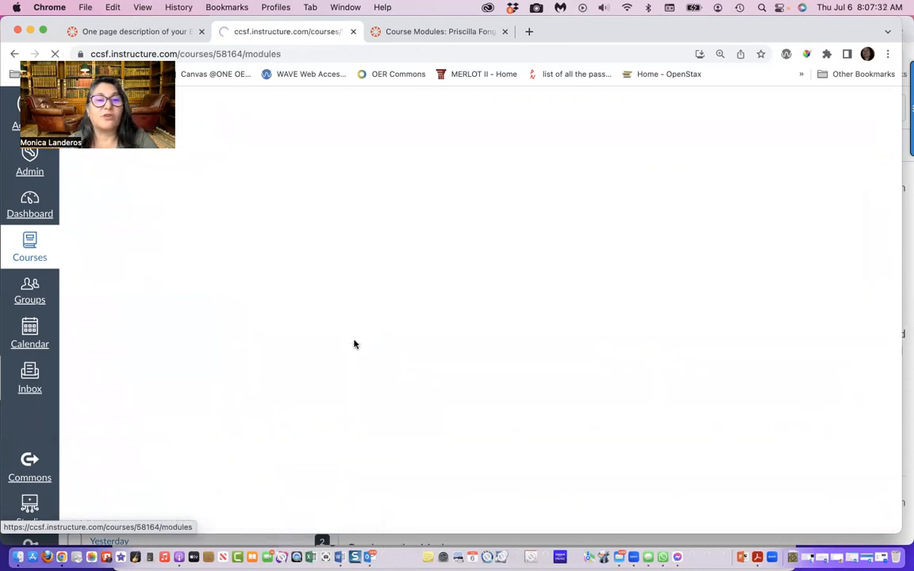
{"action": "scroll", "coordinate": [355, 343], "scroll_direction": "down", "scroll_amount": 15}
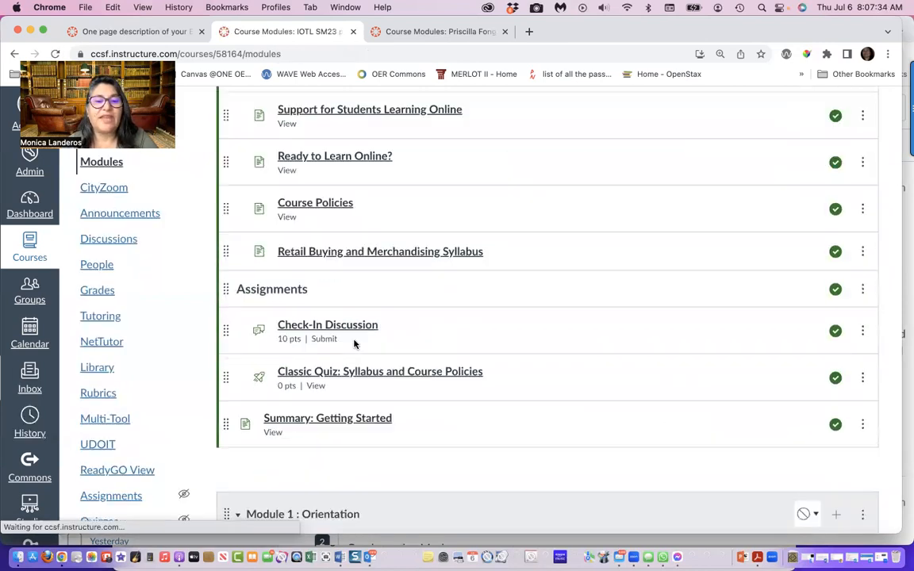
{"action": "scroll", "coordinate": [355, 344], "scroll_direction": "down", "scroll_amount": 20}
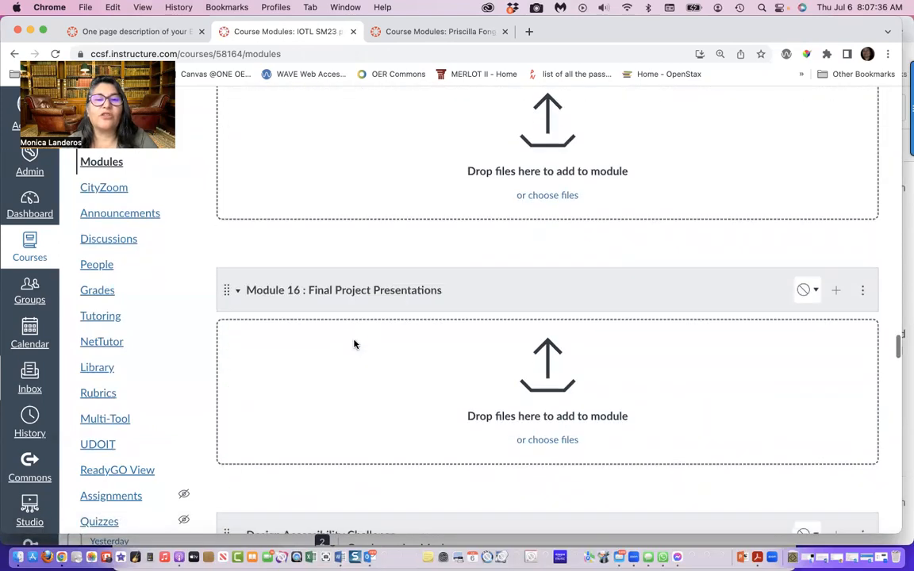
{"action": "scroll", "coordinate": [355, 343], "scroll_direction": "down", "scroll_amount": 10}
{"action": "scroll", "coordinate": [353, 343], "scroll_direction": "up", "scroll_amount": 2}
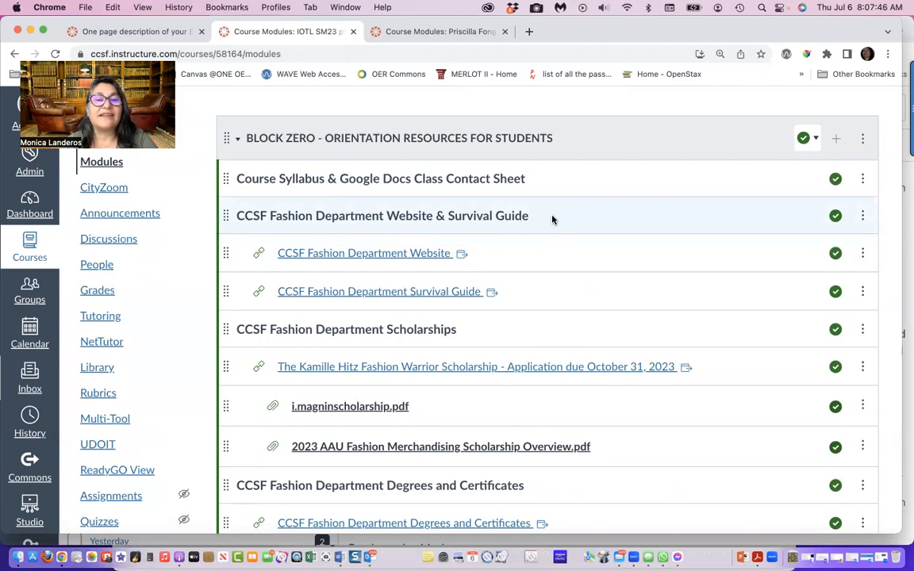
{"action": "scroll", "coordinate": [550, 218], "scroll_direction": "down", "scroll_amount": 3}
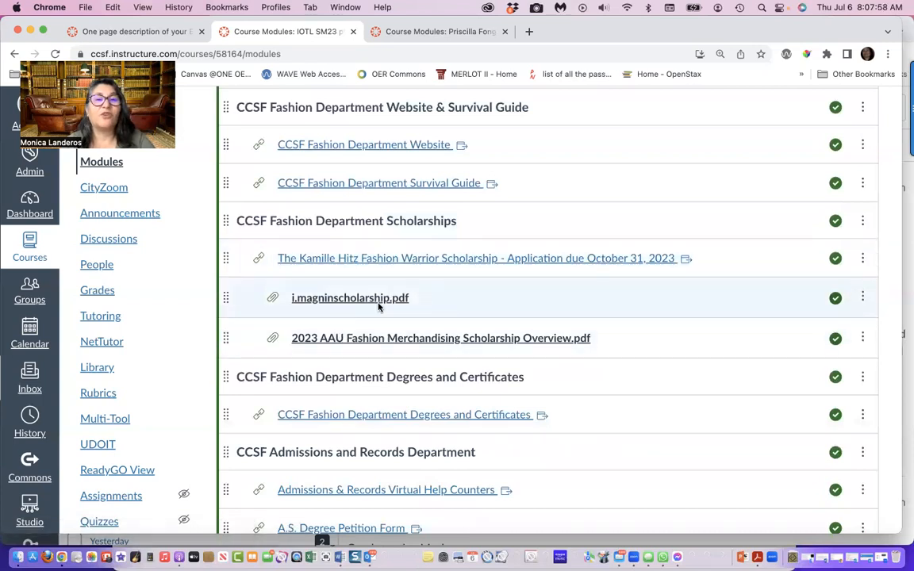
{"action": "scroll", "coordinate": [379, 307], "scroll_direction": "up", "scroll_amount": 5}
{"action": "scroll", "coordinate": [377, 306], "scroll_direction": "down", "scroll_amount": 1}
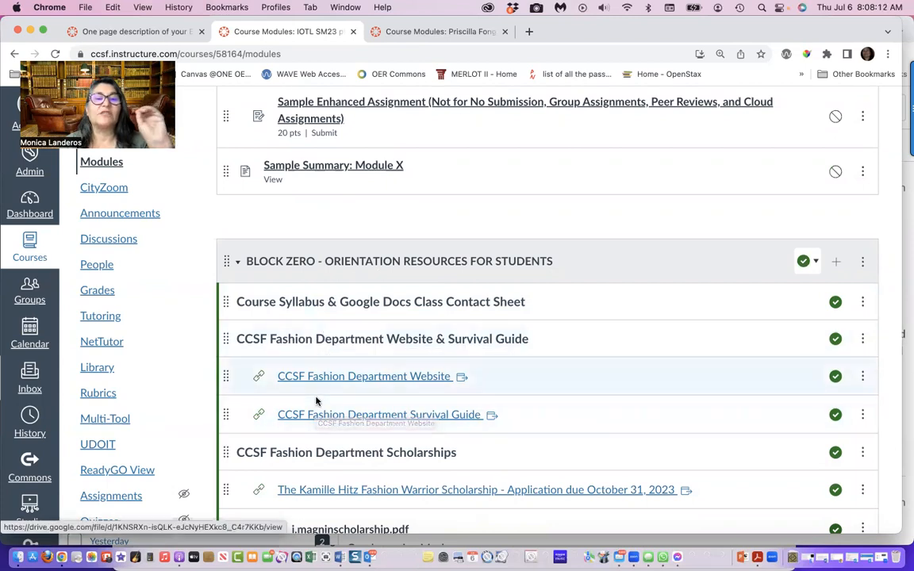
{"action": "scroll", "coordinate": [342, 361], "scroll_direction": "down", "scroll_amount": 5}
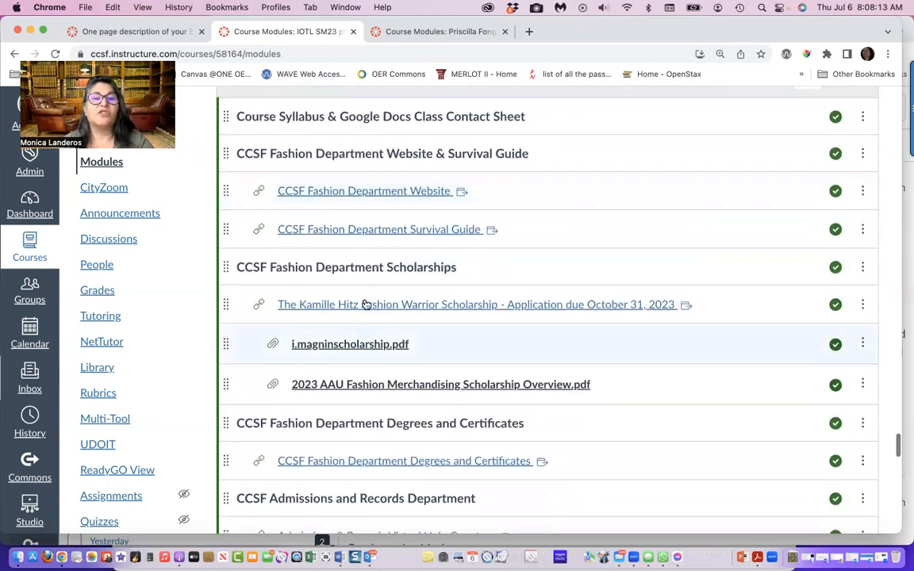
Open the Fashion Warrior Scholarship module item and launch its linked CCSF Scholarships page in a new window
{"action": "left_click", "coordinate": [346, 306]}
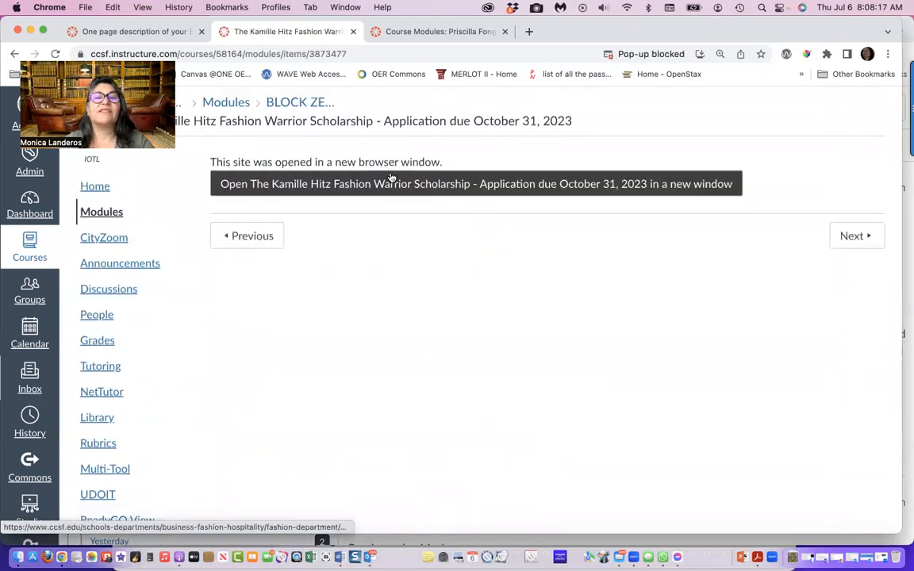
{"action": "left_click", "coordinate": [390, 184]}
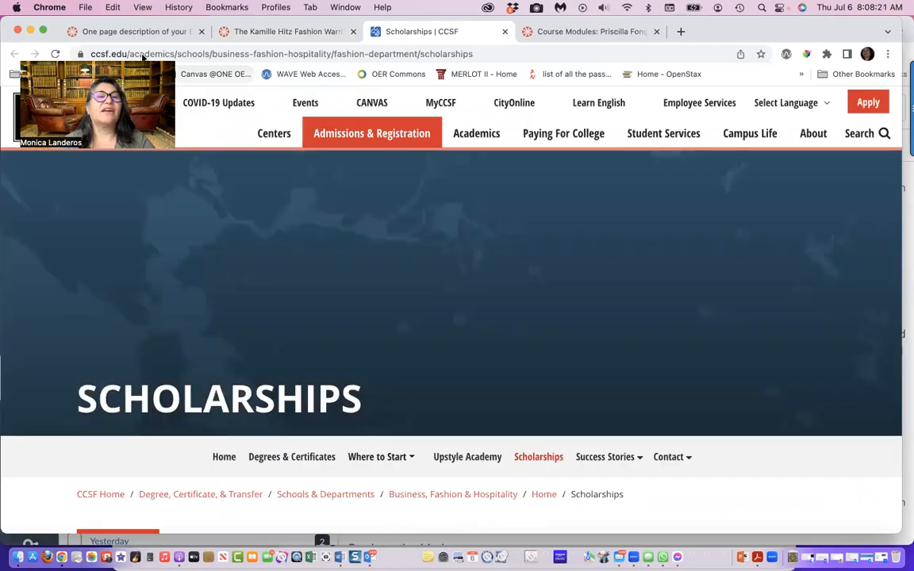
{"action": "left_click_drag", "start_coordinate": [143, 57], "coordinate": [143, 138]}
Examine the scholarships, deadlines and criteria listed on the CCSF Fashion Department Scholarships page, and return to its beginning
{"action": "scroll", "coordinate": [409, 379], "scroll_direction": "down", "scroll_amount": 3}
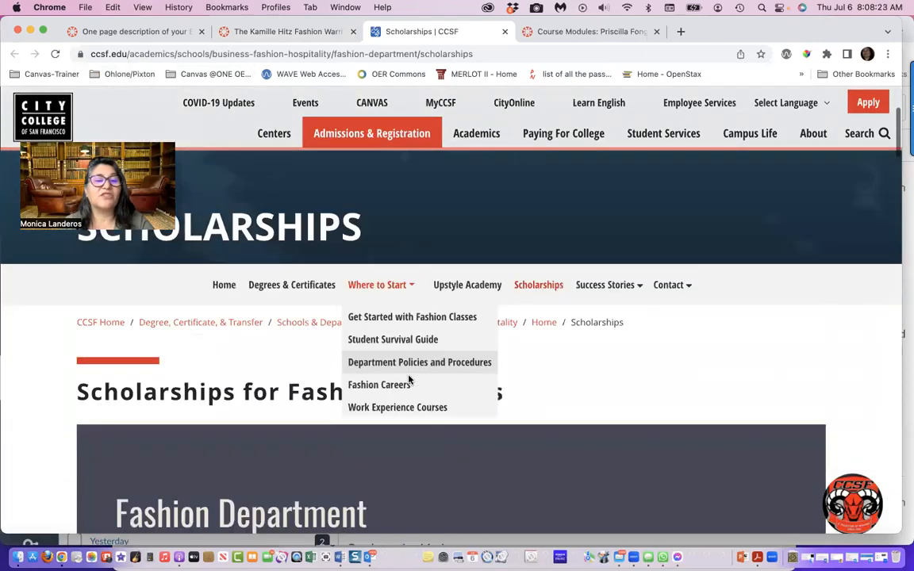
{"action": "scroll", "coordinate": [408, 379], "scroll_direction": "down", "scroll_amount": 4}
{"action": "scroll", "coordinate": [409, 379], "scroll_direction": "down", "scroll_amount": 10}
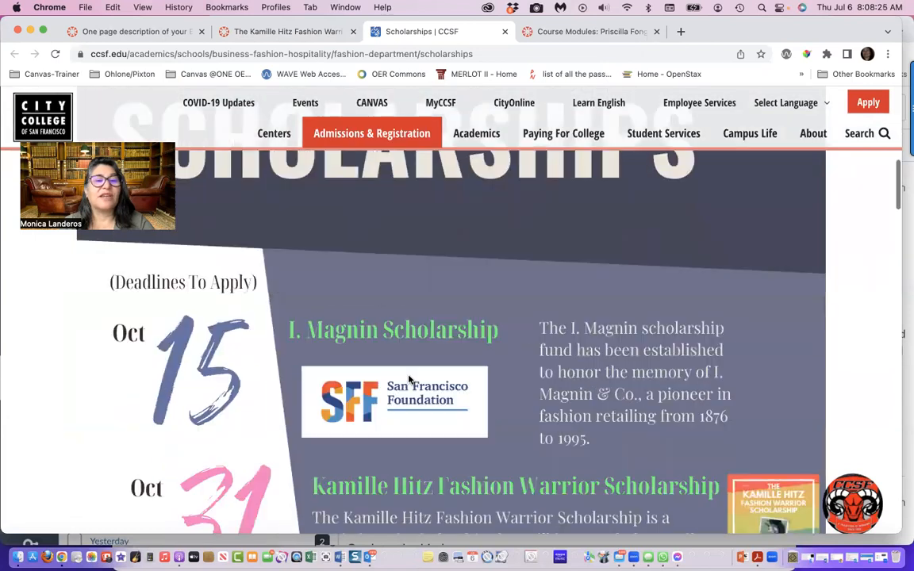
{"action": "scroll", "coordinate": [409, 379], "scroll_direction": "down", "scroll_amount": 15}
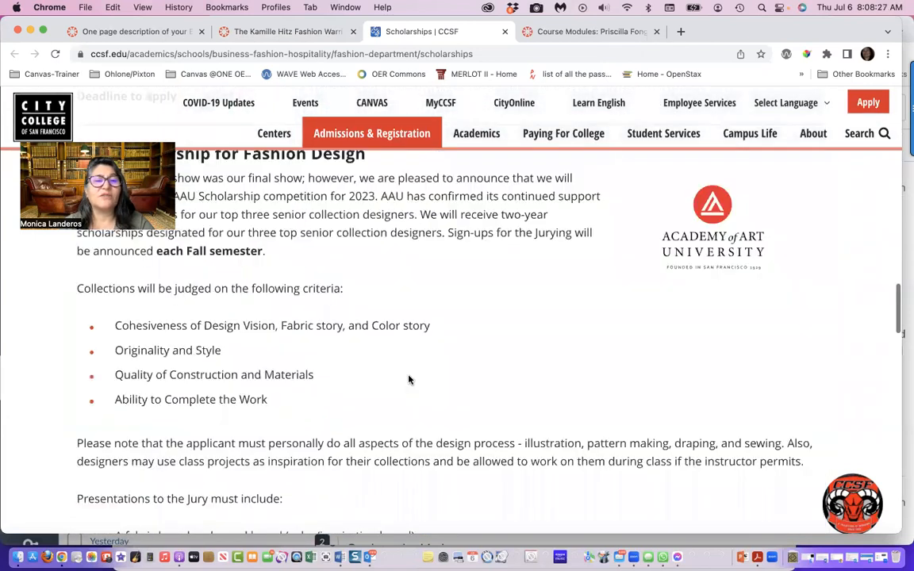
{"action": "scroll", "coordinate": [409, 379], "scroll_direction": "down", "scroll_amount": 12}
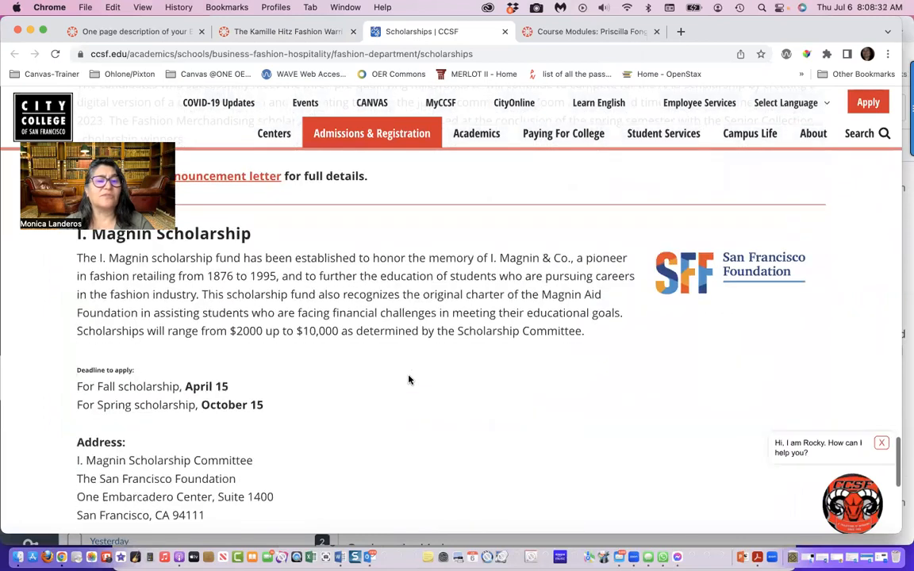
{"action": "scroll", "coordinate": [408, 379], "scroll_direction": "down", "scroll_amount": 5}
{"action": "scroll", "coordinate": [408, 379], "scroll_direction": "up", "scroll_amount": 9}
{"action": "scroll", "coordinate": [409, 379], "scroll_direction": "up", "scroll_amount": 20}
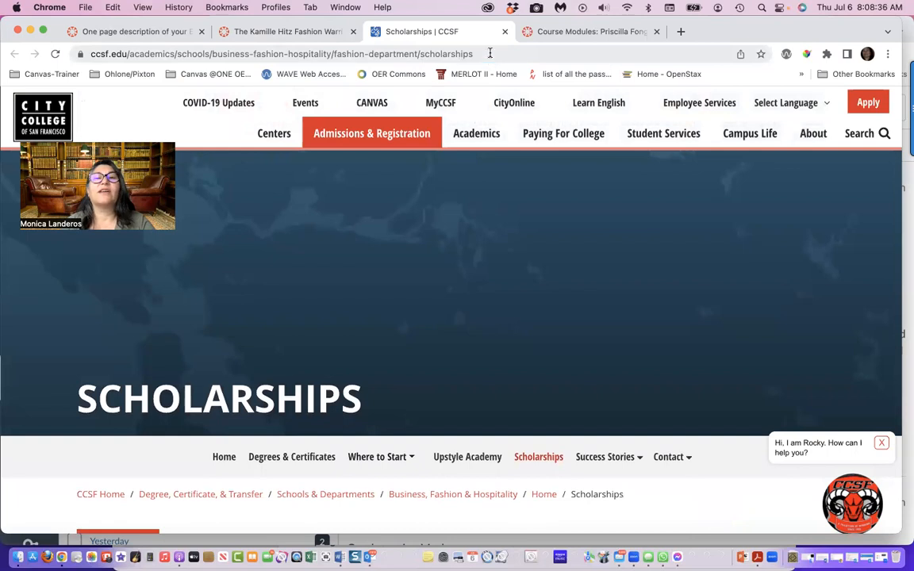
Copy the web address of the CCSF Fashion Department Scholarships page
{"action": "left_click", "coordinate": [490, 53]}
{"action": "left_click", "coordinate": [113, 7]}
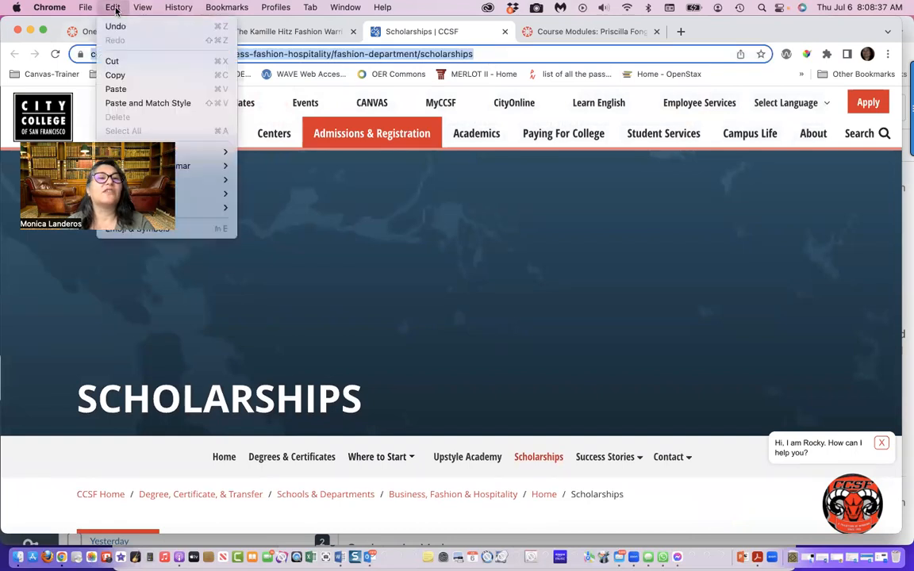
{"action": "left_click", "coordinate": [116, 75]}
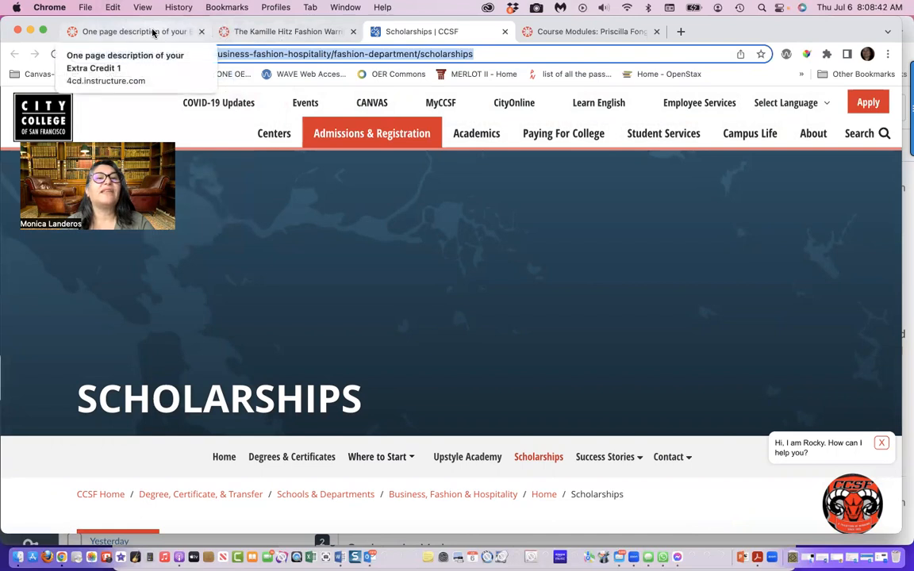
Open Module 0's Support for Students Learning Online page in the sandbox course for editing and launch Design Tools
{"action": "left_click", "coordinate": [249, 33]}
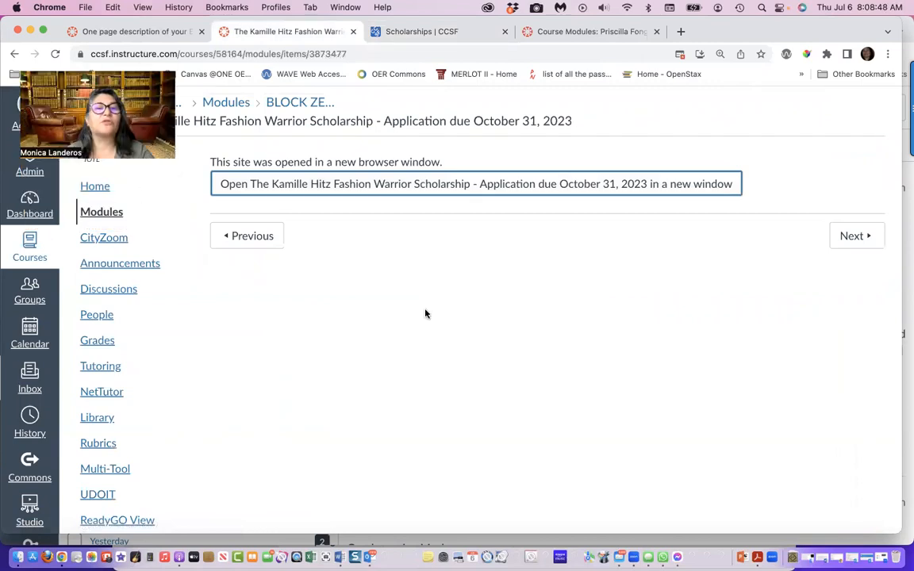
{"action": "left_click", "coordinate": [107, 212]}
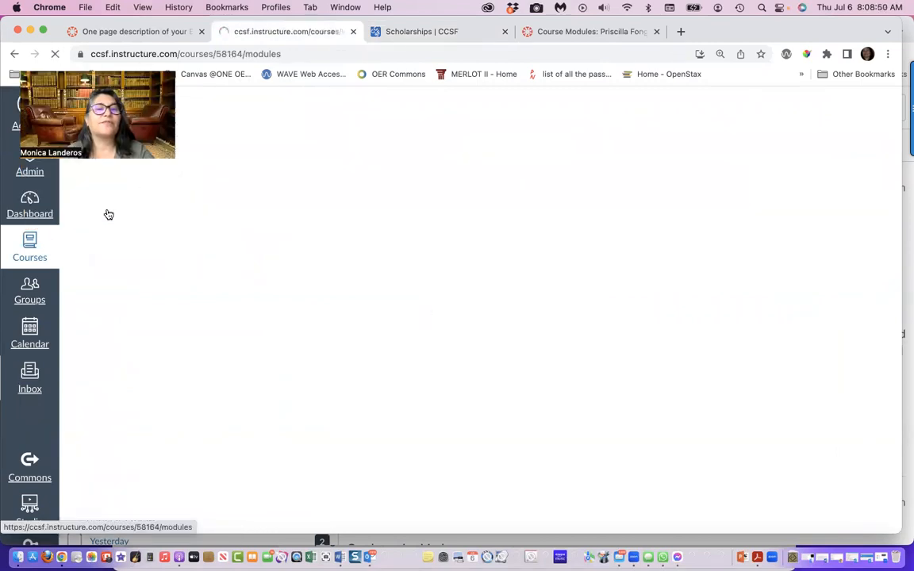
{"action": "scroll", "coordinate": [296, 422], "scroll_direction": "down", "scroll_amount": 1}
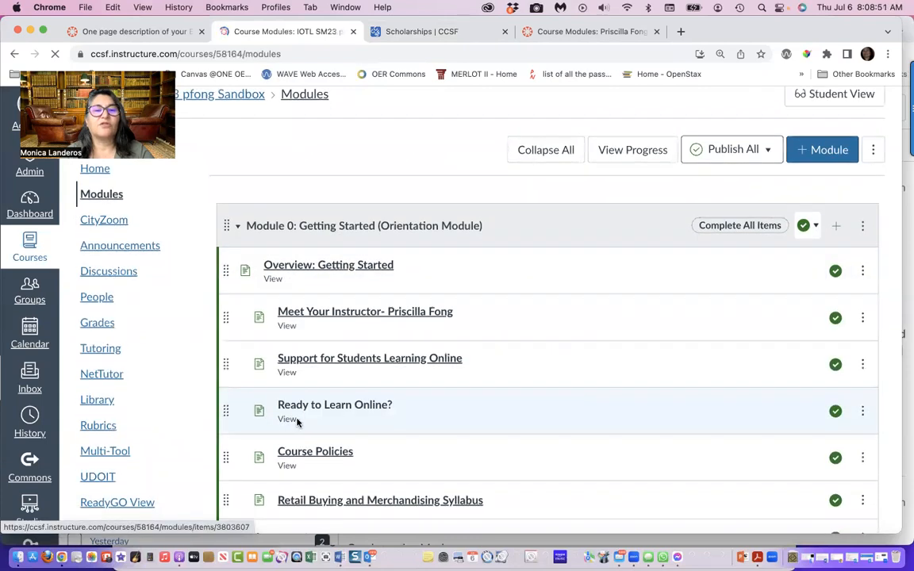
{"action": "left_click", "coordinate": [327, 341]}
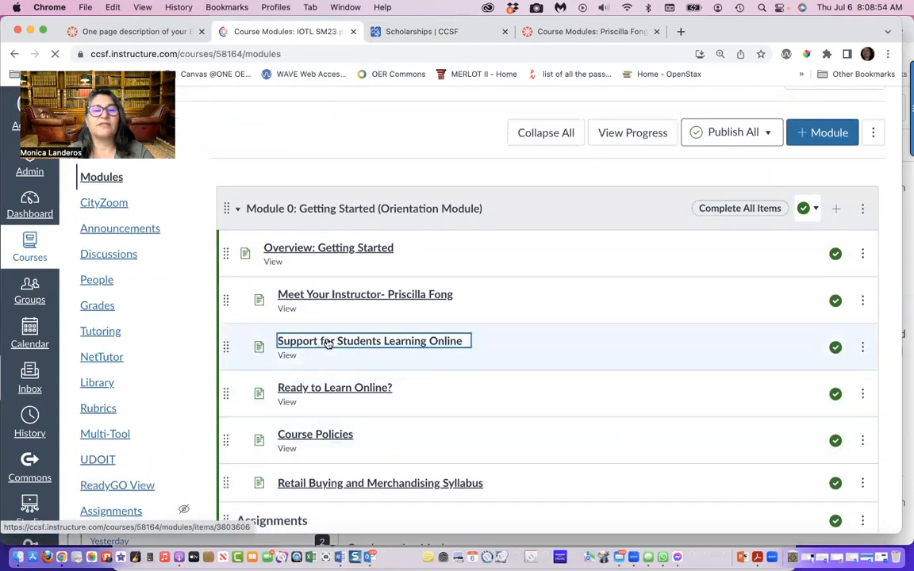
{"action": "left_click", "coordinate": [835, 168]}
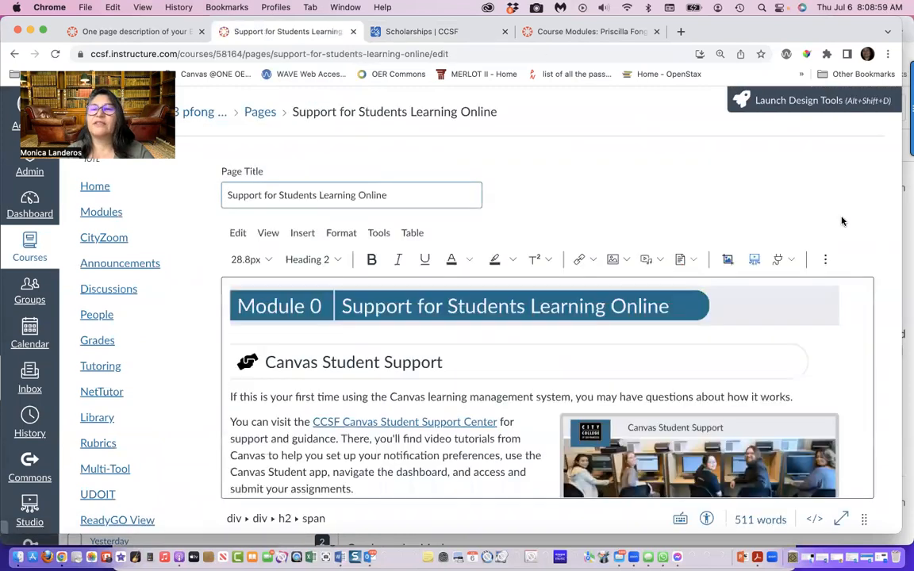
{"action": "left_click", "coordinate": [876, 101]}
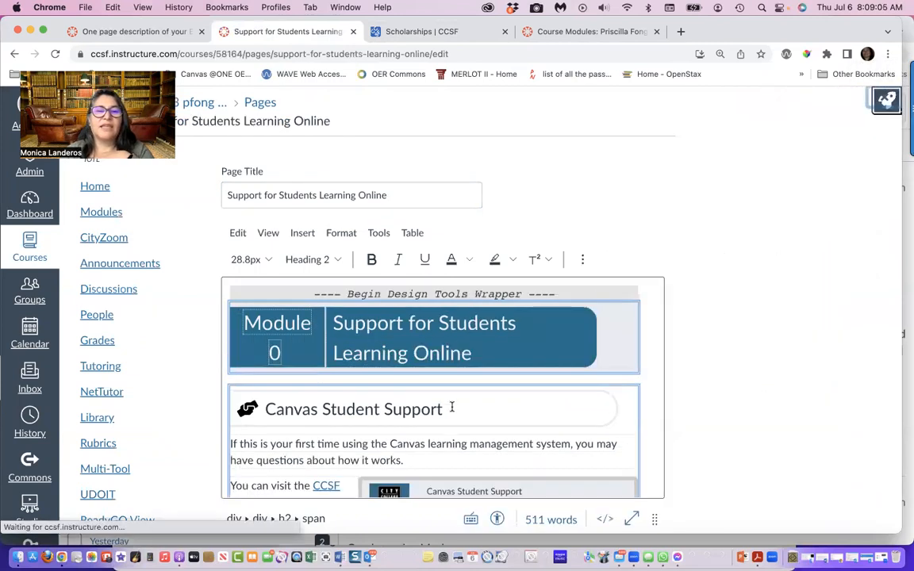
Replace the placeholder content of the Scholarships panel with "Please take a look at our Scholarships Website"
{"action": "scroll", "coordinate": [453, 408], "scroll_direction": "down", "scroll_amount": 3}
{"action": "scroll", "coordinate": [452, 408], "scroll_direction": "down", "scroll_amount": 10}
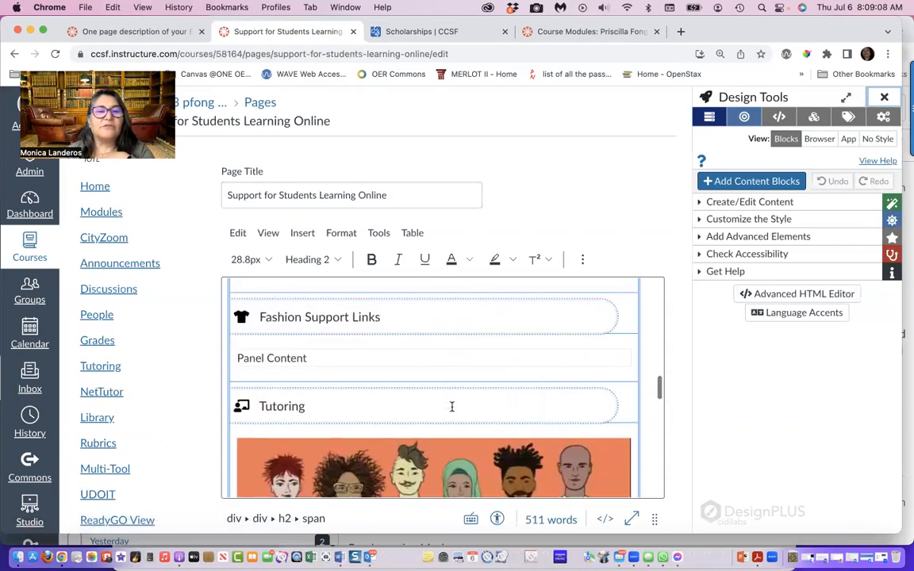
{"action": "scroll", "coordinate": [452, 407], "scroll_direction": "down", "scroll_amount": 10}
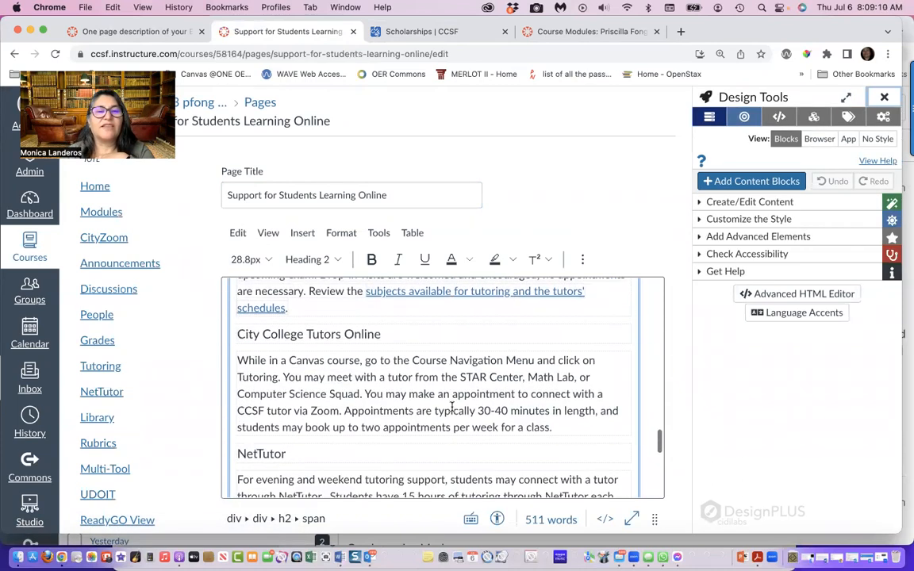
{"action": "scroll", "coordinate": [451, 408], "scroll_direction": "up", "scroll_amount": 2}
{"action": "left_click", "coordinate": [325, 406]}
{"action": "left_click_drag", "start_coordinate": [326, 407], "coordinate": [238, 406]}
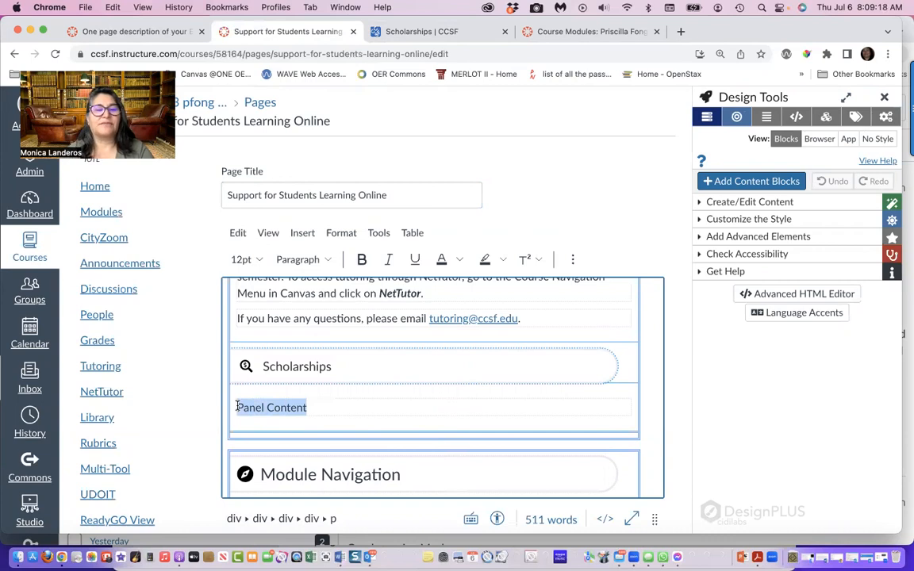
{"action": "type", "text": "Please take a look a"}
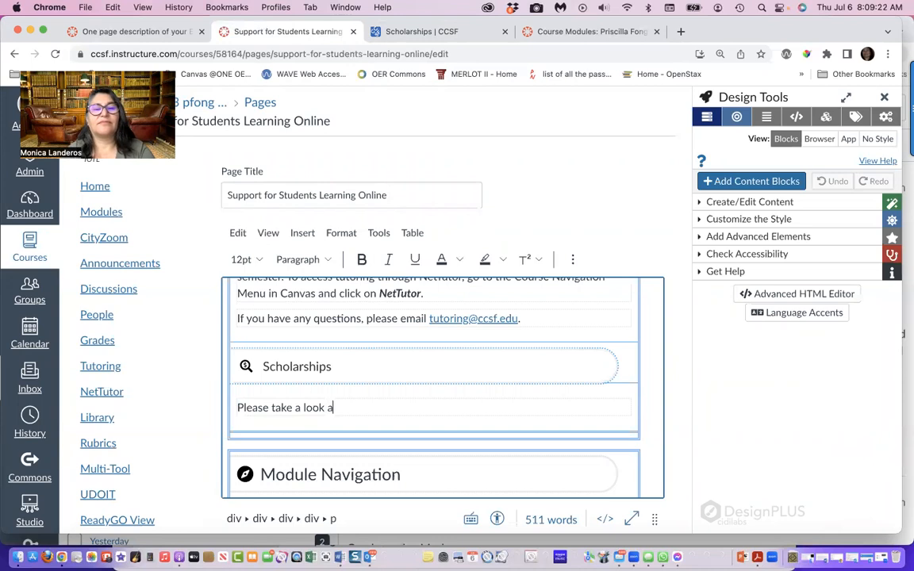
{"action": "type", "text": "t our Scholarships"}
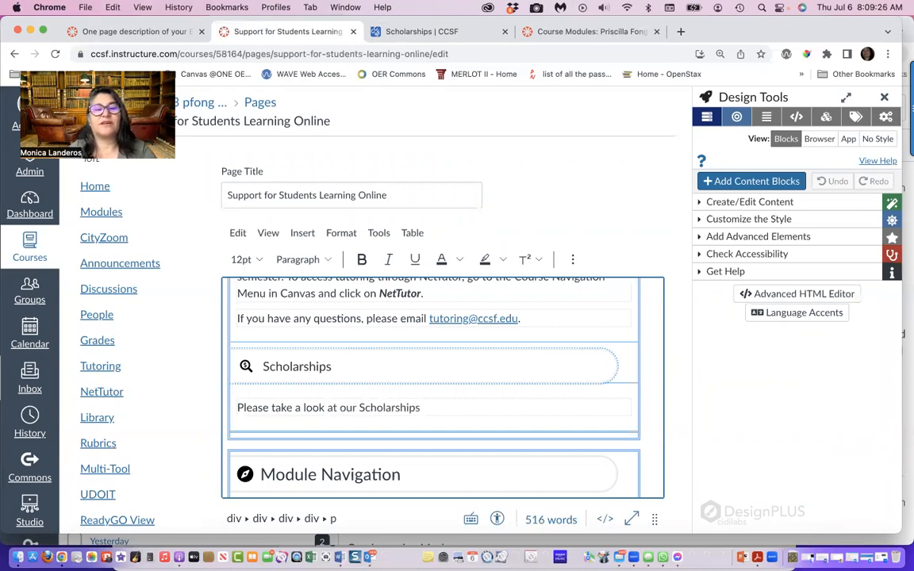
{"action": "type", "text": " Website, it ca"}
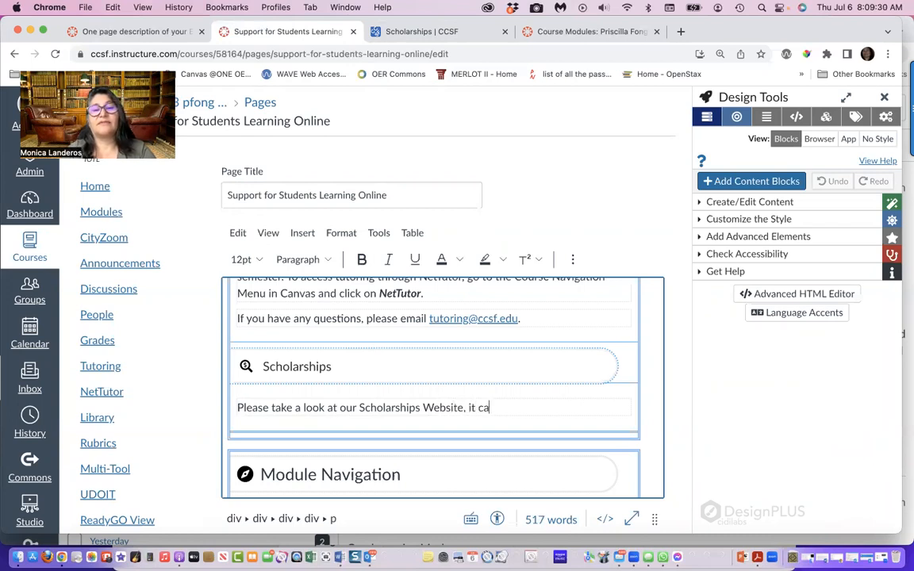
{"action": "type", "text": "n be very helpful"}
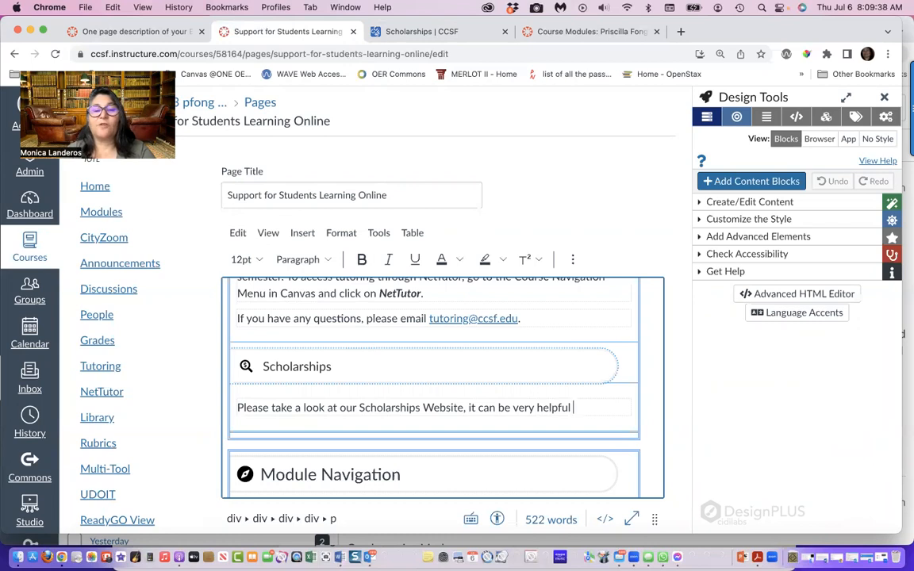
Complete the Scholarships sentence with ", it can be very helpful in providing funding while you begin and continue your fashion career."
{"action": "type", "text": "in providing"}
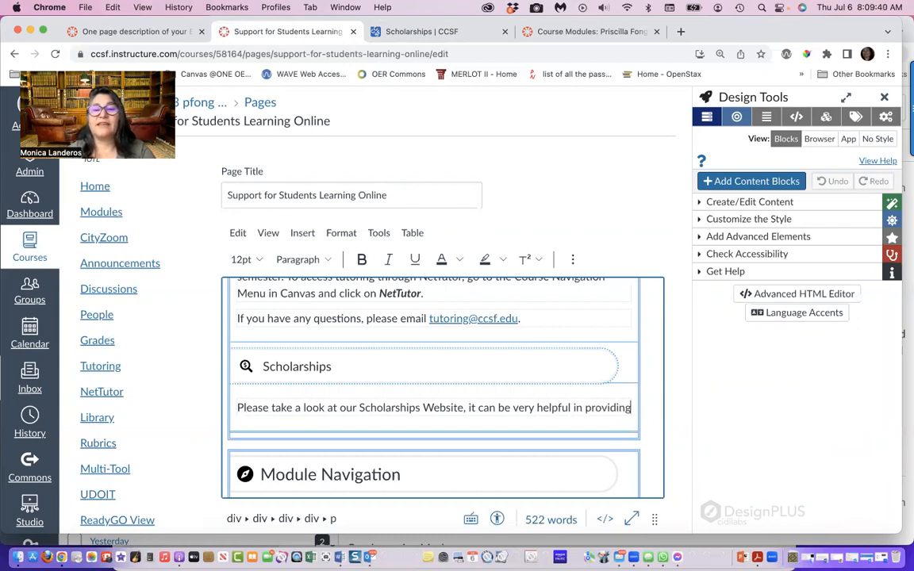
{"action": "type", "text": " funding while you begi"}
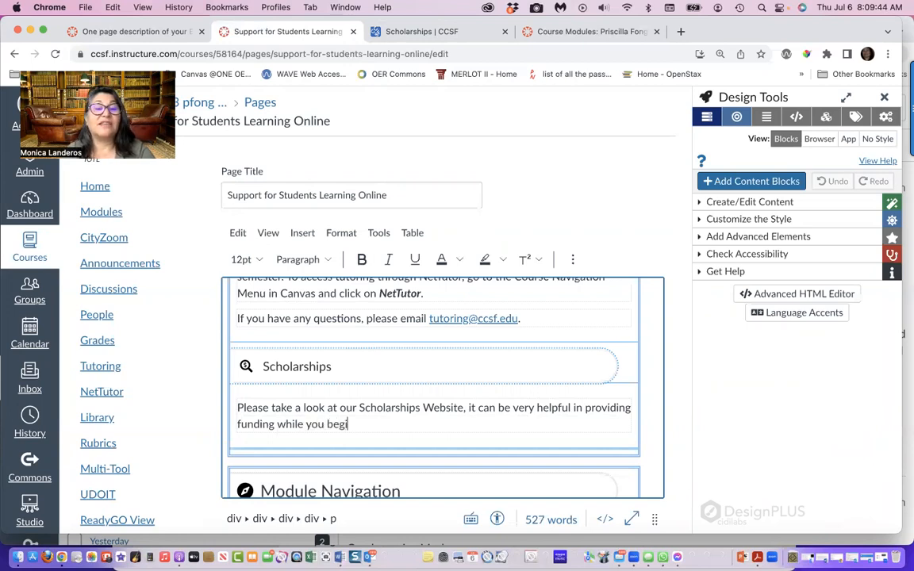
{"action": "type", "text": "n and continue your fa"}
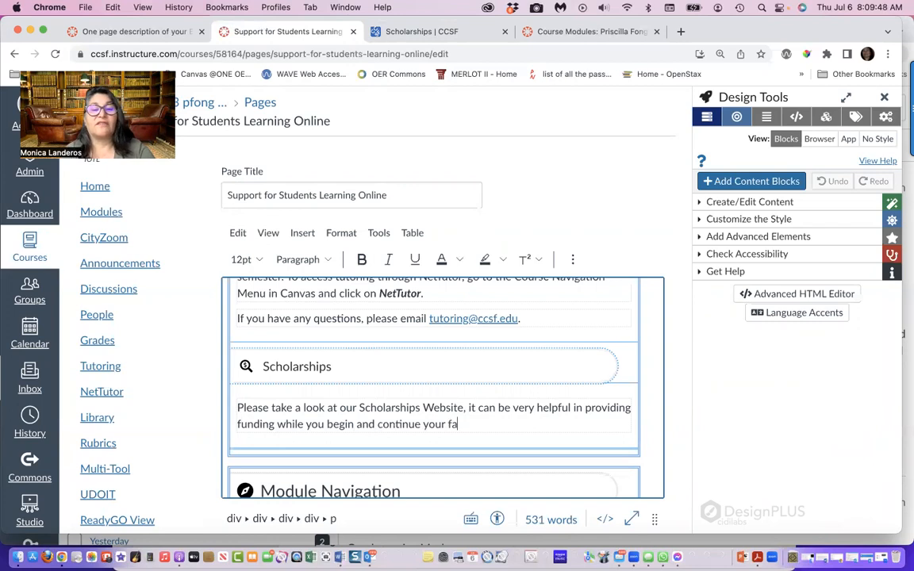
{"action": "type", "text": "shion career."}
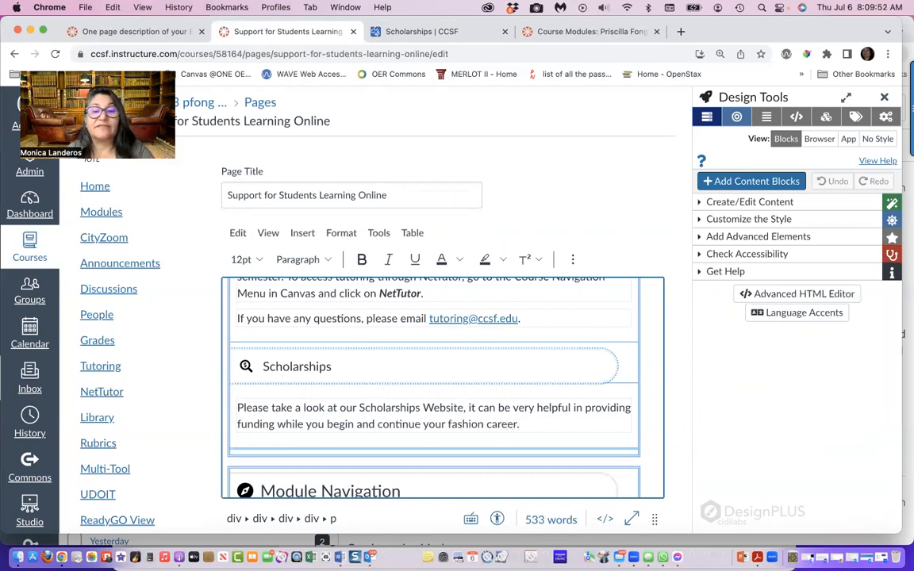
Add a new line reading "Scholarships at CCSF" below the paragraph in the Scholarships panel
{"action": "key", "text": "Return"}
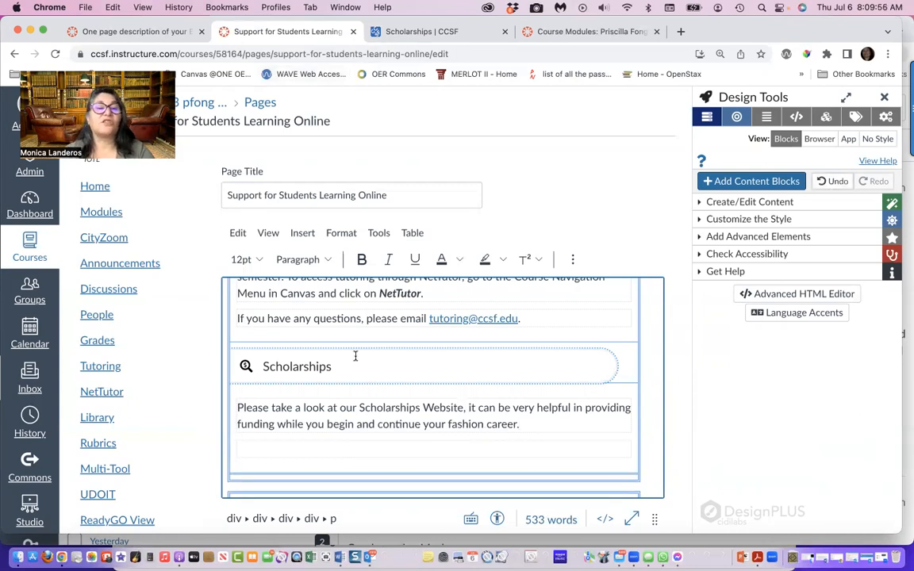
{"action": "type", "text": "Schoa"}
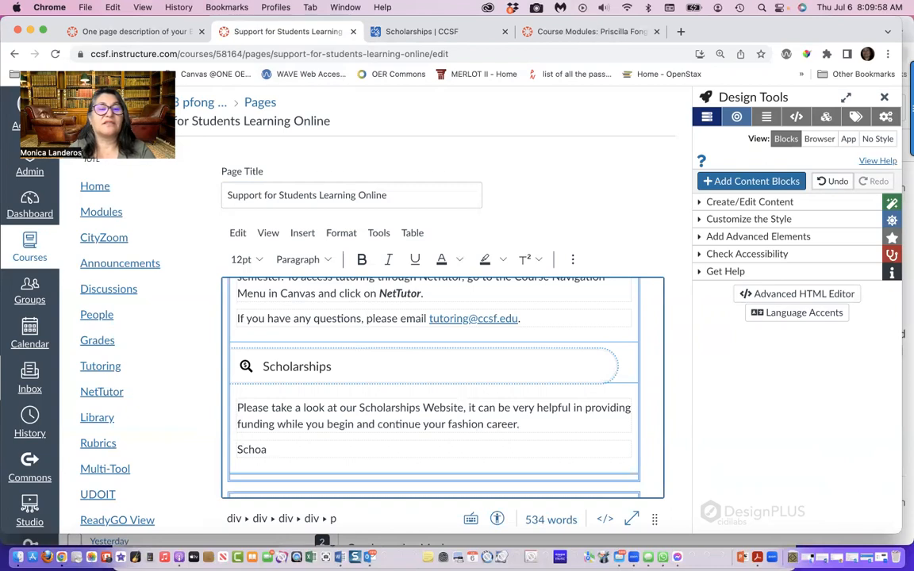
{"action": "type", "text": "lrships at CCSF"}
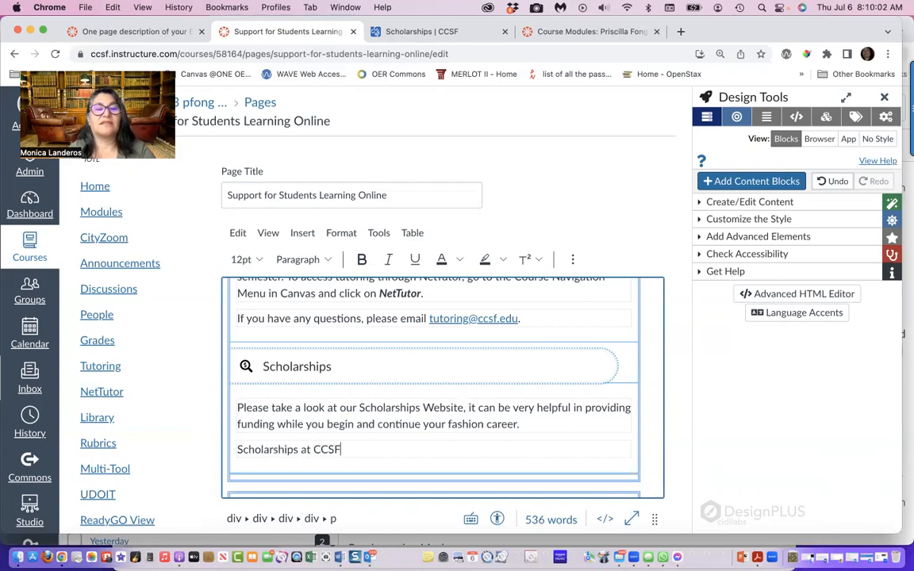
Link the "Scholarships at CCSF" line to the copied scholarships page address and make it bold
{"action": "left_click_drag", "start_coordinate": [343, 450], "coordinate": [236, 441]}
{"action": "left_click", "coordinate": [302, 232]}
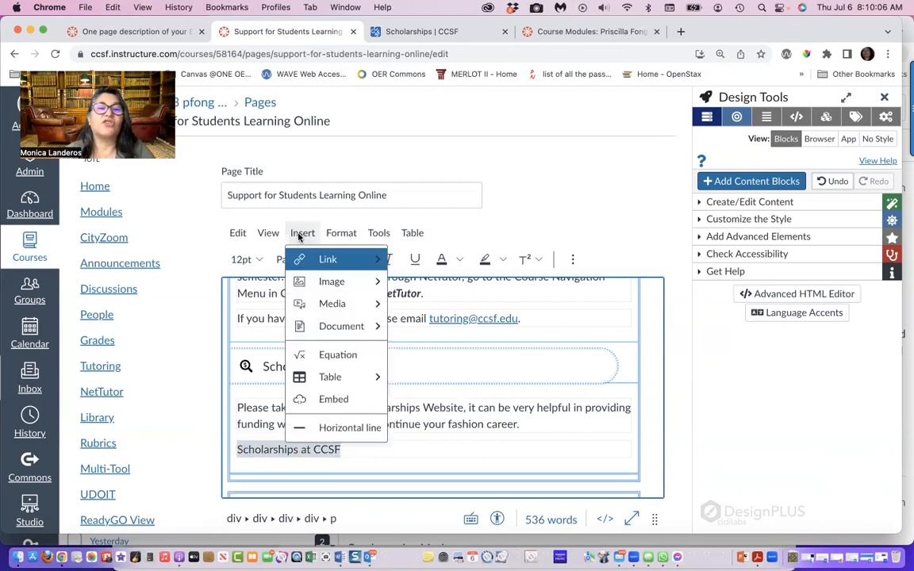
{"action": "mouse_move", "coordinate": [306, 260]}
{"action": "left_click", "coordinate": [433, 261]}
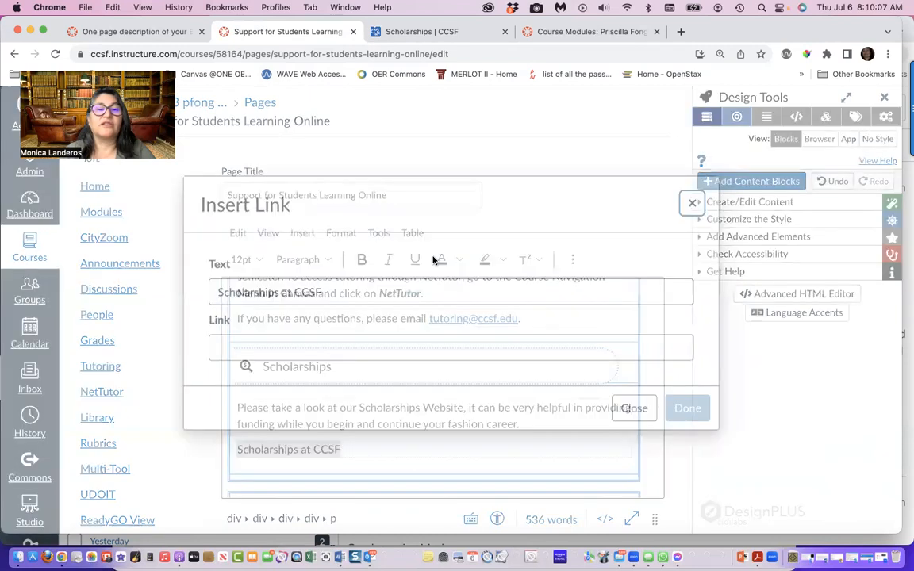
{"action": "left_click", "coordinate": [309, 342]}
{"action": "type", "text": "https://www.ccsf.edu/academics/schools/business-fashion-hospitality/fashion-department/scholarships"}
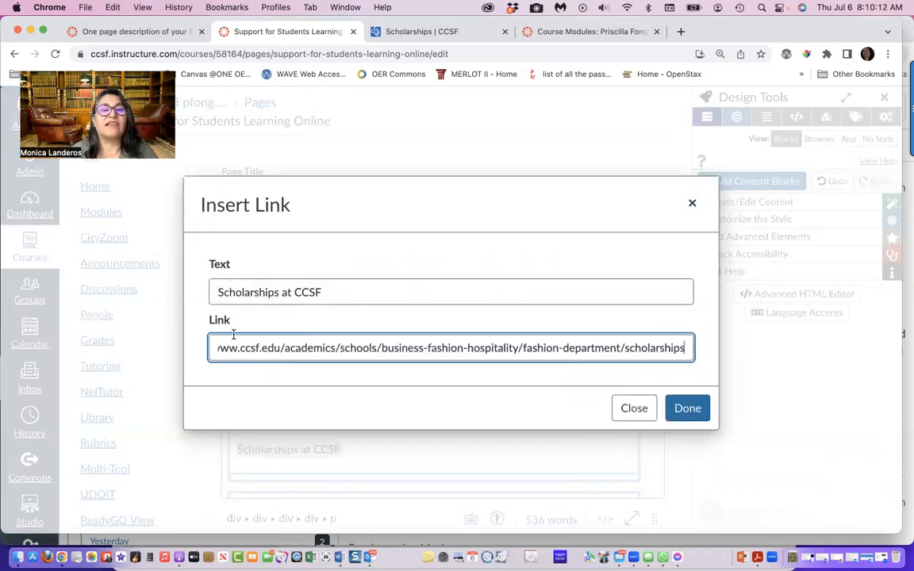
{"action": "left_click", "coordinate": [696, 409]}
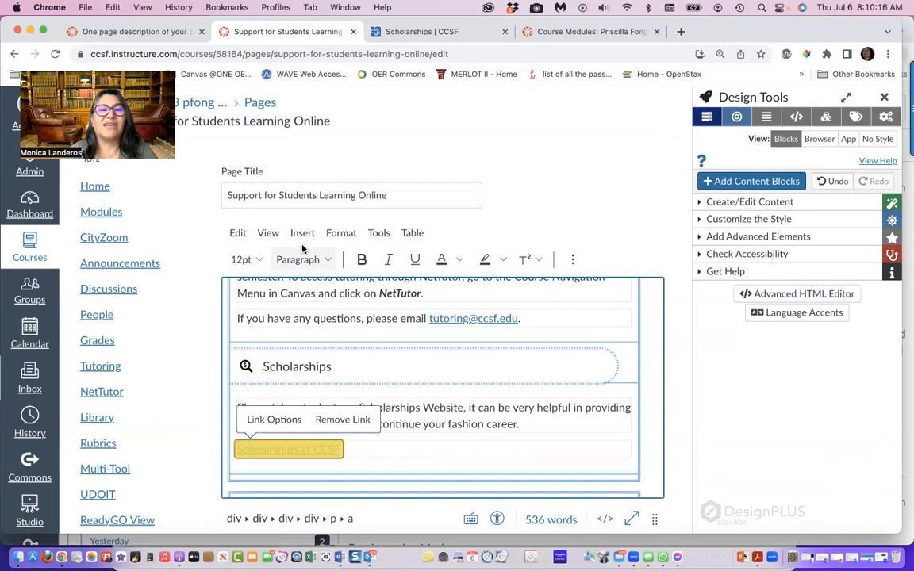
{"action": "left_click", "coordinate": [361, 259]}
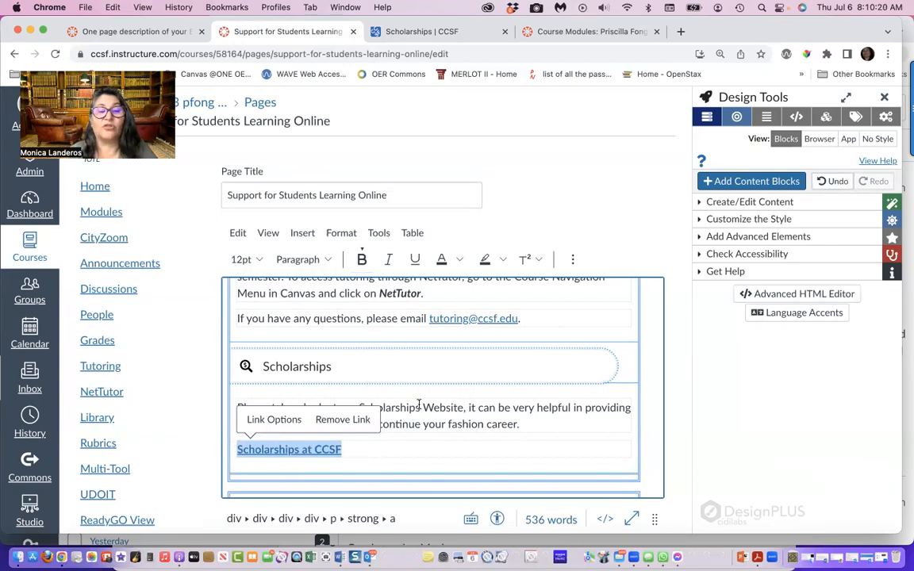
Remove the extra space between the icon and the Scholarships panel title, and save the page
{"action": "left_click", "coordinate": [265, 364]}
{"action": "key", "text": "BackSpace"}
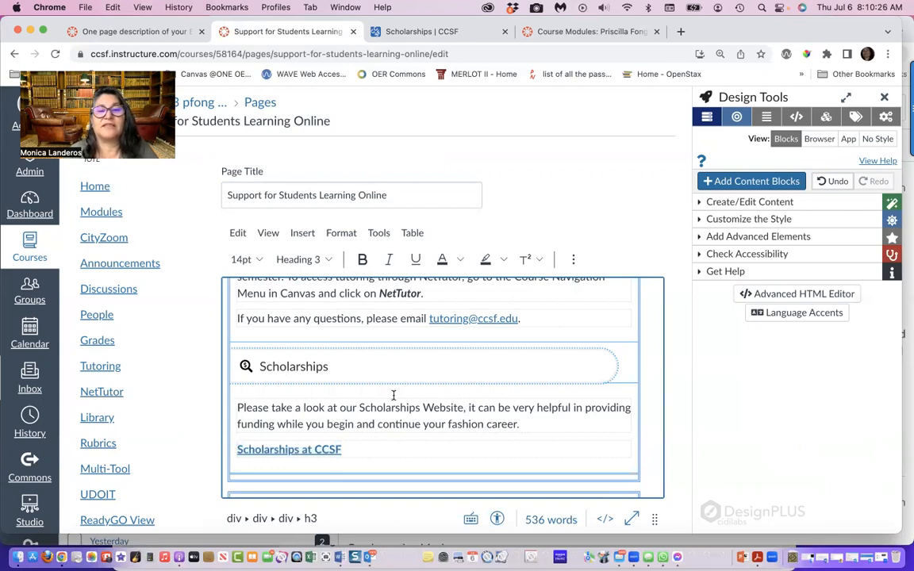
{"action": "scroll", "coordinate": [392, 394], "scroll_direction": "down", "scroll_amount": 4}
{"action": "scroll", "coordinate": [465, 418], "scroll_direction": "down", "scroll_amount": 4}
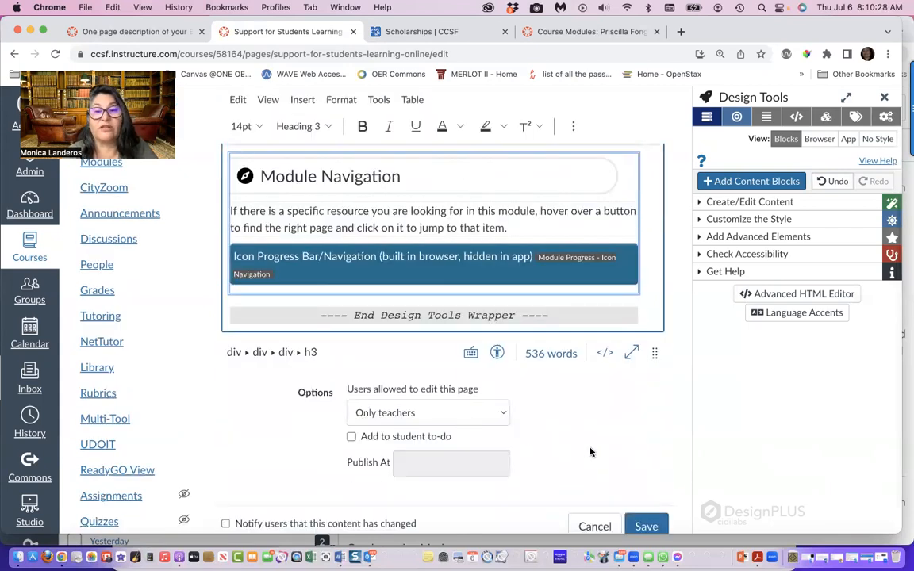
{"action": "scroll", "coordinate": [592, 451], "scroll_direction": "down", "scroll_amount": 1}
{"action": "left_click", "coordinate": [649, 497]}
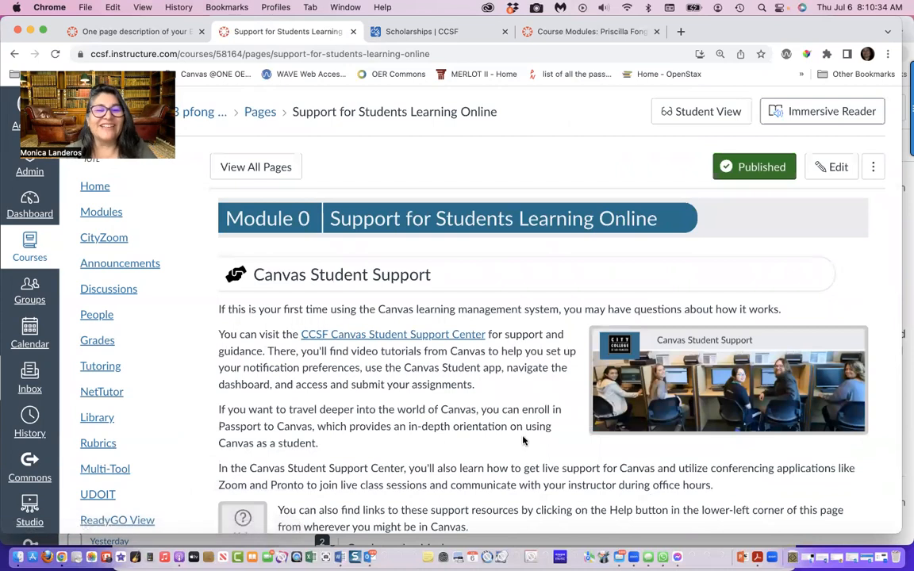
Check the Scholarships, Tutoring and Fashion Support Links panels of the saved page by expanding each one
{"action": "scroll", "coordinate": [523, 438], "scroll_direction": "down", "scroll_amount": 5}
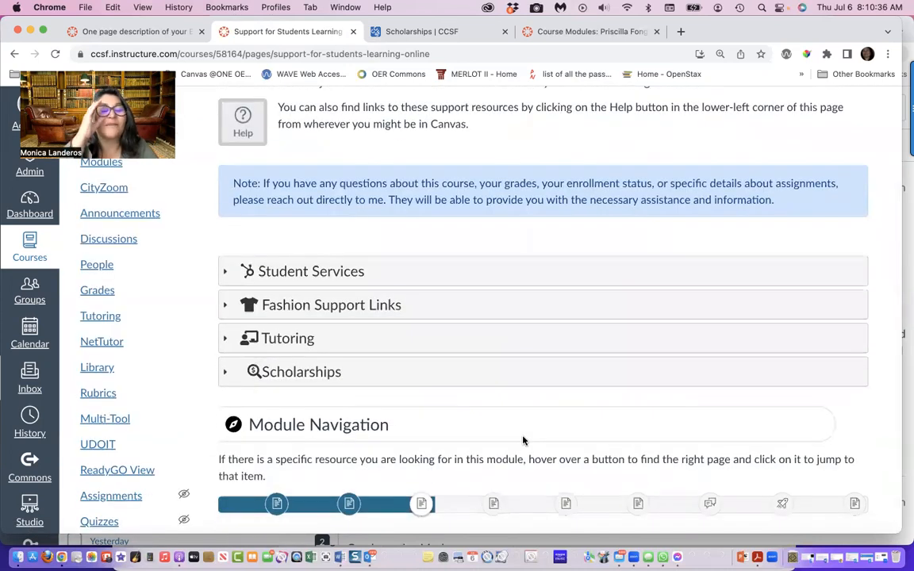
{"action": "left_click", "coordinate": [227, 374]}
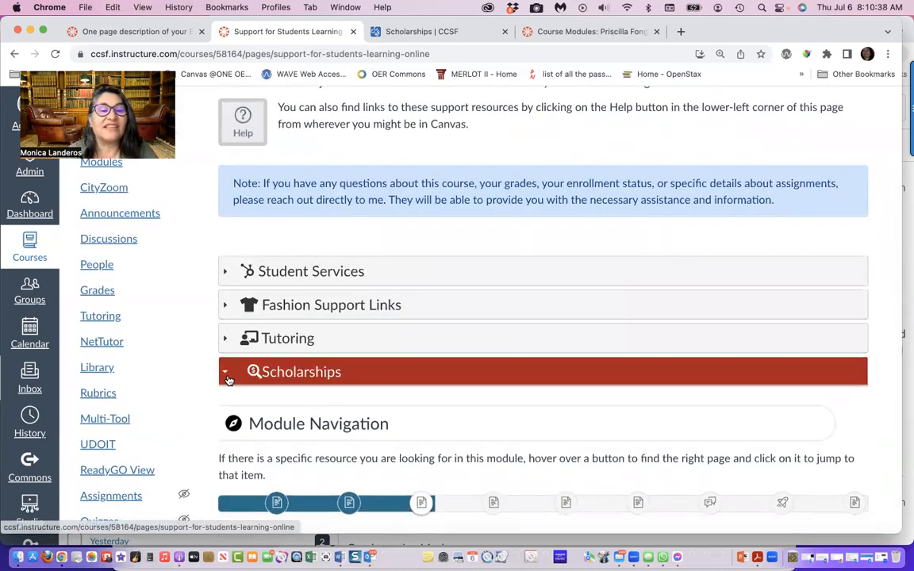
{"action": "scroll", "coordinate": [292, 405], "scroll_direction": "down", "scroll_amount": 1}
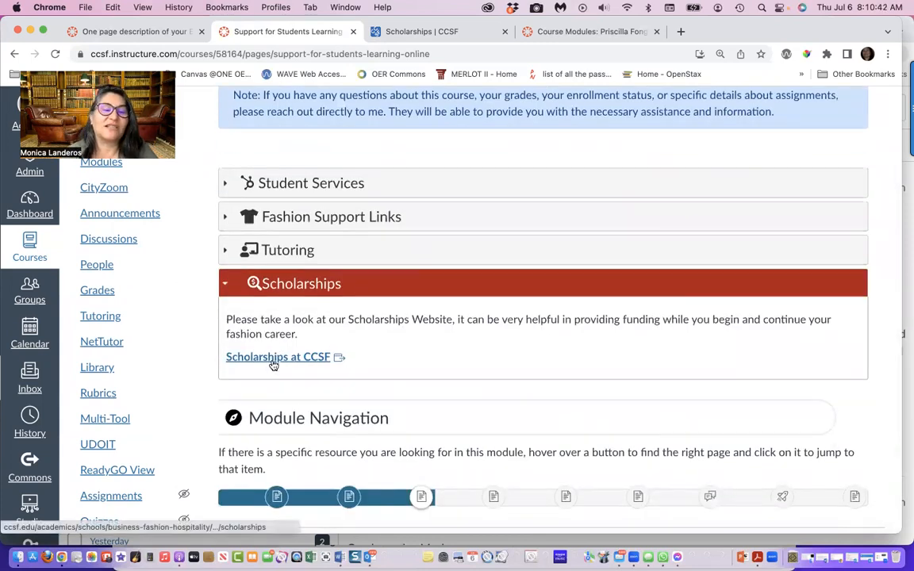
{"action": "left_click", "coordinate": [226, 250]}
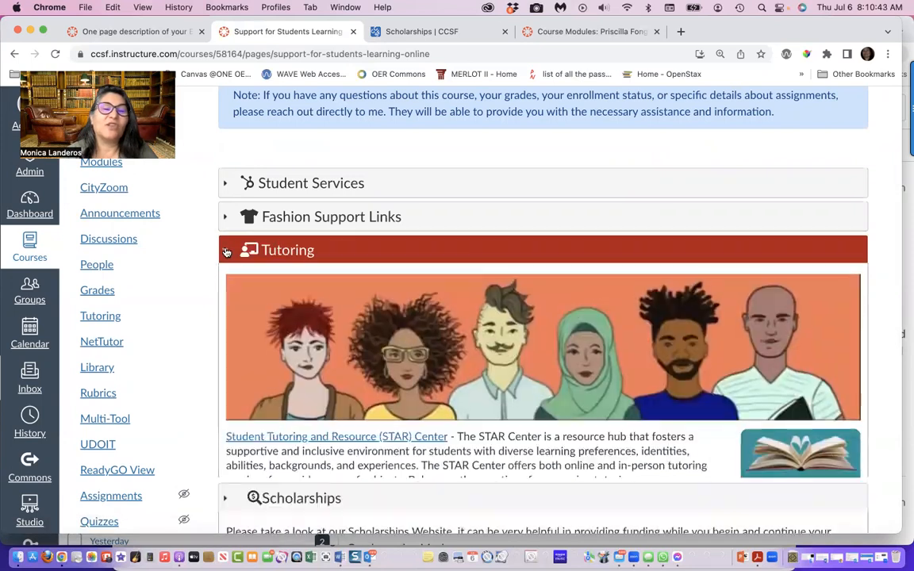
{"action": "left_click", "coordinate": [228, 217]}
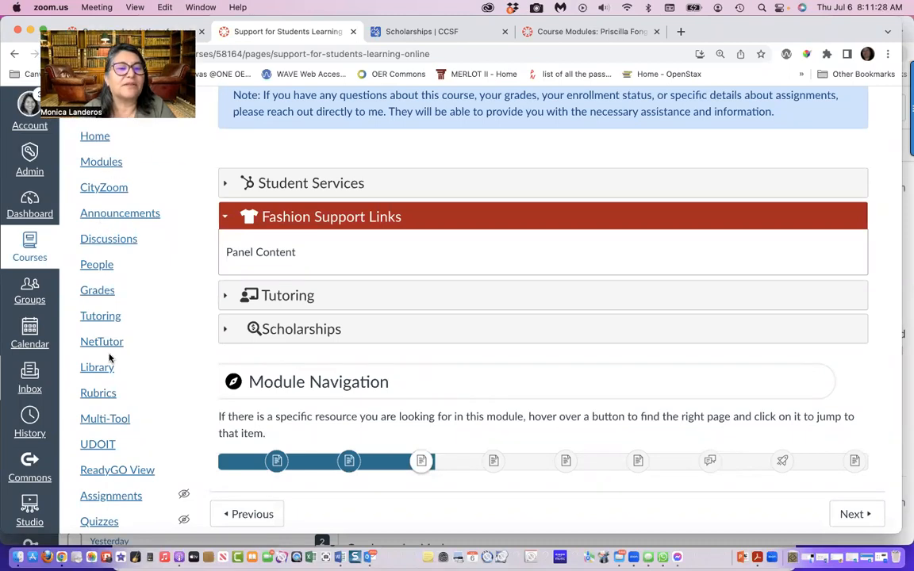
Enable the hidden Syllabus item in the navigation settings of the course
{"action": "scroll", "coordinate": [111, 456], "scroll_direction": "down", "scroll_amount": 4}
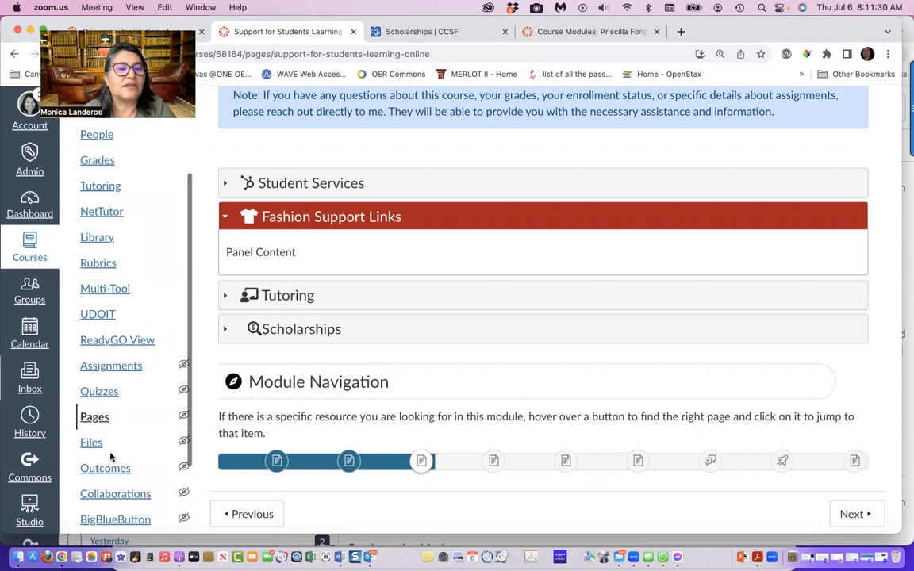
{"action": "scroll", "coordinate": [111, 456], "scroll_direction": "down", "scroll_amount": 3}
{"action": "left_click", "coordinate": [101, 475]}
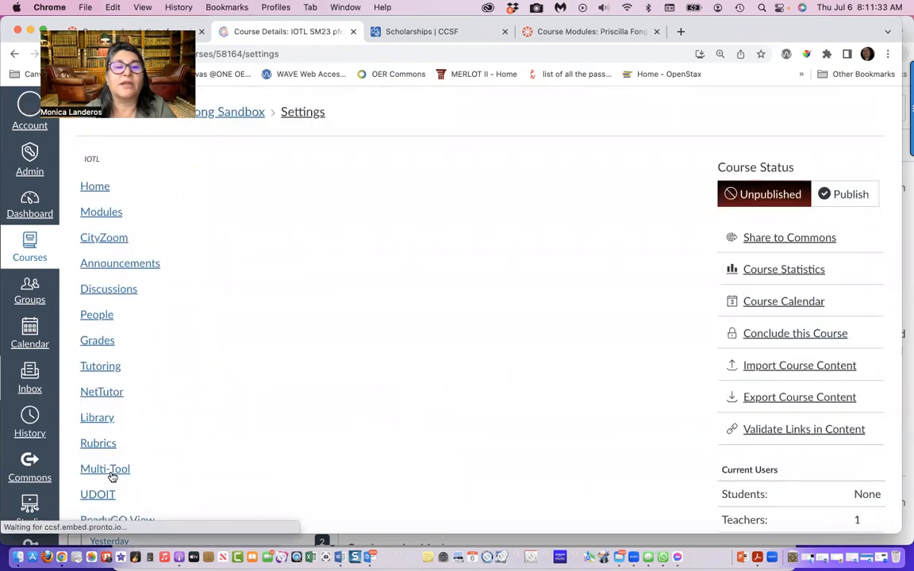
{"action": "left_click", "coordinate": [387, 168]}
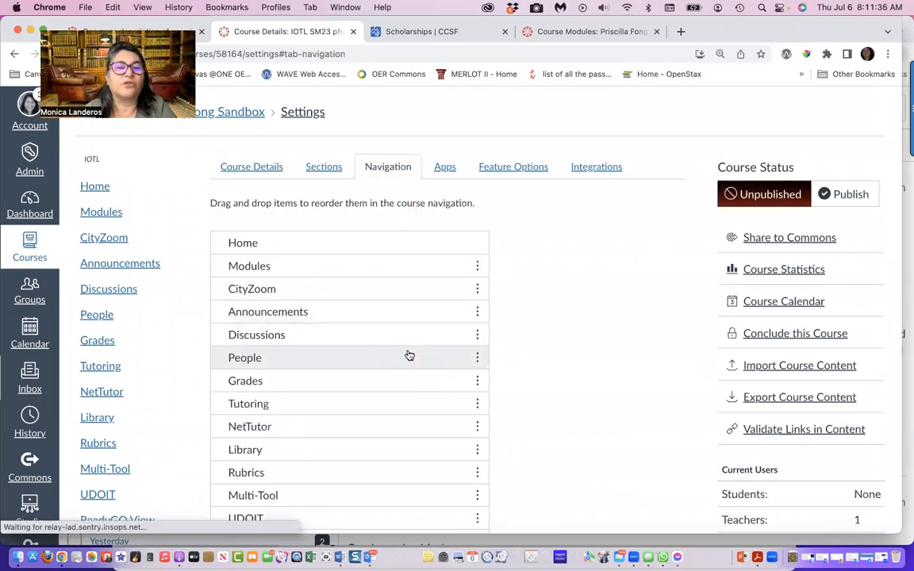
{"action": "scroll", "coordinate": [408, 354], "scroll_direction": "down", "scroll_amount": 4}
{"action": "scroll", "coordinate": [410, 355], "scroll_direction": "down", "scroll_amount": 15}
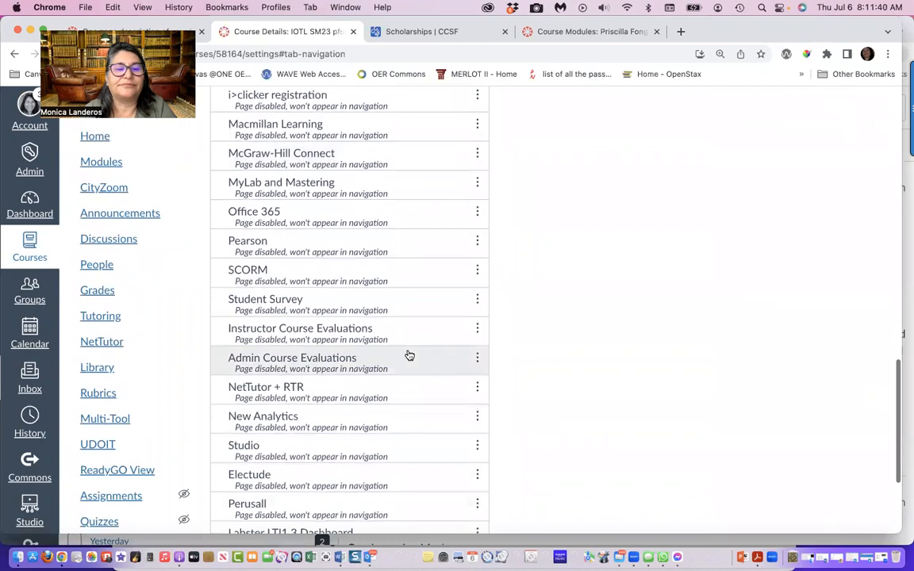
{"action": "scroll", "coordinate": [410, 355], "scroll_direction": "down", "scroll_amount": 5}
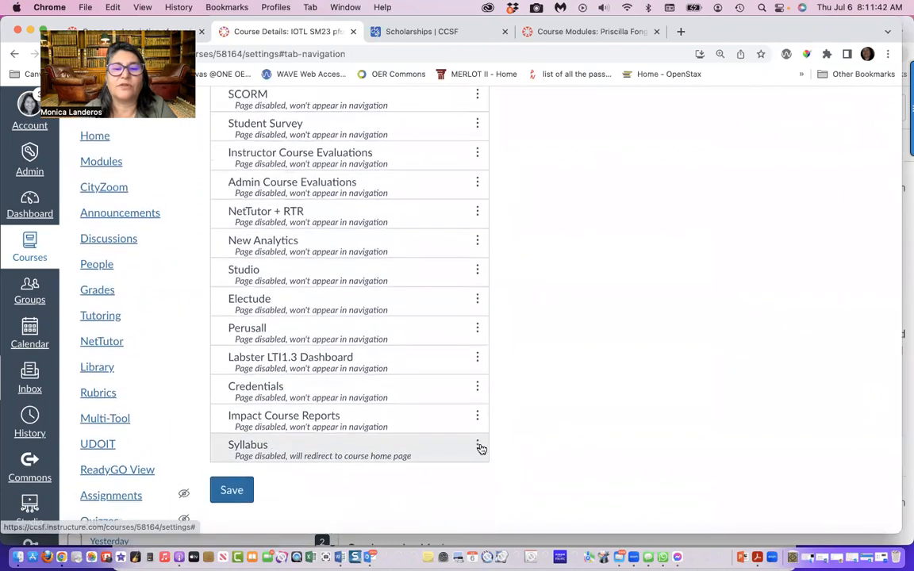
{"action": "left_click", "coordinate": [478, 447]}
{"action": "left_click", "coordinate": [464, 380]}
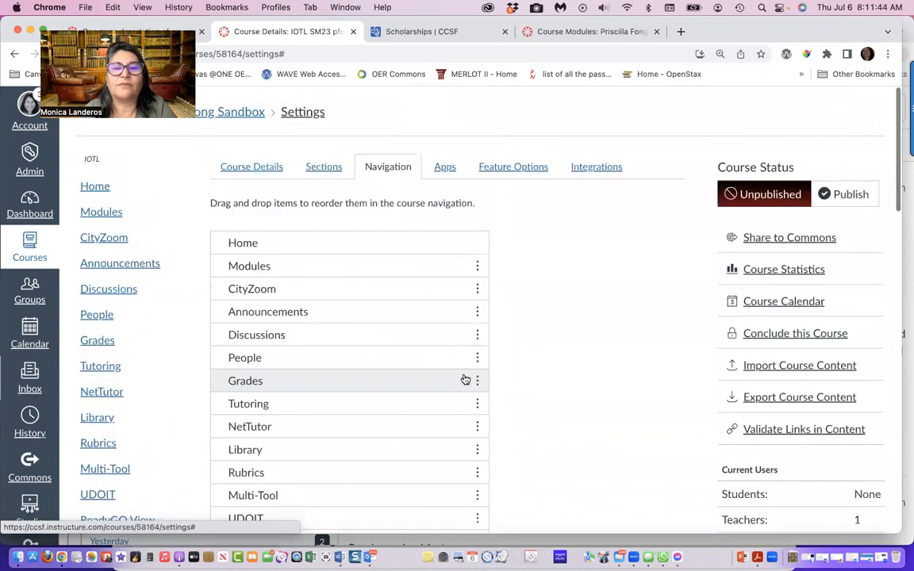
Move the Syllabus item between Modules and CityZoom in the course navigation, and save the navigation settings
{"action": "scroll", "coordinate": [330, 452], "scroll_direction": "down", "scroll_amount": 2}
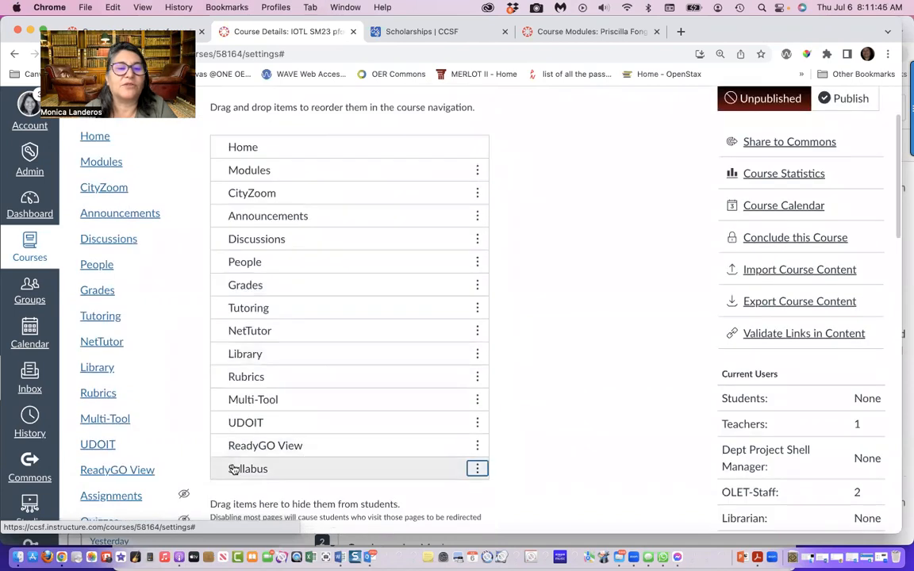
{"action": "left_click_drag", "start_coordinate": [224, 470], "coordinate": [256, 191]}
{"action": "scroll", "coordinate": [538, 353], "scroll_direction": "down", "scroll_amount": 5}
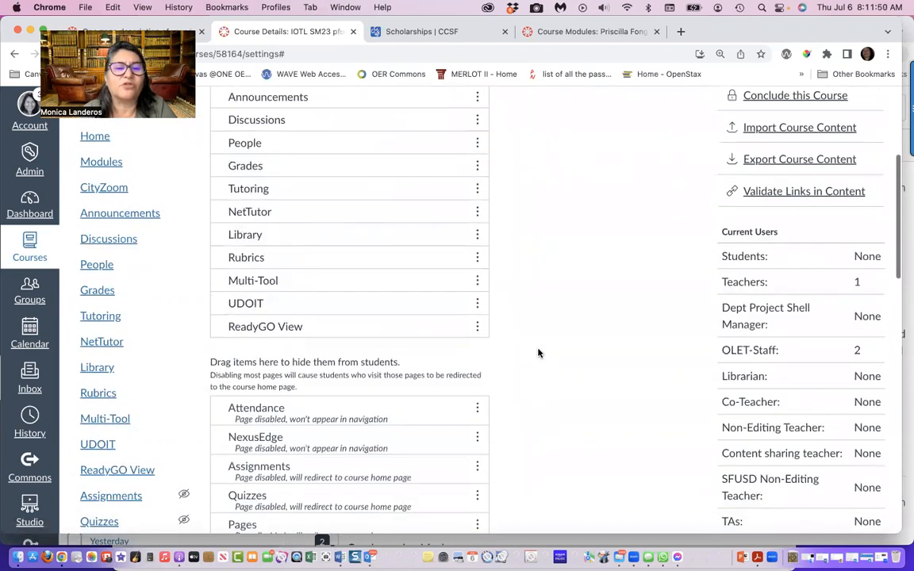
{"action": "scroll", "coordinate": [538, 353], "scroll_direction": "down", "scroll_amount": 10}
{"action": "left_click", "coordinate": [232, 491]}
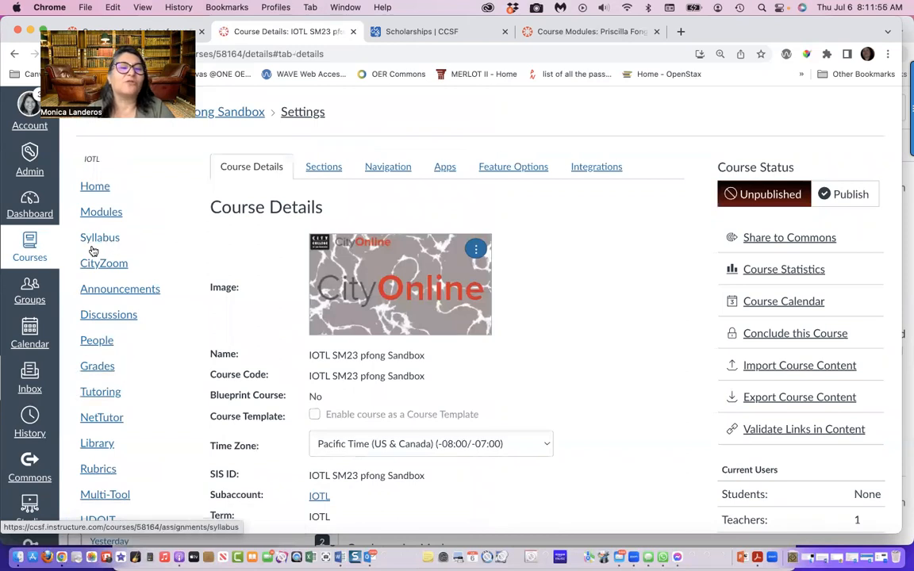
Examine the career, social media, admissions and scholarship resources in the Block Zero orientation module of the course's module list
{"action": "left_click", "coordinate": [117, 211]}
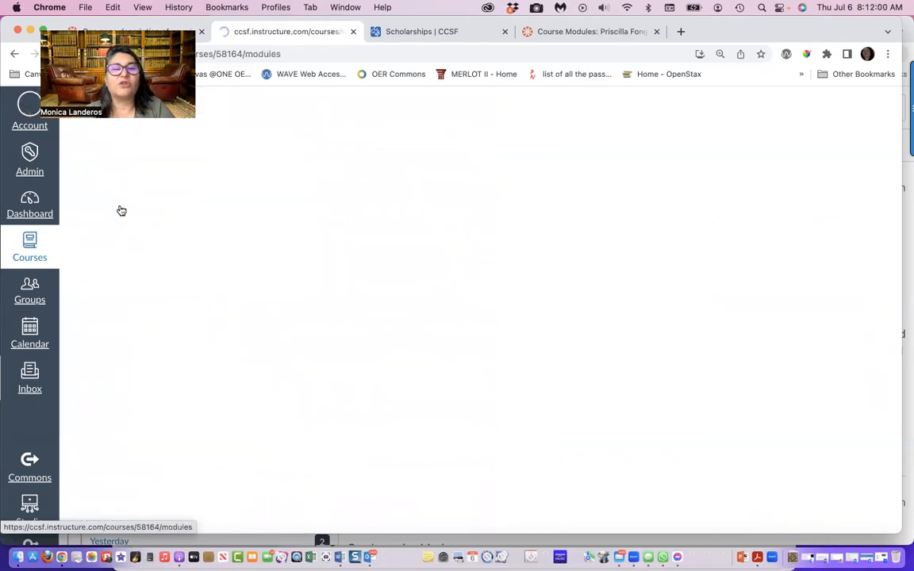
{"action": "scroll", "coordinate": [369, 353], "scroll_direction": "down", "scroll_amount": 5}
{"action": "scroll", "coordinate": [369, 353], "scroll_direction": "down", "scroll_amount": 10}
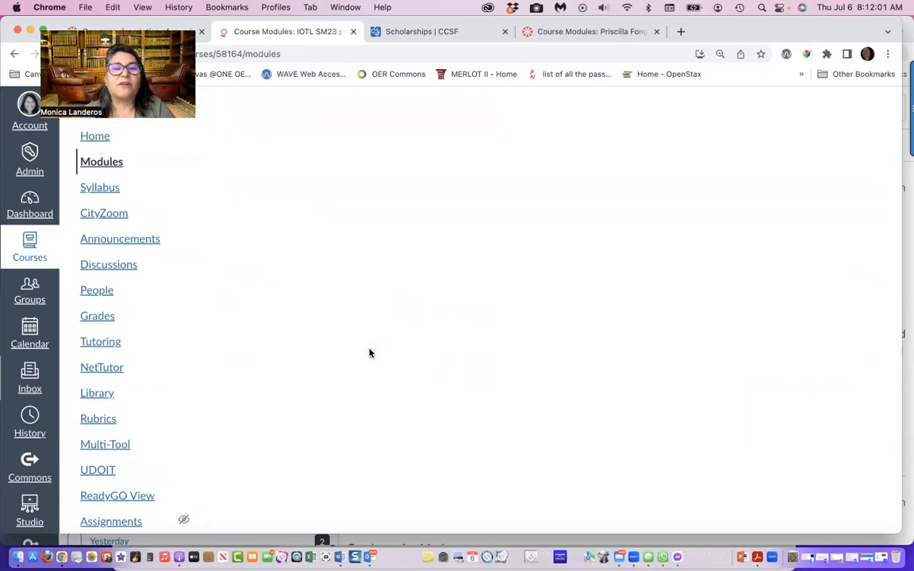
{"action": "scroll", "coordinate": [369, 353], "scroll_direction": "down", "scroll_amount": 5}
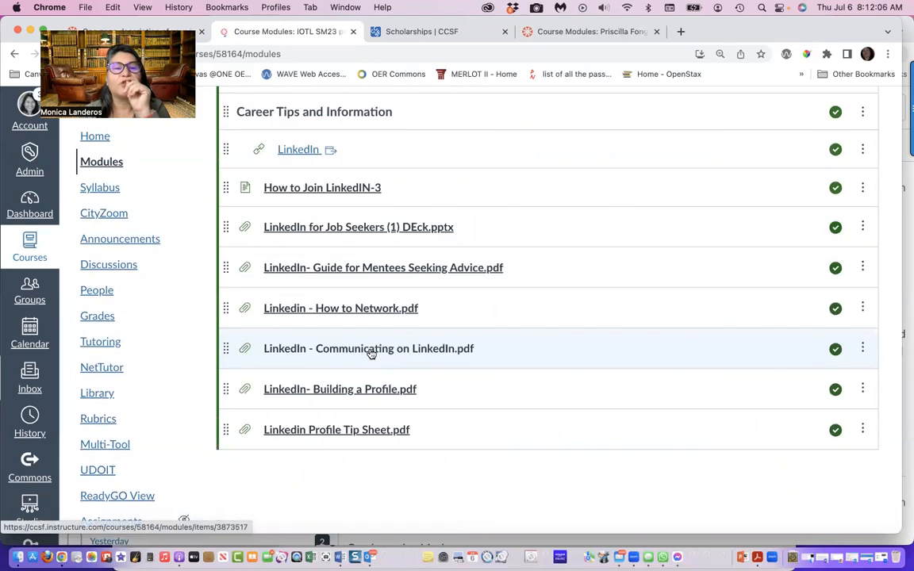
{"action": "scroll", "coordinate": [369, 350], "scroll_direction": "down", "scroll_amount": 2}
{"action": "scroll", "coordinate": [346, 384], "scroll_direction": "up", "scroll_amount": 5}
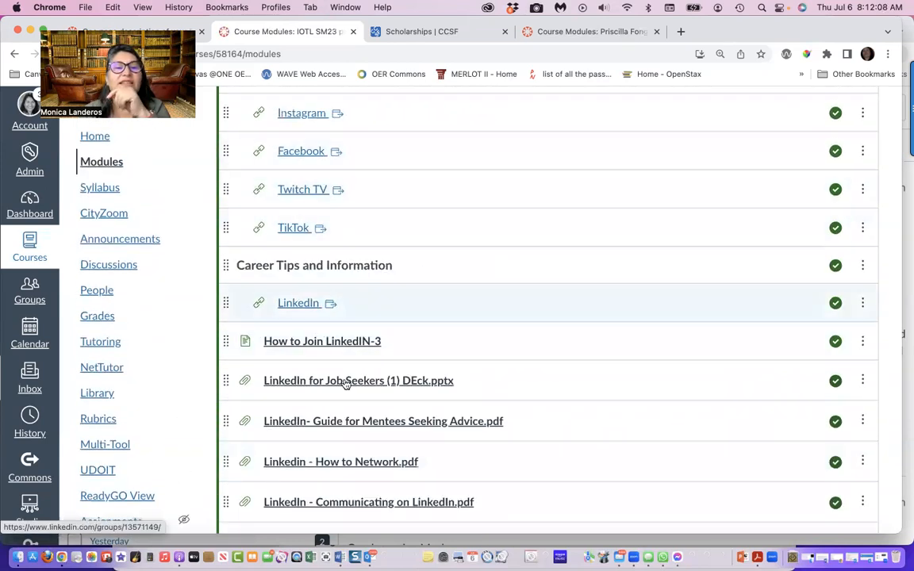
{"action": "scroll", "coordinate": [346, 384], "scroll_direction": "up", "scroll_amount": 3}
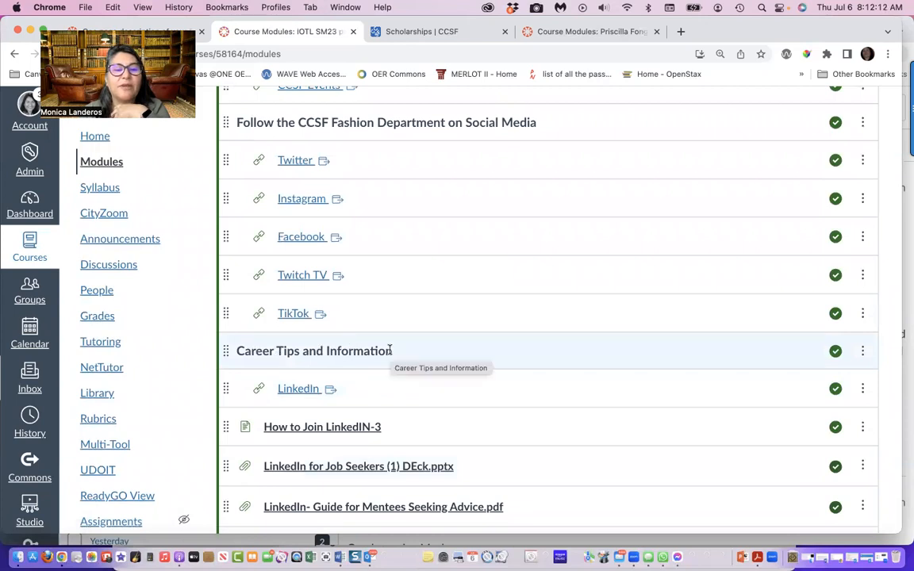
{"action": "scroll", "coordinate": [390, 349], "scroll_direction": "up", "scroll_amount": 7}
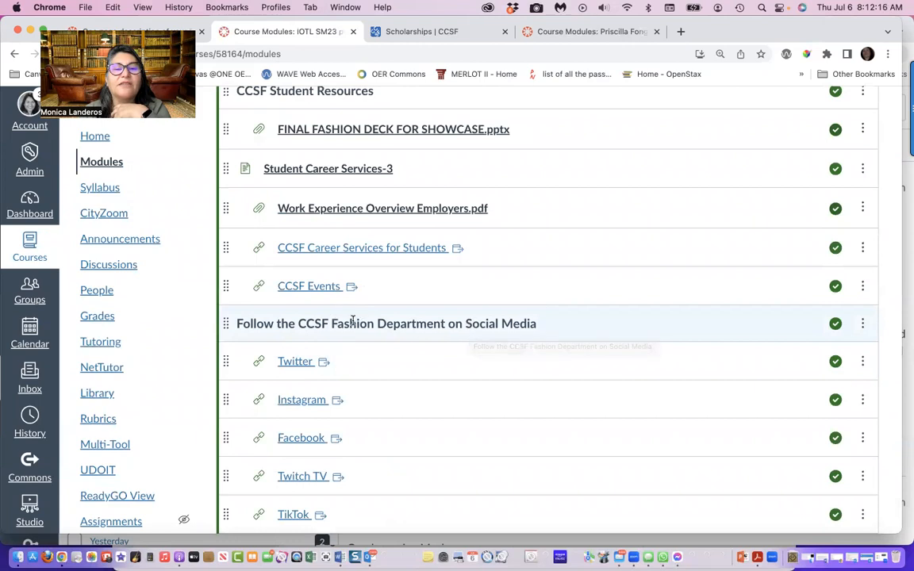
{"action": "scroll", "coordinate": [441, 326], "scroll_direction": "up", "scroll_amount": 15}
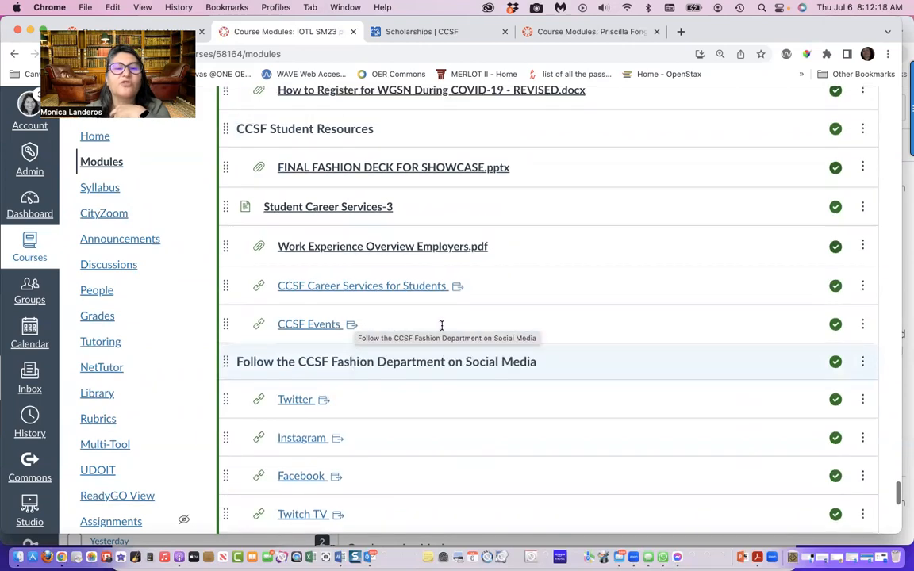
{"action": "scroll", "coordinate": [442, 331], "scroll_direction": "up", "scroll_amount": 13}
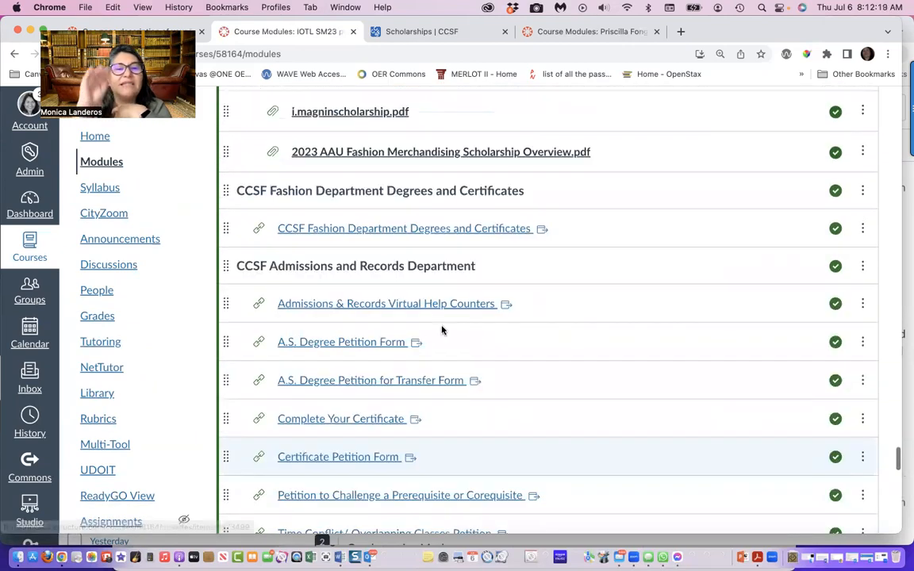
{"action": "scroll", "coordinate": [442, 330], "scroll_direction": "up", "scroll_amount": 15}
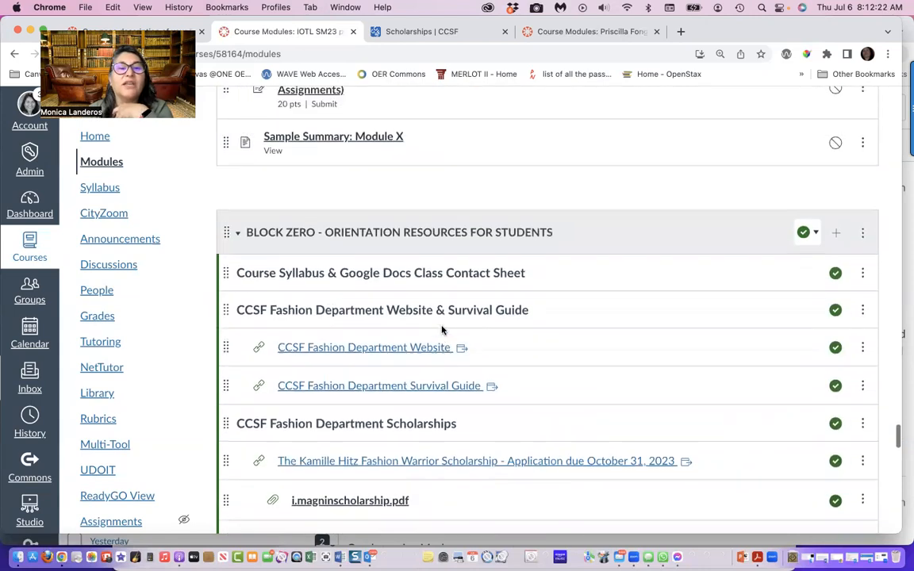
Review the template items in Module X and view the layout of its Sample Content Page
{"action": "scroll", "coordinate": [442, 330], "scroll_direction": "up", "scroll_amount": 2}
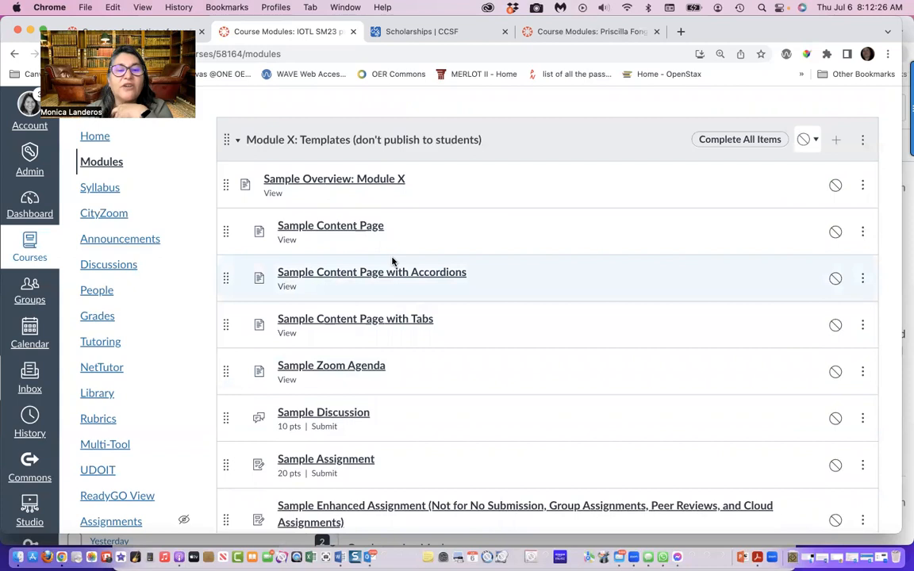
{"action": "scroll", "coordinate": [392, 260], "scroll_direction": "up", "scroll_amount": 1}
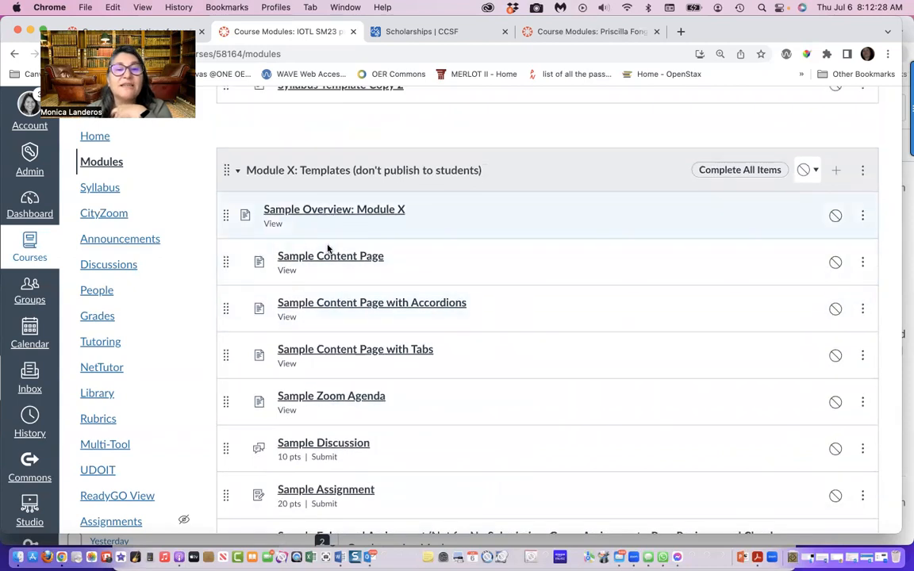
{"action": "scroll", "coordinate": [340, 437], "scroll_direction": "down", "scroll_amount": 4}
{"action": "scroll", "coordinate": [340, 437], "scroll_direction": "up", "scroll_amount": 1}
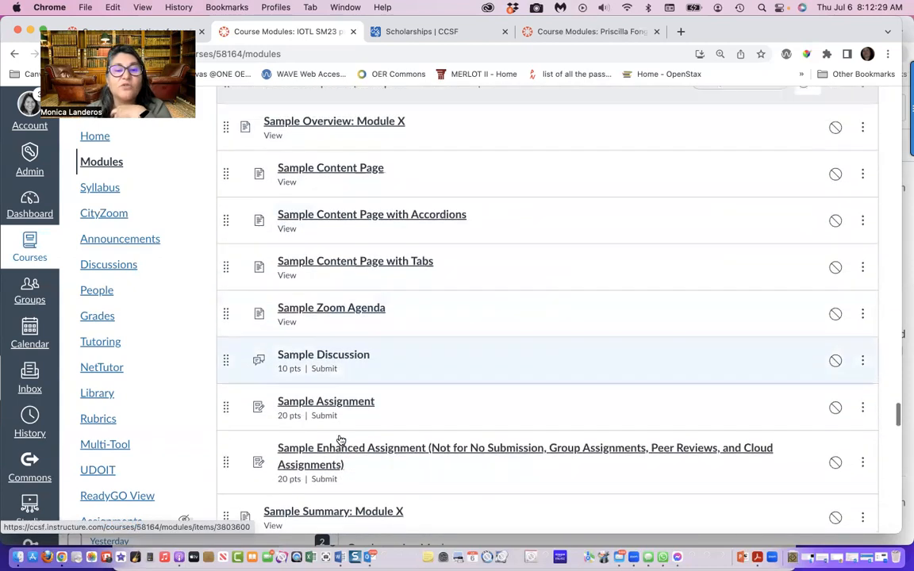
{"action": "scroll", "coordinate": [341, 440], "scroll_direction": "up", "scroll_amount": 3}
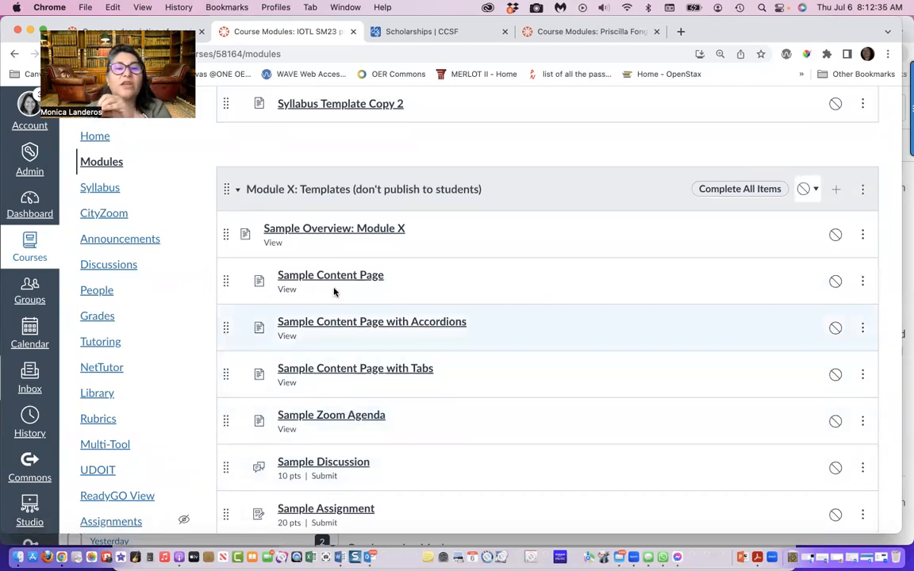
{"action": "left_click", "coordinate": [338, 278]}
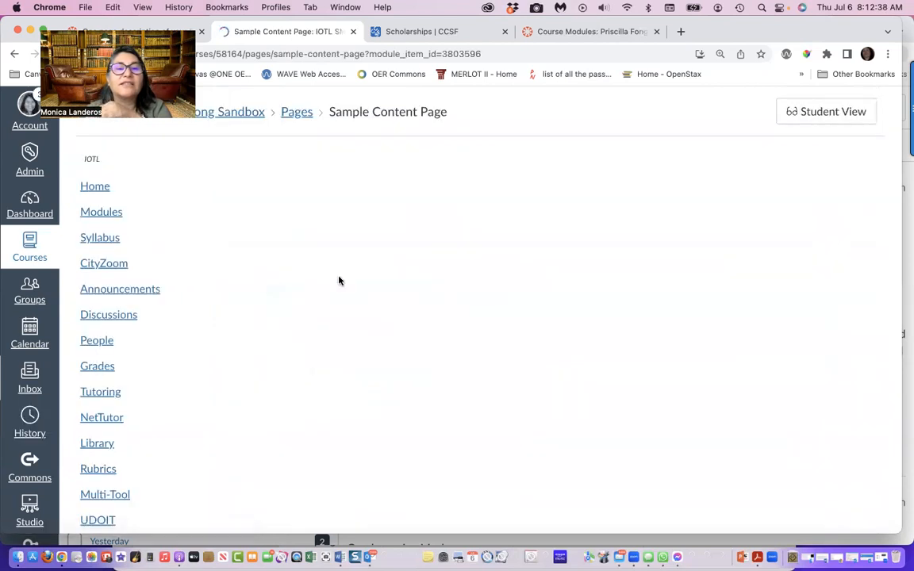
{"action": "scroll", "coordinate": [450, 392], "scroll_direction": "down", "scroll_amount": 4}
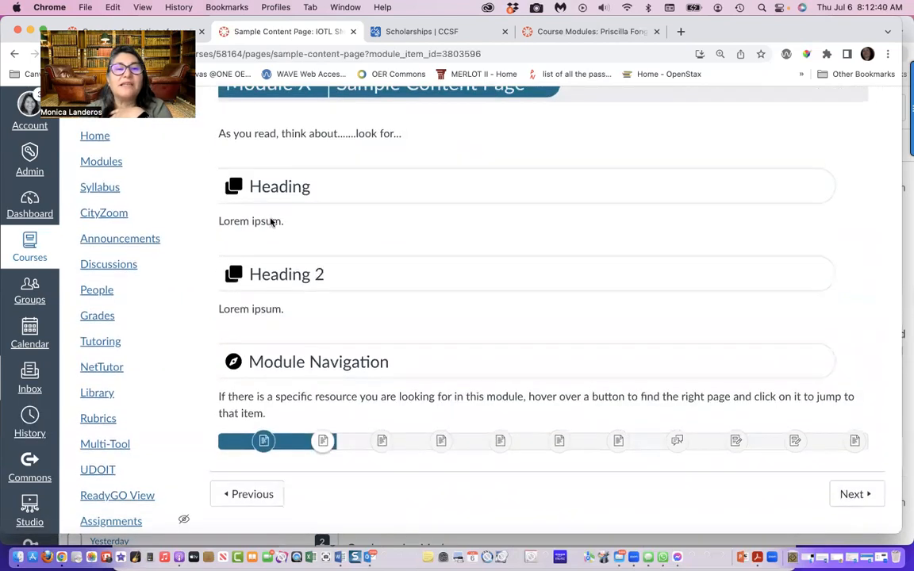
Go through the two Sample Content Page copies, the sample page with accordions and the one with tabs
{"action": "left_click", "coordinate": [861, 494]}
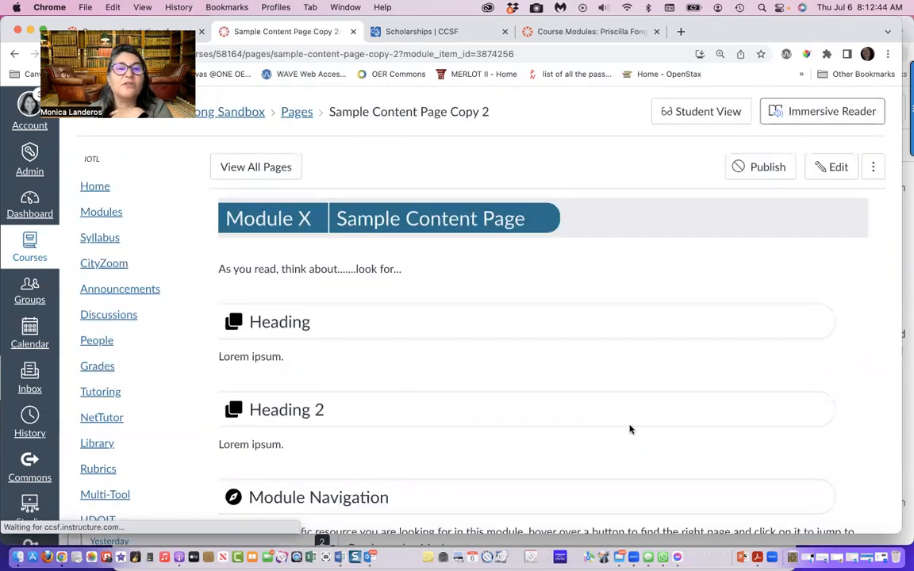
{"action": "scroll", "coordinate": [630, 430], "scroll_direction": "down", "scroll_amount": 3}
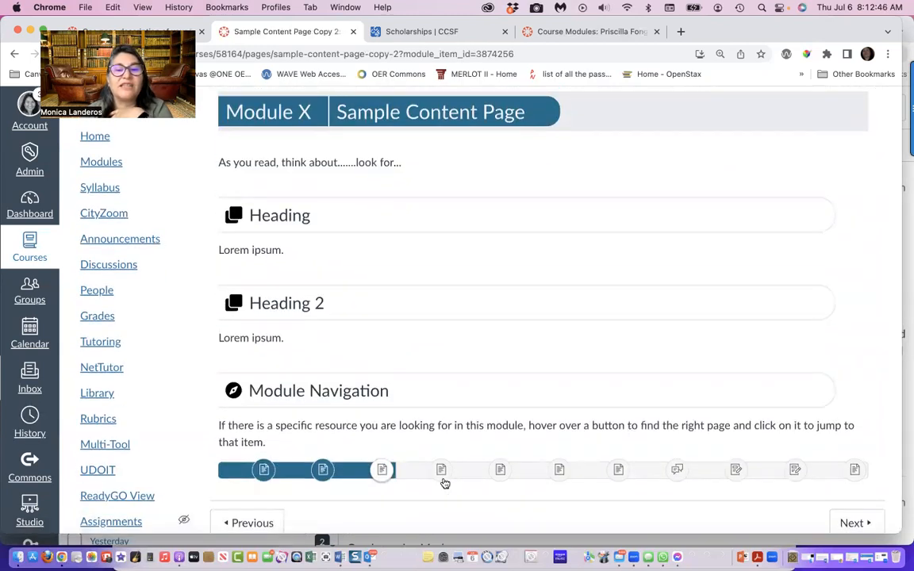
{"action": "left_click", "coordinate": [441, 470]}
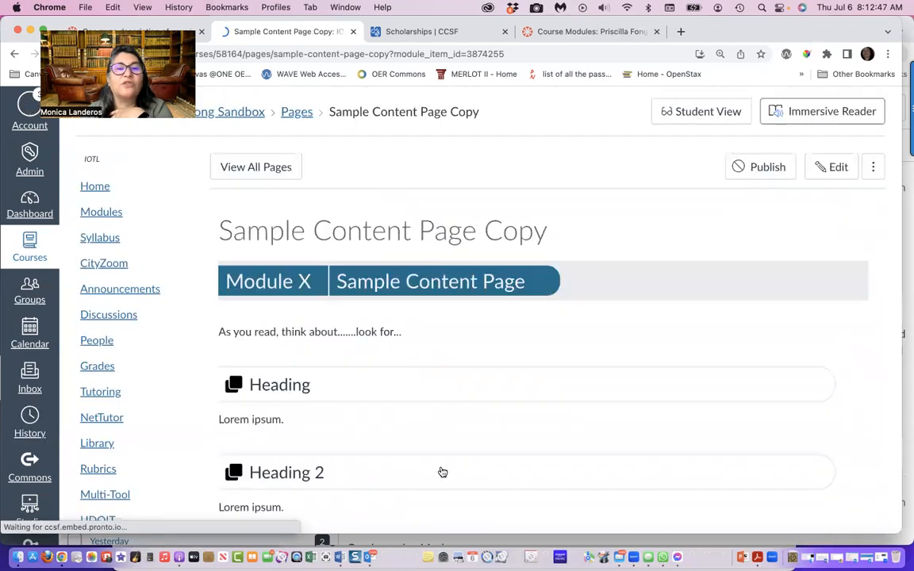
{"action": "scroll", "coordinate": [440, 471], "scroll_direction": "down", "scroll_amount": 3}
{"action": "left_click", "coordinate": [500, 442]}
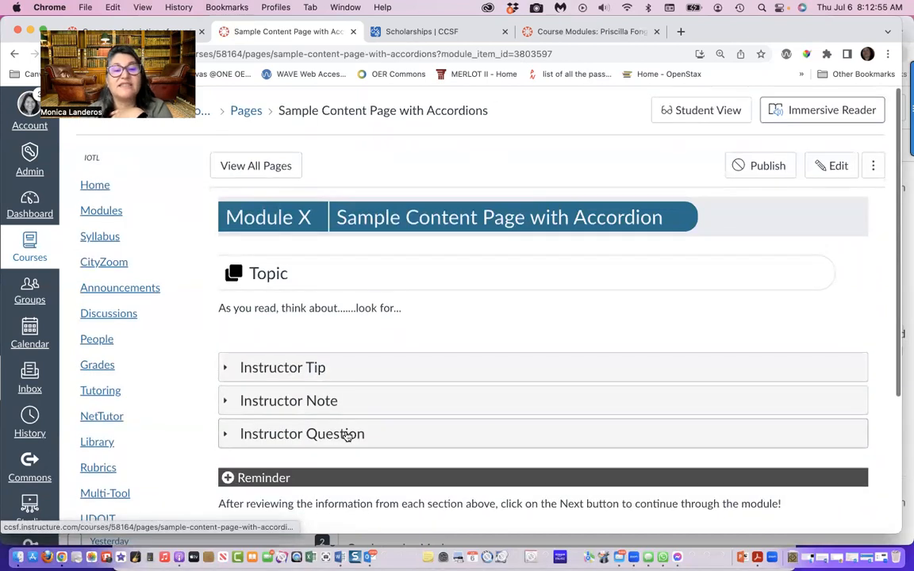
{"action": "scroll", "coordinate": [349, 436], "scroll_direction": "down", "scroll_amount": 5}
{"action": "left_click", "coordinate": [560, 445]}
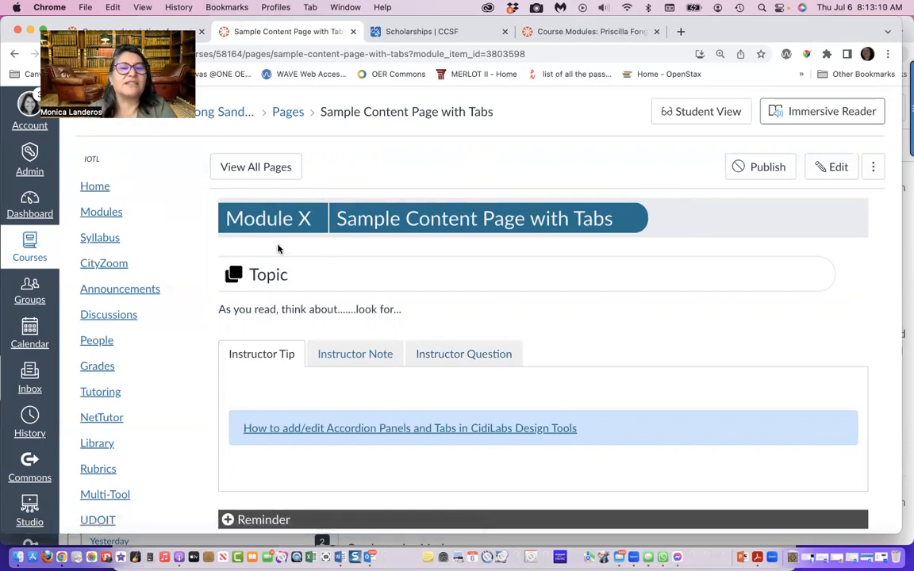
Return to the module list and open the Concepts and Mathematics of Merchandise Pricing Video page in Module 11
{"action": "left_click", "coordinate": [93, 209]}
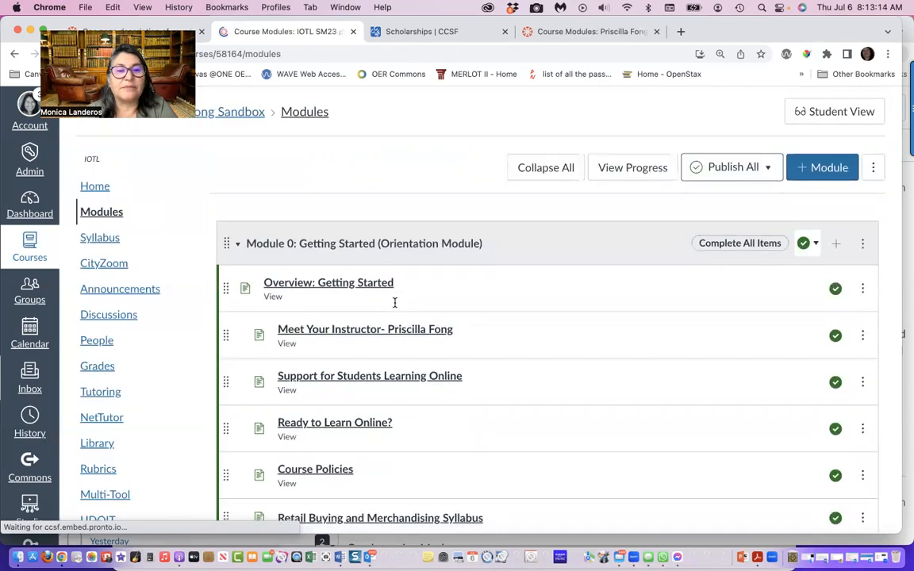
{"action": "scroll", "coordinate": [395, 303], "scroll_direction": "down", "scroll_amount": 20}
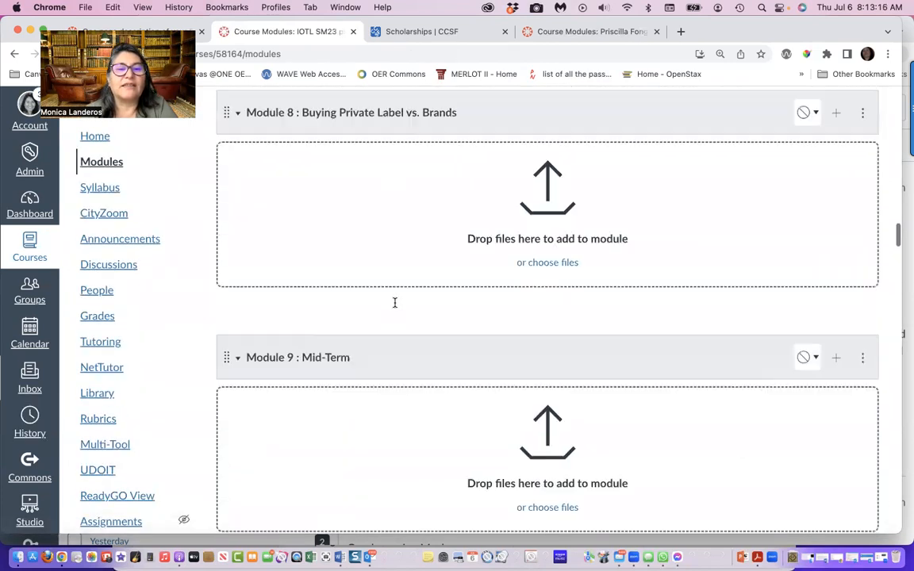
{"action": "scroll", "coordinate": [395, 302], "scroll_direction": "down", "scroll_amount": 8}
{"action": "scroll", "coordinate": [395, 302], "scroll_direction": "up", "scroll_amount": 6}
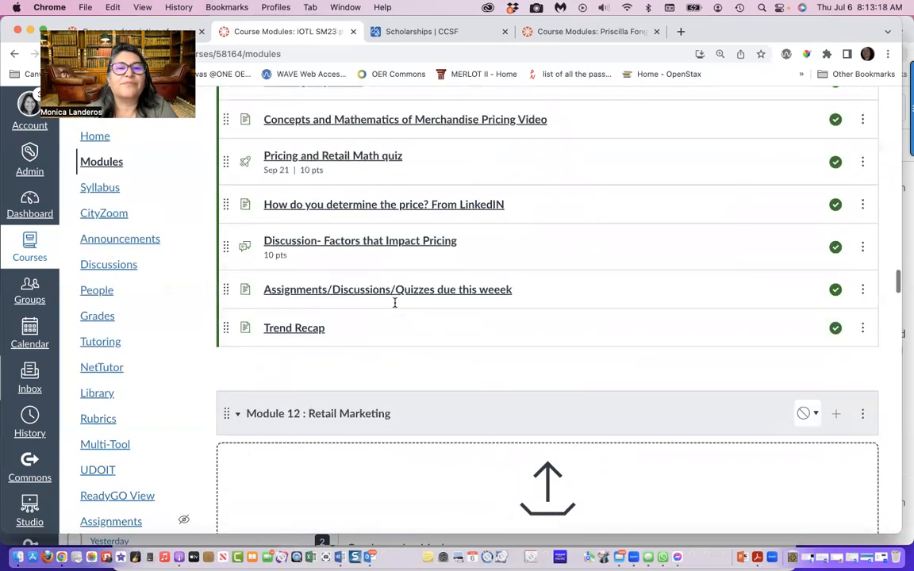
{"action": "scroll", "coordinate": [394, 302], "scroll_direction": "up", "scroll_amount": 3}
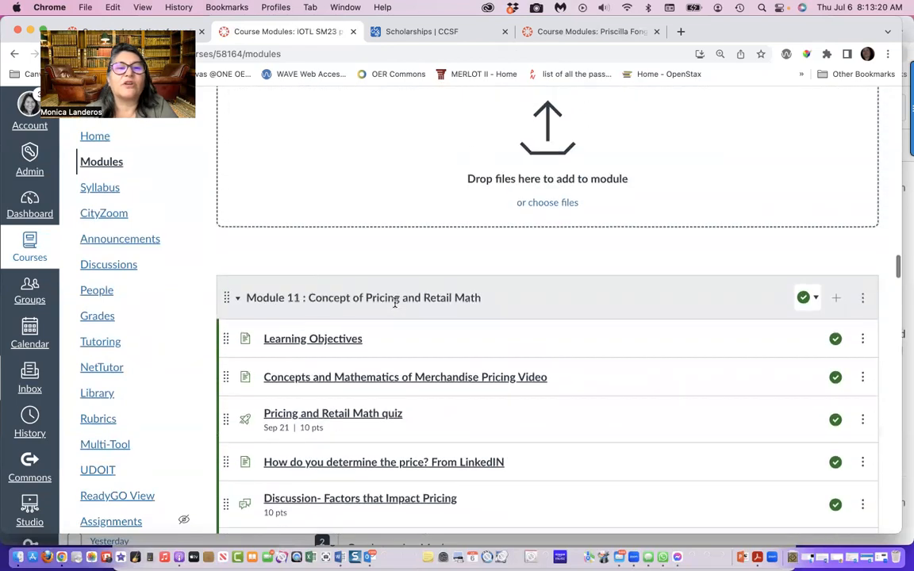
{"action": "scroll", "coordinate": [394, 302], "scroll_direction": "down", "scroll_amount": 3}
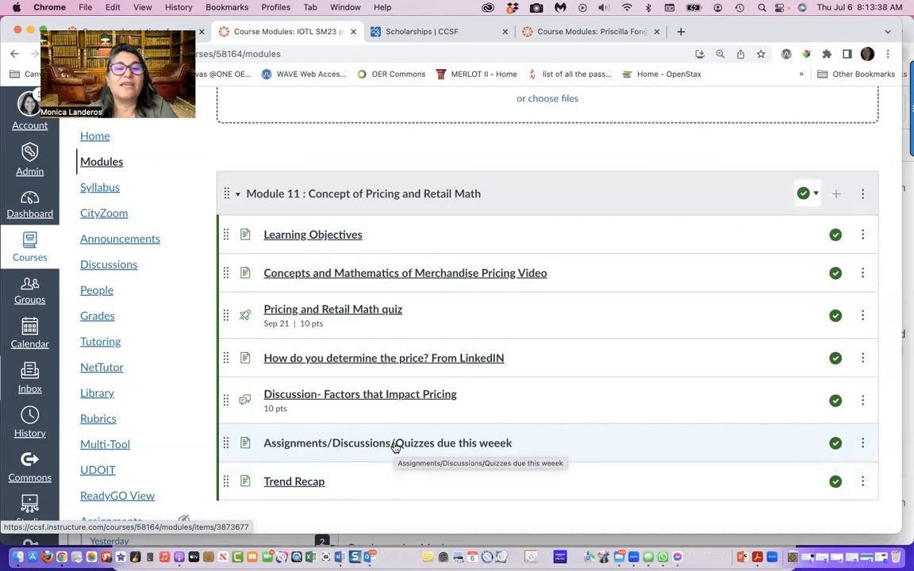
{"action": "left_click", "coordinate": [396, 275]}
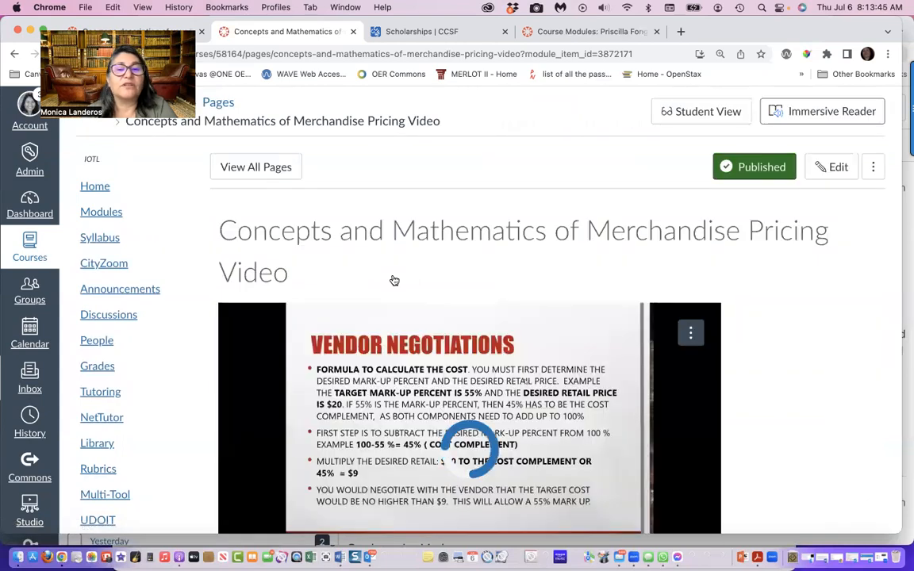
Look over the embedded lecture video on the merchandise pricing page, and return to the course's module list
{"action": "scroll", "coordinate": [750, 331], "scroll_direction": "down", "scroll_amount": 5}
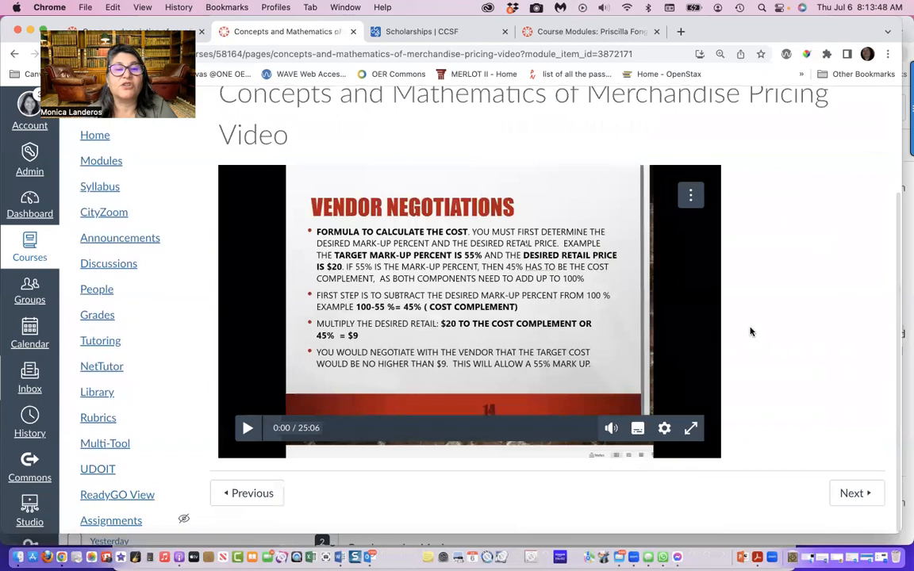
{"action": "scroll", "coordinate": [751, 331], "scroll_direction": "up", "scroll_amount": 4}
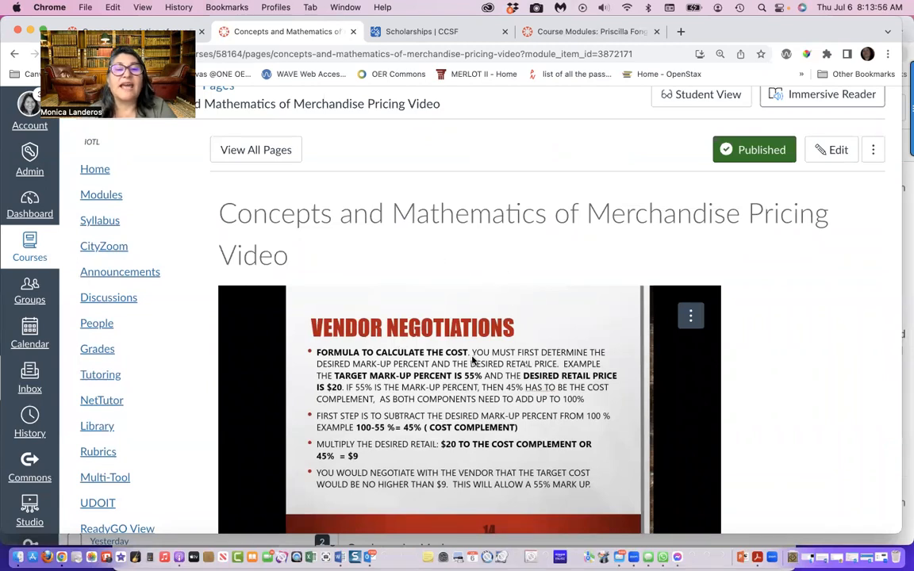
{"action": "scroll", "coordinate": [472, 359], "scroll_direction": "down", "scroll_amount": 2}
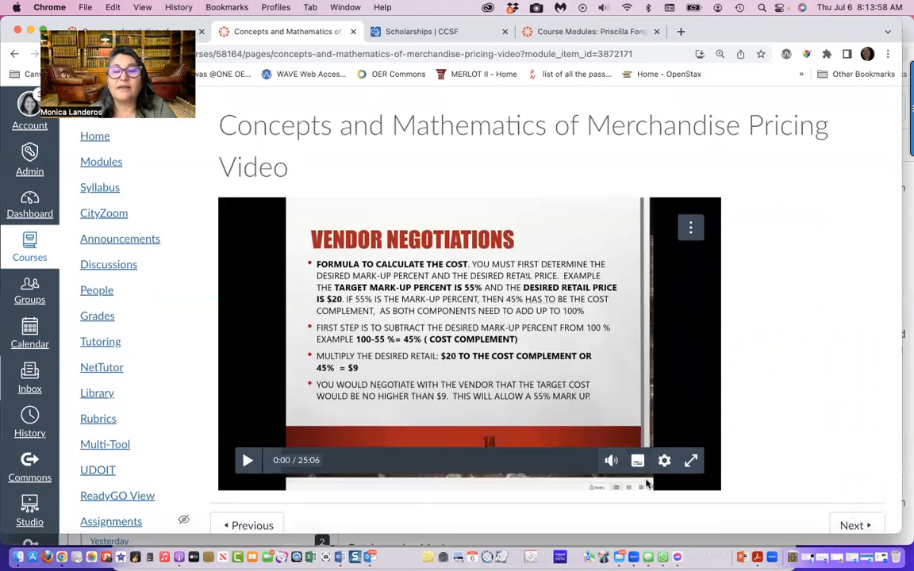
{"action": "scroll", "coordinate": [483, 377], "scroll_direction": "up", "scroll_amount": 2}
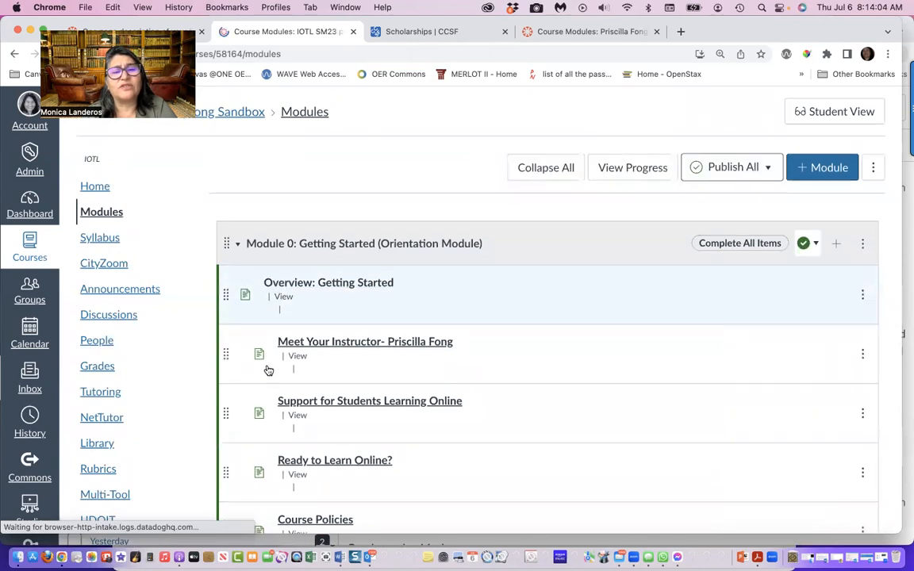
Go through the course's numbered modules from Module 1 to Module 14, including the items of Module 11
{"action": "scroll", "coordinate": [266, 371], "scroll_direction": "down", "scroll_amount": 15}
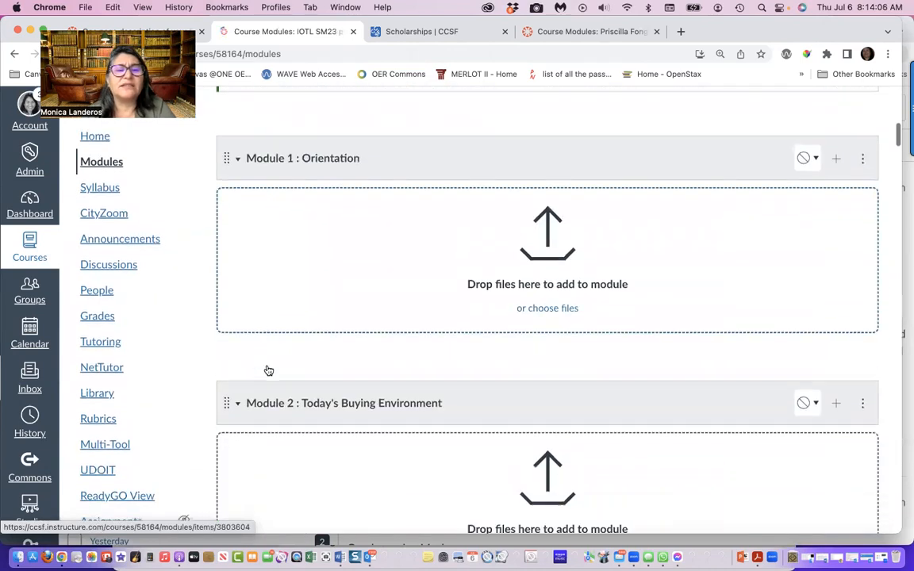
{"action": "scroll", "coordinate": [268, 370], "scroll_direction": "down", "scroll_amount": 10}
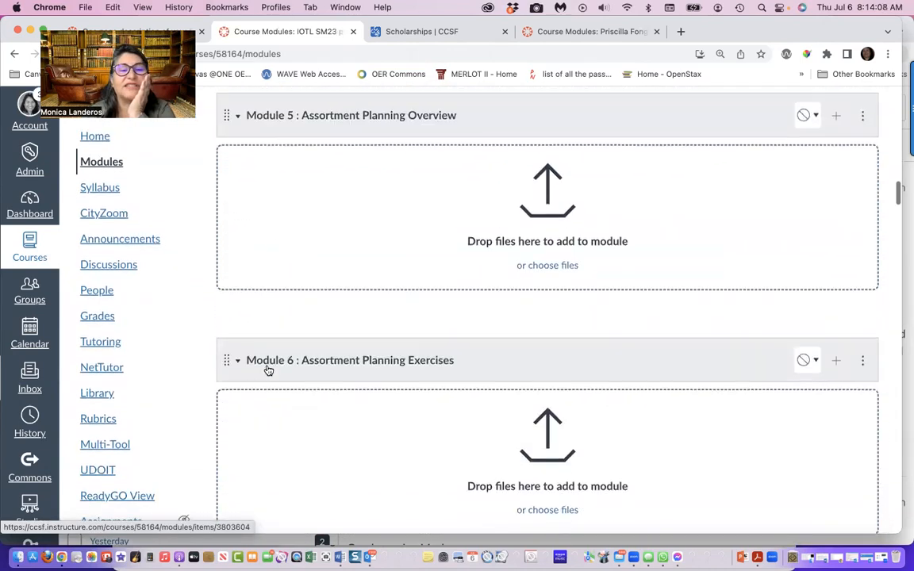
{"action": "scroll", "coordinate": [268, 371], "scroll_direction": "down", "scroll_amount": 15}
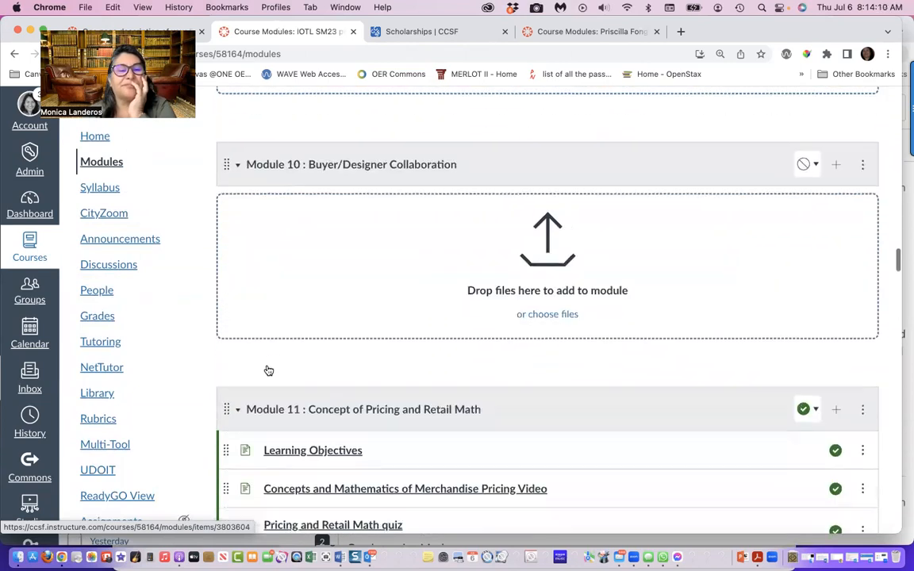
{"action": "scroll", "coordinate": [266, 370], "scroll_direction": "down", "scroll_amount": 5}
{"action": "scroll", "coordinate": [268, 371], "scroll_direction": "up", "scroll_amount": 4}
{"action": "scroll", "coordinate": [268, 370], "scroll_direction": "up", "scroll_amount": 2}
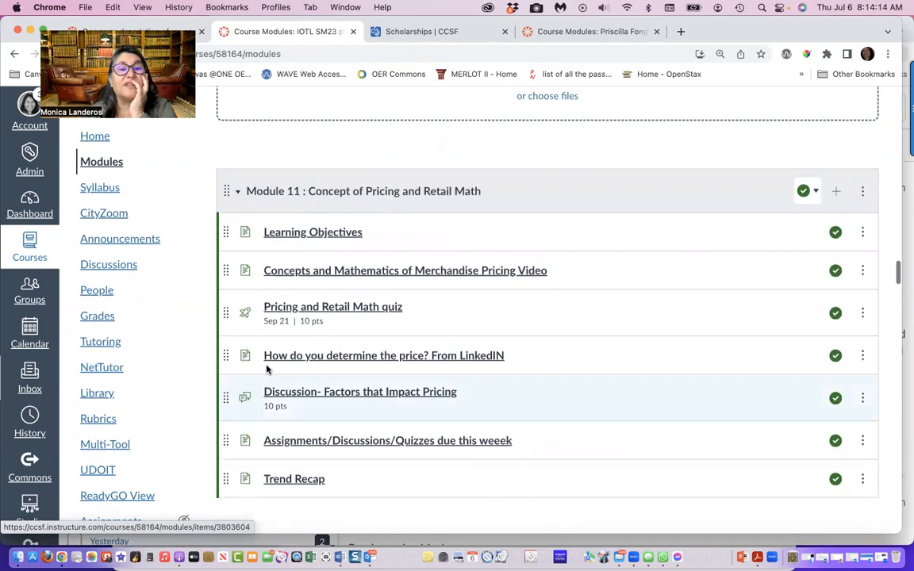
{"action": "scroll", "coordinate": [268, 371], "scroll_direction": "down", "scroll_amount": 4}
{"action": "scroll", "coordinate": [268, 370], "scroll_direction": "down", "scroll_amount": 10}
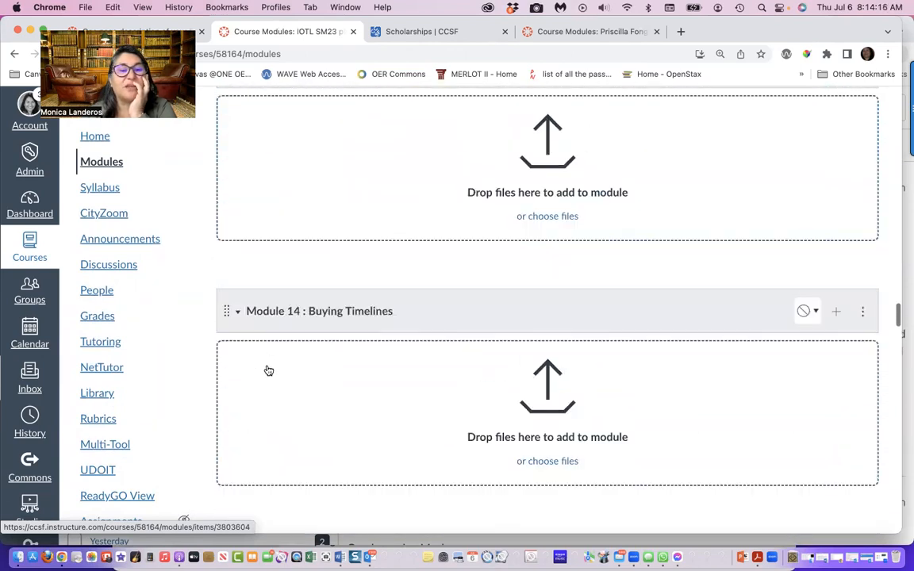
Examine the Design Accessibility Challenge module and the instruction pages and sample quizzes in How to Use Module X
{"action": "scroll", "coordinate": [268, 370], "scroll_direction": "down", "scroll_amount": 6}
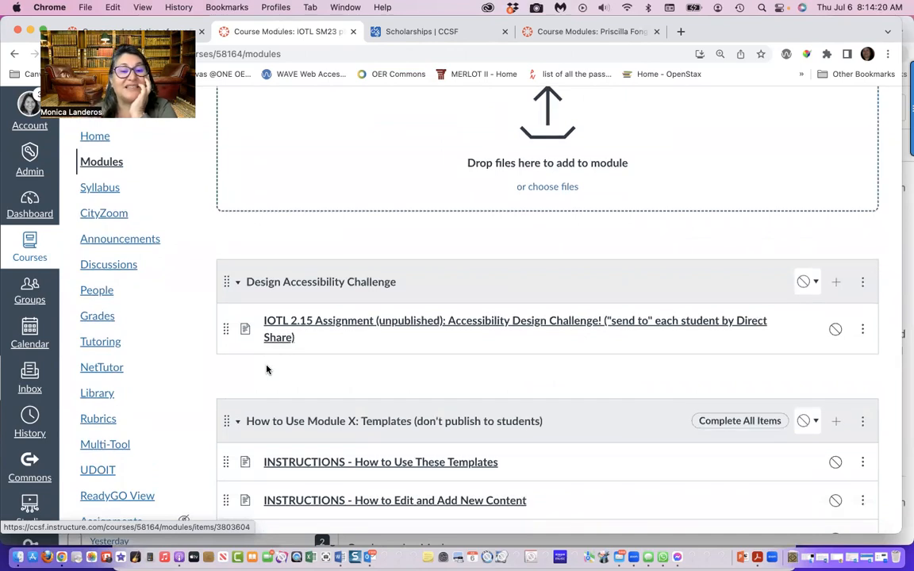
{"action": "scroll", "coordinate": [267, 369], "scroll_direction": "down", "scroll_amount": 3}
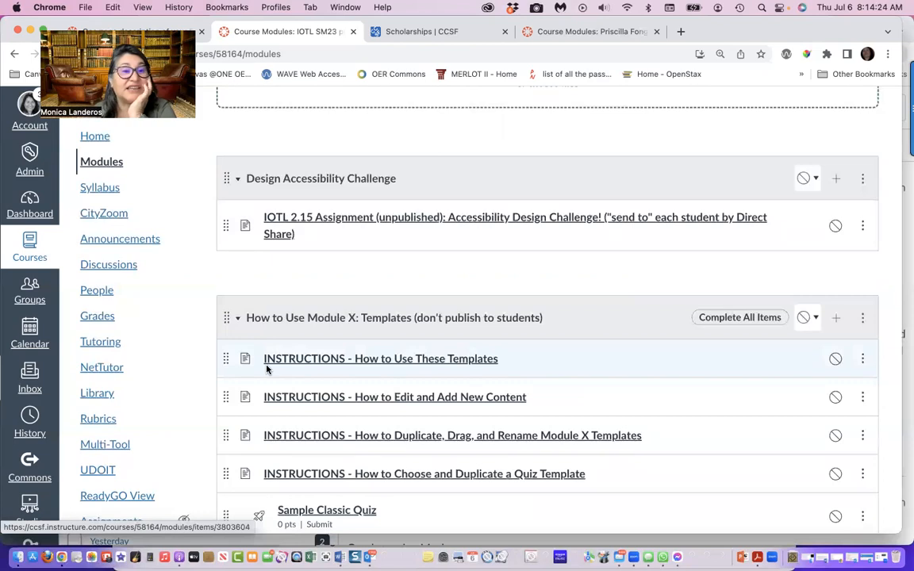
{"action": "scroll", "coordinate": [267, 369], "scroll_direction": "down", "scroll_amount": 3}
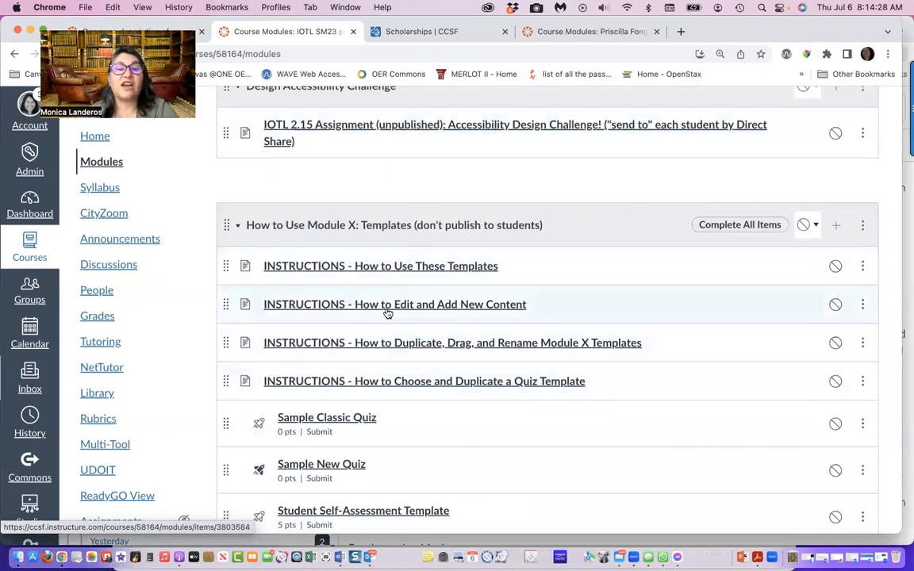
{"action": "scroll", "coordinate": [358, 374], "scroll_direction": "down", "scroll_amount": 1}
{"action": "scroll", "coordinate": [358, 375], "scroll_direction": "down", "scroll_amount": 8}
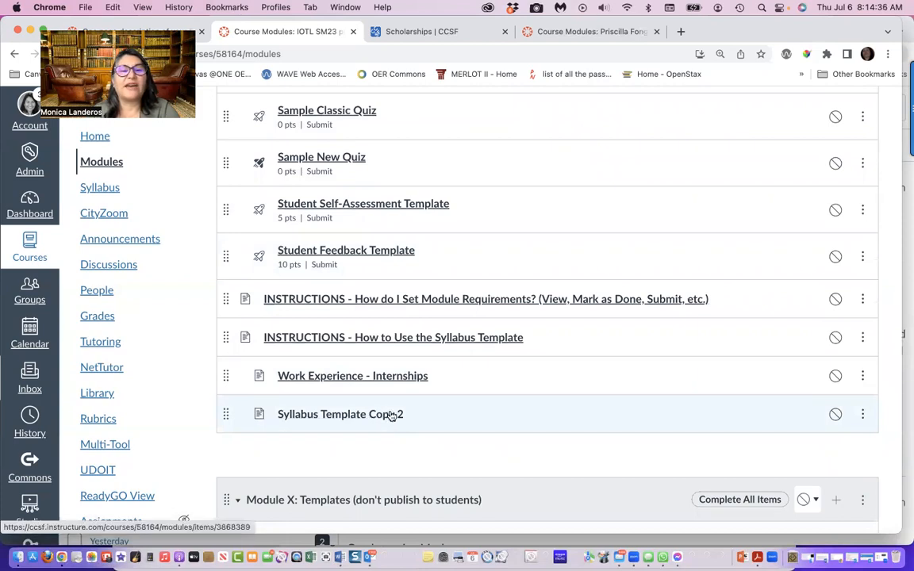
{"action": "scroll", "coordinate": [392, 416], "scroll_direction": "down", "scroll_amount": 15}
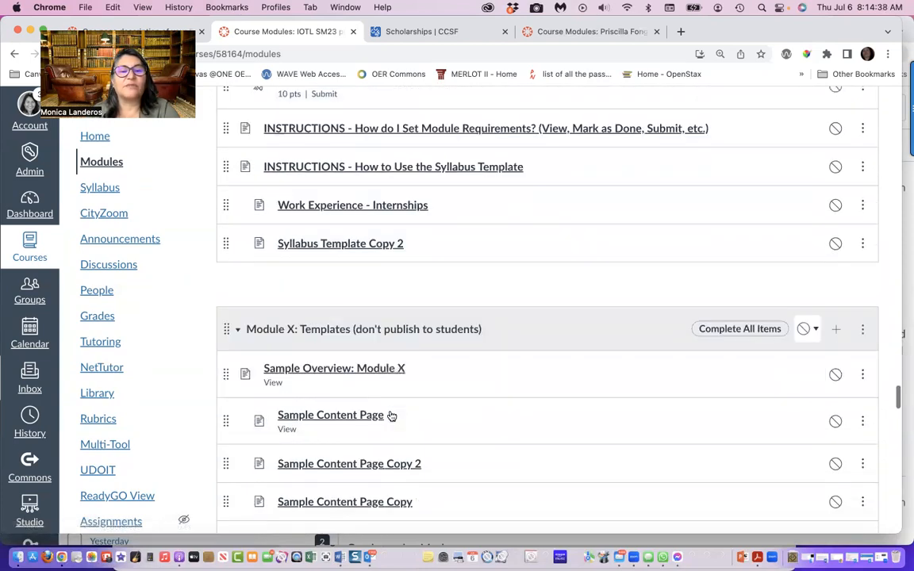
Start adding an item to Module 0: Getting Started, set its type to Page, and browse the course's existing pages
{"action": "scroll", "coordinate": [392, 416], "scroll_direction": "up", "scroll_amount": 20}
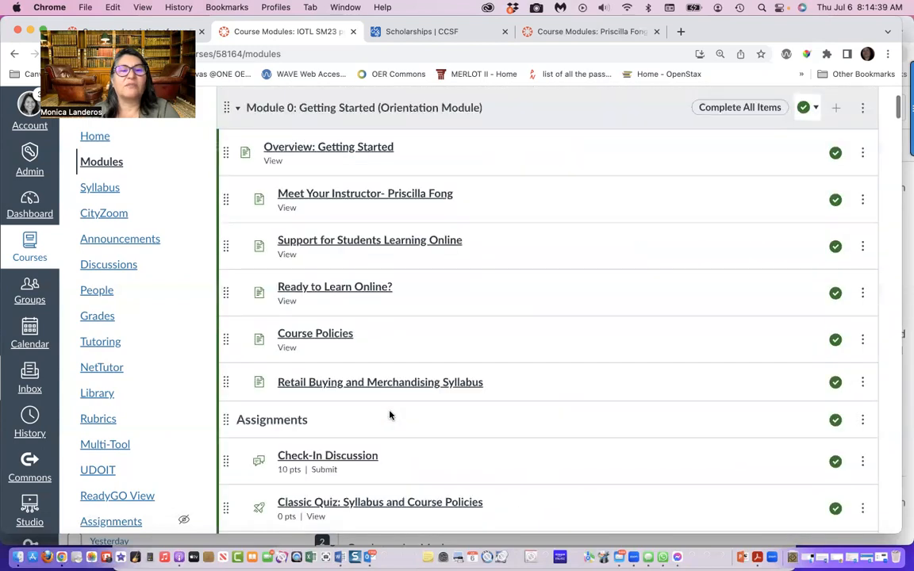
{"action": "scroll", "coordinate": [389, 414], "scroll_direction": "down", "scroll_amount": 2}
{"action": "scroll", "coordinate": [390, 414], "scroll_direction": "down", "scroll_amount": 4}
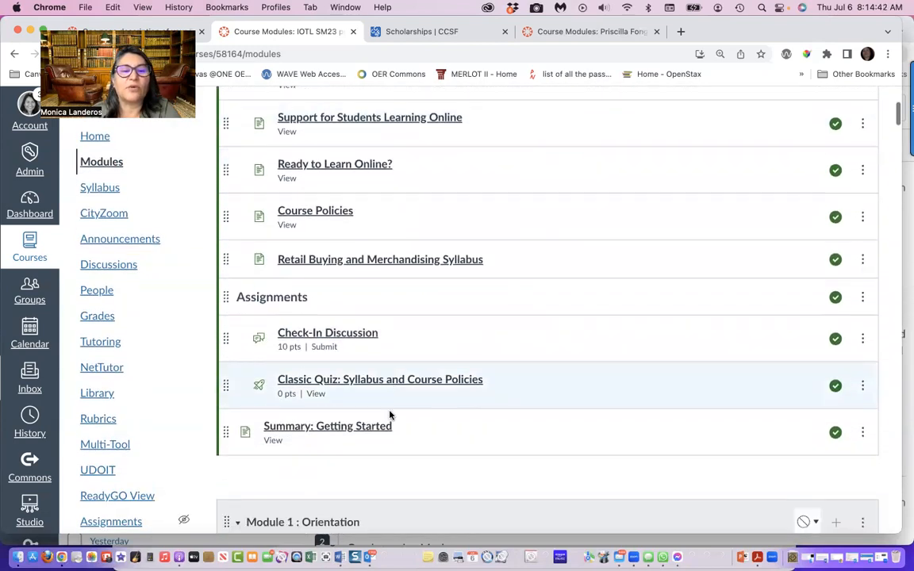
{"action": "scroll", "coordinate": [389, 414], "scroll_direction": "up", "scroll_amount": 3}
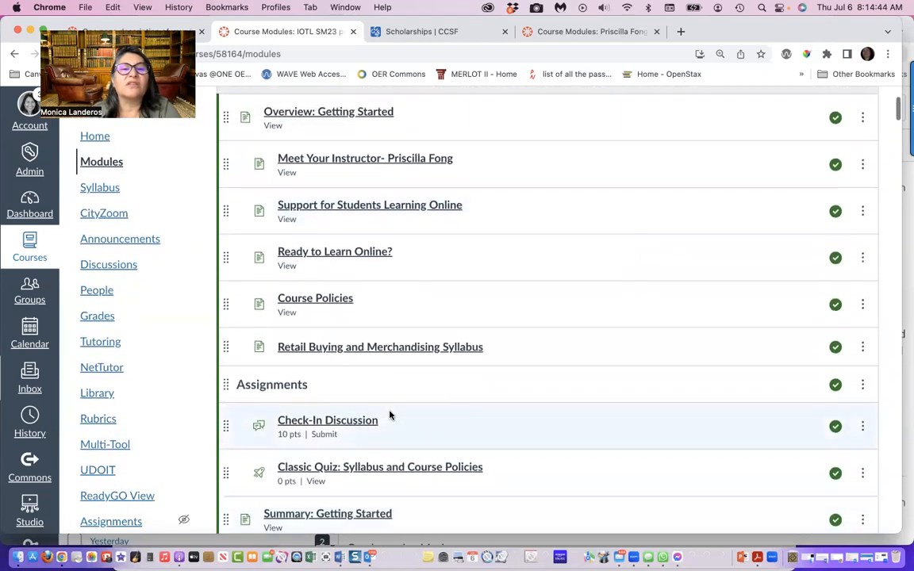
{"action": "scroll", "coordinate": [389, 415], "scroll_direction": "up", "scroll_amount": 2}
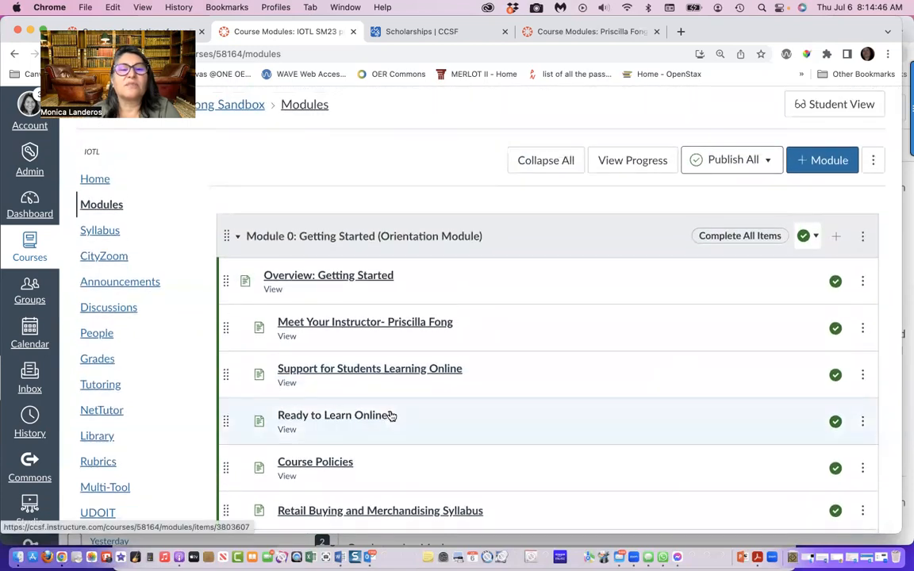
{"action": "left_click", "coordinate": [837, 239]}
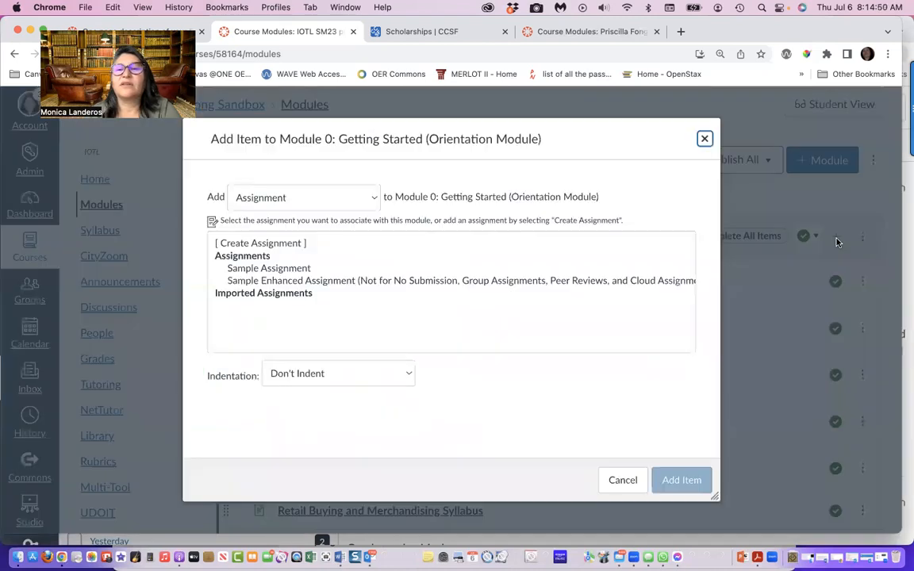
{"action": "left_click", "coordinate": [349, 202]}
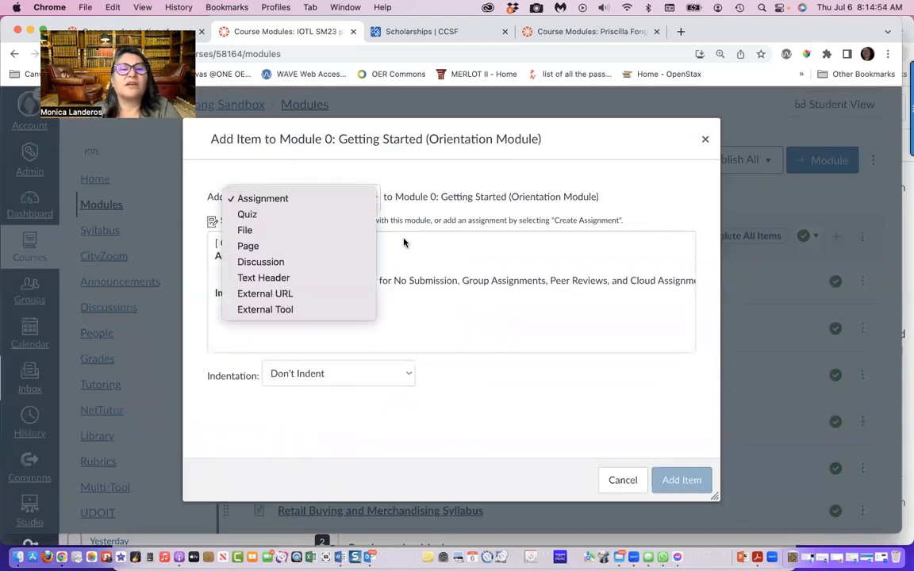
{"action": "left_click", "coordinate": [274, 246]}
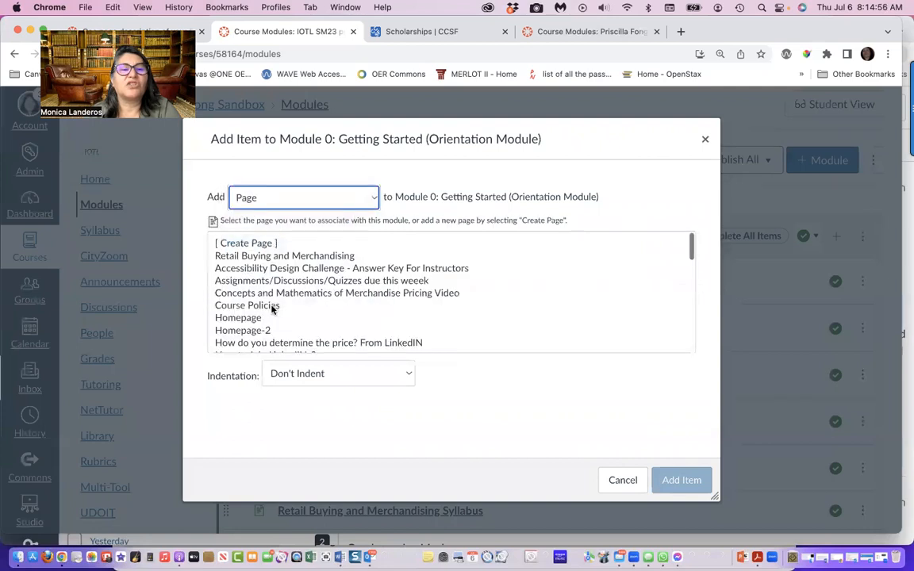
{"action": "scroll", "coordinate": [256, 316], "scroll_direction": "down", "scroll_amount": 5}
{"action": "scroll", "coordinate": [255, 316], "scroll_direction": "down", "scroll_amount": 3}
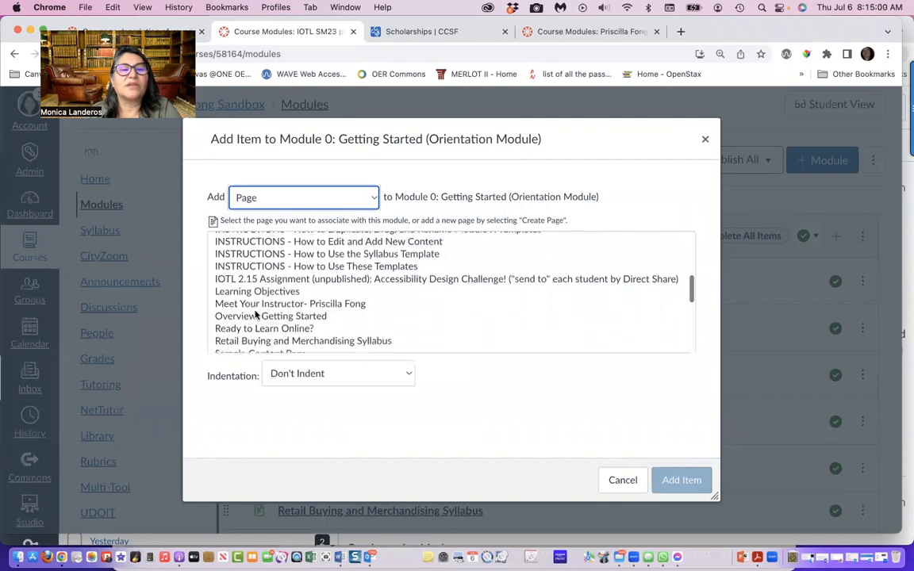
{"action": "scroll", "coordinate": [255, 316], "scroll_direction": "down", "scroll_amount": 4}
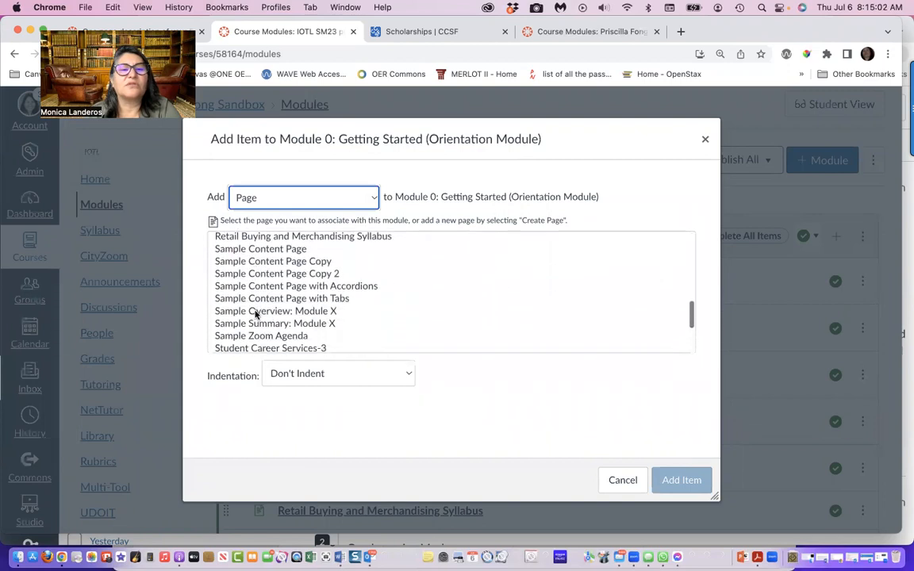
{"action": "scroll", "coordinate": [255, 316], "scroll_direction": "down", "scroll_amount": 2}
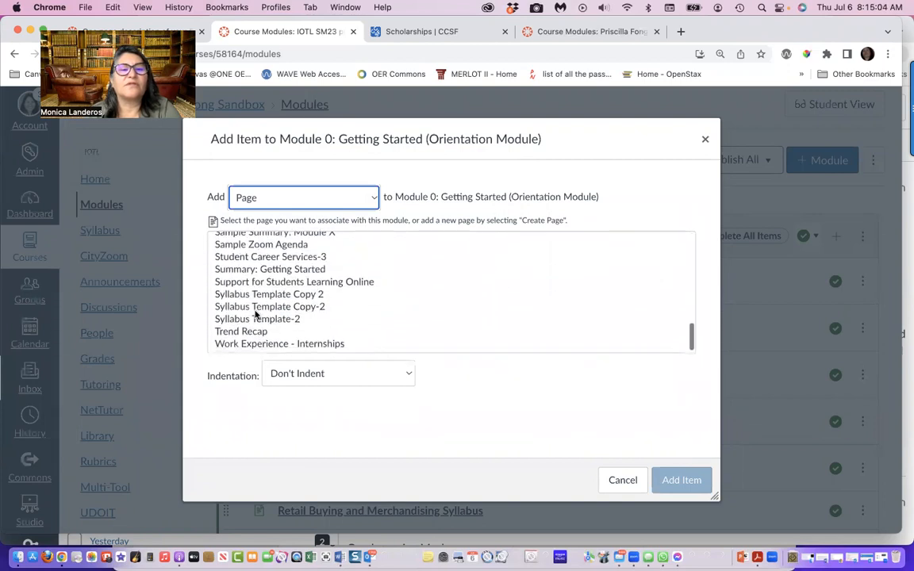
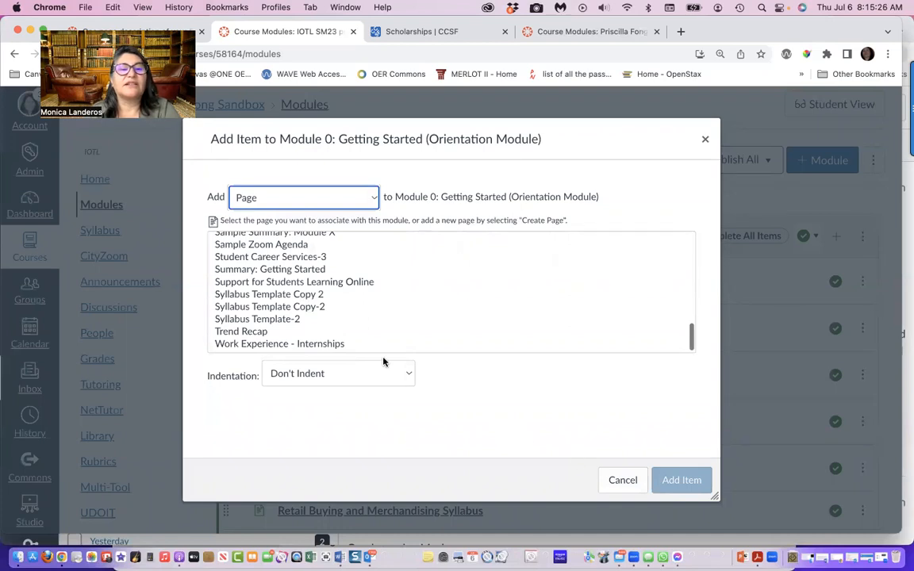
Add the existing page Syllabus Template Copy 2 to Module 0 and open it from the module list
{"action": "left_click", "coordinate": [256, 299]}
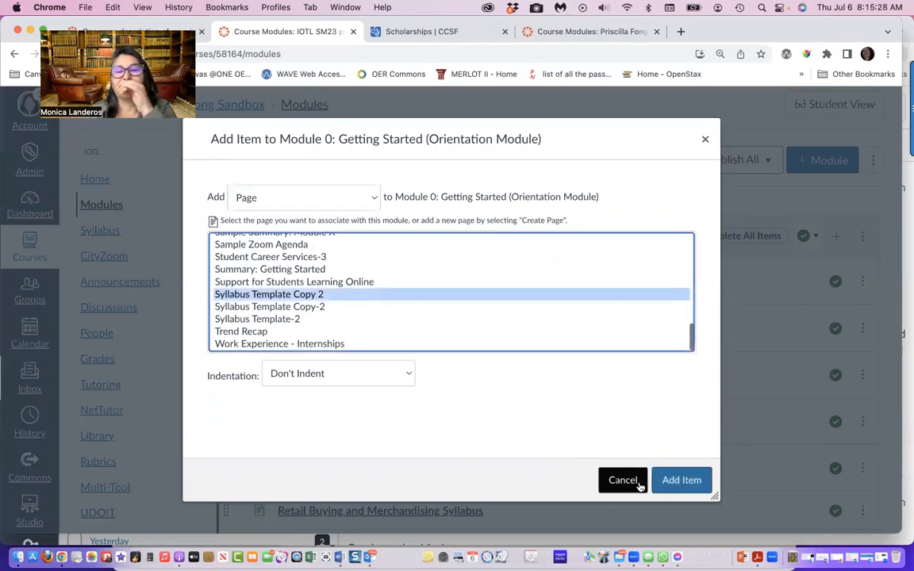
{"action": "left_click", "coordinate": [703, 485]}
{"action": "scroll", "coordinate": [500, 394], "scroll_direction": "down", "scroll_amount": 5}
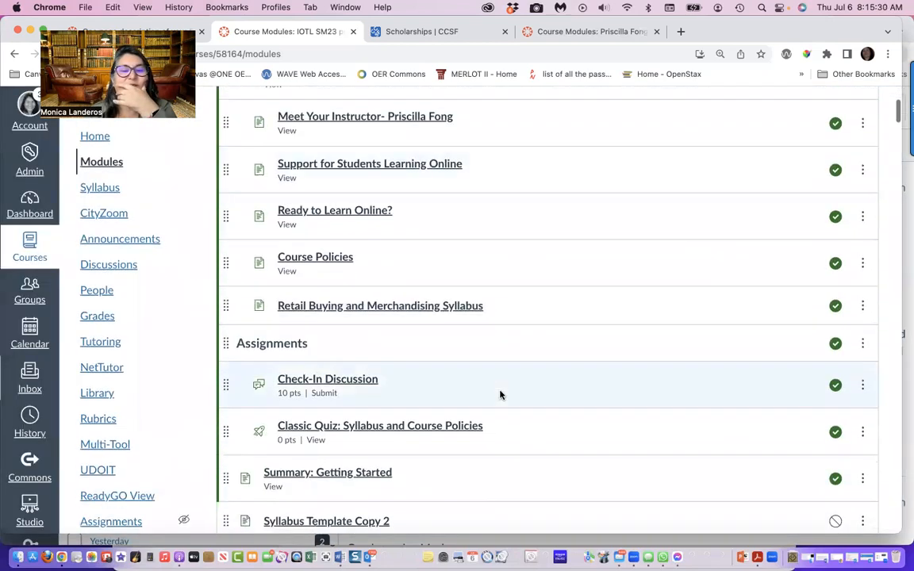
{"action": "left_click", "coordinate": [332, 316]}
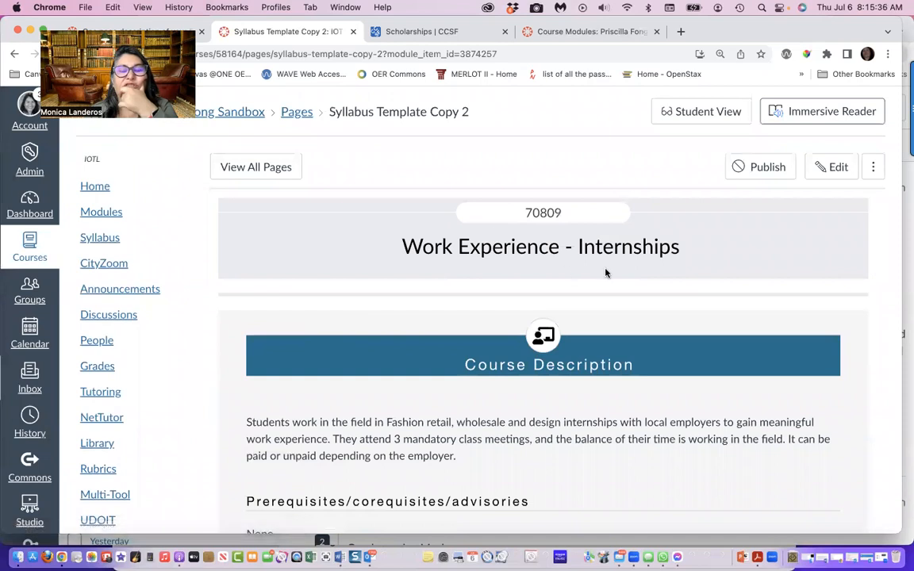
Read through the syllabus page, from the course description and learning outcomes to the course dates, late policy and grading policy
{"action": "scroll", "coordinate": [479, 424], "scroll_direction": "down", "scroll_amount": 5}
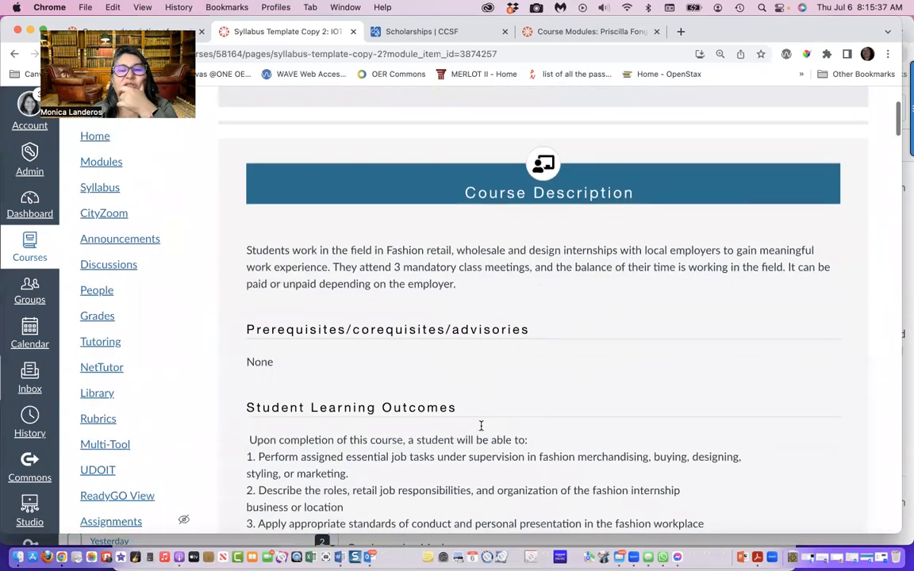
{"action": "scroll", "coordinate": [481, 429], "scroll_direction": "down", "scroll_amount": 7}
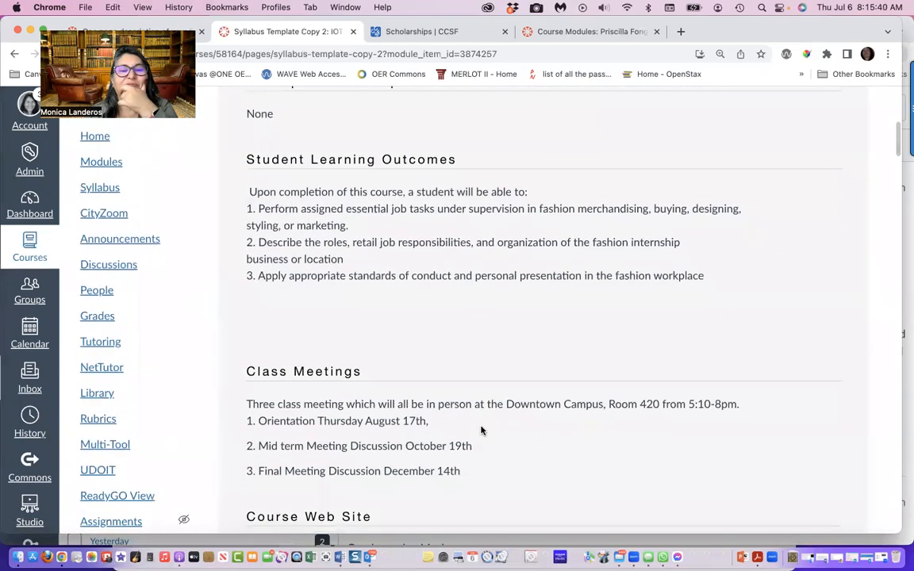
{"action": "scroll", "coordinate": [481, 429], "scroll_direction": "down", "scroll_amount": 4}
{"action": "scroll", "coordinate": [480, 429], "scroll_direction": "down", "scroll_amount": 14}
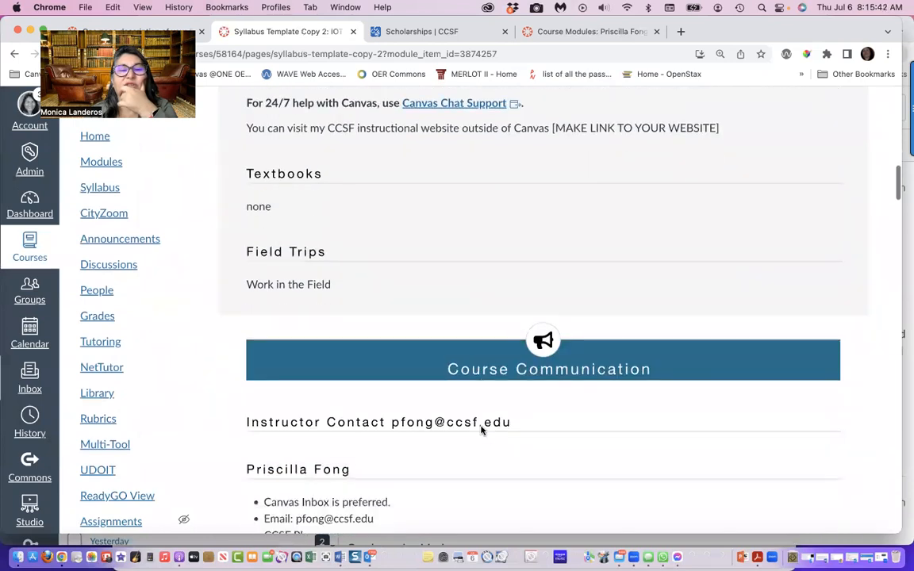
{"action": "scroll", "coordinate": [481, 429], "scroll_direction": "down", "scroll_amount": 1}
{"action": "scroll", "coordinate": [480, 426], "scroll_direction": "down", "scroll_amount": 20}
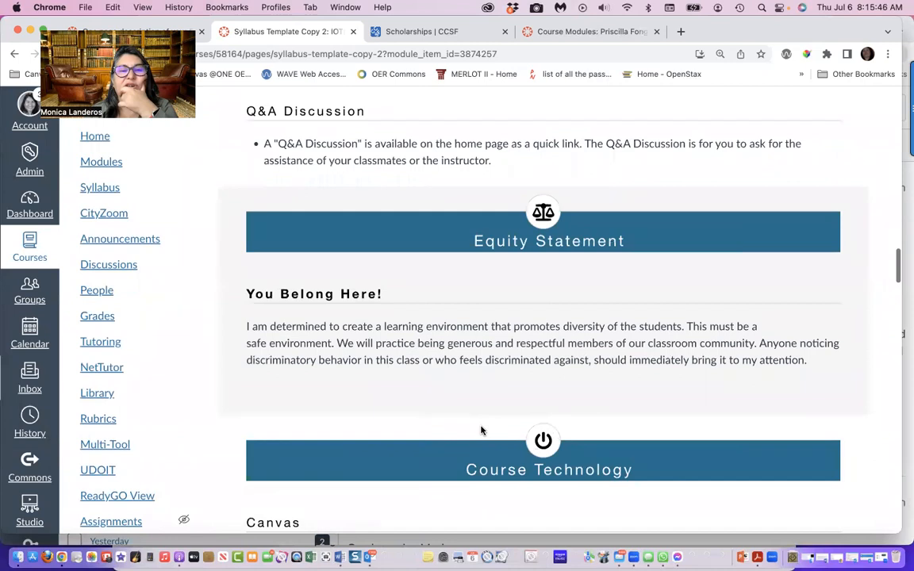
{"action": "scroll", "coordinate": [480, 431], "scroll_direction": "down", "scroll_amount": 6}
{"action": "scroll", "coordinate": [480, 430], "scroll_direction": "down", "scroll_amount": 9}
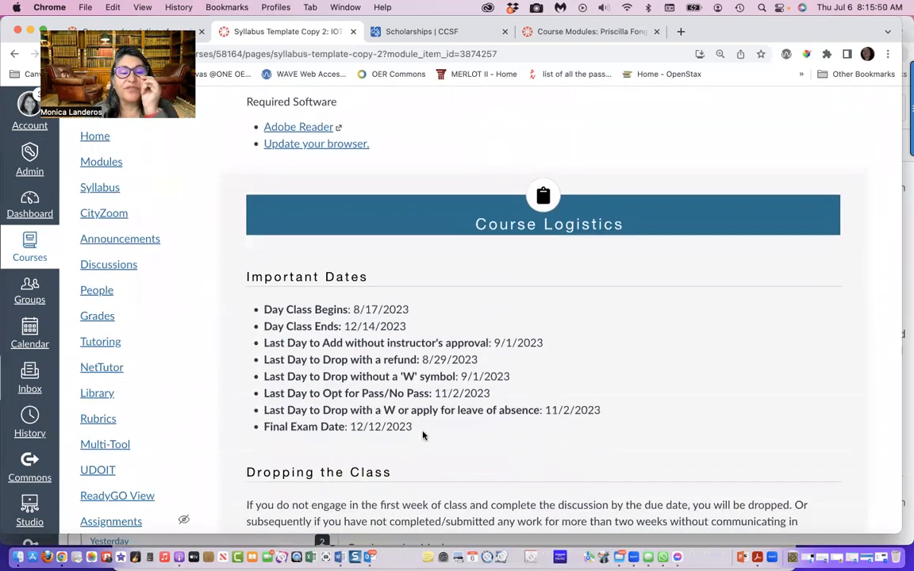
{"action": "scroll", "coordinate": [420, 436], "scroll_direction": "down", "scroll_amount": 19}
{"action": "scroll", "coordinate": [416, 448], "scroll_direction": "down", "scroll_amount": 15}
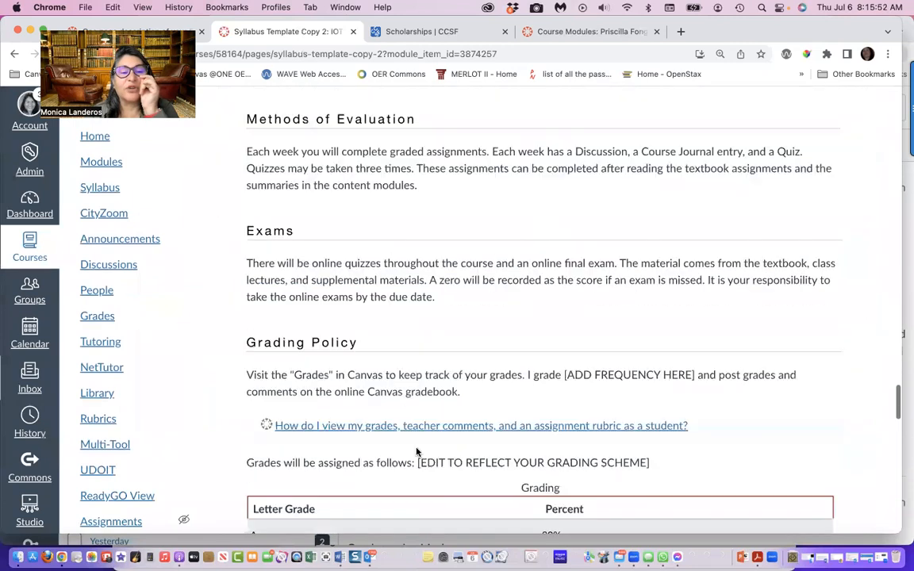
{"action": "scroll", "coordinate": [417, 452], "scroll_direction": "up", "scroll_amount": 20}
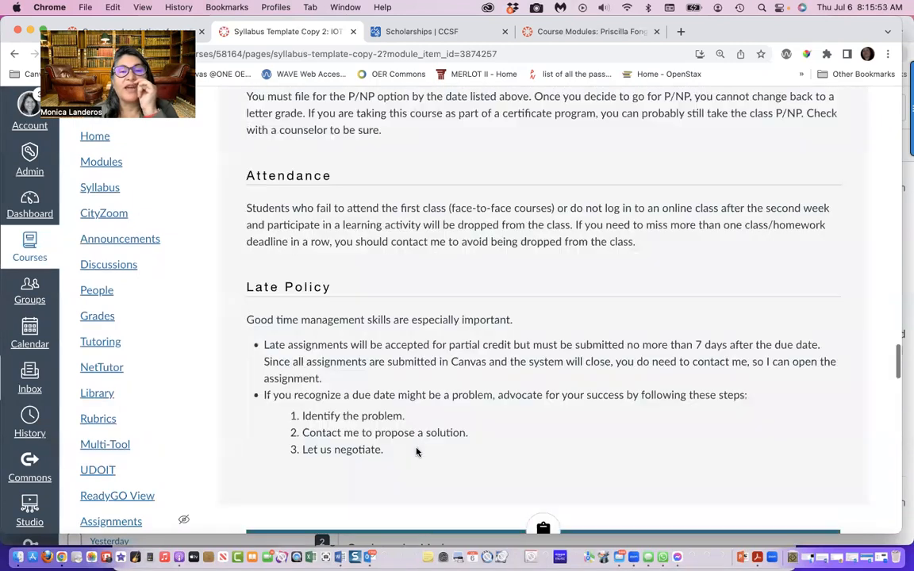
{"action": "scroll", "coordinate": [416, 449], "scroll_direction": "down", "scroll_amount": 1}
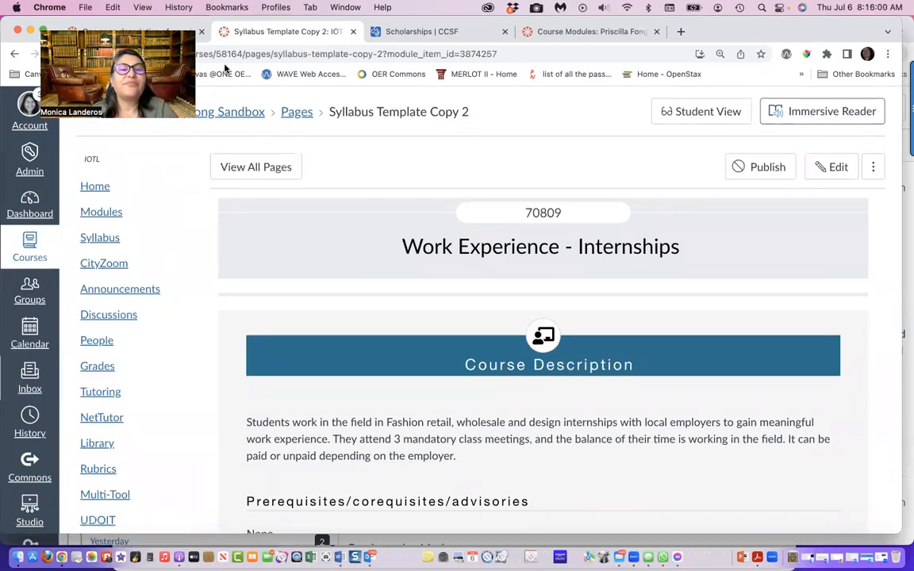
Open the syllabus page for editing and change its title to "Syllabus: Work Experience - Internships"
{"action": "left_click", "coordinate": [832, 169]}
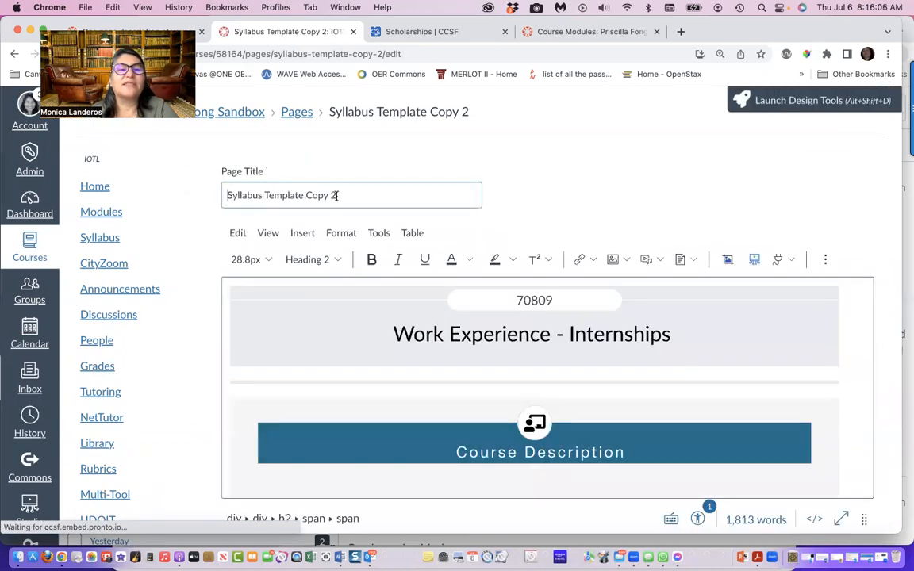
{"action": "left_click_drag", "start_coordinate": [332, 194], "coordinate": [265, 190]}
{"action": "key", "text": "BackSpace"}
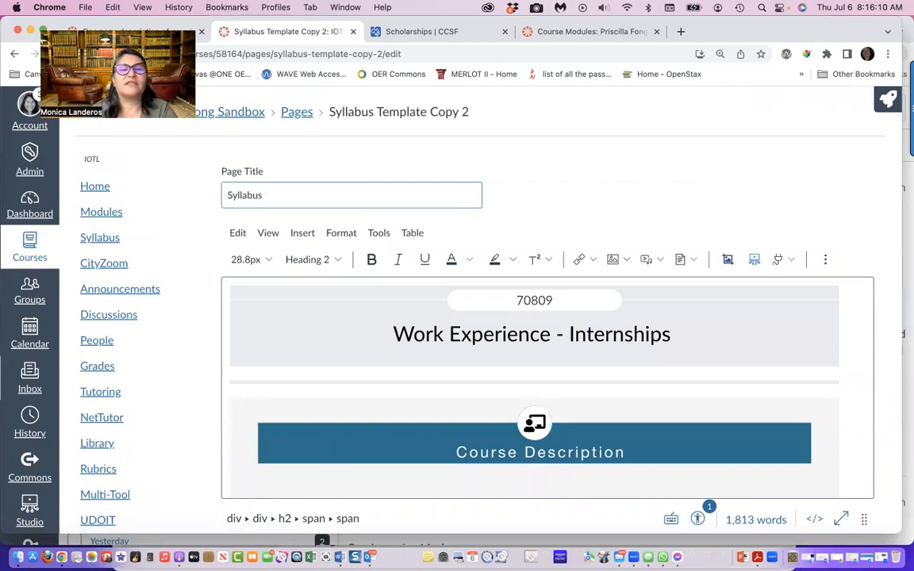
{"action": "type", "text": ": Work Experience - Internships"}
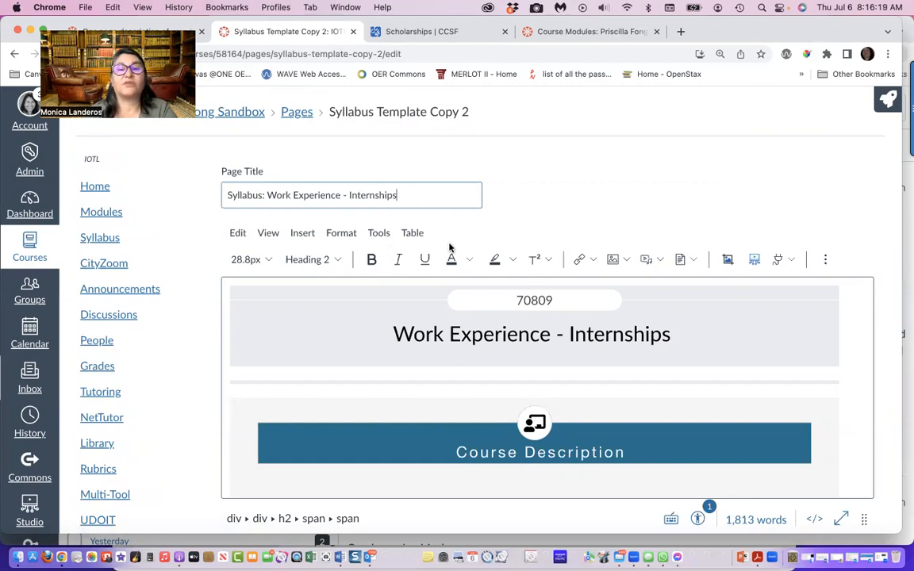
Run the Accessibility Checker on the syllabus page, compare its issue with the Student Learning Outcomes text, and close the checker
{"action": "scroll", "coordinate": [449, 246], "scroll_direction": "down", "scroll_amount": 5}
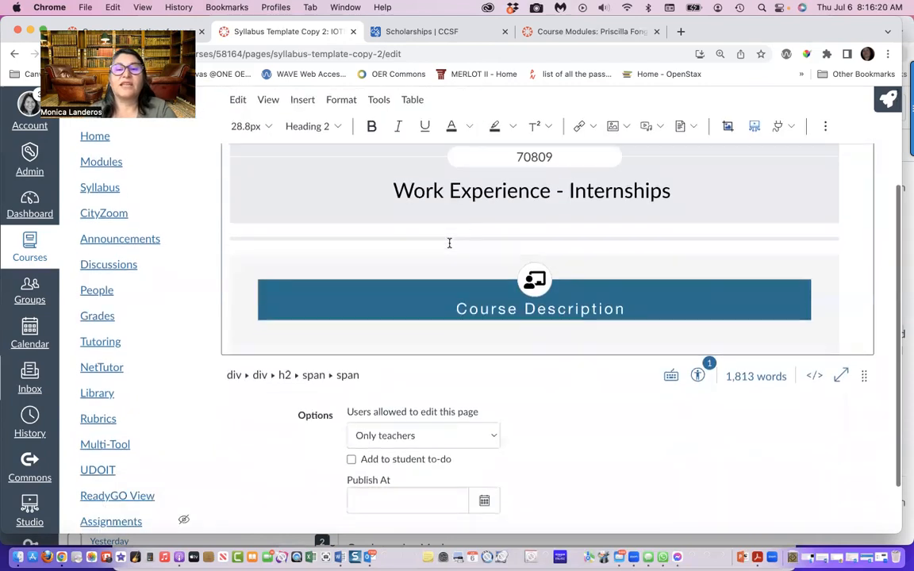
{"action": "scroll", "coordinate": [556, 267], "scroll_direction": "down", "scroll_amount": 1}
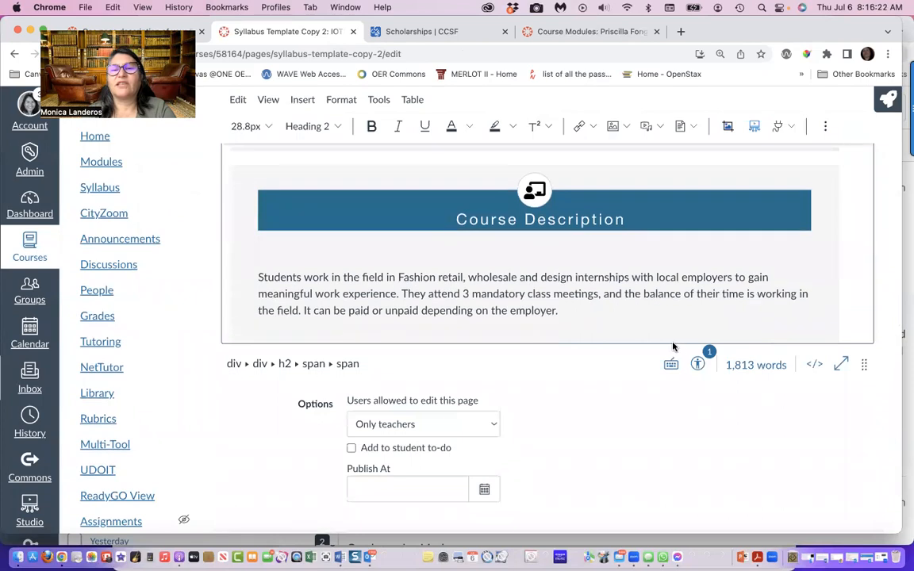
{"action": "scroll", "coordinate": [669, 289], "scroll_direction": "down", "scroll_amount": 5}
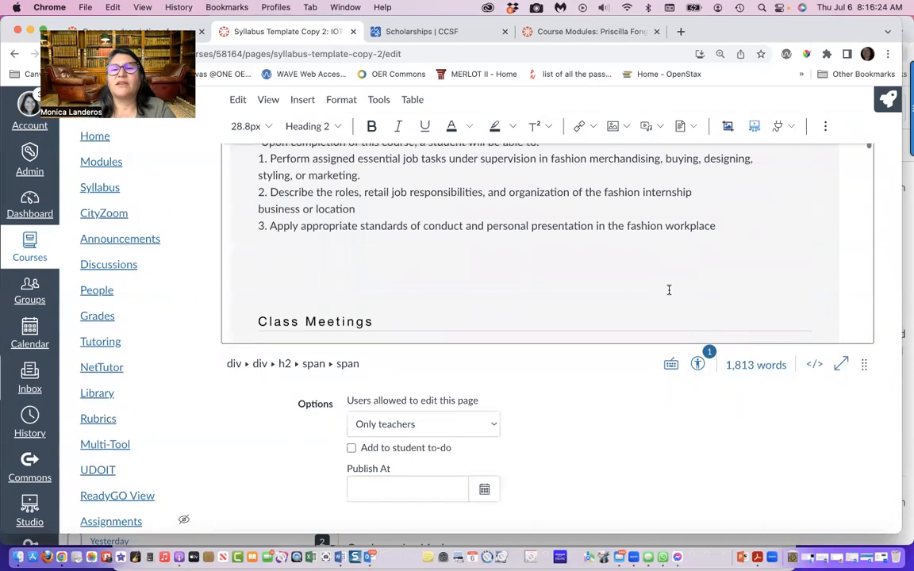
{"action": "left_click", "coordinate": [698, 364]}
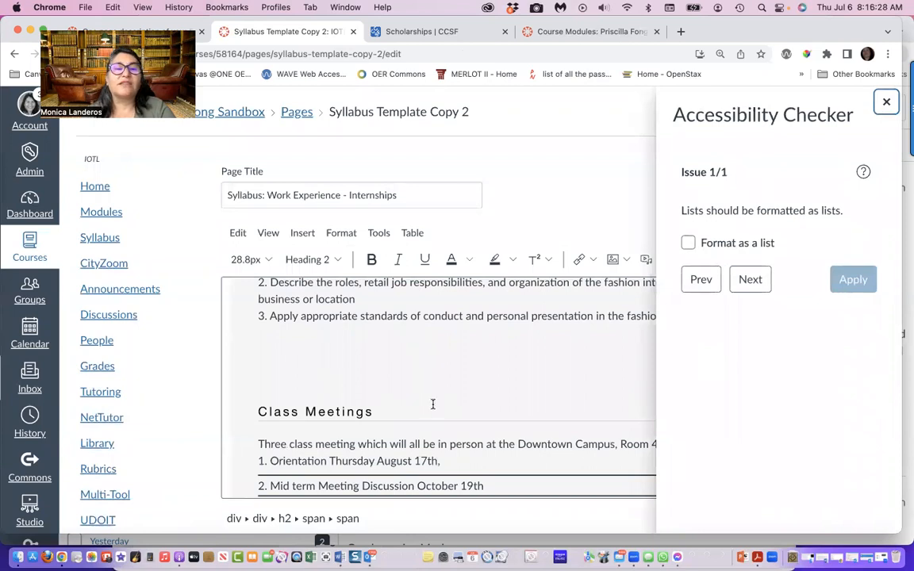
{"action": "scroll", "coordinate": [432, 404], "scroll_direction": "up", "scroll_amount": 5}
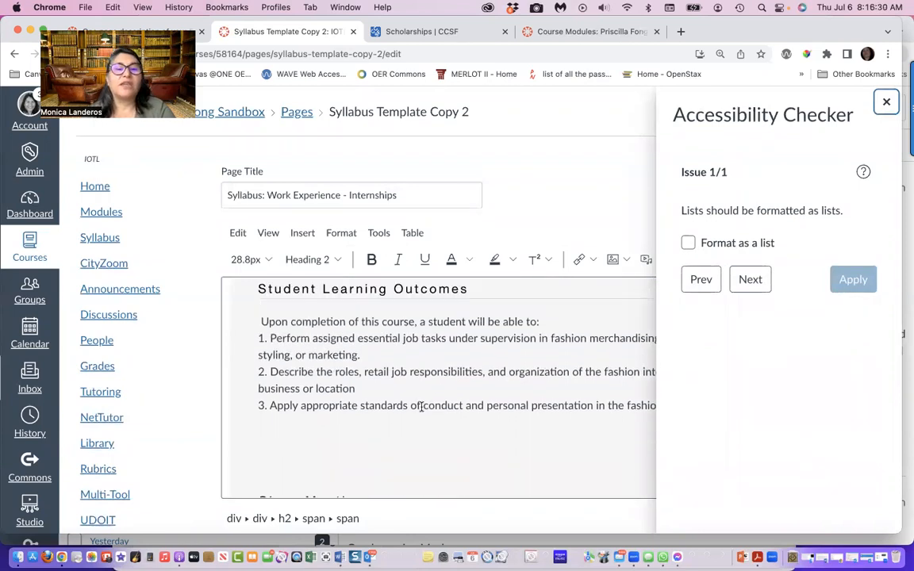
{"action": "left_click", "coordinate": [391, 406]}
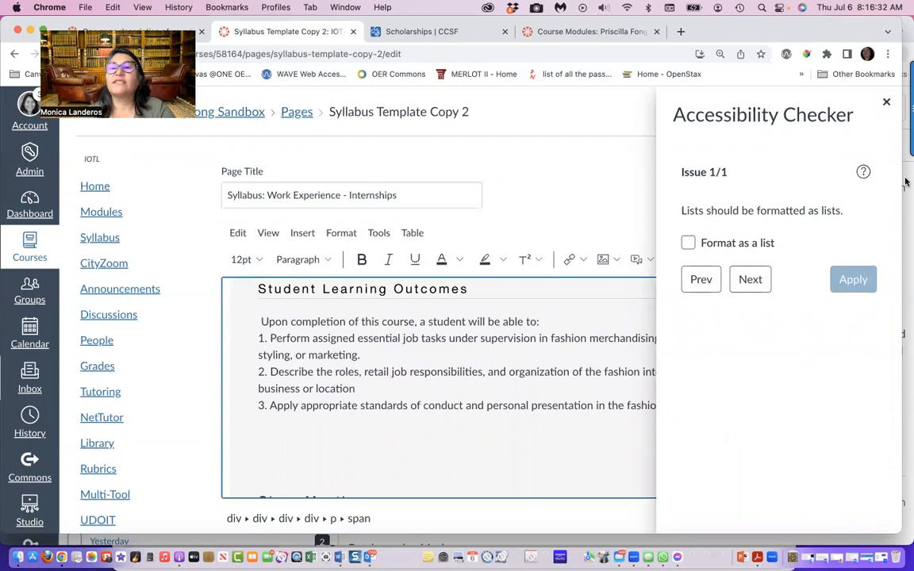
{"action": "left_click", "coordinate": [887, 104]}
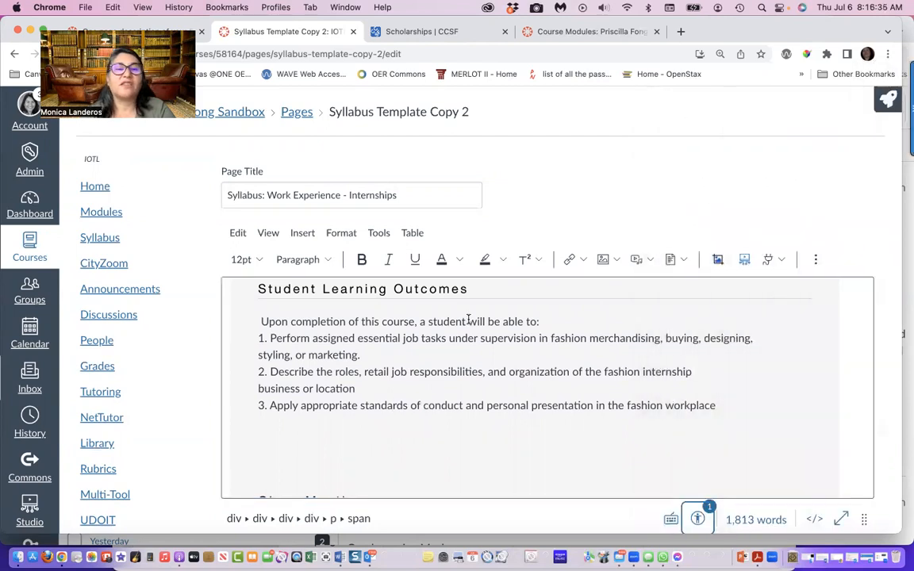
Remove the manually typed numbers 1 to 3 in front of the three Student Learning Outcomes
{"action": "left_click", "coordinate": [268, 337]}
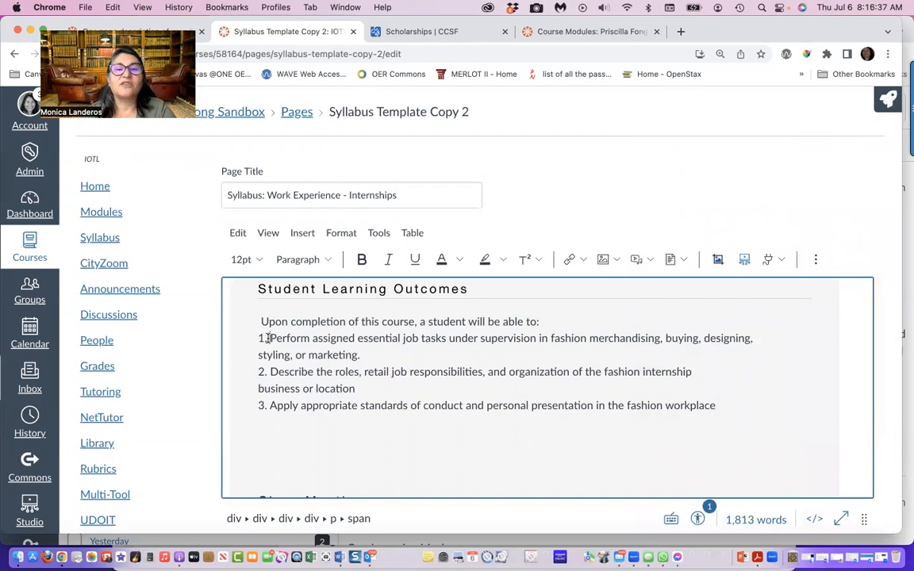
{"action": "left_click", "coordinate": [816, 260]}
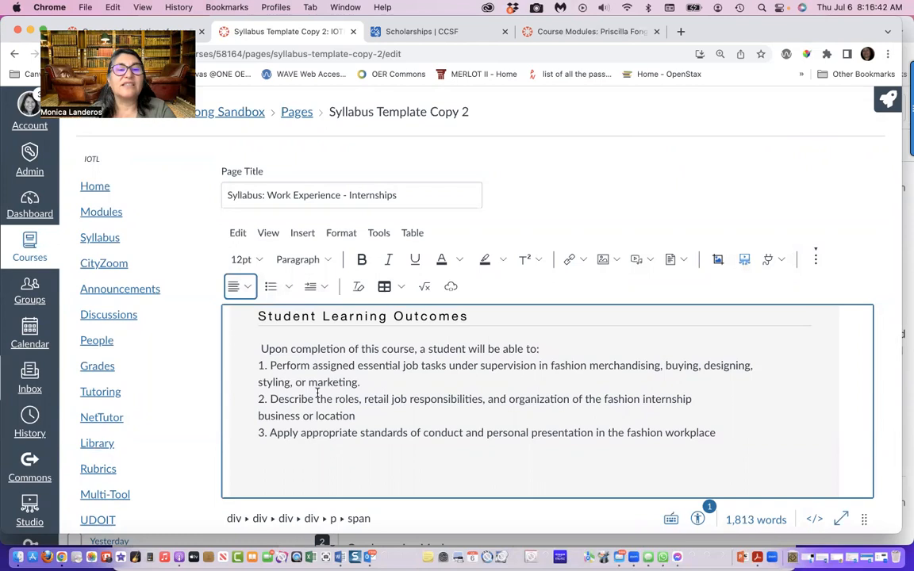
{"action": "left_click", "coordinate": [270, 364]}
{"action": "key", "text": "BackSpace"}
{"action": "key", "text": "BackSpace"}
{"action": "key", "text": "BackSpace"}
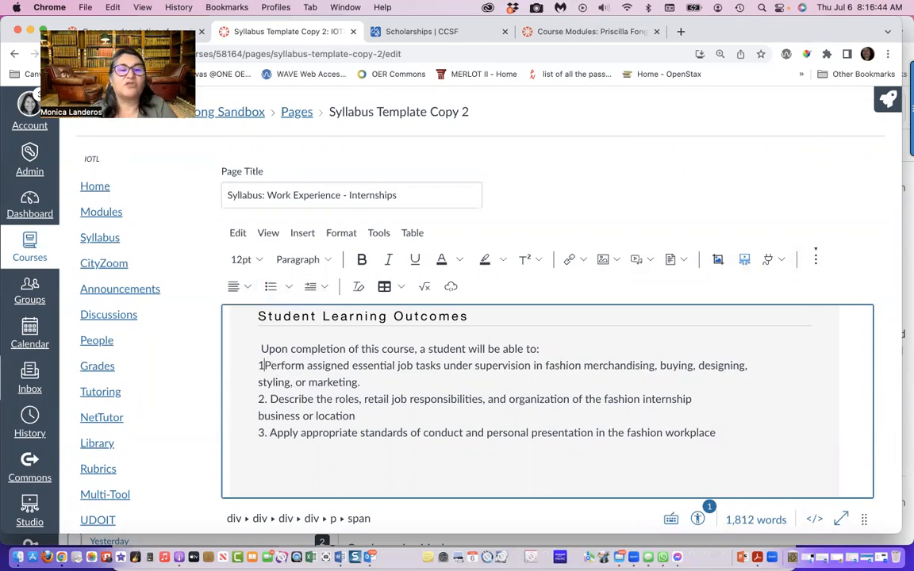
{"action": "key", "text": "BackSpace"}
{"action": "key", "text": "BackSpace"}
{"action": "key", "text": "BackSpace"}
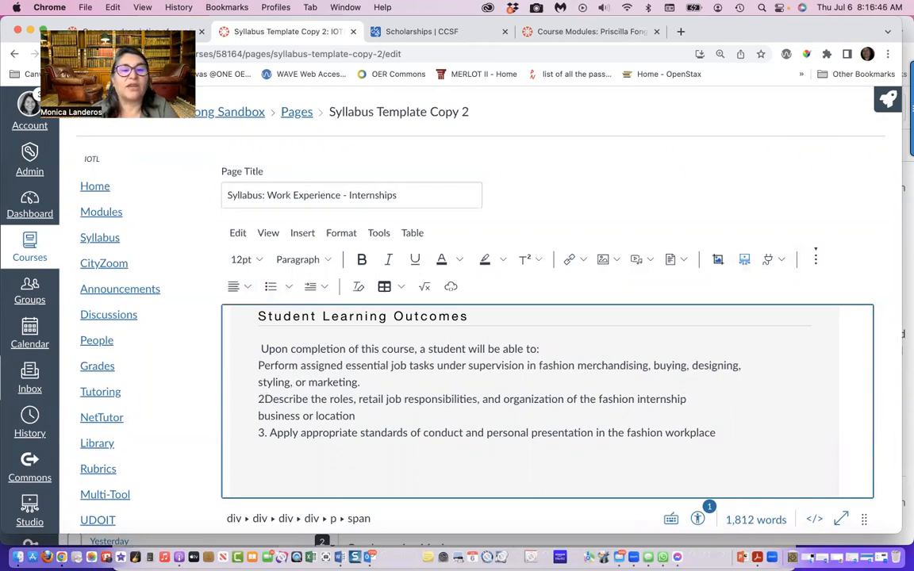
{"action": "left_click", "coordinate": [269, 432]}
{"action": "key", "text": "BackSpace"}
{"action": "key", "text": "BackSpace"}
{"action": "key", "text": "BackSpace"}
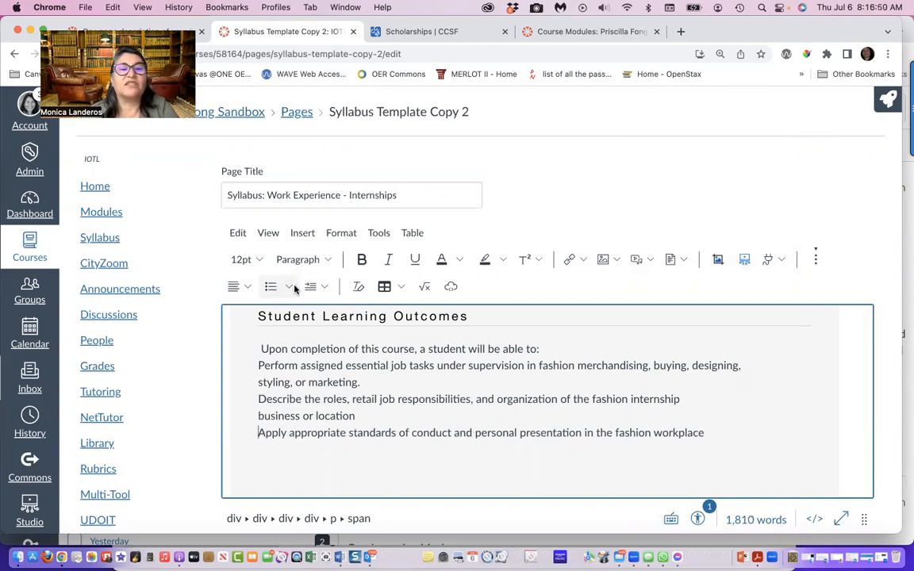
Try to format the three learning outcomes as a numbered list, and remove the list formatting again
{"action": "left_click_drag", "start_coordinate": [256, 364], "coordinate": [715, 433]}
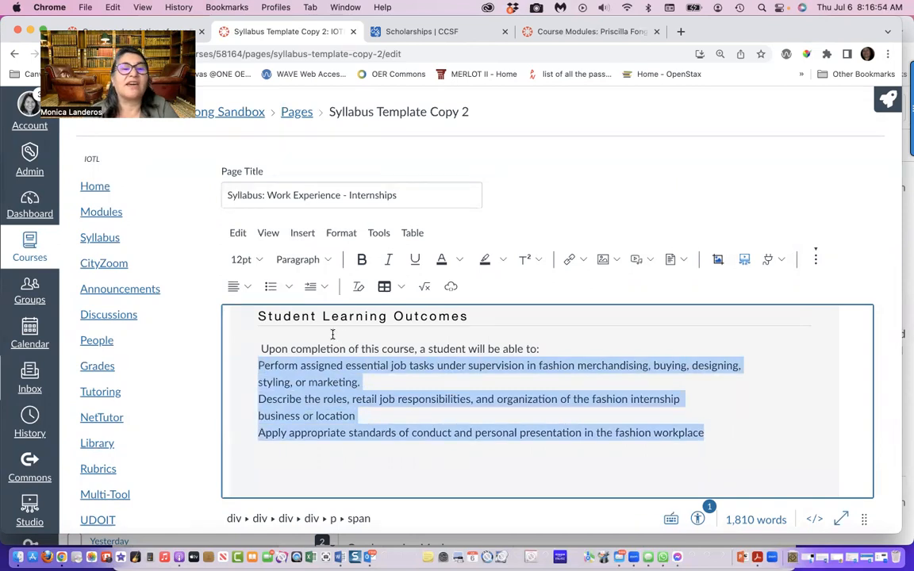
{"action": "left_click", "coordinate": [288, 286]}
{"action": "left_click", "coordinate": [274, 346]}
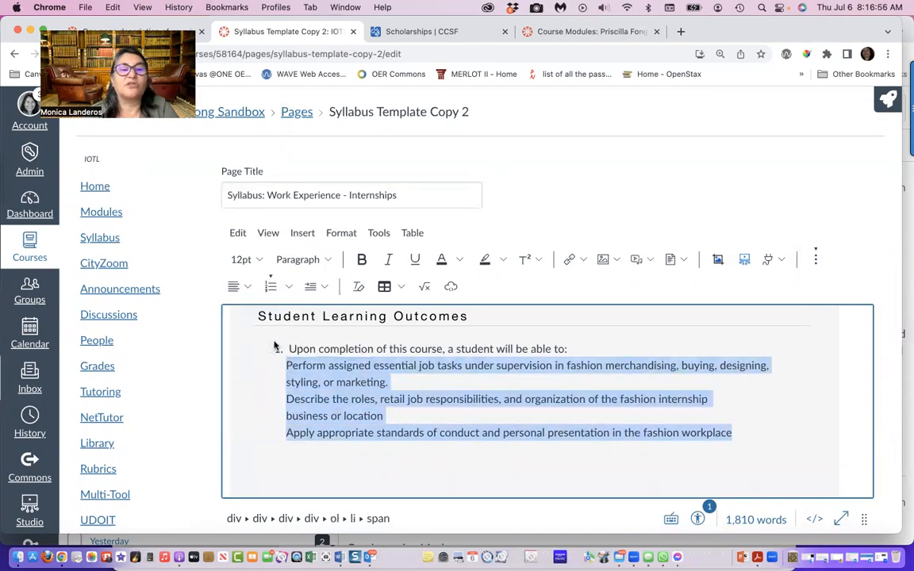
{"action": "left_click", "coordinate": [284, 365]}
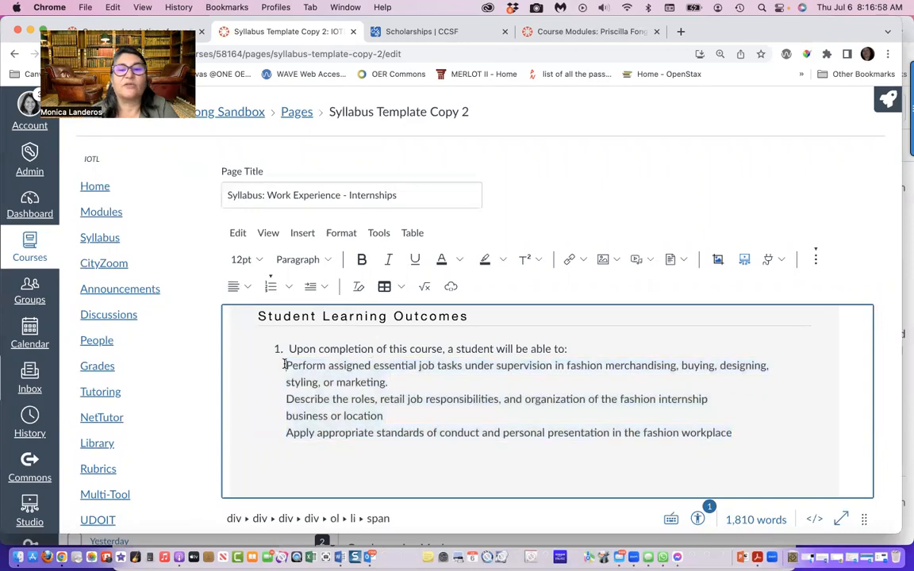
{"action": "left_click", "coordinate": [289, 349]}
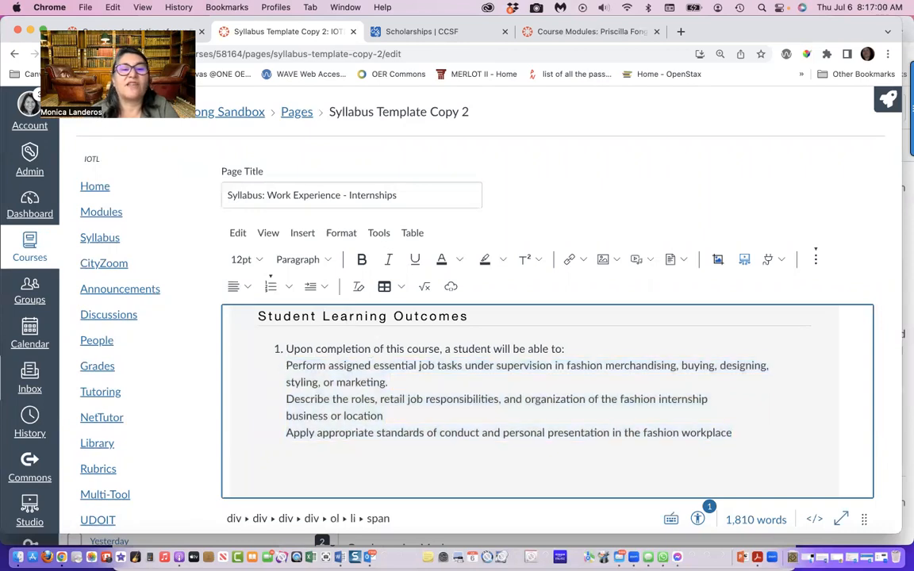
{"action": "key", "text": "BackSpace"}
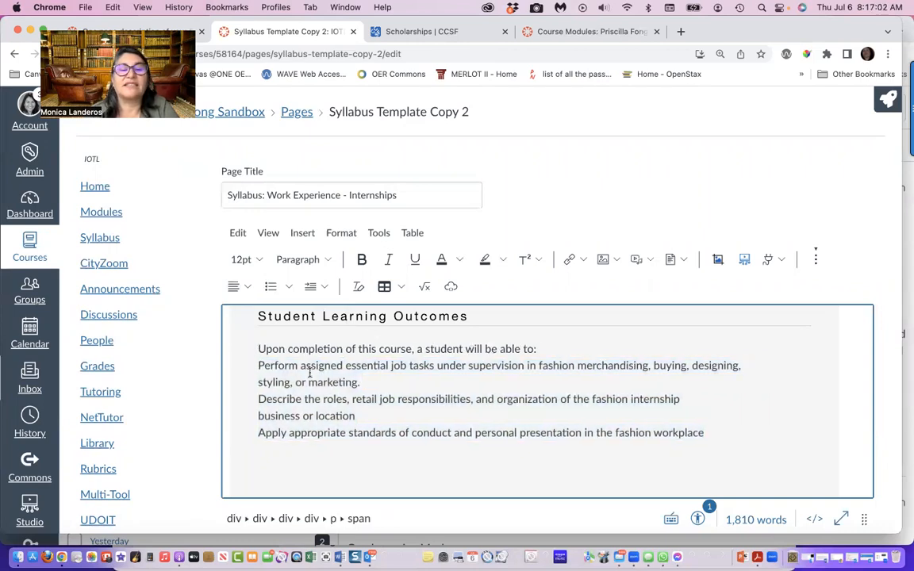
Apply numbered list formatting to the three learning outcomes, keeping the "Upon completion of this course" sentence as a plain paragraph above
{"action": "left_click_drag", "start_coordinate": [256, 365], "coordinate": [733, 426]}
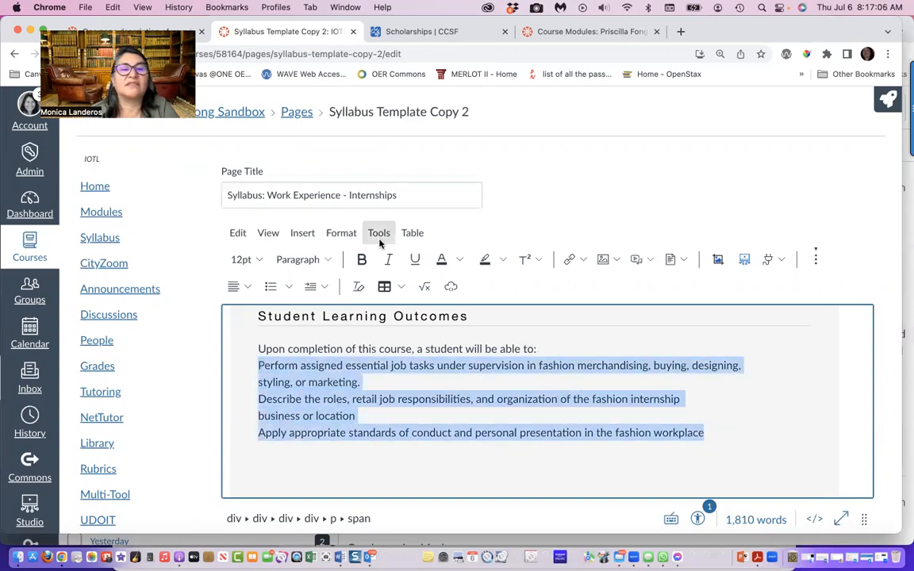
{"action": "left_click", "coordinate": [291, 288]}
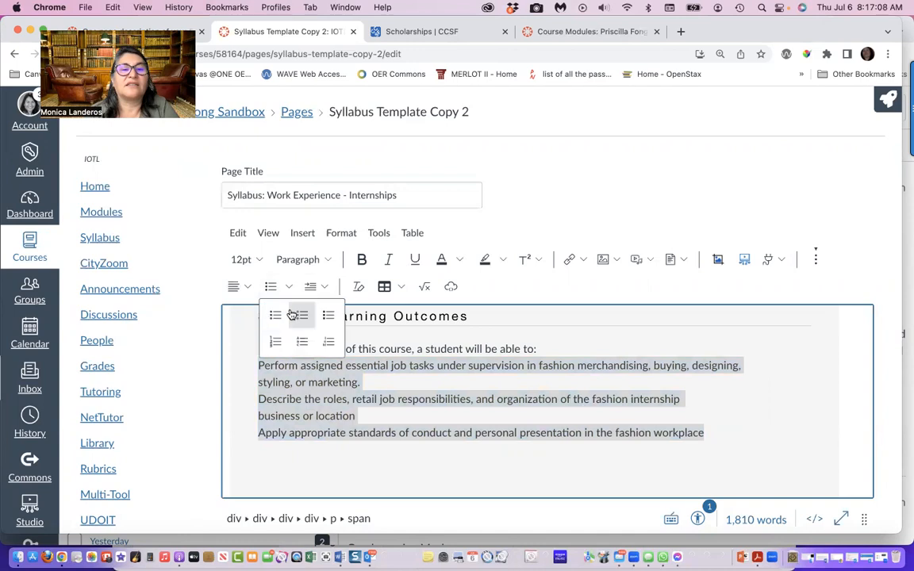
{"action": "left_click", "coordinate": [275, 346]}
{"action": "left_click", "coordinate": [287, 367]}
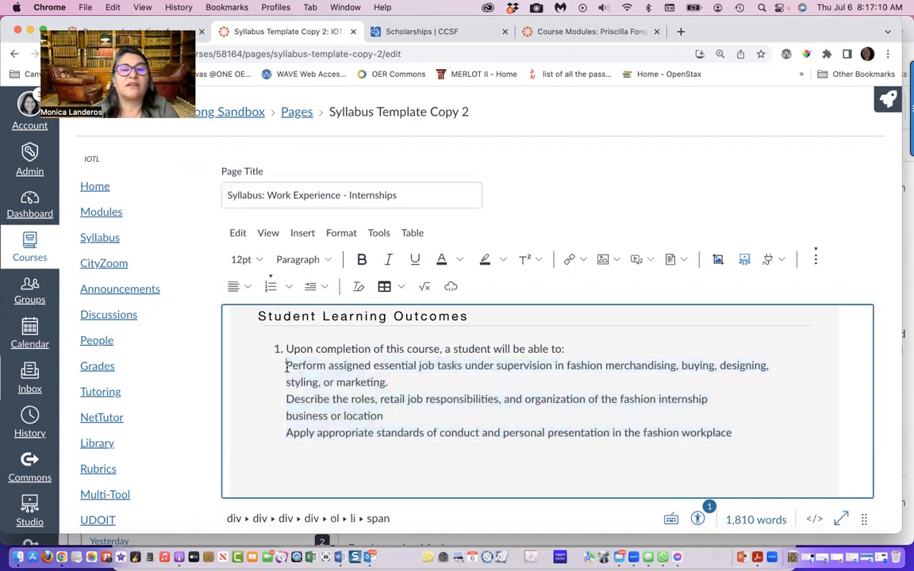
{"action": "key", "text": "BackSpace"}
{"action": "key", "text": "Return"}
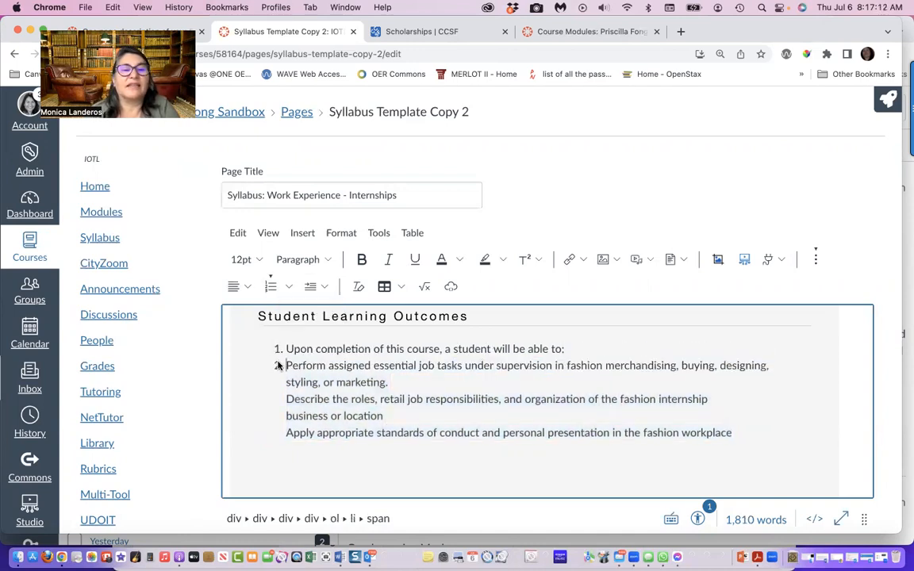
{"action": "key", "text": "BackSpace"}
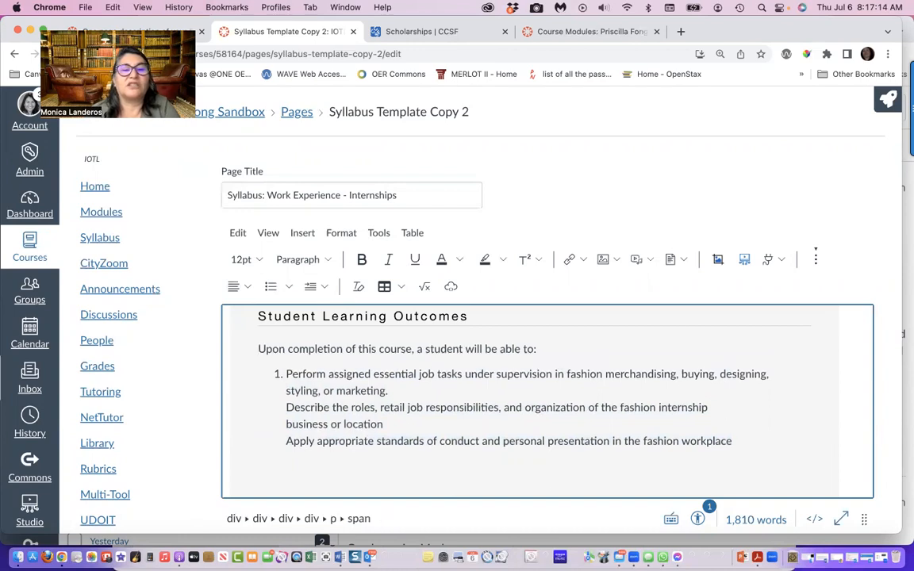
Split the outcomes starting with "Describe the roles" and "Apply appropriate standards" into their own numbered list items
{"action": "left_click", "coordinate": [286, 409]}
{"action": "key", "text": "BackSpace"}
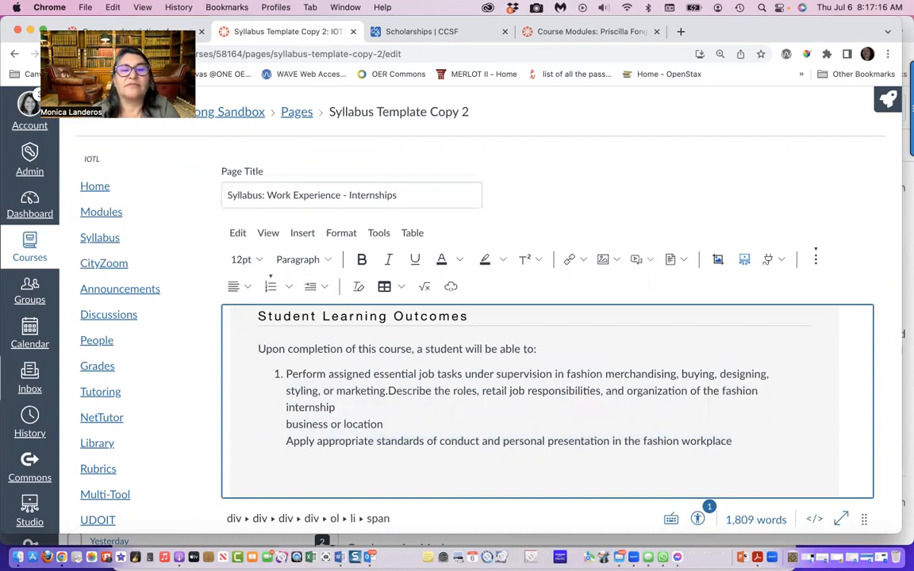
{"action": "key", "text": "Return"}
{"action": "left_click", "coordinate": [286, 441]}
{"action": "key", "text": "BackSpace"}
{"action": "key", "text": "Return"}
Launch the Design Tools and delete the extra blank lines between the learning outcomes list and the Class Meetings heading
{"action": "scroll", "coordinate": [339, 454], "scroll_direction": "down", "scroll_amount": 2}
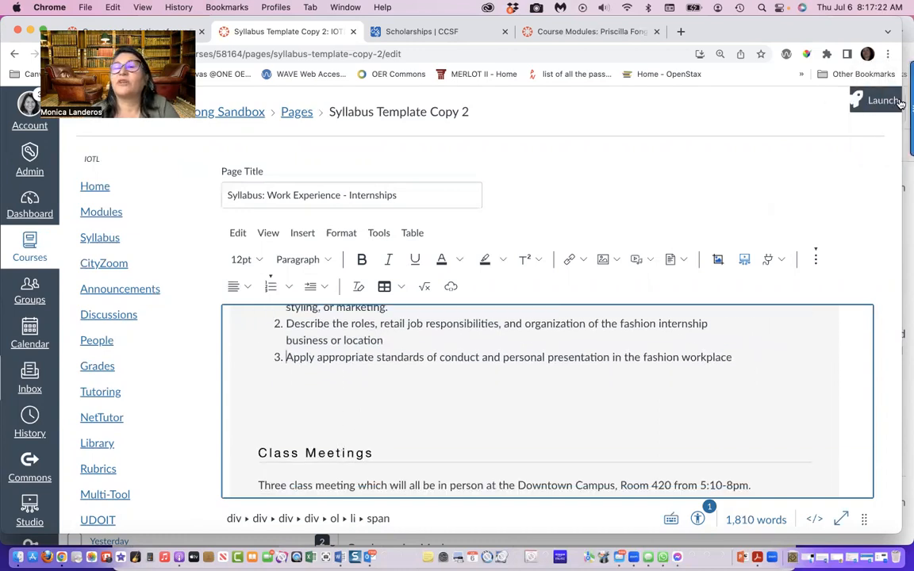
{"action": "left_click", "coordinate": [857, 103]}
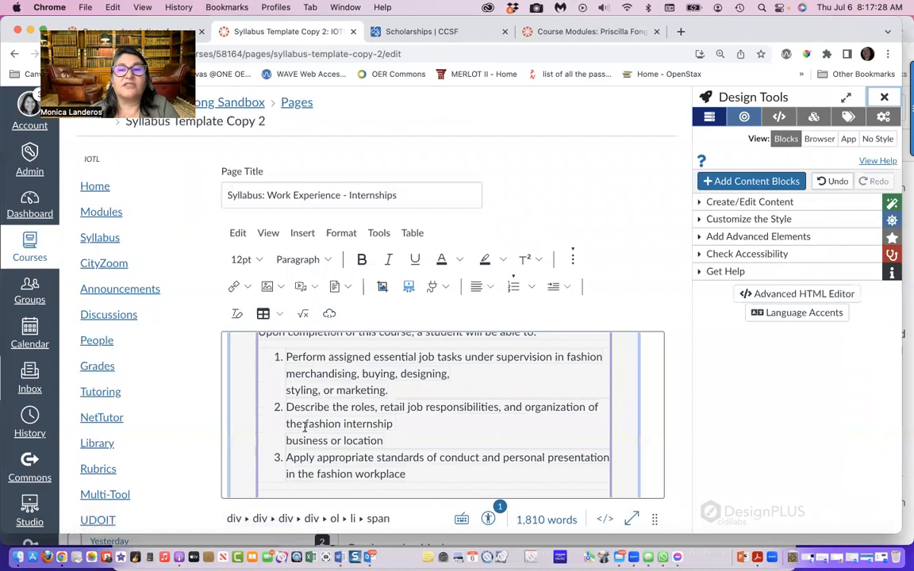
{"action": "left_click", "coordinate": [290, 428]}
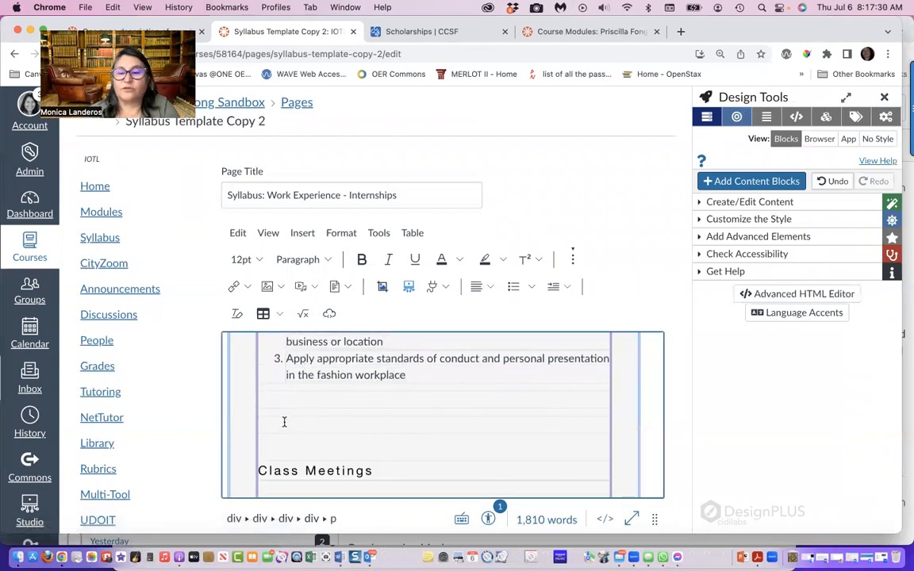
{"action": "key", "text": "BackSpace"}
{"action": "key", "text": "BackSpace"}
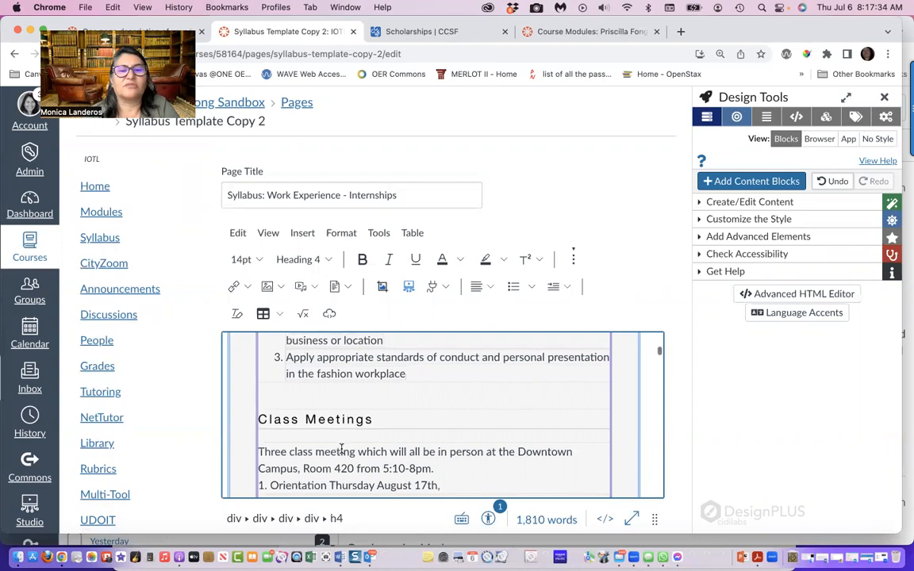
Run the Accessibility Checker on the syllabus and examine its issue together with the Class Meetings section
{"action": "scroll", "coordinate": [341, 450], "scroll_direction": "down", "scroll_amount": 3}
{"action": "scroll", "coordinate": [587, 379], "scroll_direction": "down", "scroll_amount": 3}
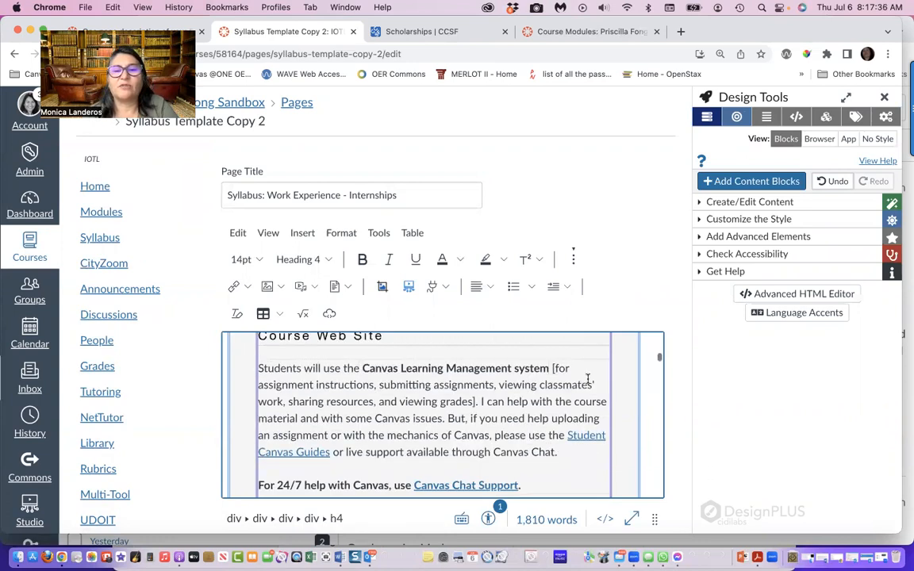
{"action": "scroll", "coordinate": [587, 379], "scroll_direction": "down", "scroll_amount": 3}
{"action": "scroll", "coordinate": [433, 425], "scroll_direction": "down", "scroll_amount": 3}
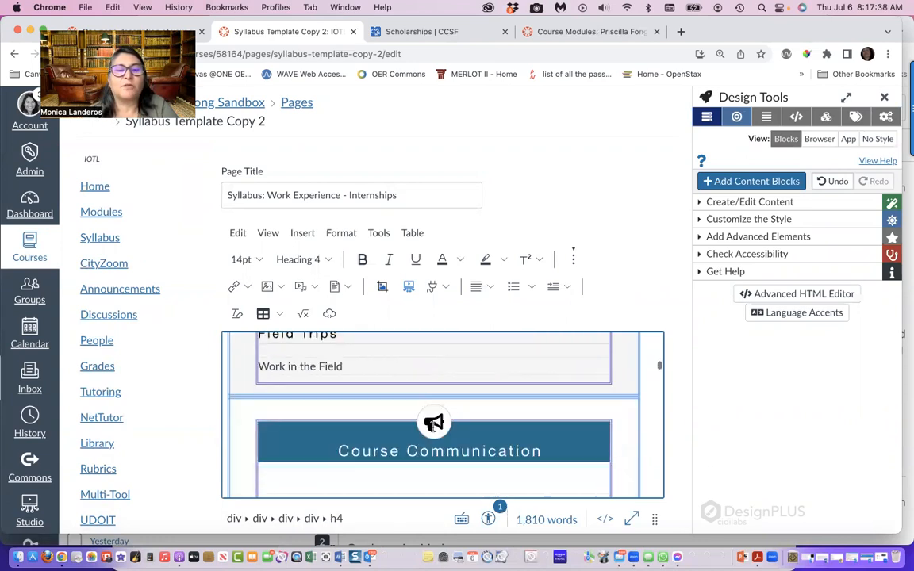
{"action": "left_click", "coordinate": [488, 518]}
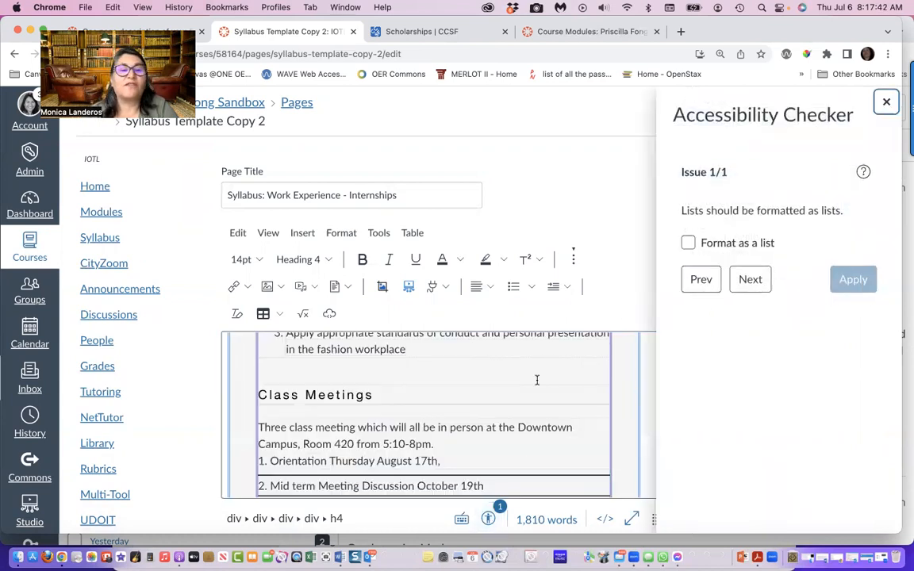
{"action": "scroll", "coordinate": [536, 380], "scroll_direction": "down", "scroll_amount": 2}
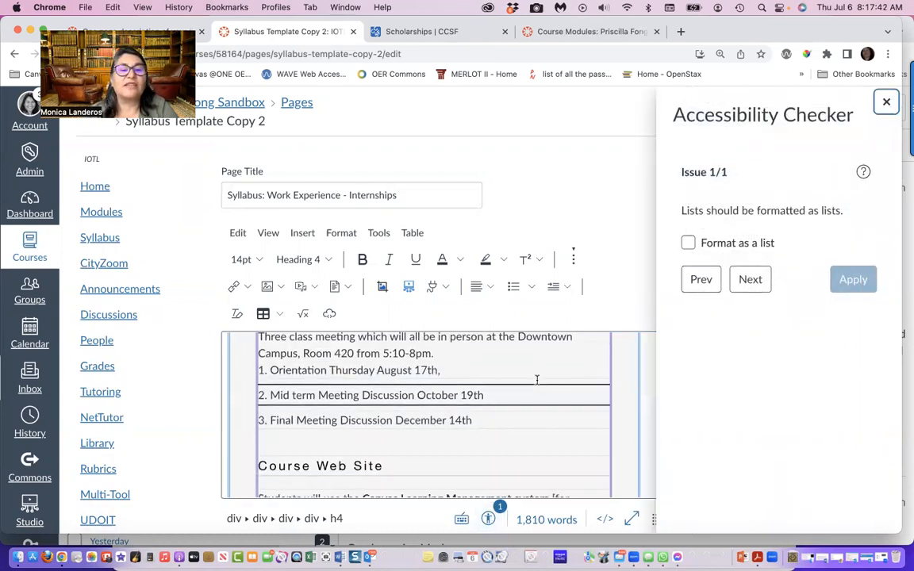
Remove the manually typed numbers 1 to 3 in front of the orientation, mid term and final meeting lines
{"action": "left_click", "coordinate": [270, 370]}
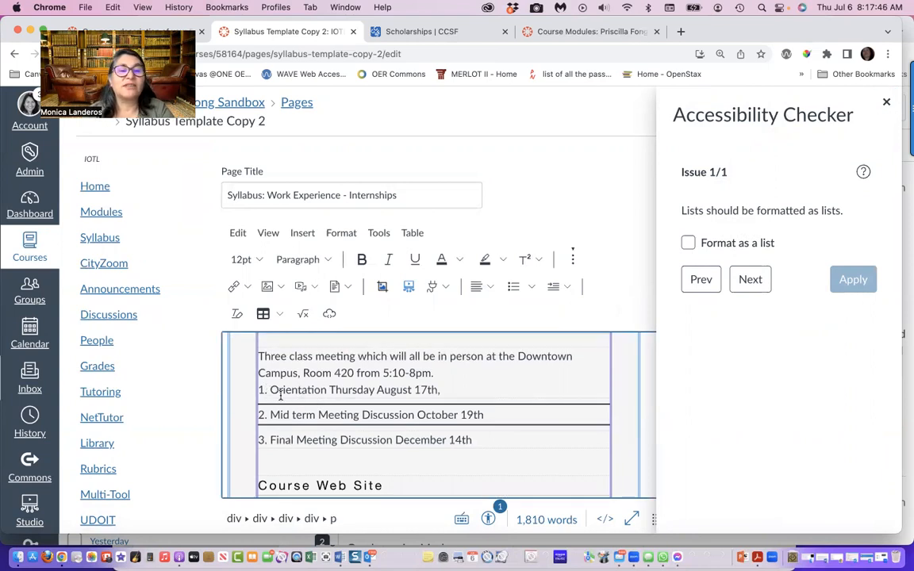
{"action": "key", "text": "BackSpace"}
{"action": "key", "text": "BackSpace"}
{"action": "key", "text": "BackSpace"}
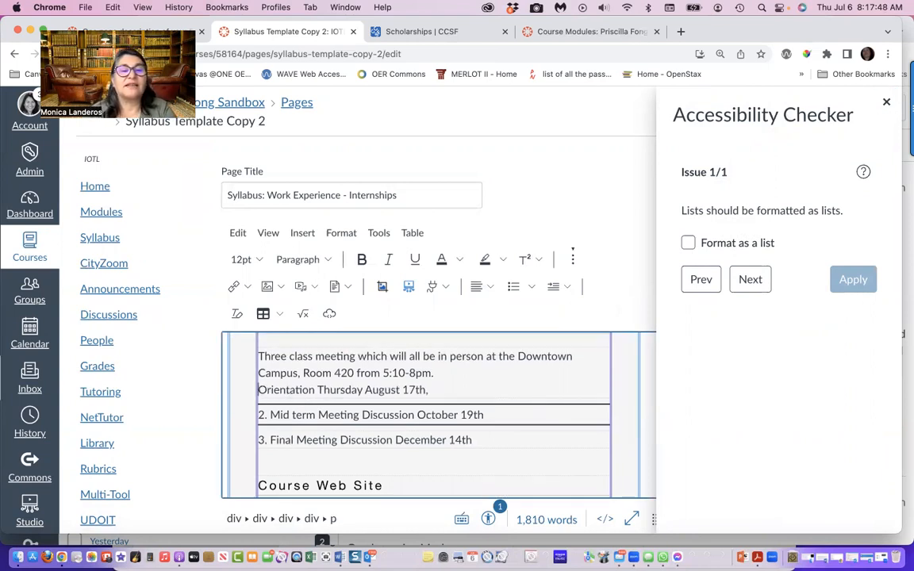
{"action": "key", "text": "BackSpace"}
{"action": "key", "text": "BackSpace"}
{"action": "key", "text": "BackSpace"}
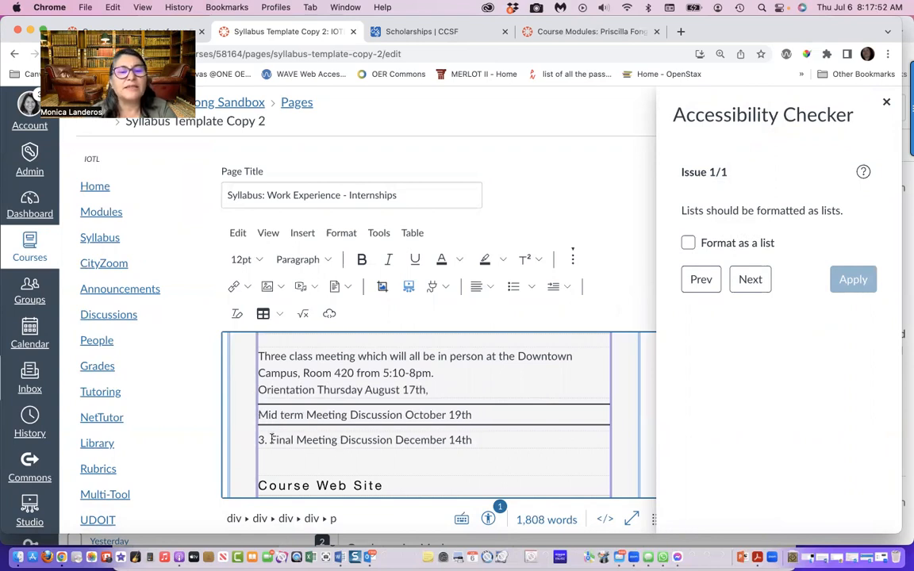
{"action": "key", "text": "BackSpace"}
{"action": "key", "text": "BackSpace"}
{"action": "key", "text": "BackSpace"}
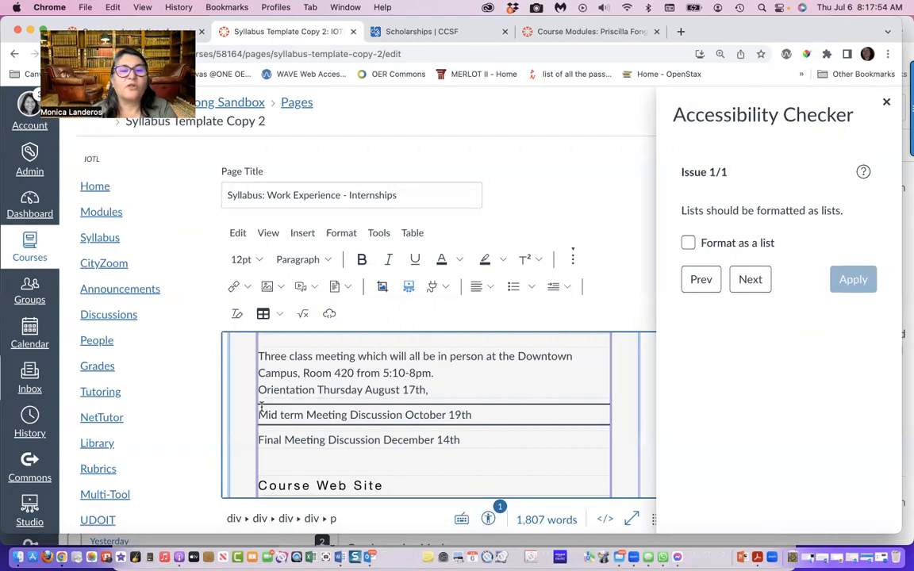
Format the three class meetings as separate numbered list items, with the "Three class meeting" introduction as a plain paragraph above
{"action": "left_click_drag", "start_coordinate": [398, 429], "coordinate": [464, 438]}
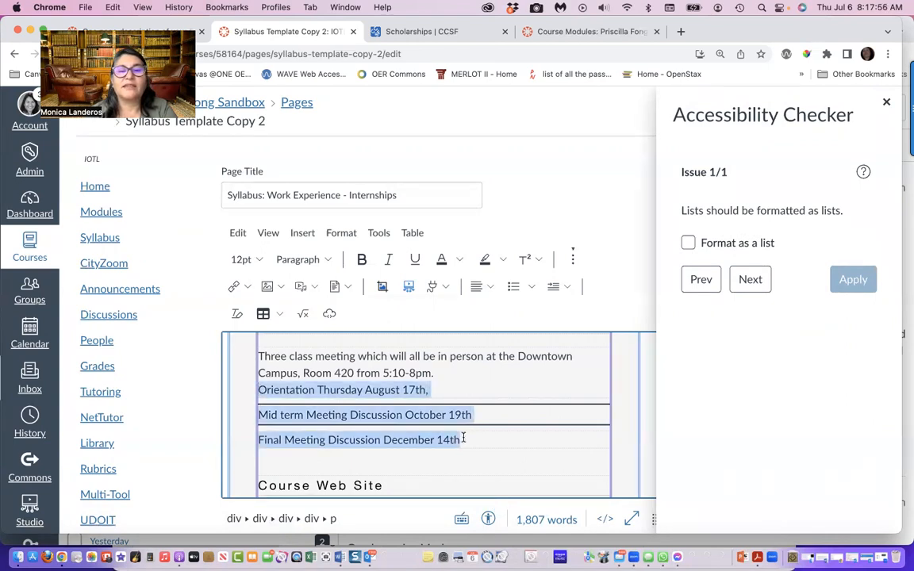
{"action": "left_click", "coordinate": [531, 286]}
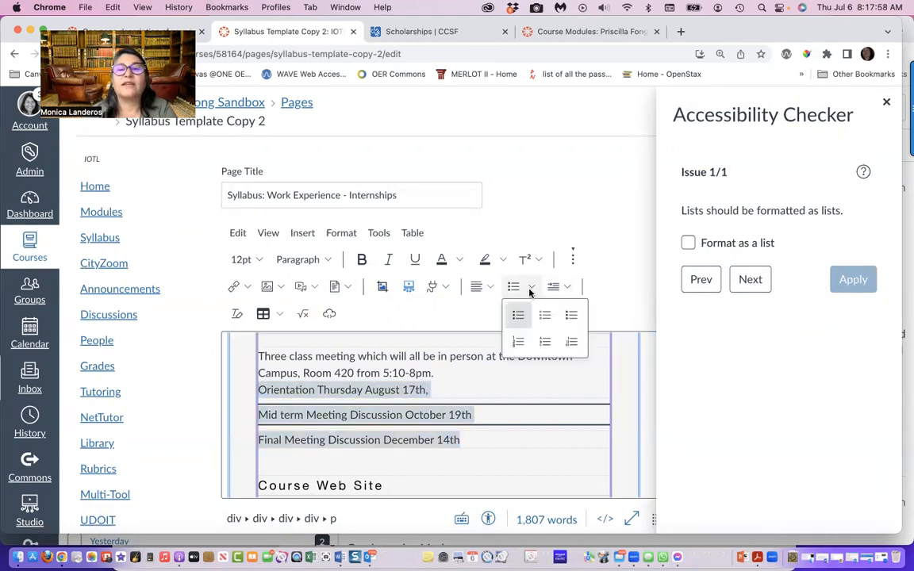
{"action": "left_click", "coordinate": [517, 343]}
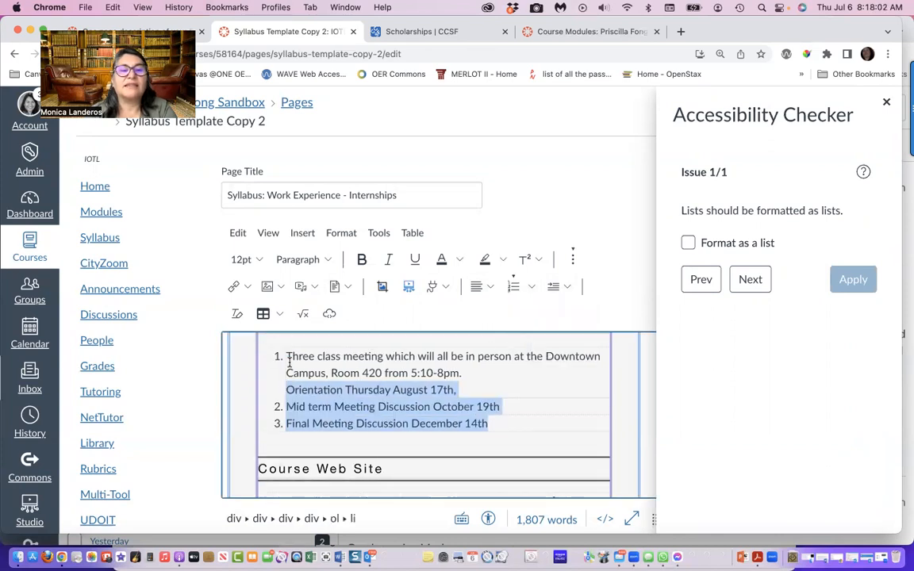
{"action": "scroll", "coordinate": [289, 365], "scroll_direction": "up", "scroll_amount": 1}
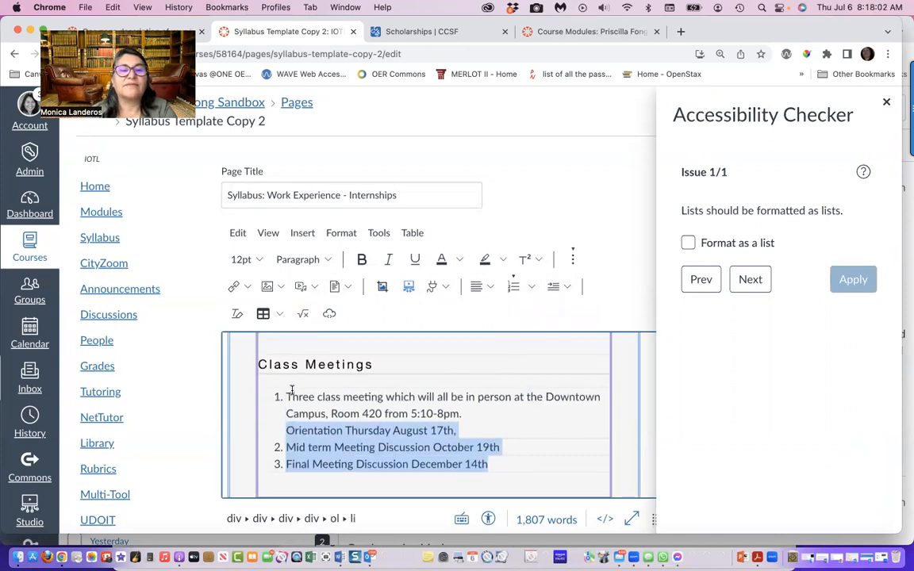
{"action": "left_click", "coordinate": [286, 431]}
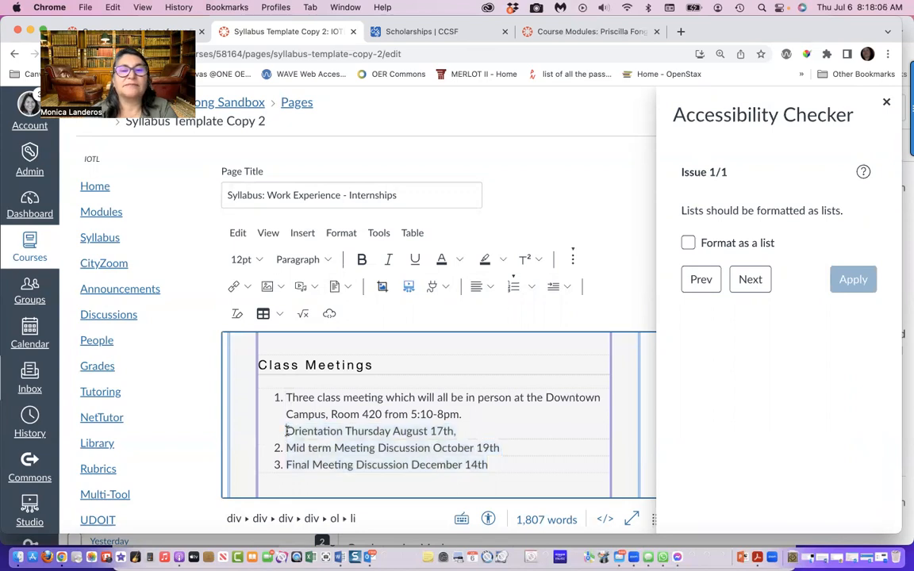
{"action": "key", "text": "BackSpace"}
{"action": "key", "text": "Return"}
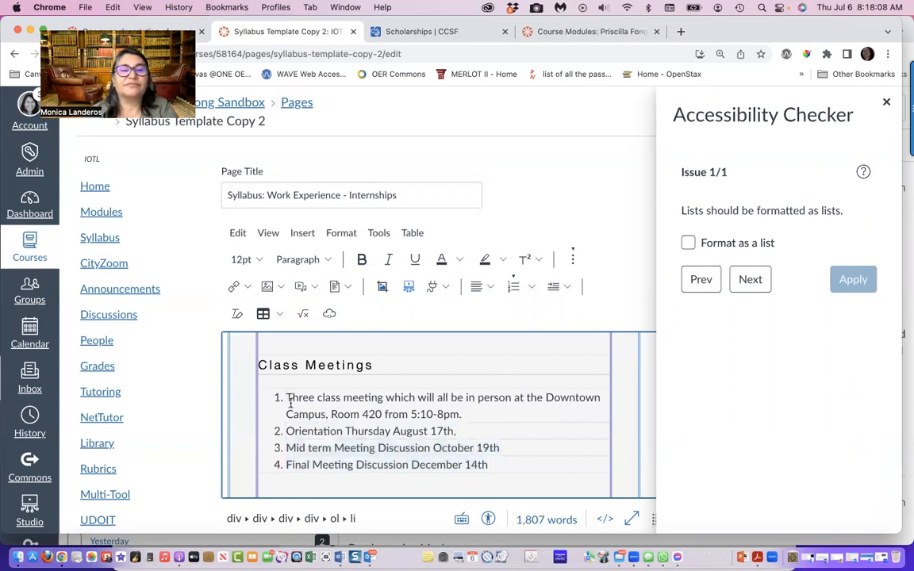
{"action": "key", "text": "BackSpace"}
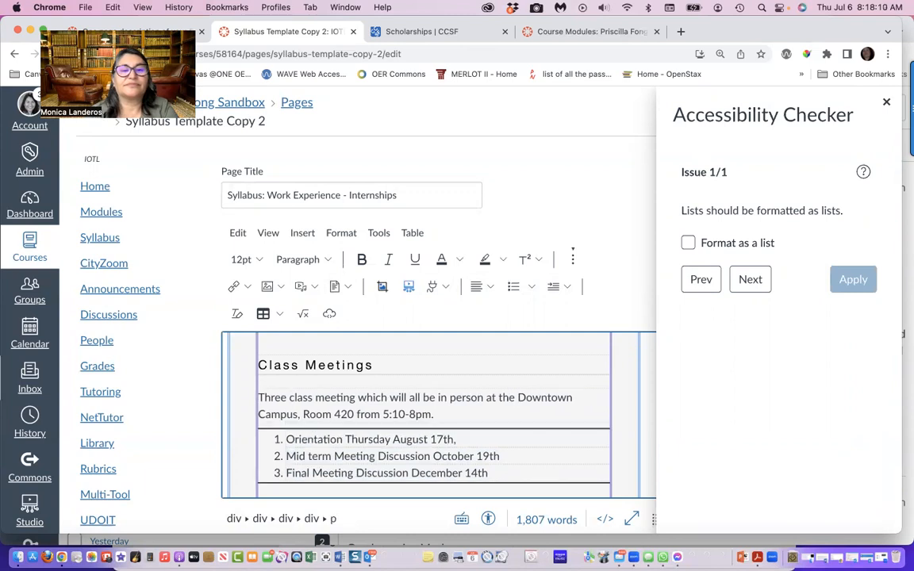
Review the Class Meetings list, rerun the Accessibility Checker on the syllabus page, and close the checker
{"action": "scroll", "coordinate": [343, 416], "scroll_direction": "down", "scroll_amount": 1}
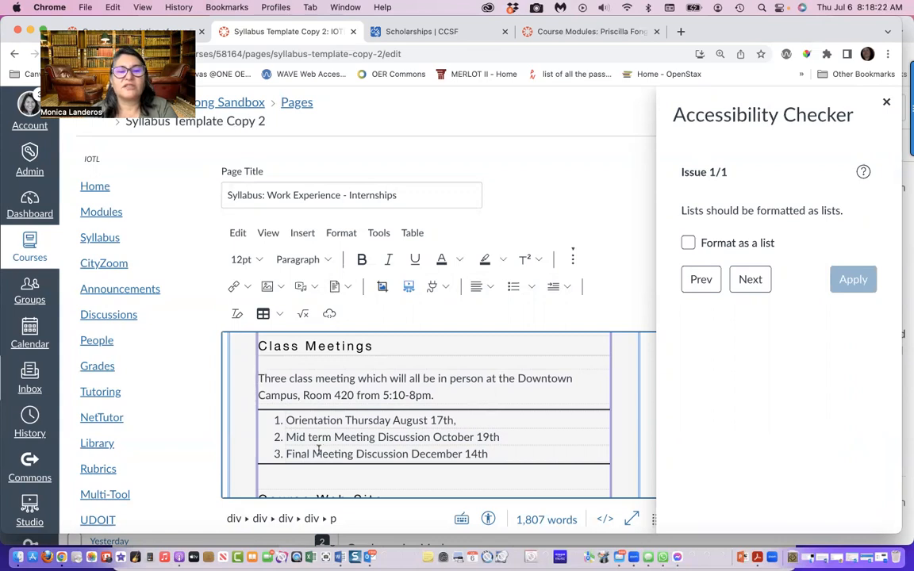
{"action": "scroll", "coordinate": [329, 469], "scroll_direction": "down", "scroll_amount": 2}
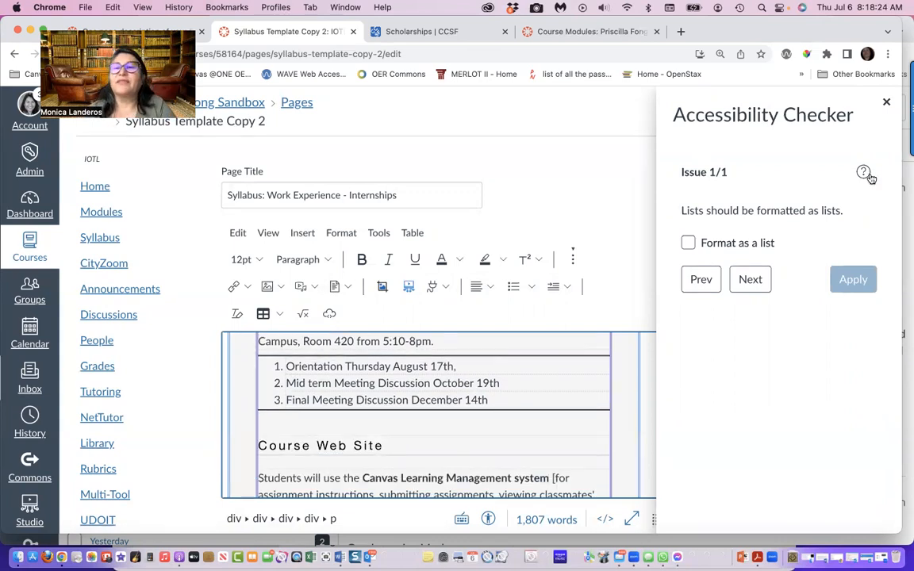
{"action": "left_click", "coordinate": [888, 102]}
{"action": "scroll", "coordinate": [572, 444], "scroll_direction": "down", "scroll_amount": 2}
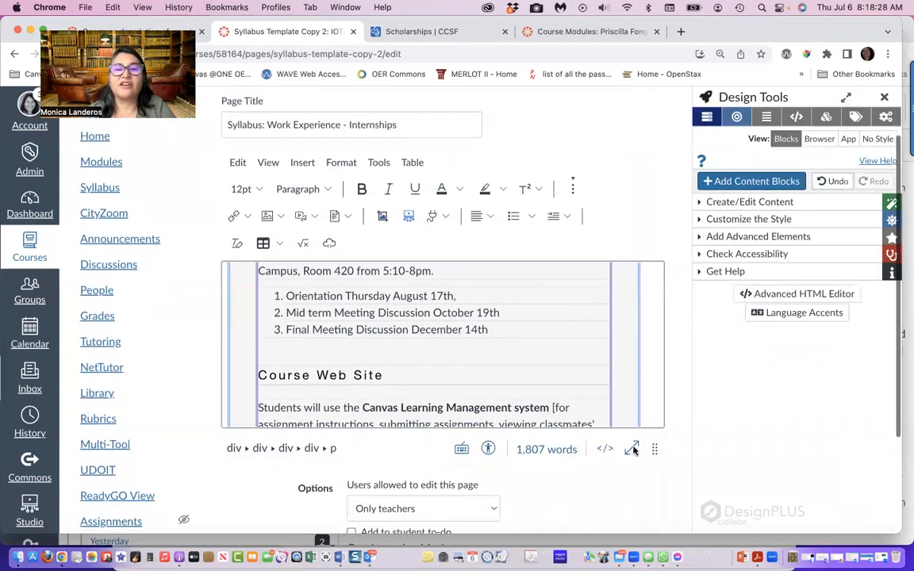
{"action": "left_click", "coordinate": [490, 449]}
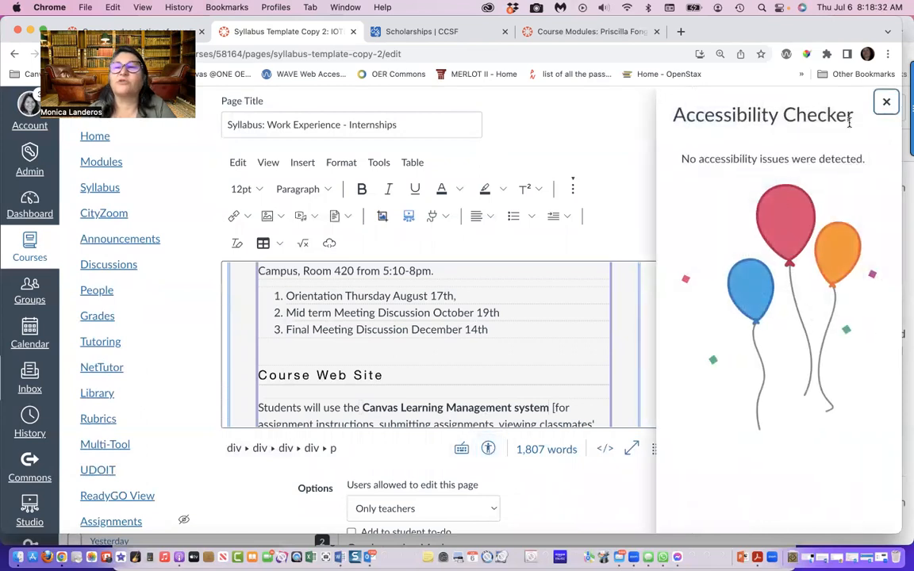
{"action": "left_click", "coordinate": [886, 103]}
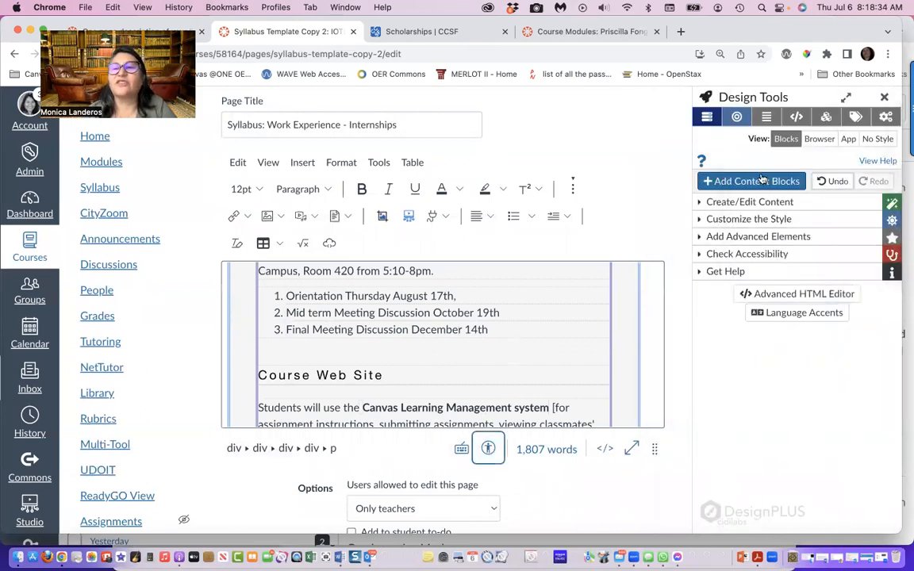
Examine the page's Heading Outline in the Design Tools accessibility check for correct heading nesting, and collapse it
{"action": "left_click", "coordinate": [705, 254]}
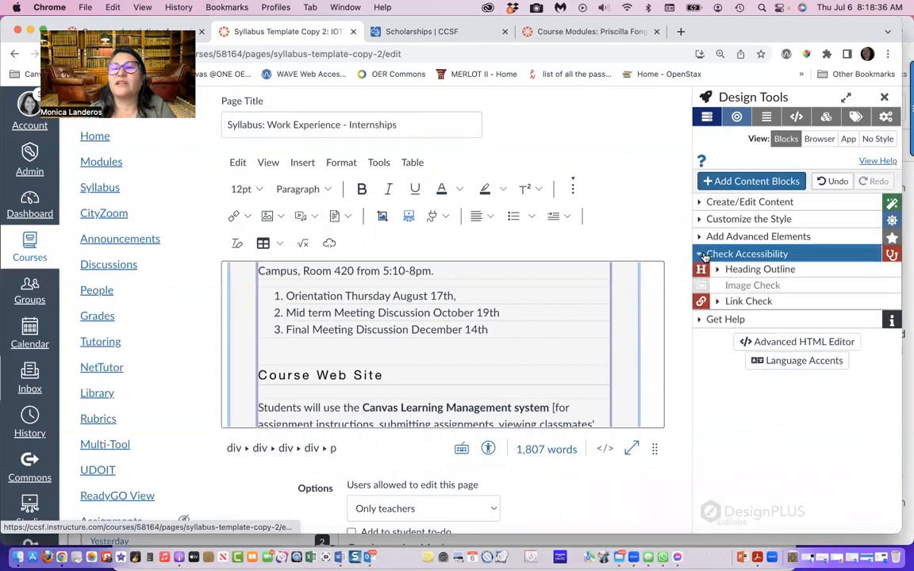
{"action": "left_click", "coordinate": [715, 271]}
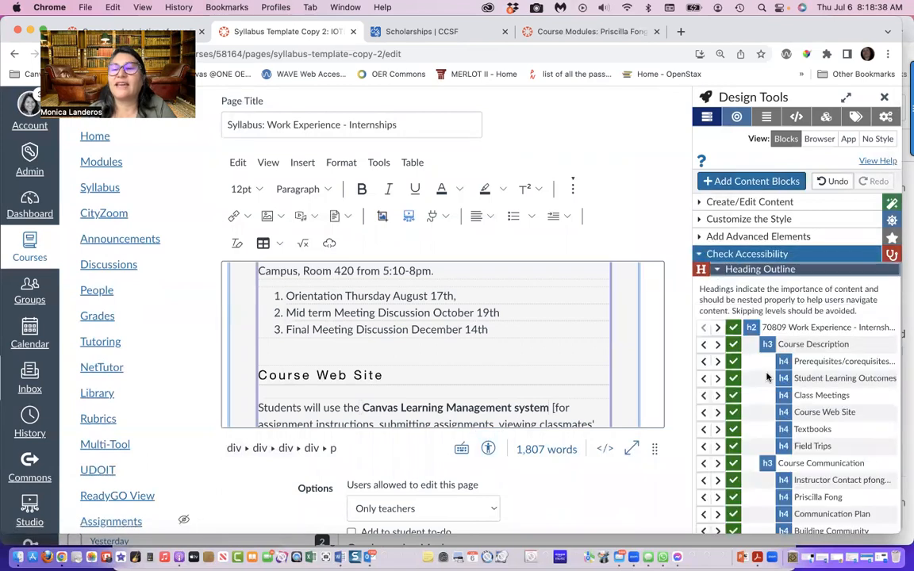
{"action": "scroll", "coordinate": [767, 378], "scroll_direction": "down", "scroll_amount": 3}
{"action": "scroll", "coordinate": [758, 357], "scroll_direction": "down", "scroll_amount": 10}
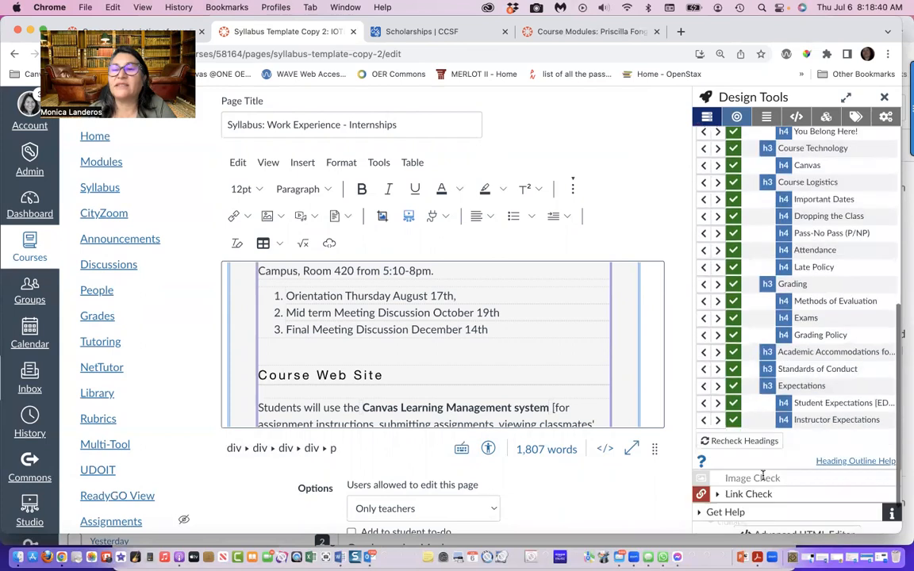
{"action": "scroll", "coordinate": [763, 478], "scroll_direction": "up", "scroll_amount": 10}
{"action": "scroll", "coordinate": [763, 478], "scroll_direction": "up", "scroll_amount": 5}
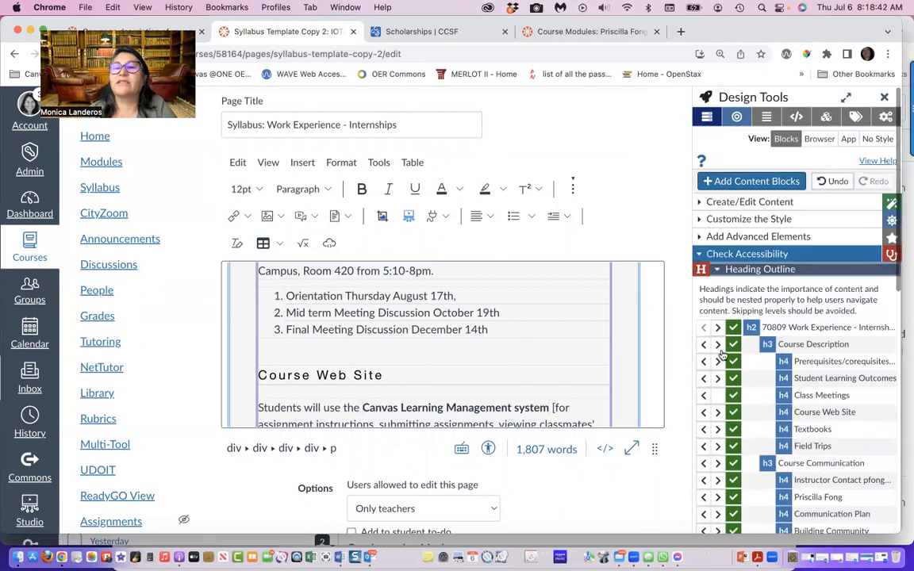
{"action": "left_click", "coordinate": [716, 271]}
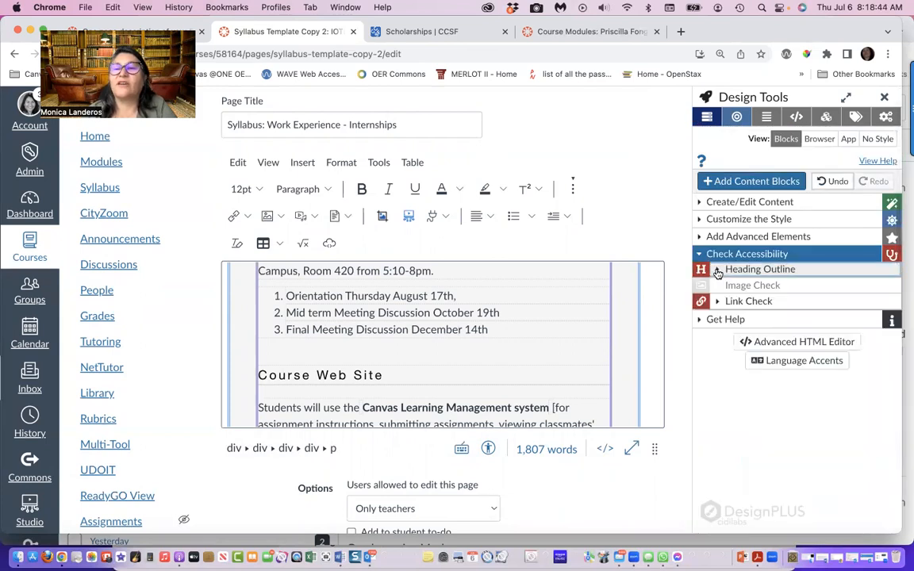
Review the syllabus page's links with the Design Tools Link Check, and save the page without publishing it
{"action": "left_click", "coordinate": [718, 301]}
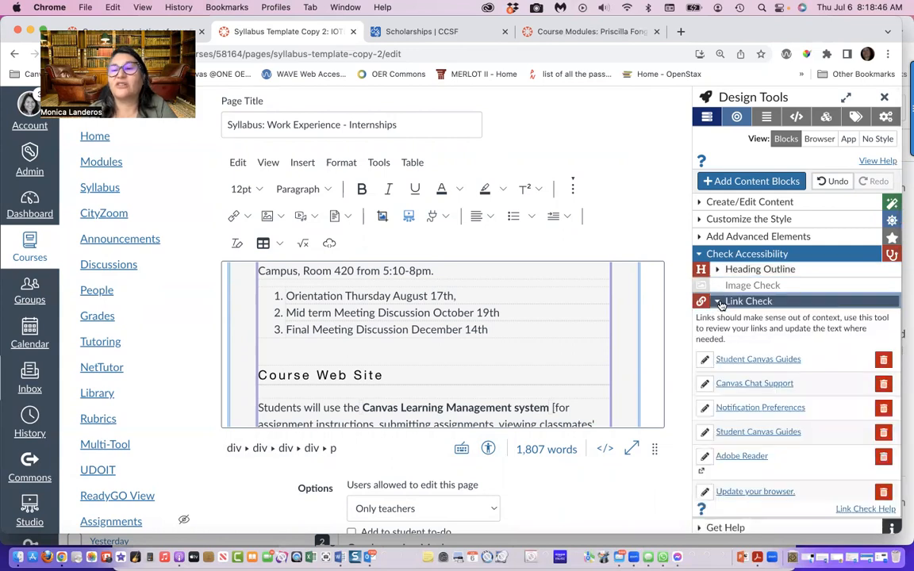
{"action": "scroll", "coordinate": [719, 303], "scroll_direction": "down", "scroll_amount": 2}
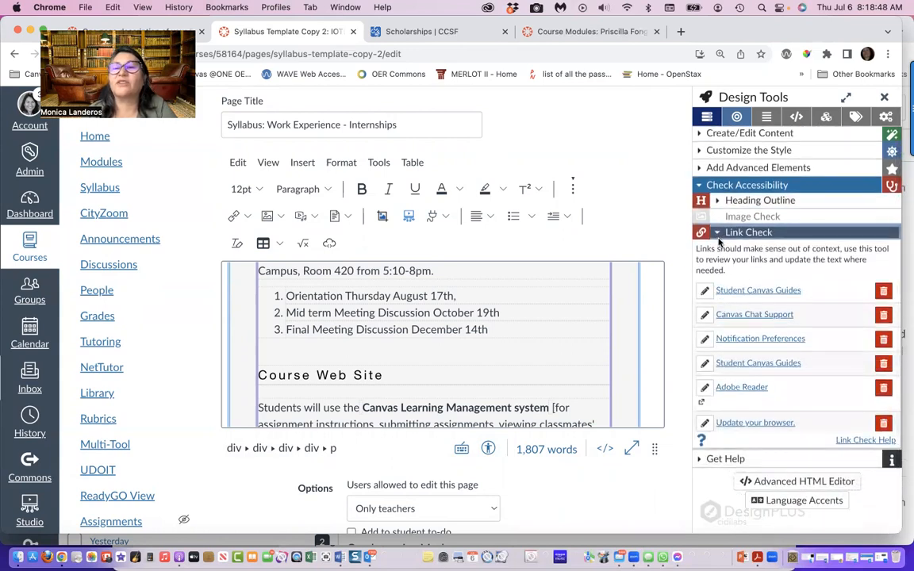
{"action": "left_click", "coordinate": [718, 233]}
{"action": "scroll", "coordinate": [611, 496], "scroll_direction": "down", "scroll_amount": 2}
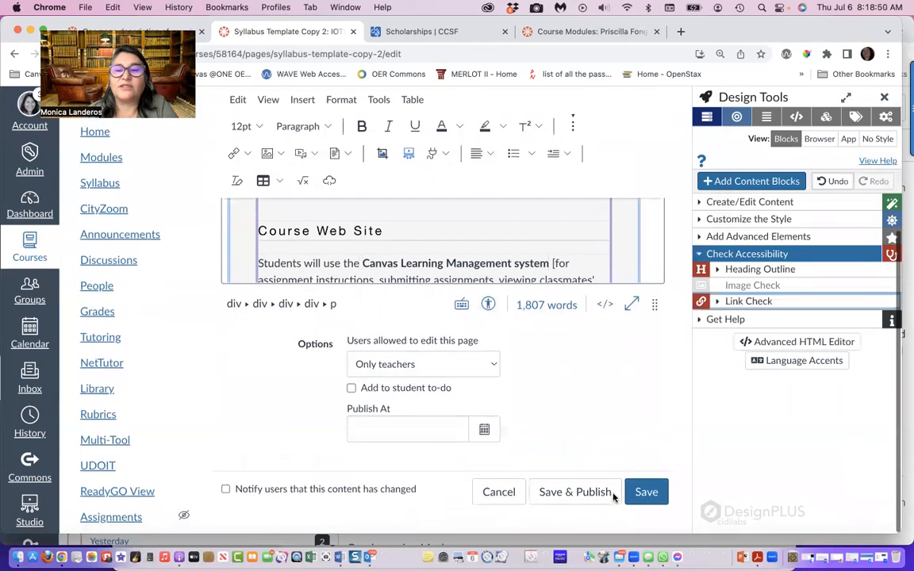
{"action": "left_click", "coordinate": [647, 496]}
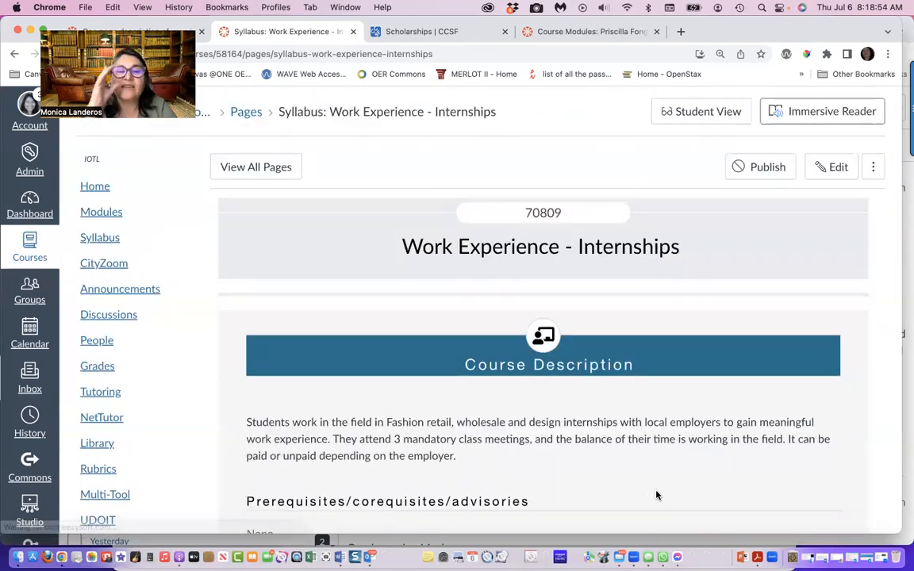
View the saved syllabus page's revision history and close it
{"action": "left_click", "coordinate": [874, 167]}
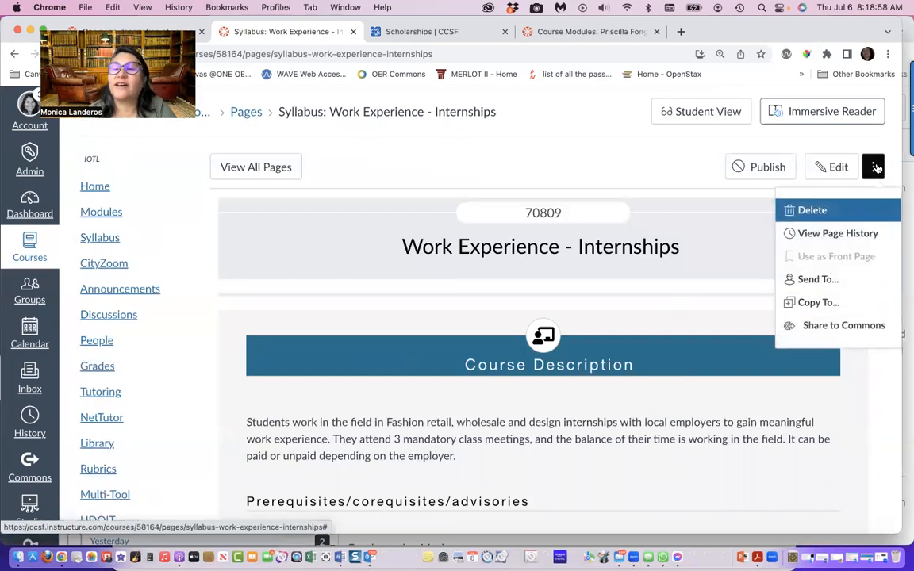
{"action": "left_click", "coordinate": [806, 232]}
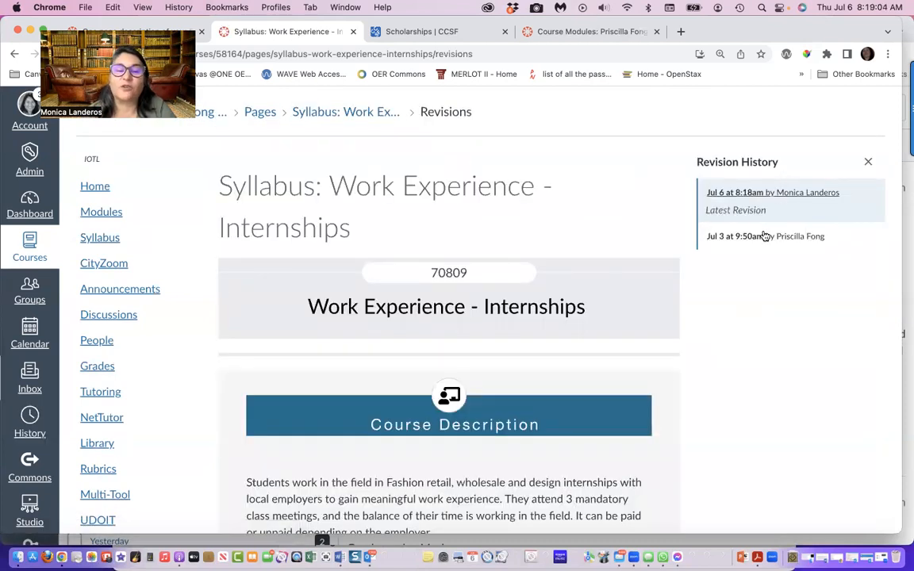
{"action": "left_click", "coordinate": [867, 163]}
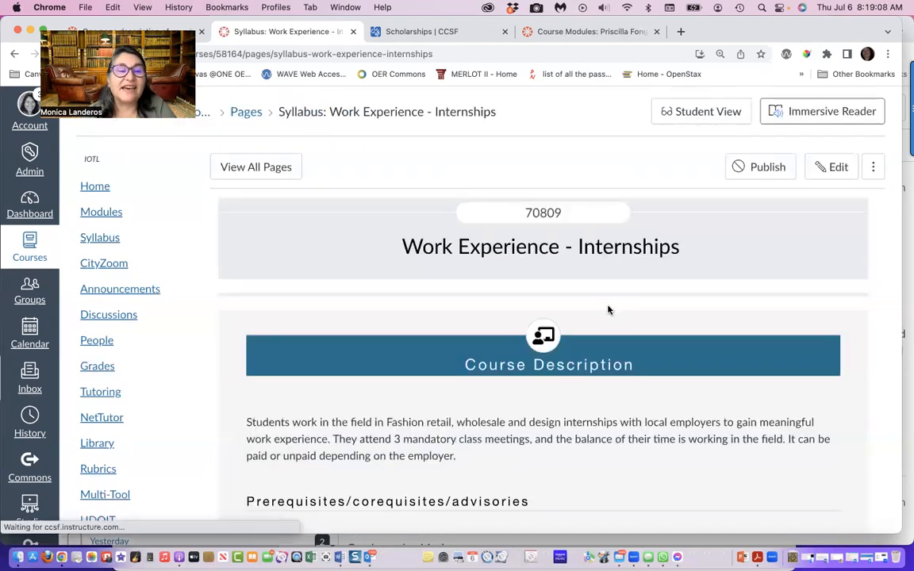
Look at the course's built-in Syllabus page, and return to the Syllabus: Work Experience - Internships page
{"action": "left_click", "coordinate": [111, 238]}
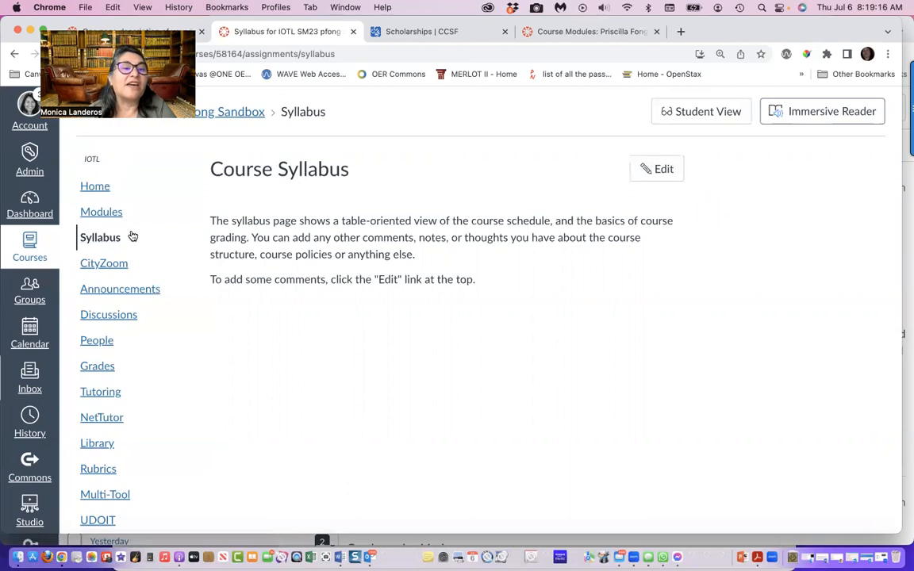
{"action": "left_click", "coordinate": [13, 54]}
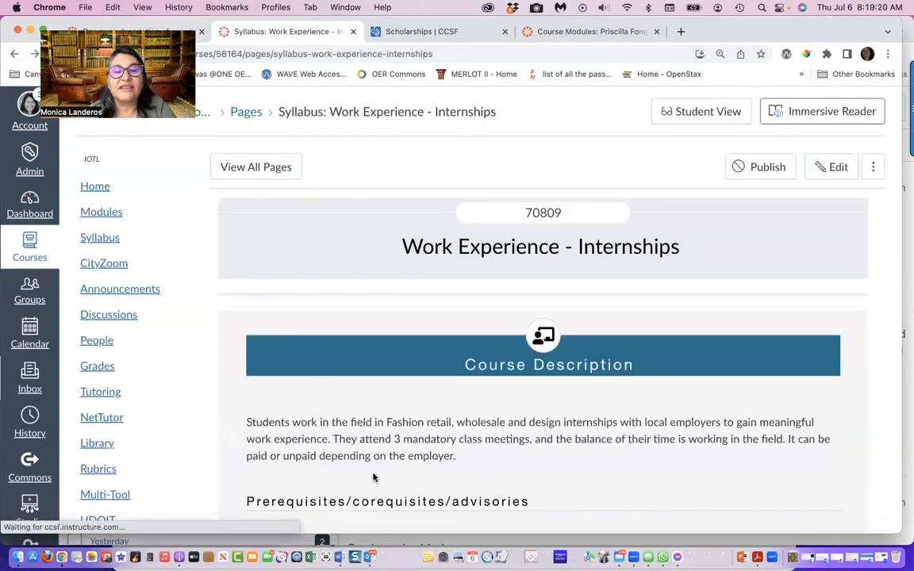
{"action": "scroll", "coordinate": [375, 478], "scroll_direction": "down", "scroll_amount": 3}
{"action": "scroll", "coordinate": [375, 477], "scroll_direction": "up", "scroll_amount": 2}
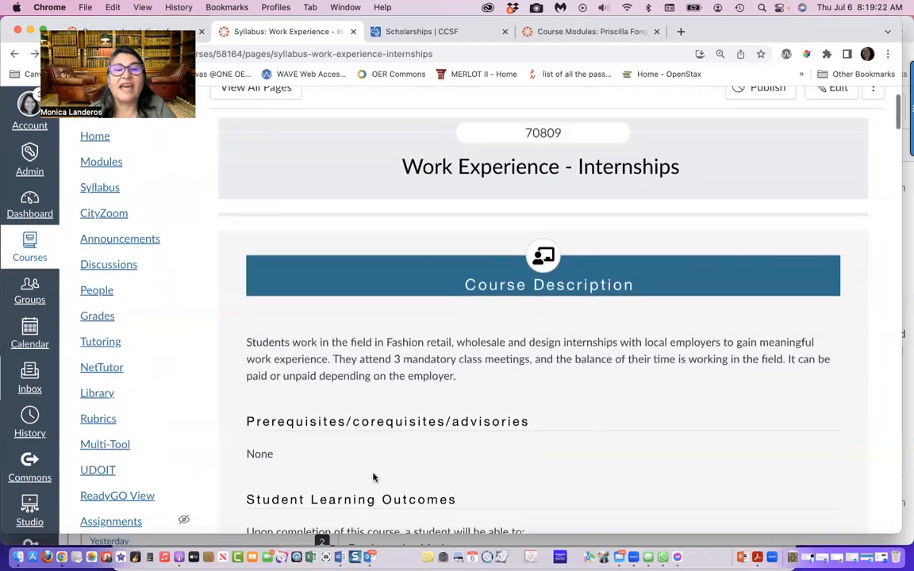
{"action": "scroll", "coordinate": [374, 477], "scroll_direction": "up", "scroll_amount": 2}
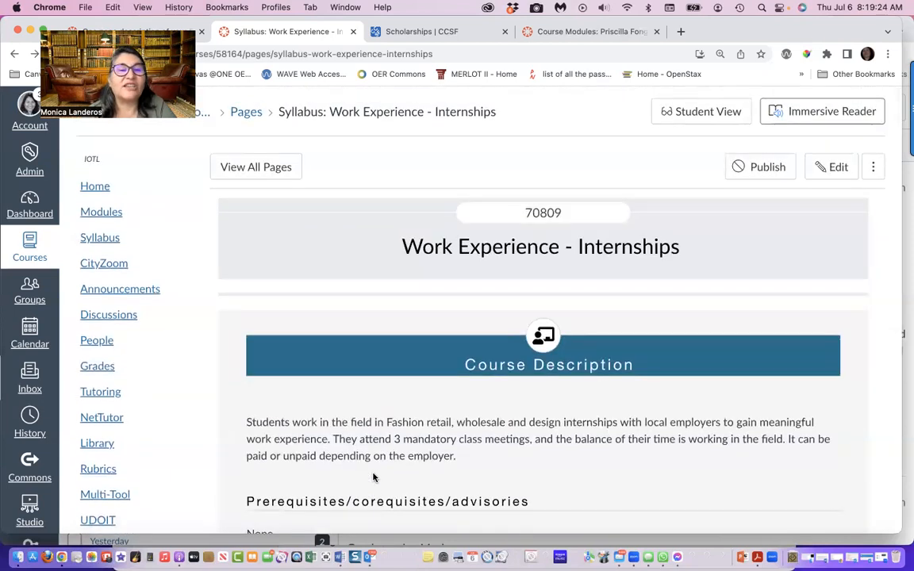
Copy the complete HTML code of the Syllabus: Work Experience - Internships page, and leave its editor without saving
{"action": "left_click", "coordinate": [832, 167]}
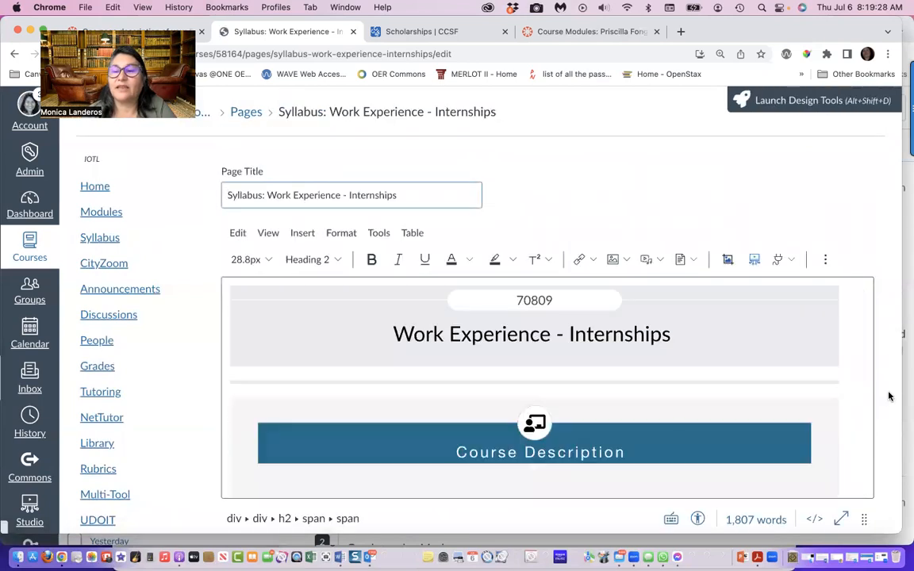
{"action": "left_click", "coordinate": [814, 520]}
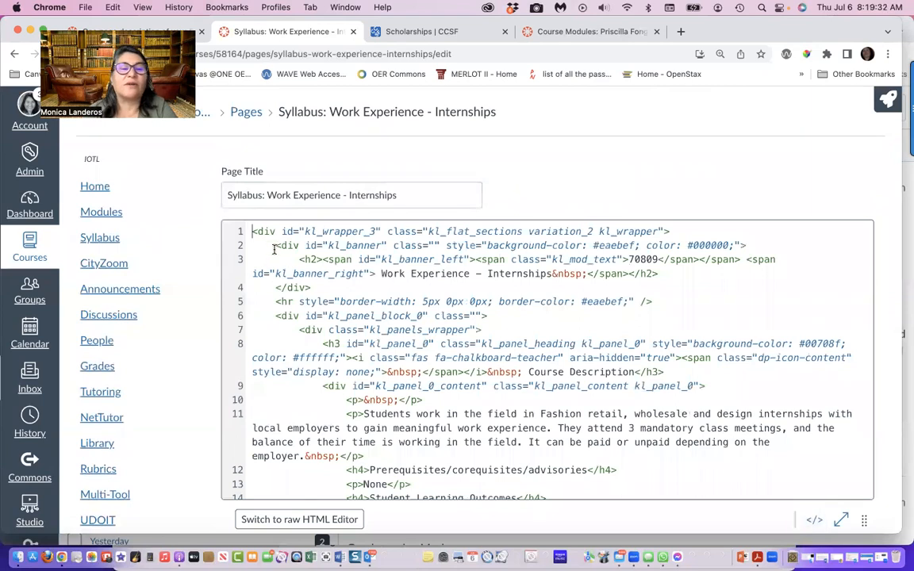
{"action": "left_click_drag", "start_coordinate": [249, 230], "coordinate": [351, 482]}
{"action": "scroll", "coordinate": [353, 482], "scroll_direction": "down", "scroll_amount": 20}
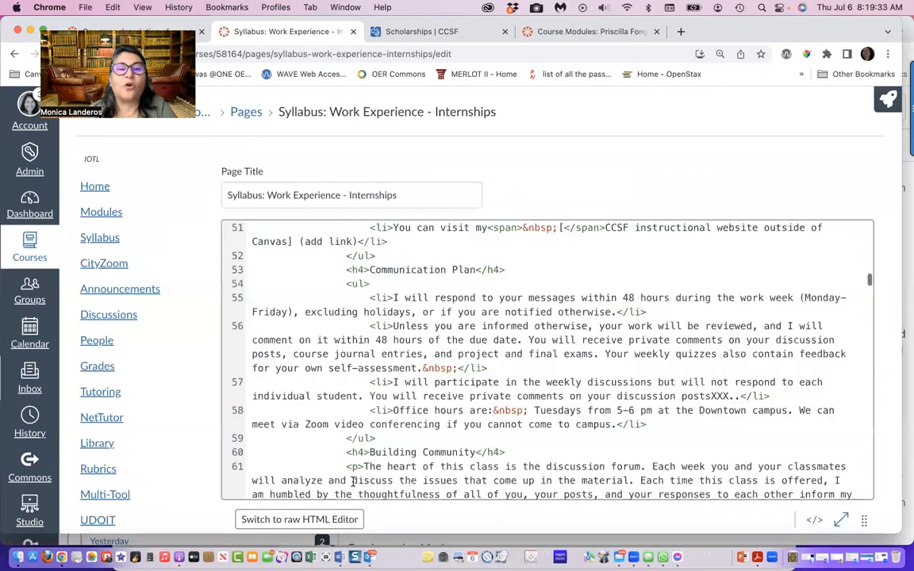
{"action": "scroll", "coordinate": [353, 482], "scroll_direction": "down", "scroll_amount": 20}
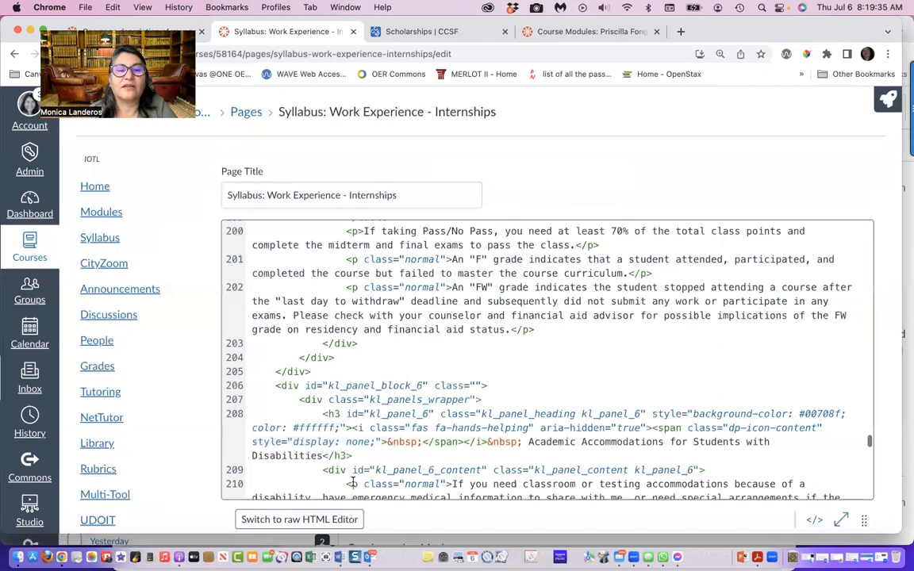
{"action": "left_click_drag", "start_coordinate": [353, 482], "coordinate": [311, 479]}
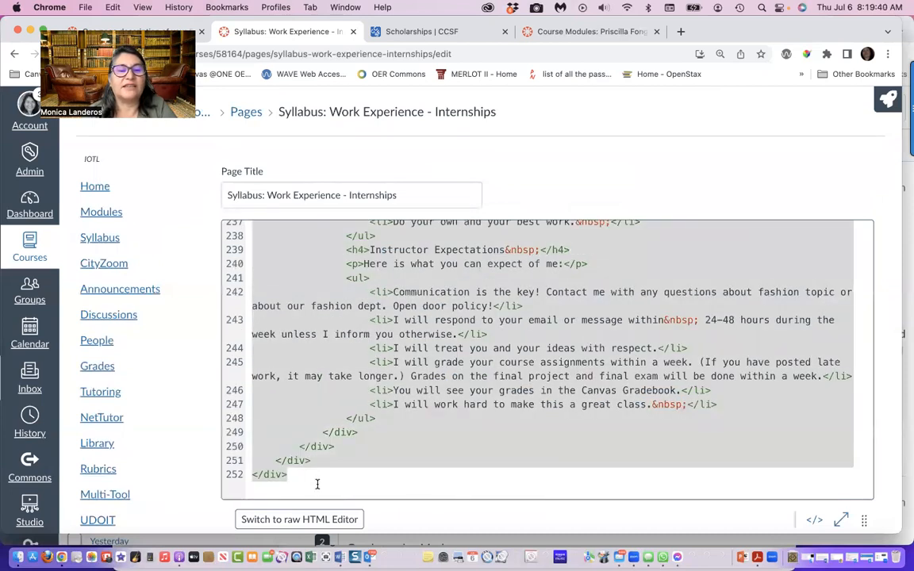
{"action": "left_click", "coordinate": [115, 9]}
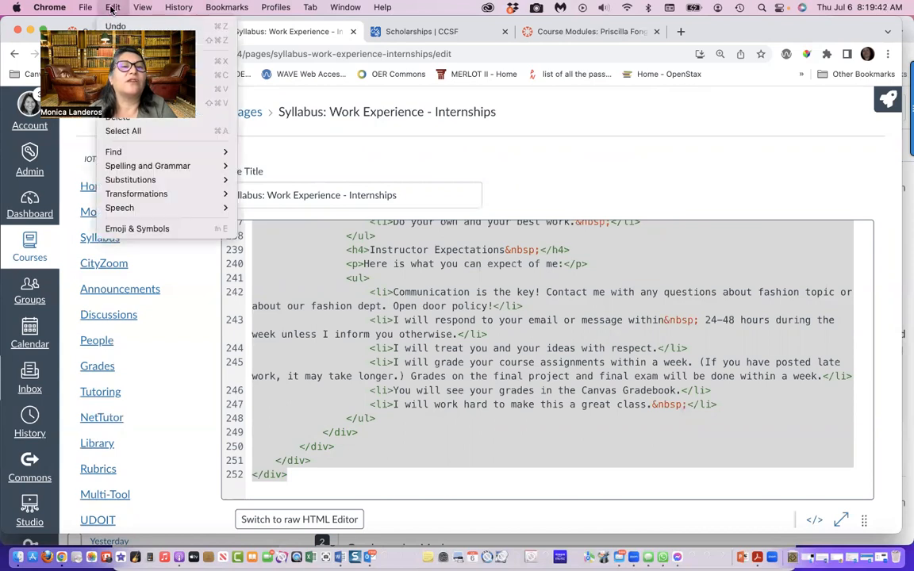
{"action": "left_click", "coordinate": [127, 75]}
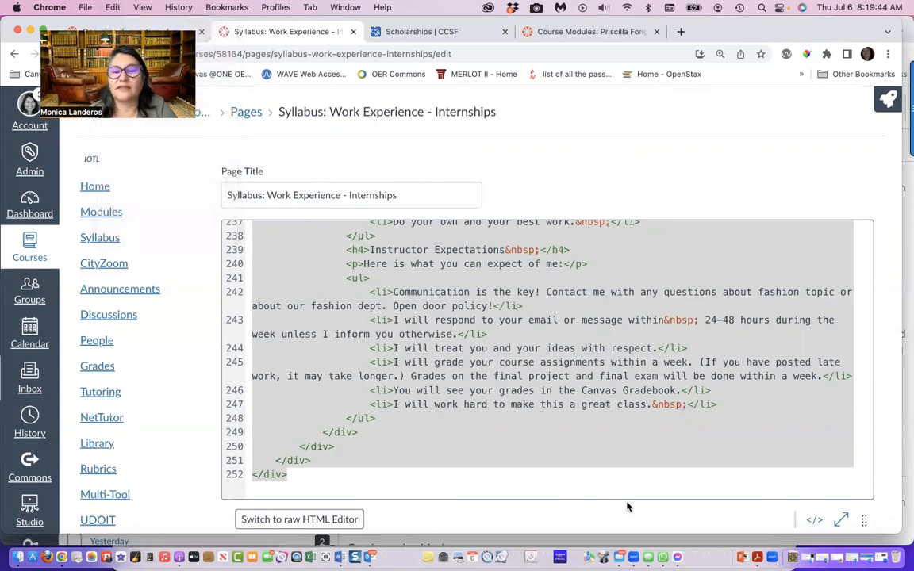
{"action": "scroll", "coordinate": [627, 506], "scroll_direction": "down", "scroll_amount": 5}
{"action": "left_click", "coordinate": [698, 496]}
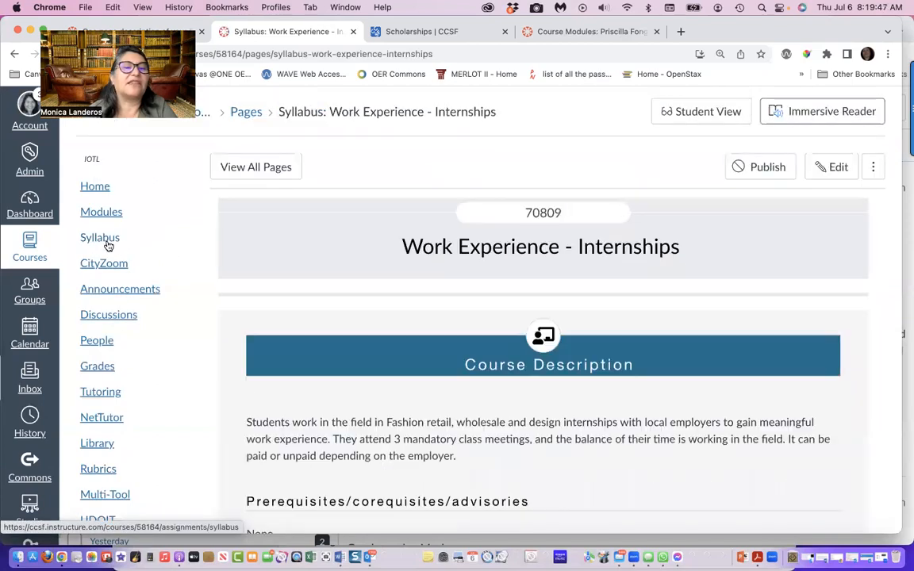
Paste the copied HTML code into the Syllabus Description of the course's built-in Syllabus, and return to the visual editor
{"action": "left_click", "coordinate": [107, 244]}
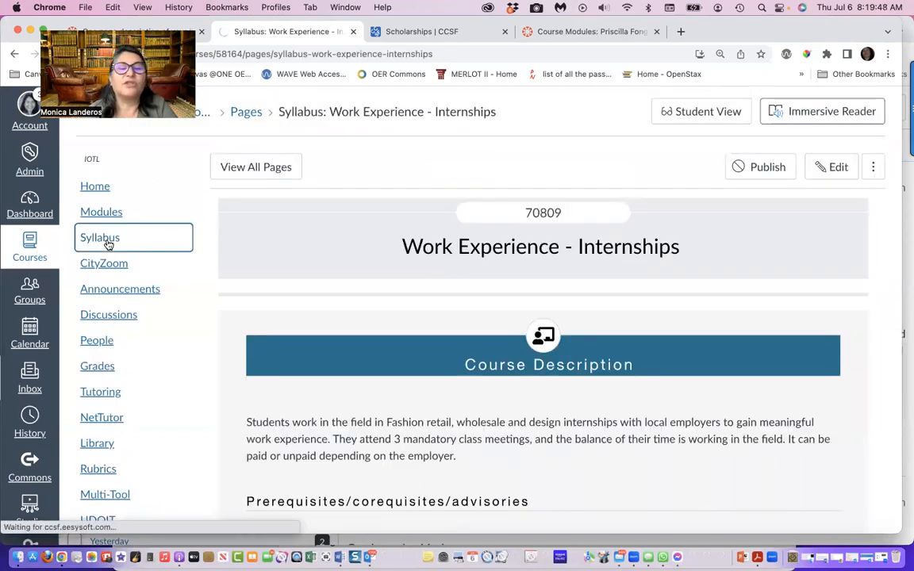
{"action": "left_click", "coordinate": [655, 174]}
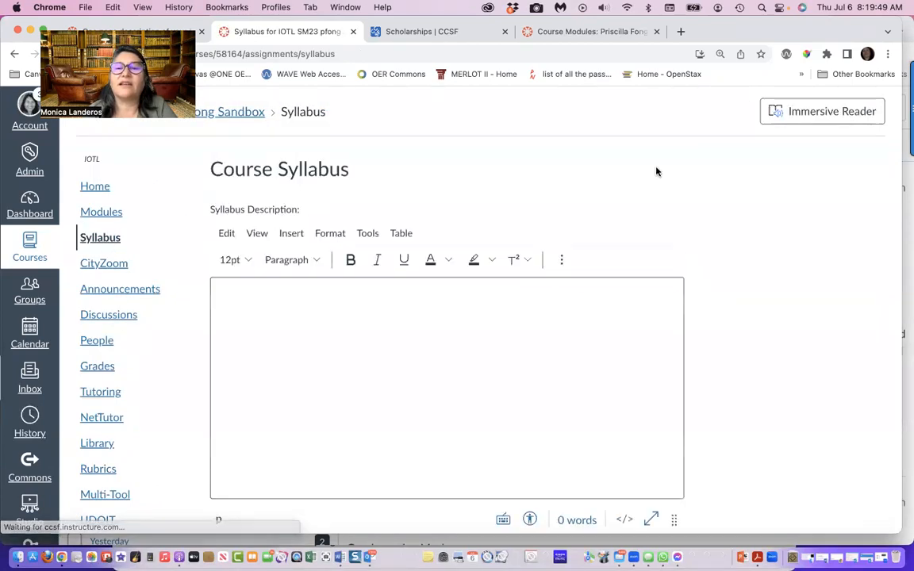
{"action": "scroll", "coordinate": [720, 338], "scroll_direction": "down", "scroll_amount": 1}
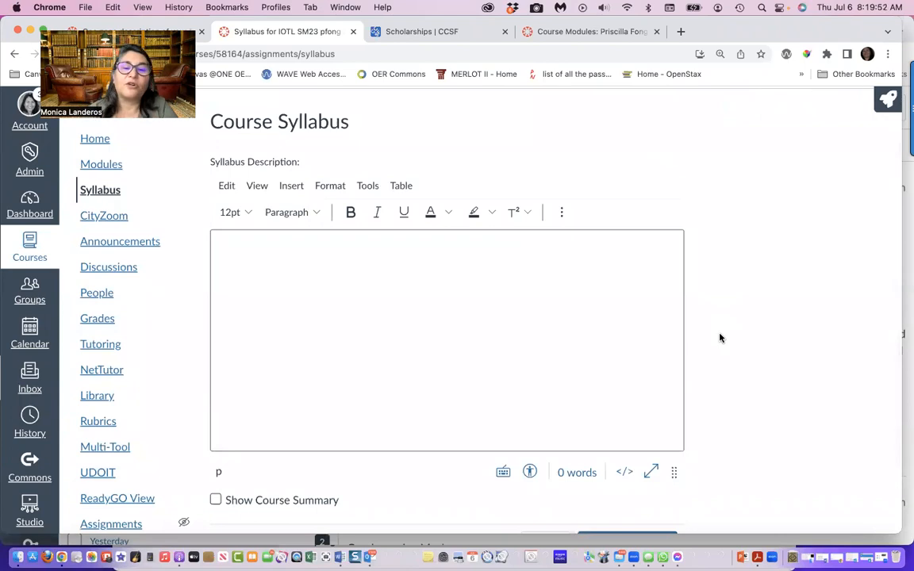
{"action": "scroll", "coordinate": [612, 418], "scroll_direction": "up", "scroll_amount": 1}
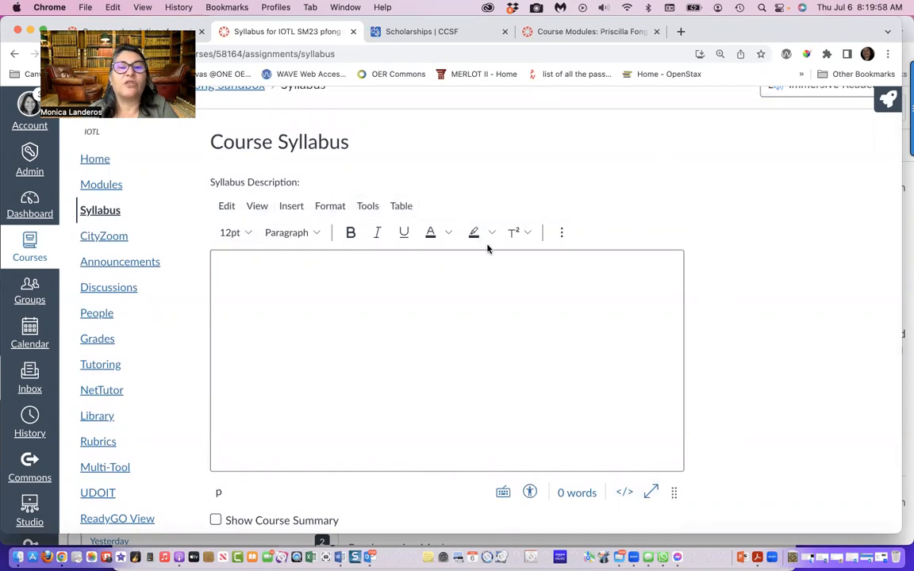
{"action": "left_click", "coordinate": [624, 494]}
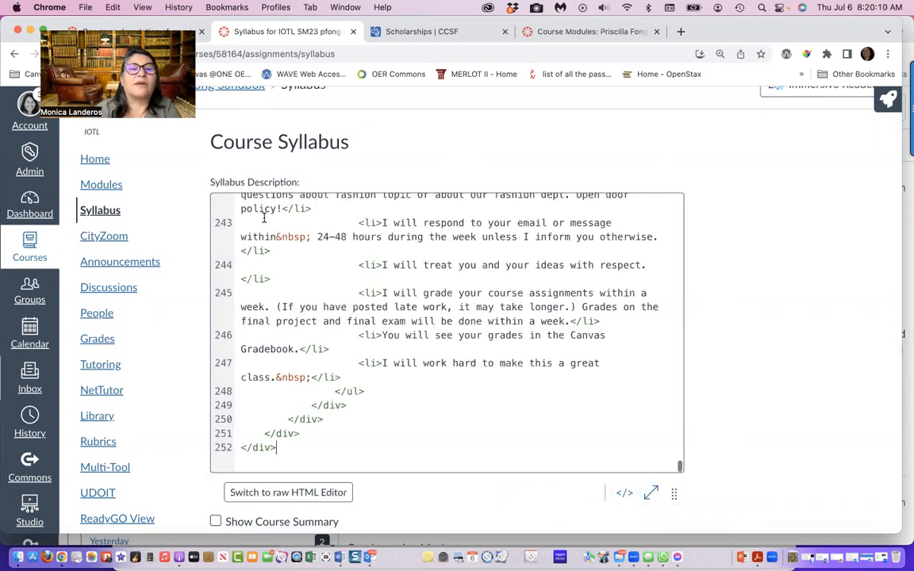
{"action": "scroll", "coordinate": [296, 276], "scroll_direction": "up", "scroll_amount": 10}
{"action": "scroll", "coordinate": [317, 278], "scroll_direction": "down", "scroll_amount": 10}
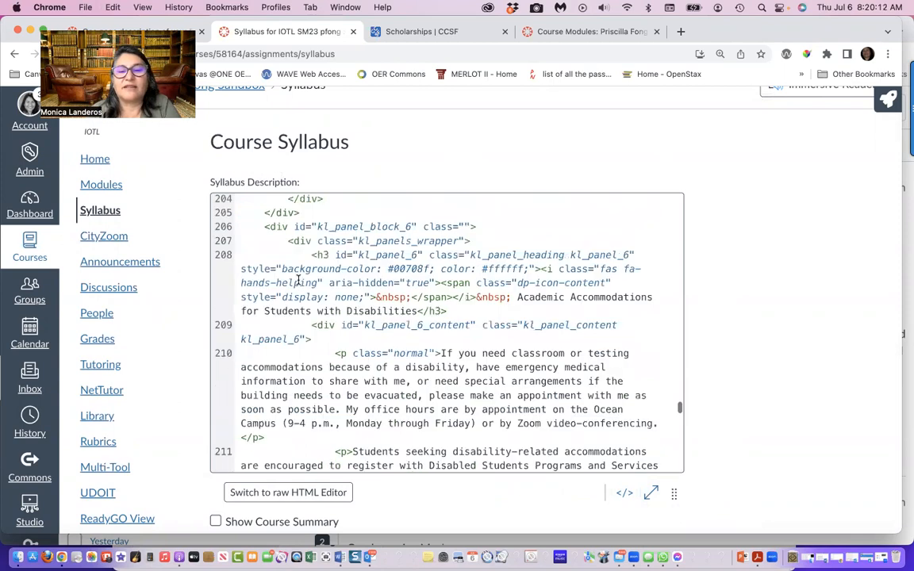
{"action": "left_click", "coordinate": [625, 493]}
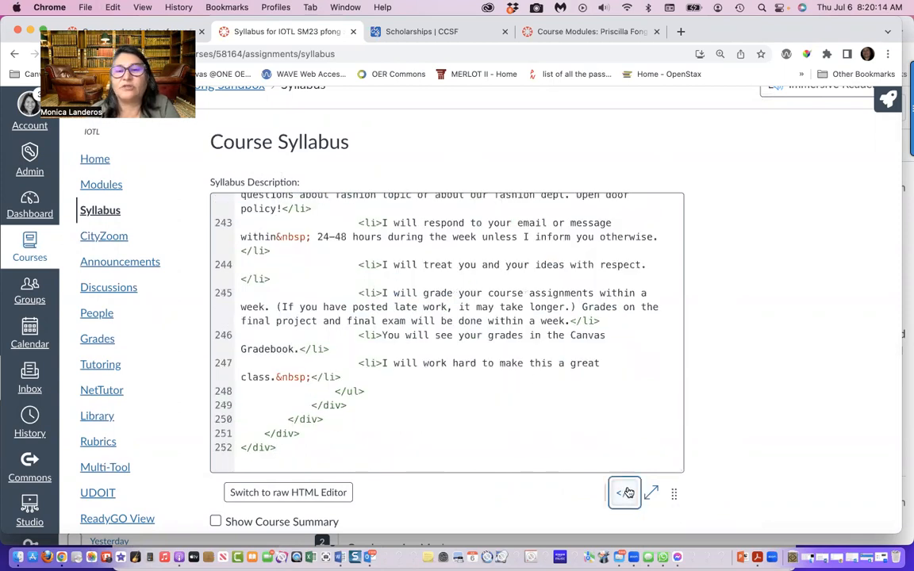
Turn on Show Course Summary for the course syllabus, and update the syllabus
{"action": "scroll", "coordinate": [802, 432], "scroll_direction": "down", "scroll_amount": 2}
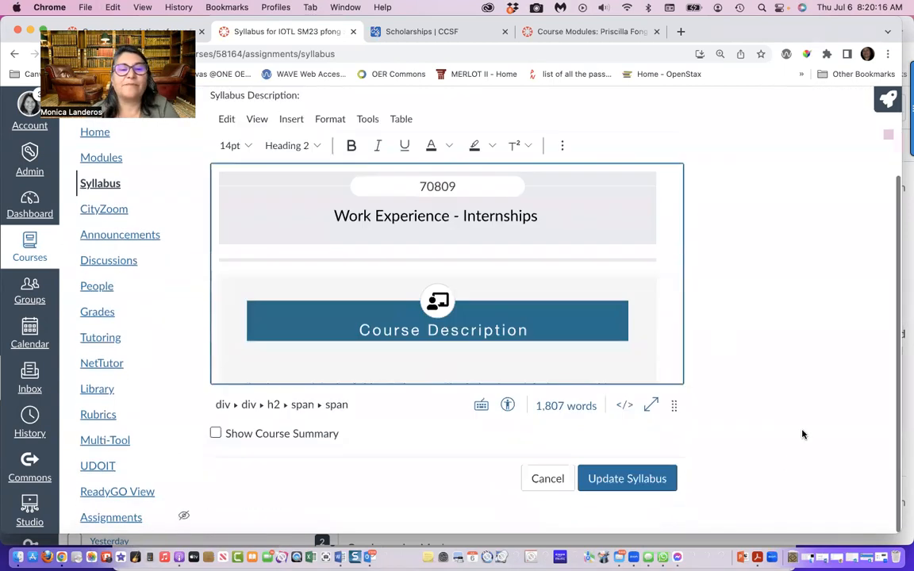
{"action": "left_click", "coordinate": [215, 439]}
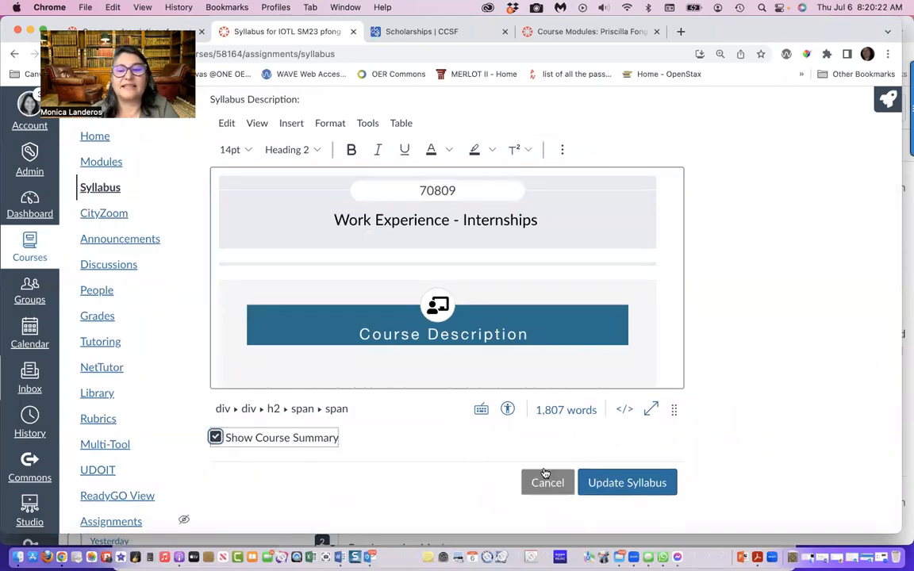
{"action": "left_click", "coordinate": [595, 485]}
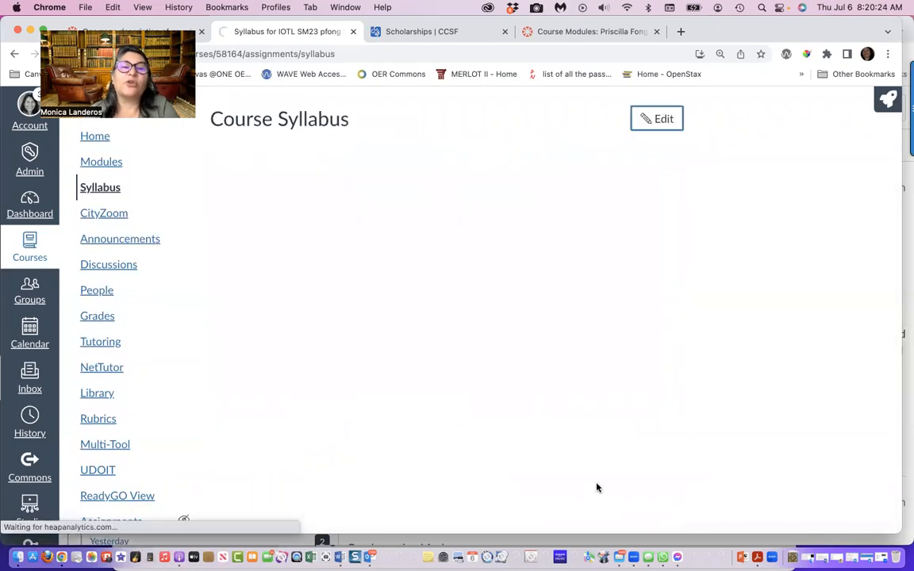
Review the published syllabus content and the Course Summary table of dates below it
{"action": "scroll", "coordinate": [597, 487], "scroll_direction": "down", "scroll_amount": 10}
{"action": "scroll", "coordinate": [596, 487], "scroll_direction": "down", "scroll_amount": 20}
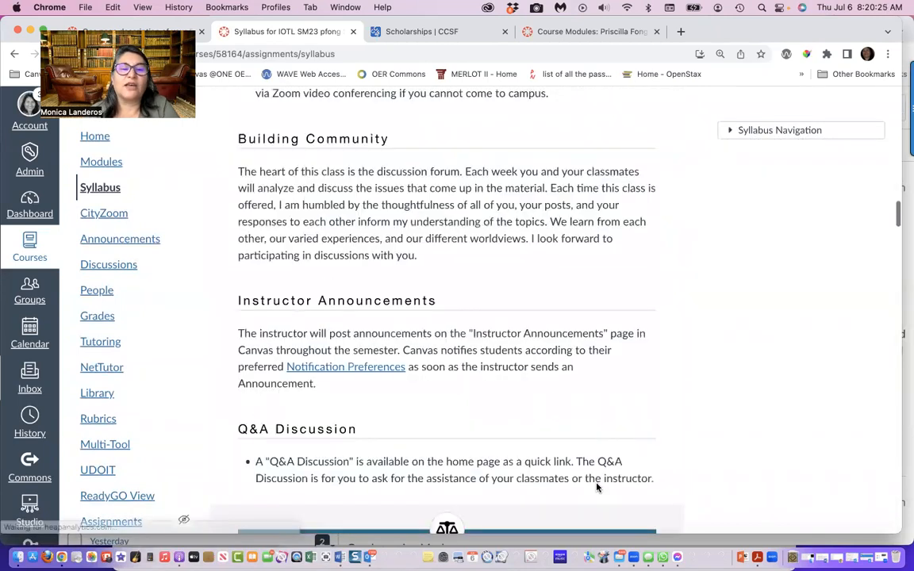
{"action": "scroll", "coordinate": [597, 487], "scroll_direction": "down", "scroll_amount": 20}
{"action": "scroll", "coordinate": [596, 487], "scroll_direction": "up", "scroll_amount": 15}
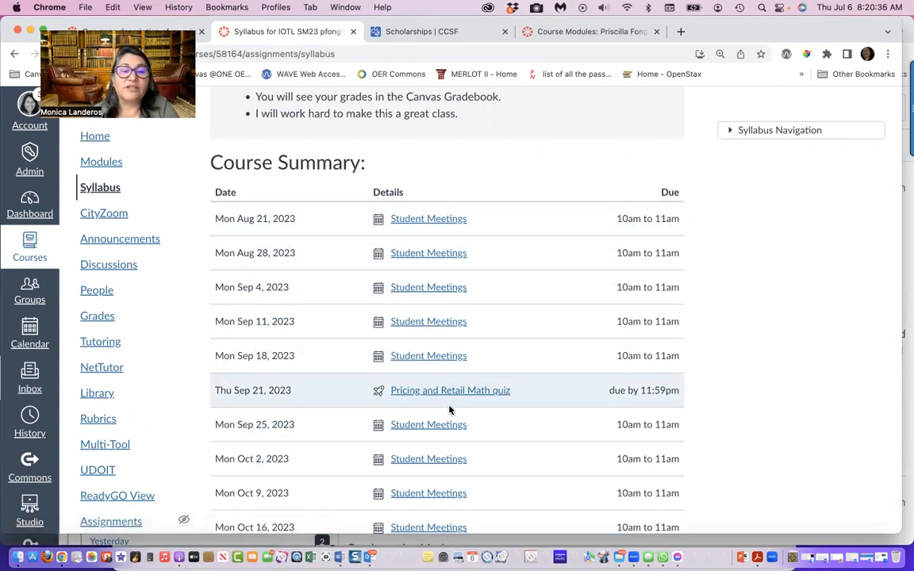
{"action": "scroll", "coordinate": [449, 409], "scroll_direction": "up", "scroll_amount": 15}
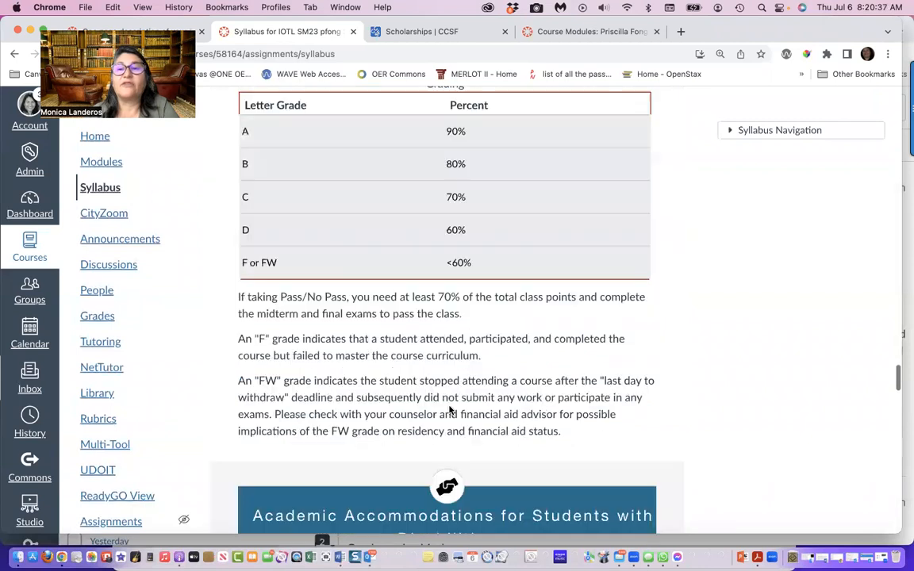
{"action": "scroll", "coordinate": [449, 410], "scroll_direction": "up", "scroll_amount": 15}
Jump to today's entry in the Course Summary, and expand the Syllabus Navigation outline
{"action": "scroll", "coordinate": [449, 409], "scroll_direction": "up", "scroll_amount": 15}
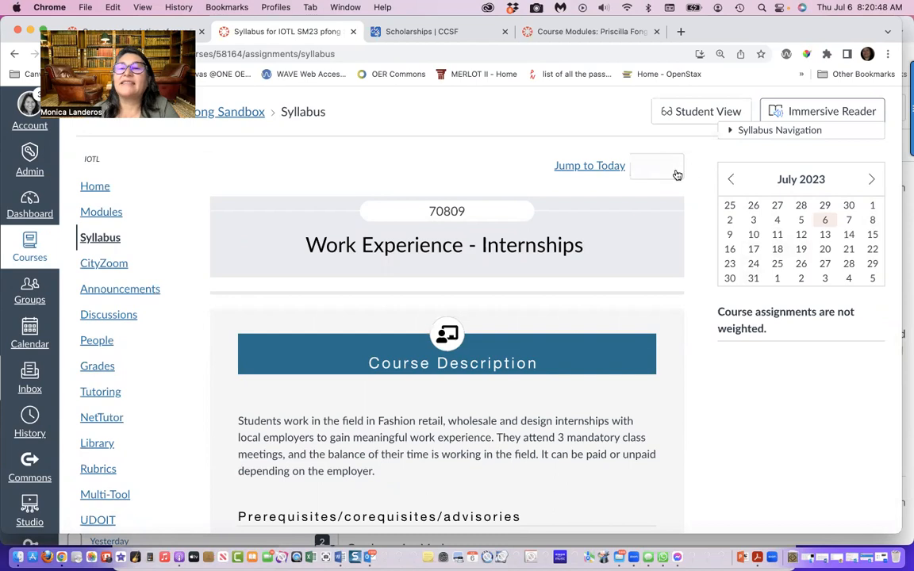
{"action": "left_click", "coordinate": [586, 168]}
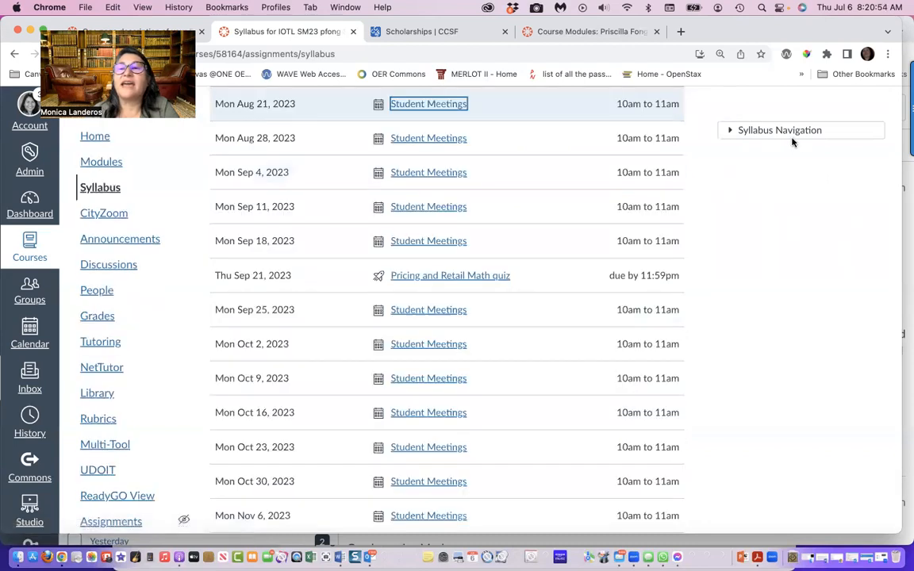
{"action": "left_click", "coordinate": [726, 133]}
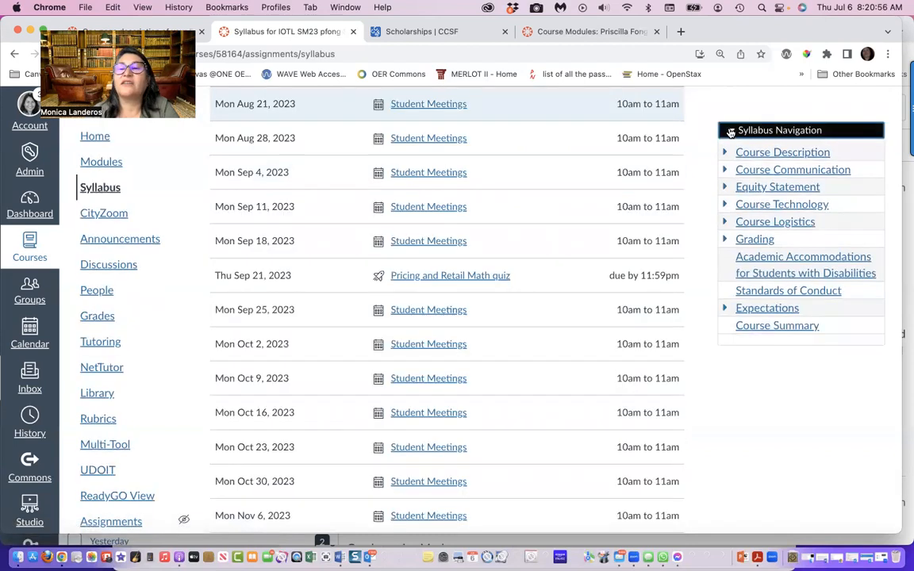
Jump to the Course Description section through the Syllabus Navigation outline, return to the start of the syllabus, and collapse the outline
{"action": "left_click", "coordinate": [760, 152]}
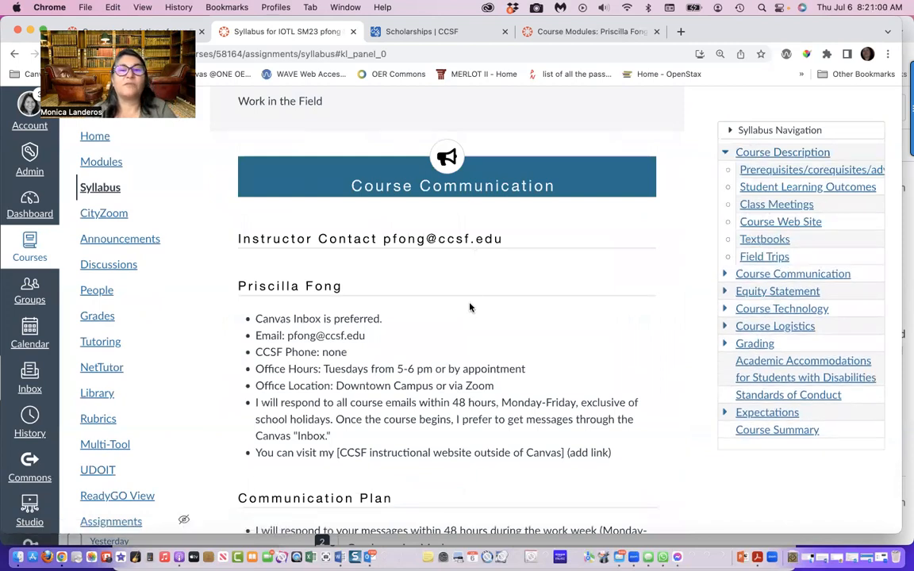
{"action": "scroll", "coordinate": [470, 306], "scroll_direction": "up", "scroll_amount": 10}
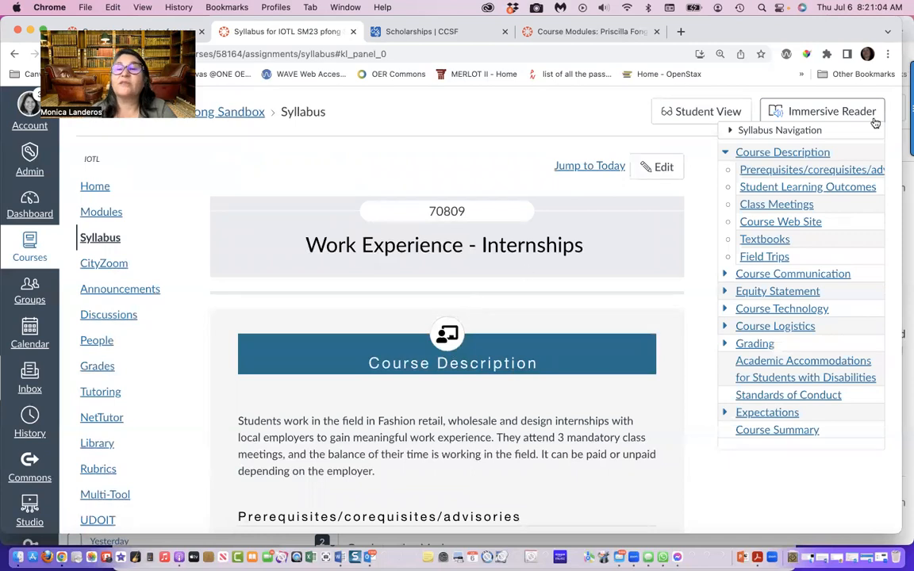
{"action": "left_click", "coordinate": [731, 133]}
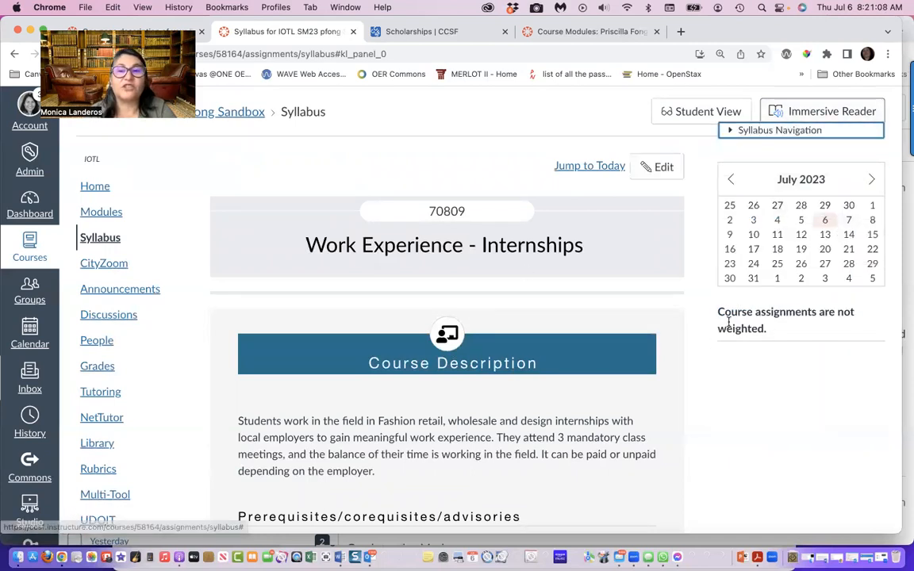
Turn off Show Course Summary for the course syllabus, update it, and check the end of the published page
{"action": "left_click", "coordinate": [664, 166]}
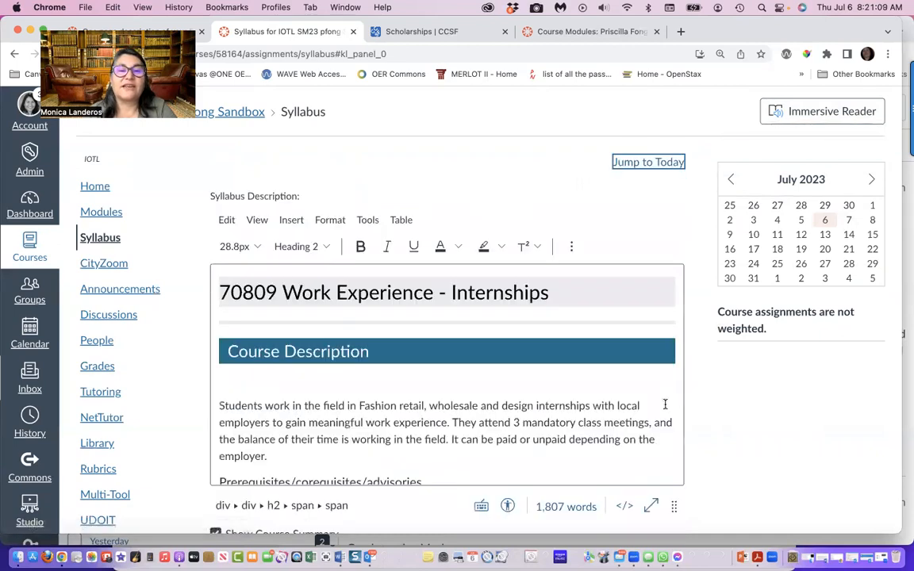
{"action": "scroll", "coordinate": [746, 472], "scroll_direction": "down", "scroll_amount": 2}
{"action": "scroll", "coordinate": [746, 473], "scroll_direction": "down", "scroll_amount": 1}
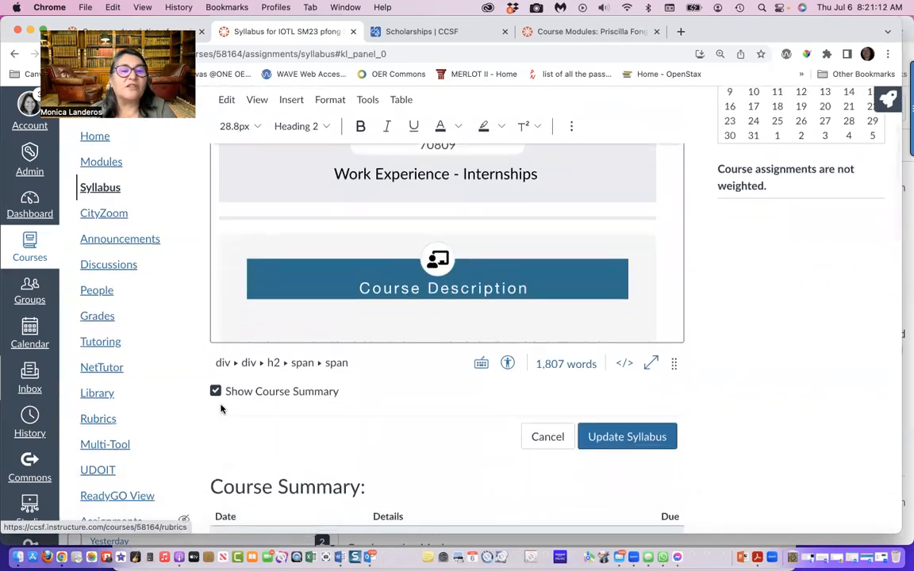
{"action": "left_click", "coordinate": [216, 392]}
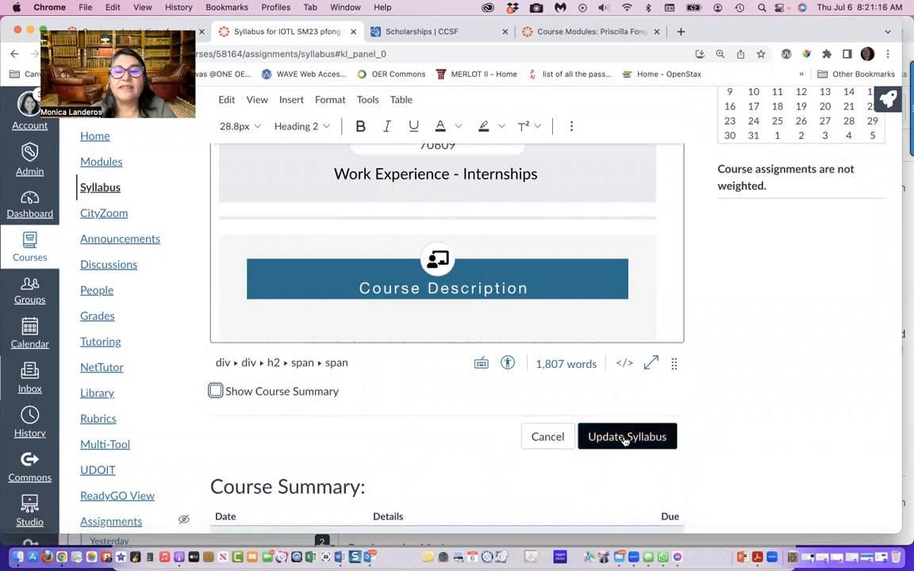
{"action": "left_click", "coordinate": [624, 435]}
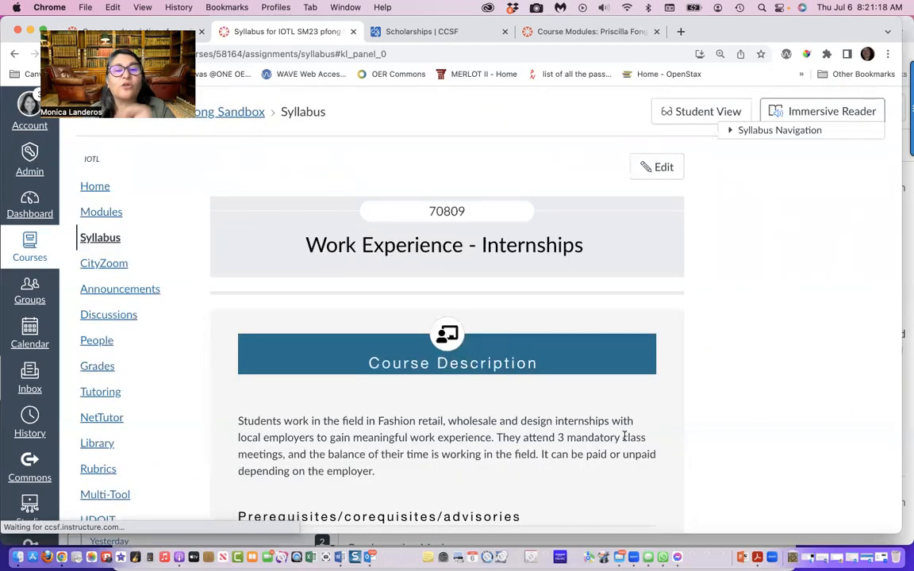
{"action": "scroll", "coordinate": [624, 436], "scroll_direction": "down", "scroll_amount": 20}
{"action": "scroll", "coordinate": [625, 435], "scroll_direction": "up", "scroll_amount": 6}
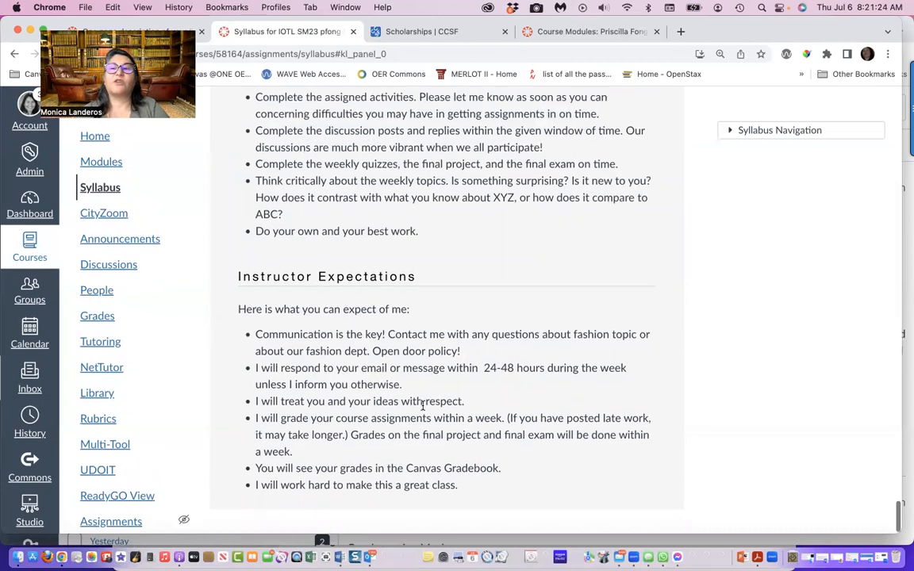
{"action": "scroll", "coordinate": [423, 406], "scroll_direction": "down", "scroll_amount": 15}
{"action": "scroll", "coordinate": [423, 409], "scroll_direction": "up", "scroll_amount": 15}
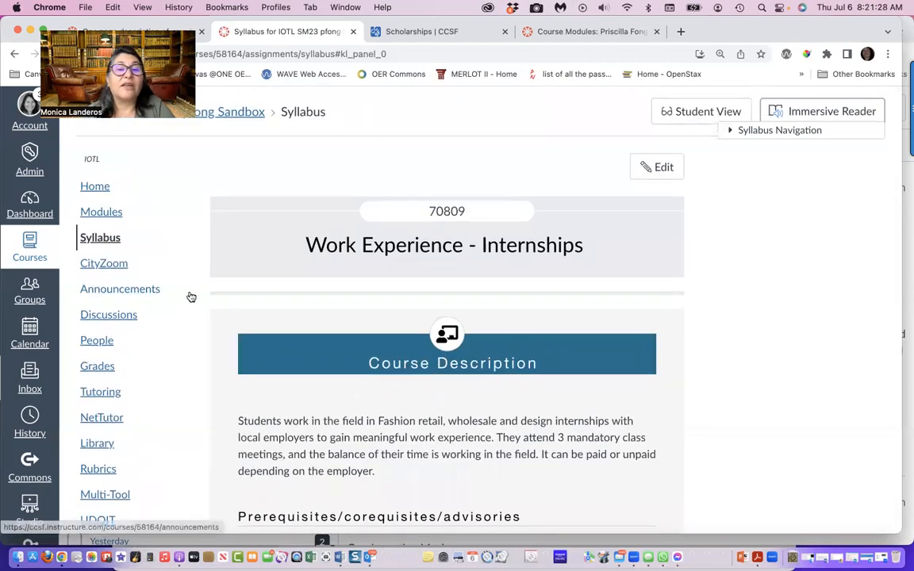
In Module 0 of the course modules, move "Syllabus: Work Experience - Internships" directly below "Retail Buying and Merchandising Syllabus"
{"action": "left_click", "coordinate": [104, 214]}
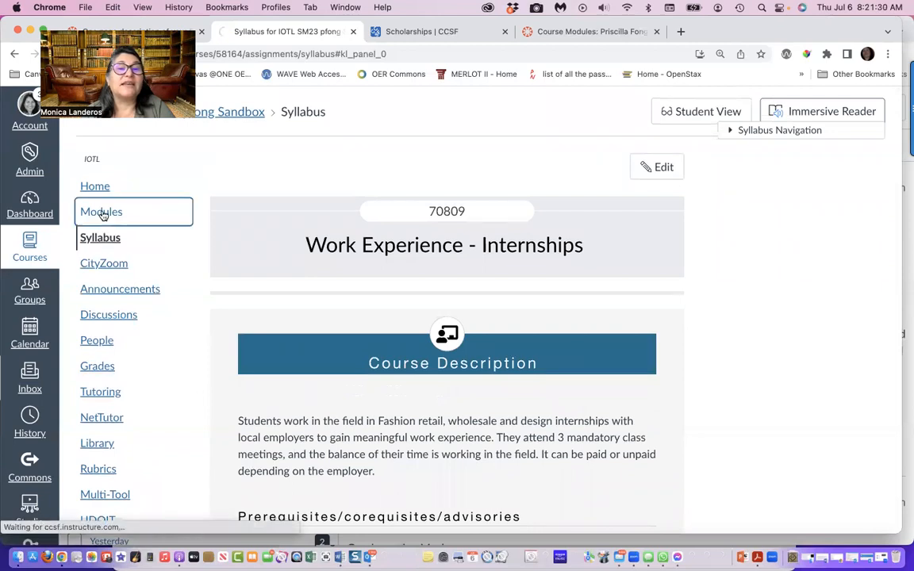
{"action": "scroll", "coordinate": [373, 306], "scroll_direction": "down", "scroll_amount": 5}
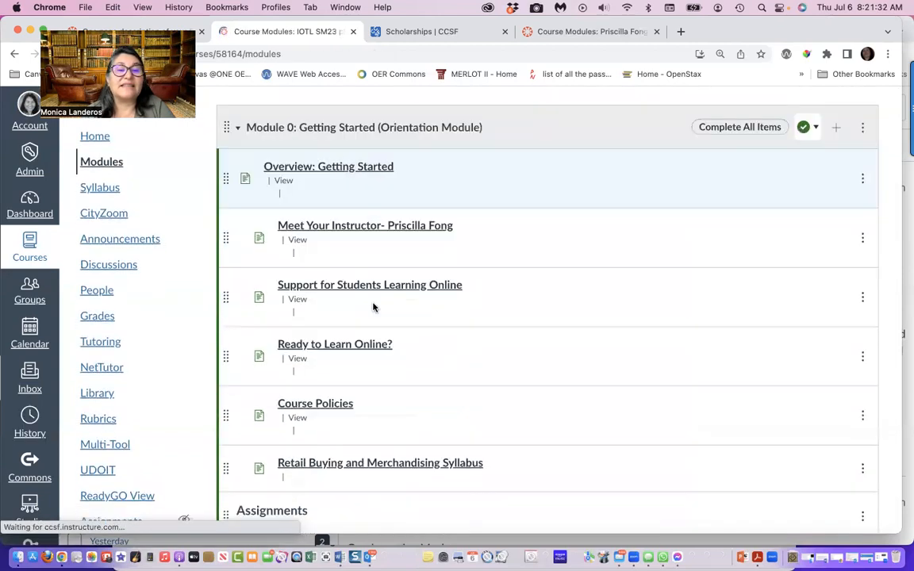
{"action": "scroll", "coordinate": [373, 306], "scroll_direction": "down", "scroll_amount": 5}
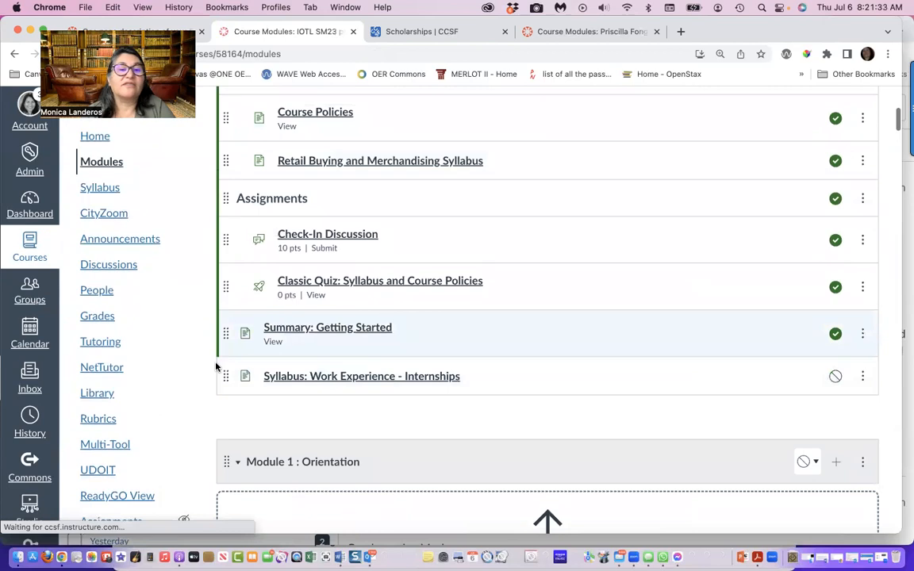
{"action": "left_click_drag", "start_coordinate": [225, 376], "coordinate": [297, 230]}
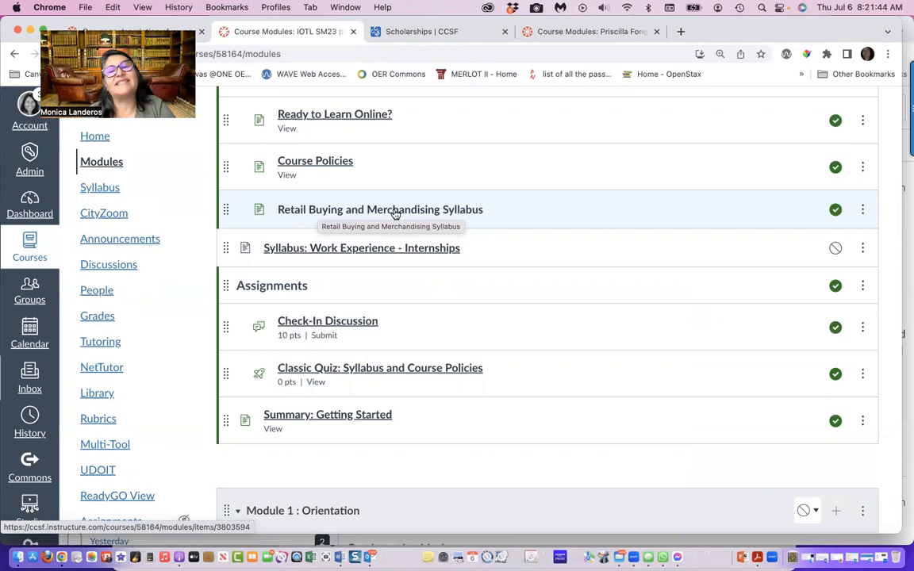
Open the Retail Buying and Merchandising Syllabus page and review its sections from Course Description through Instructor Expectations
{"action": "left_click", "coordinate": [422, 211]}
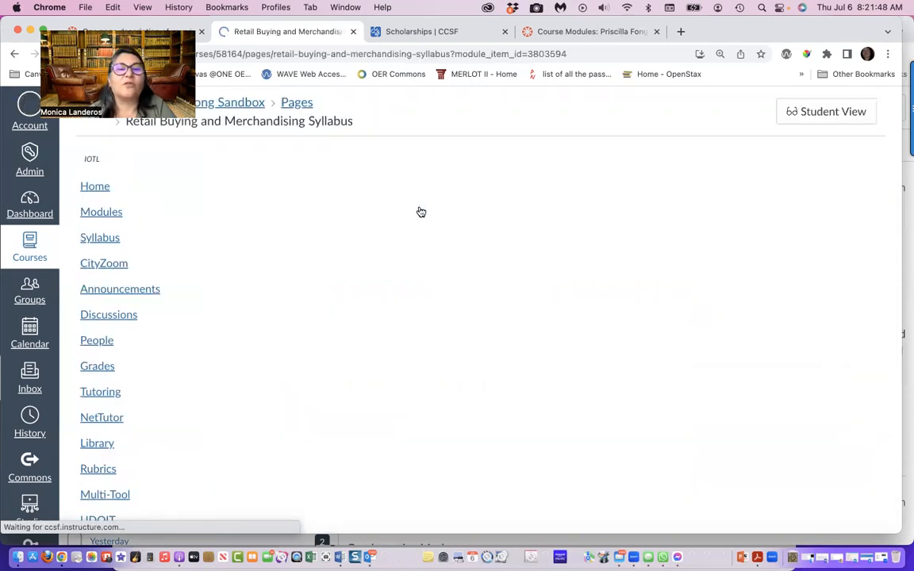
{"action": "scroll", "coordinate": [447, 335], "scroll_direction": "down", "scroll_amount": 10}
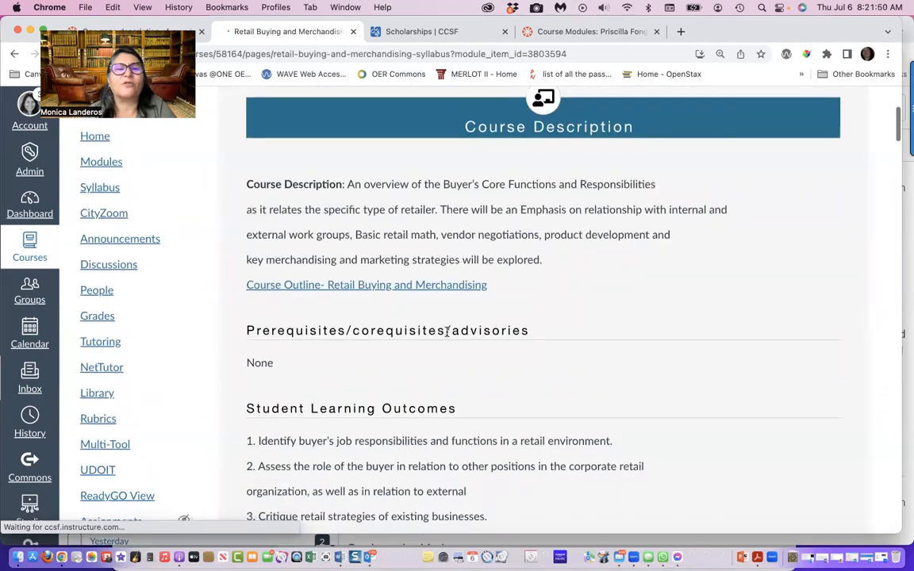
{"action": "scroll", "coordinate": [446, 333], "scroll_direction": "down", "scroll_amount": 8}
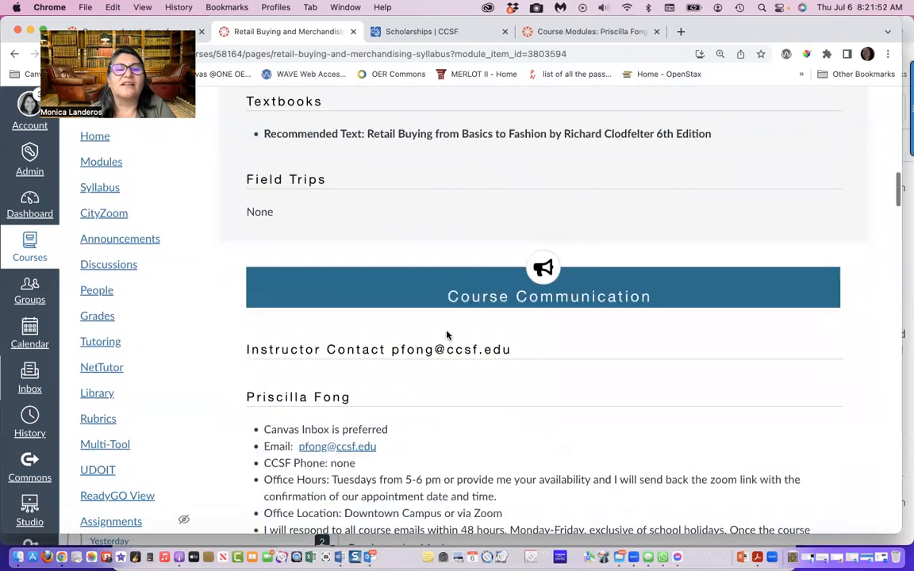
{"action": "scroll", "coordinate": [447, 332], "scroll_direction": "down", "scroll_amount": 10}
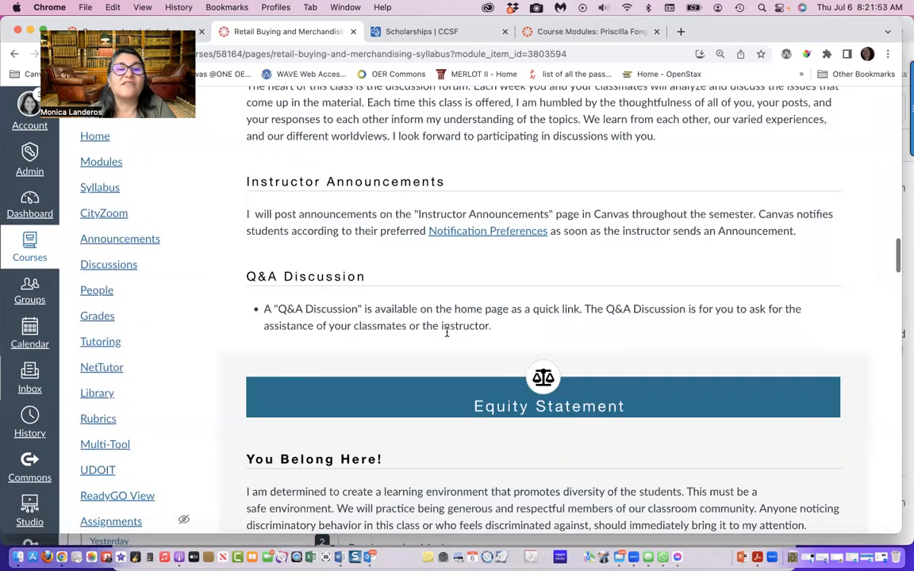
{"action": "scroll", "coordinate": [447, 333], "scroll_direction": "down", "scroll_amount": 10}
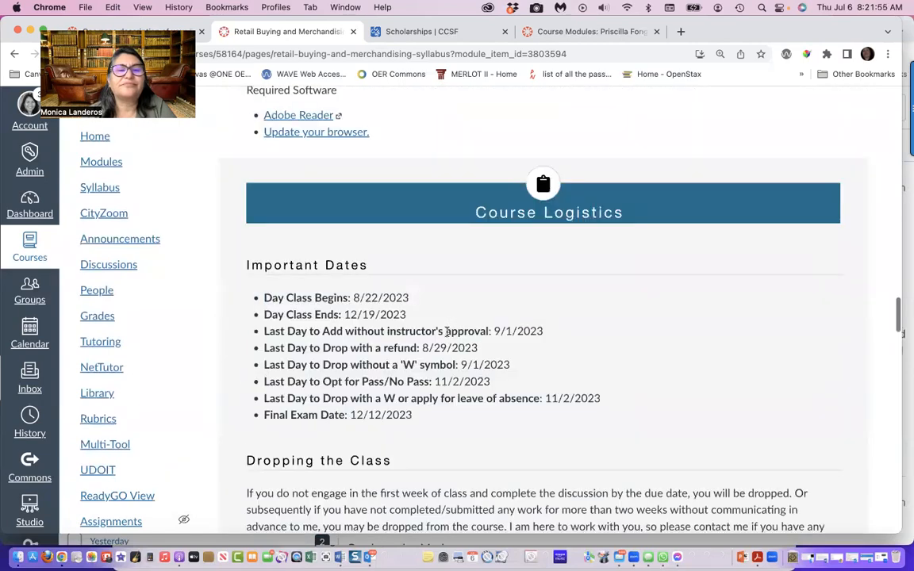
{"action": "scroll", "coordinate": [447, 333], "scroll_direction": "down", "scroll_amount": 10}
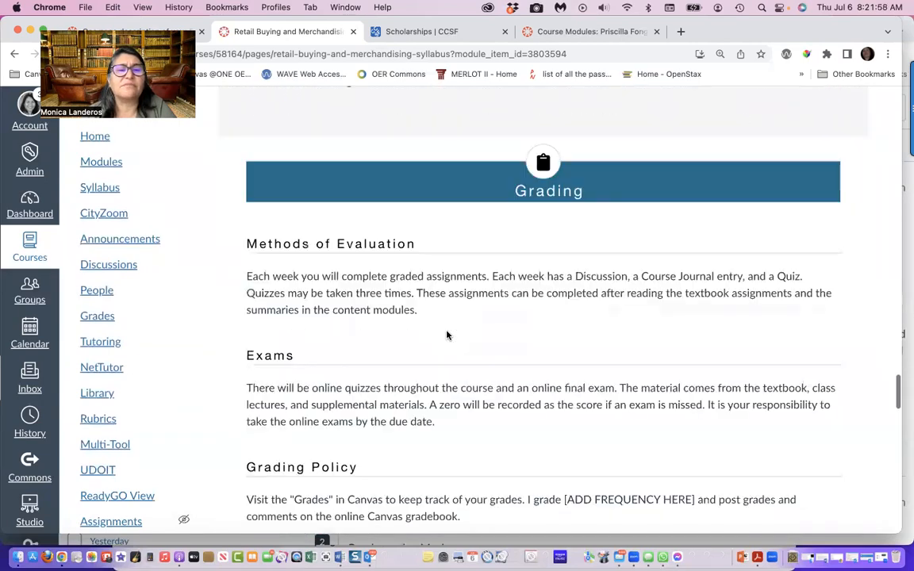
{"action": "scroll", "coordinate": [447, 333], "scroll_direction": "down", "scroll_amount": 10}
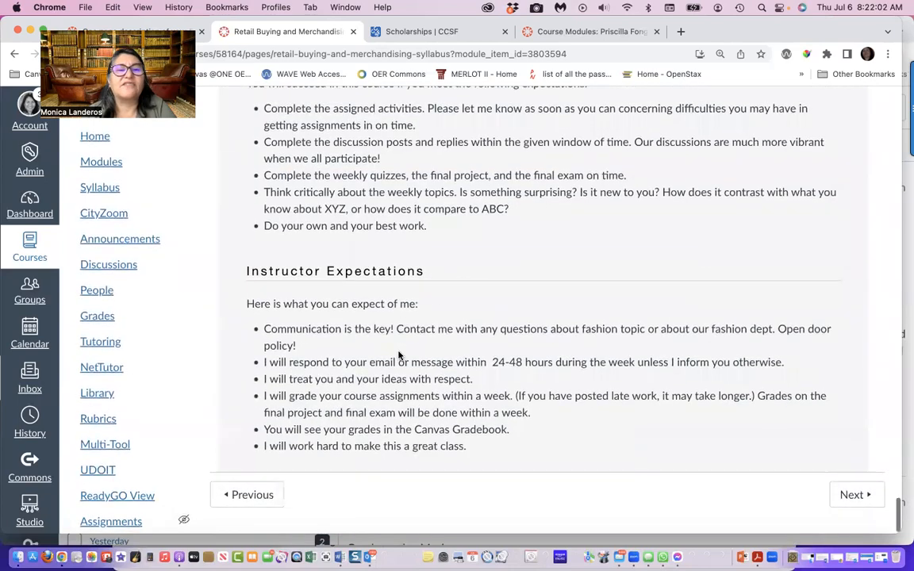
{"action": "scroll", "coordinate": [398, 353], "scroll_direction": "up", "scroll_amount": 20}
{"action": "scroll", "coordinate": [398, 351], "scroll_direction": "up", "scroll_amount": 15}
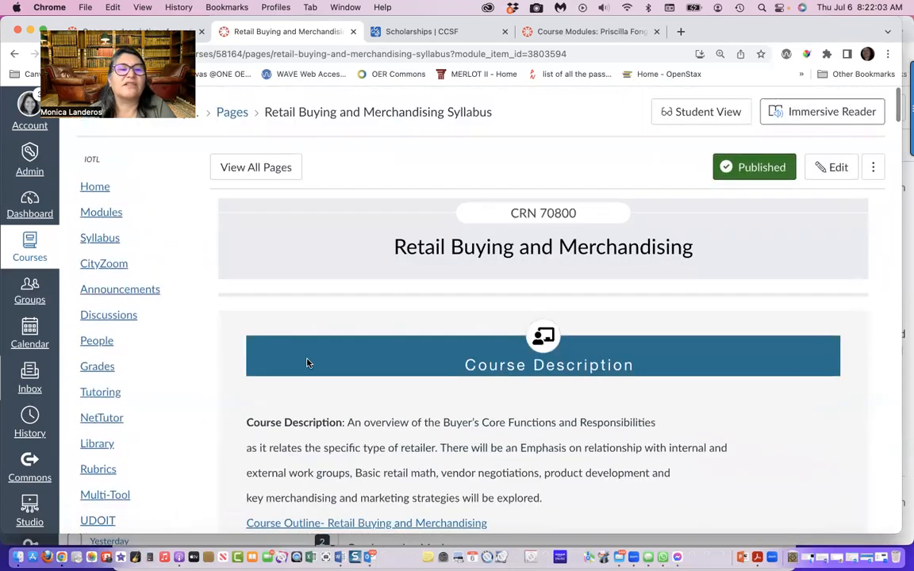
Return to the course modules and remove the "Syllabus: Work Experience - Internships" item from Module 0
{"action": "left_click", "coordinate": [95, 211]}
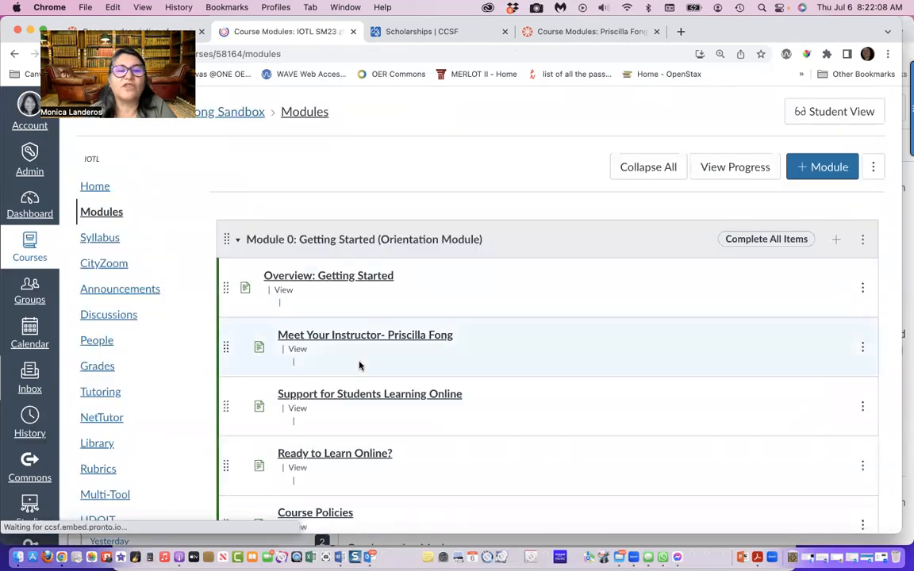
{"action": "scroll", "coordinate": [359, 365], "scroll_direction": "down", "scroll_amount": 5}
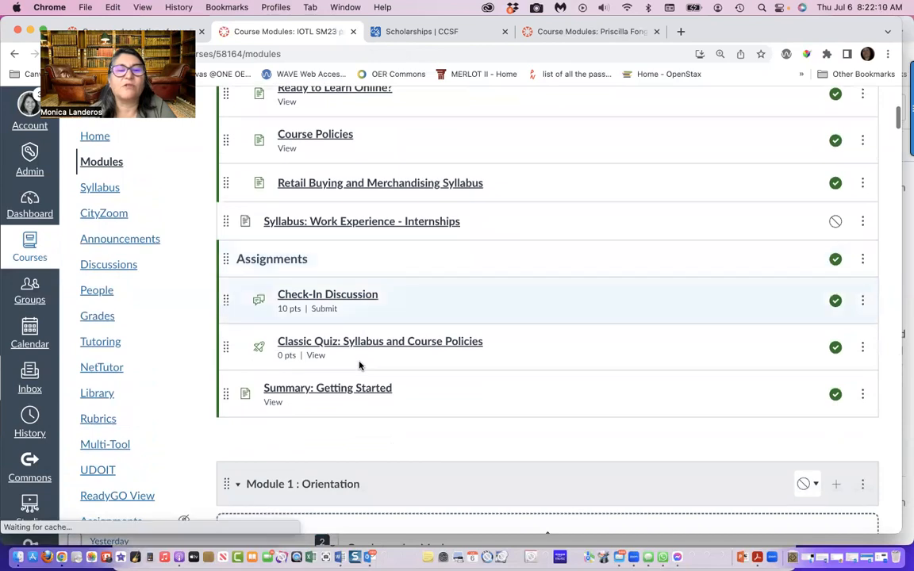
{"action": "scroll", "coordinate": [350, 307], "scroll_direction": "up", "scroll_amount": 2}
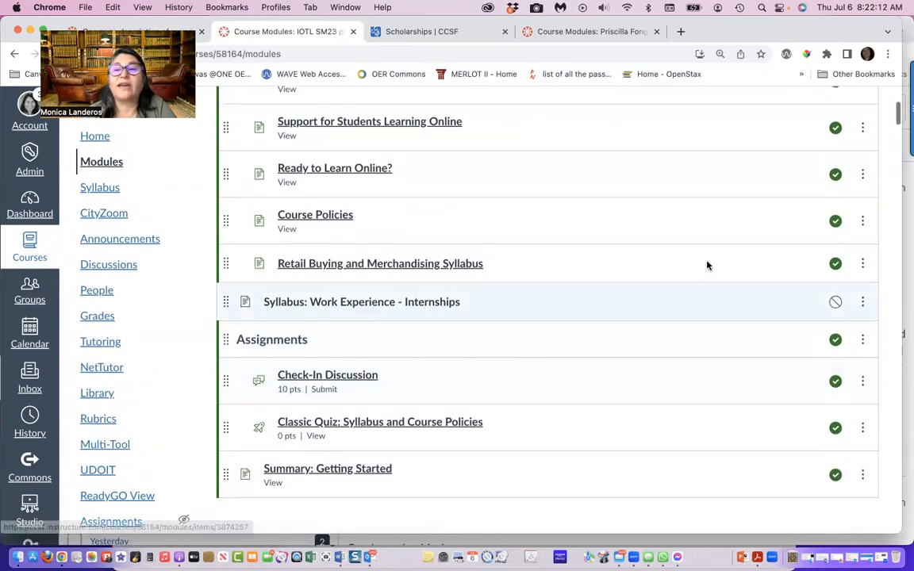
{"action": "left_click", "coordinate": [864, 305]}
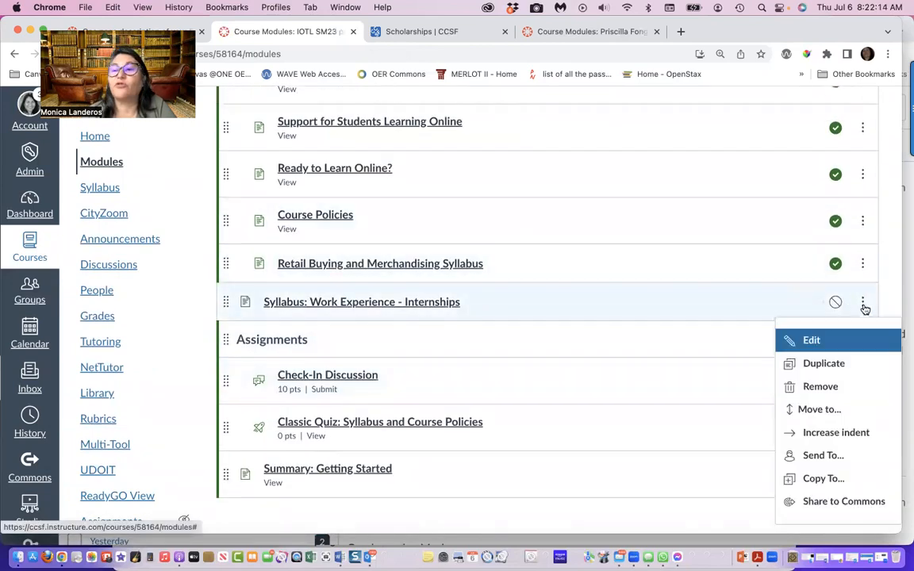
{"action": "left_click", "coordinate": [810, 387]}
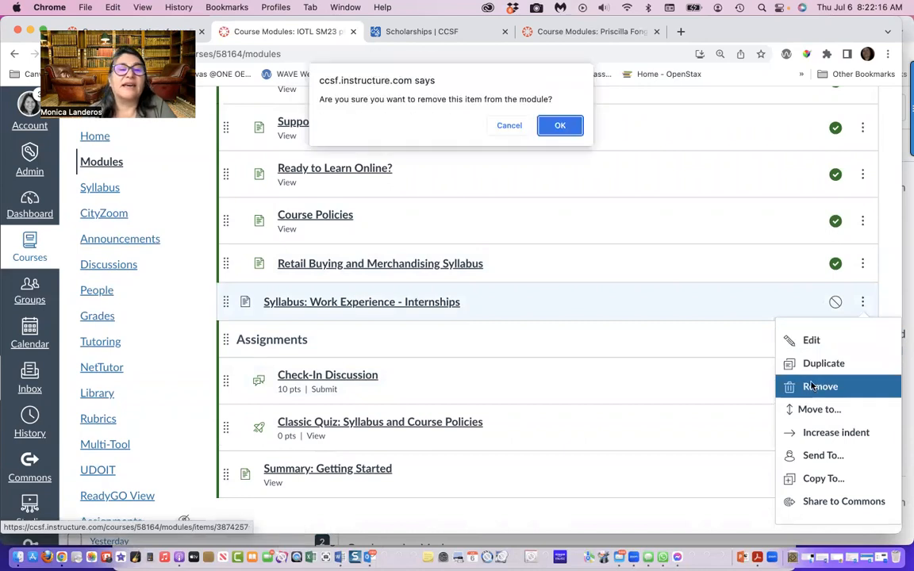
{"action": "left_click", "coordinate": [575, 126]}
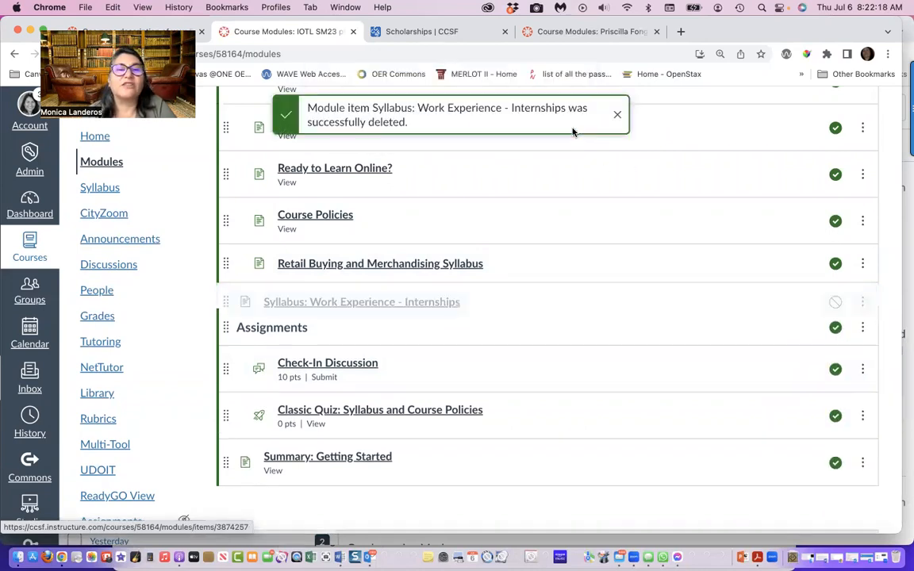
Open the Retail Buying and Merchandising Syllabus page for editing, and run the Accessibility Checker on it
{"action": "left_click", "coordinate": [409, 267]}
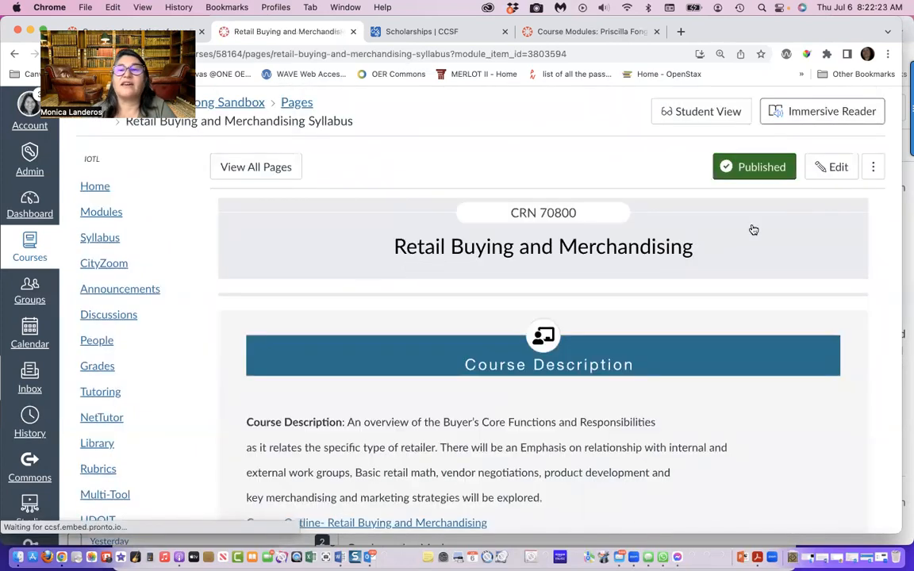
{"action": "left_click", "coordinate": [832, 167]}
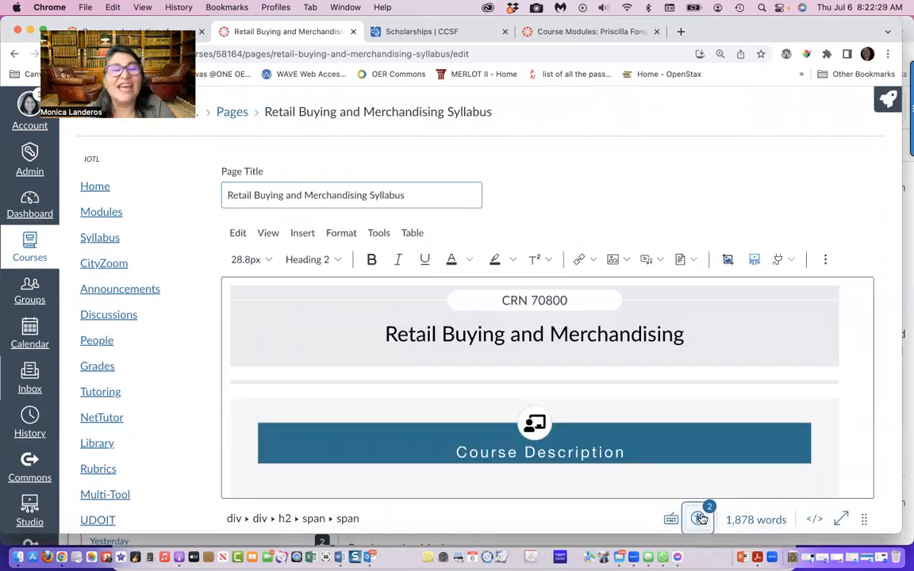
{"action": "left_click", "coordinate": [699, 518]}
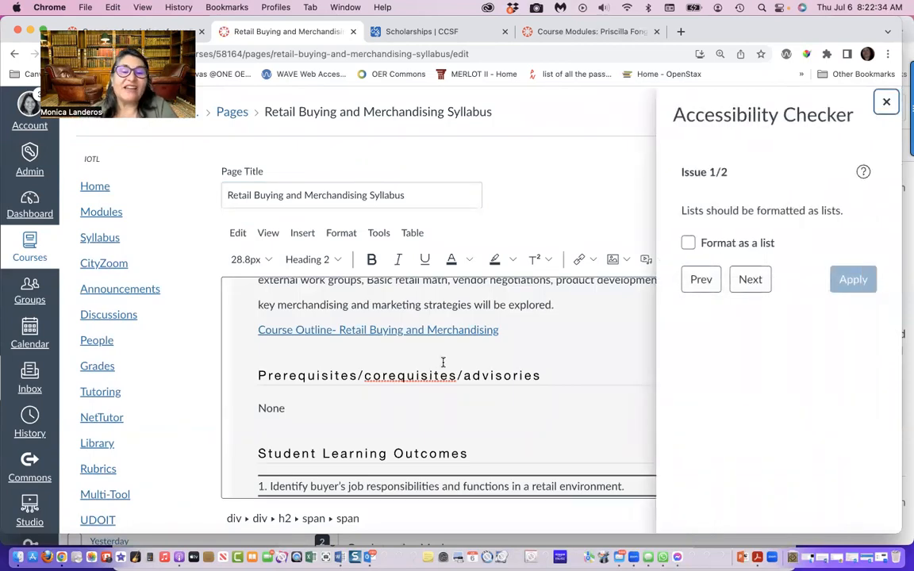
Apply the Accessibility Checker's "Format as a list" fix to both sets of numbered lines under Student Learning Outcomes
{"action": "scroll", "coordinate": [443, 363], "scroll_direction": "down", "scroll_amount": 3}
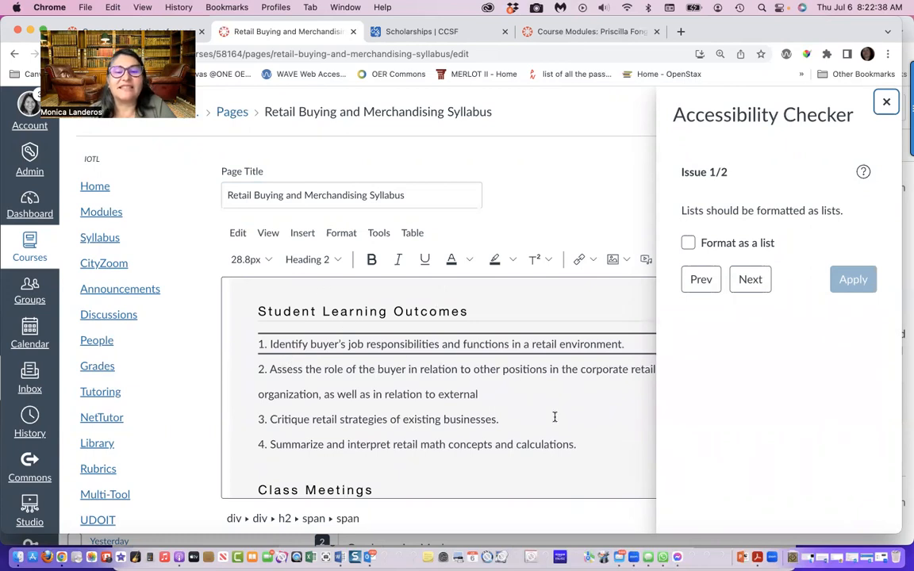
{"action": "left_click_drag", "start_coordinate": [582, 447], "coordinate": [483, 418]}
{"action": "left_click", "coordinate": [266, 343]}
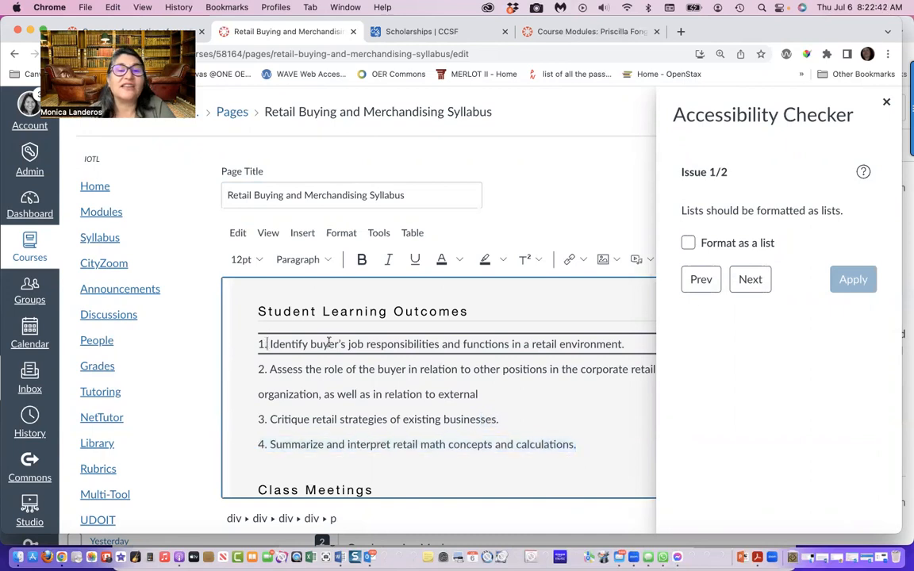
{"action": "left_click", "coordinate": [687, 243]}
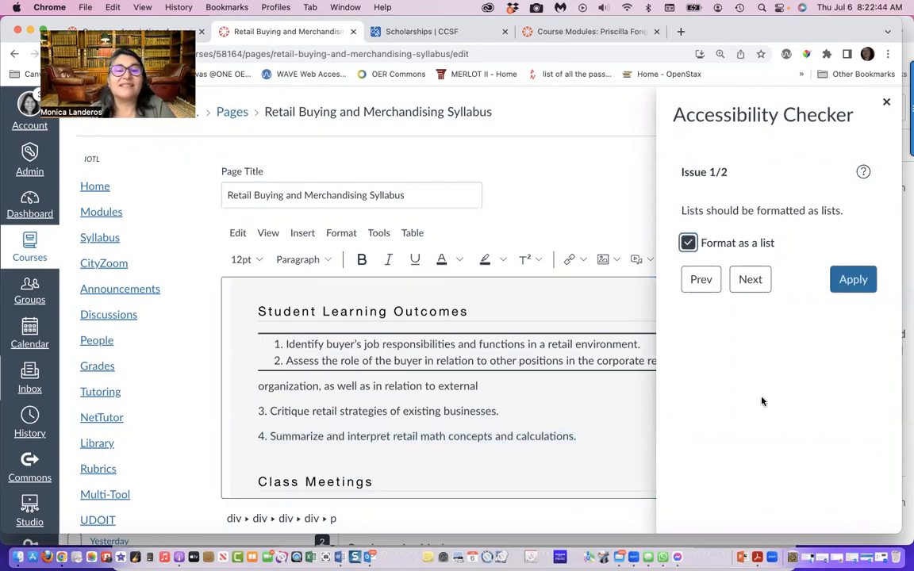
{"action": "left_click", "coordinate": [848, 280]}
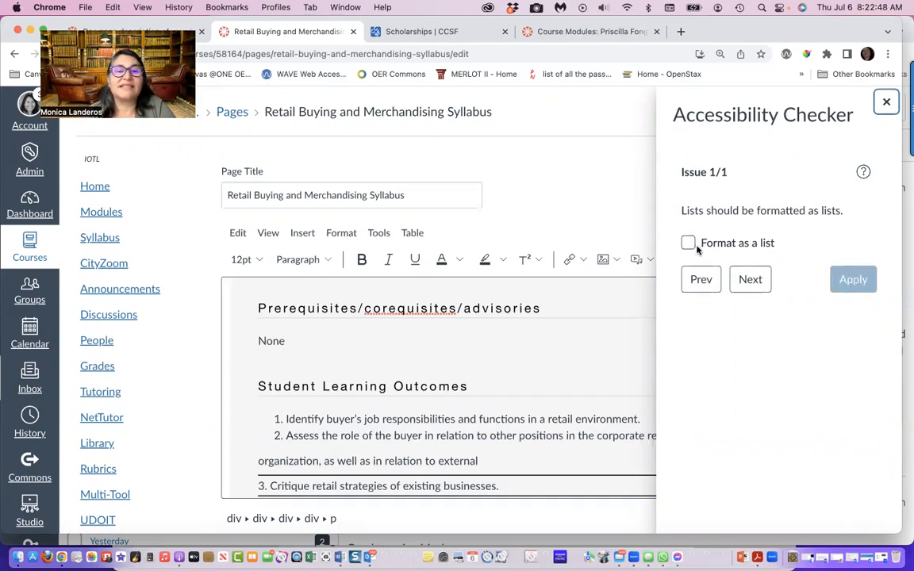
{"action": "left_click", "coordinate": [688, 243]}
{"action": "left_click", "coordinate": [850, 279]}
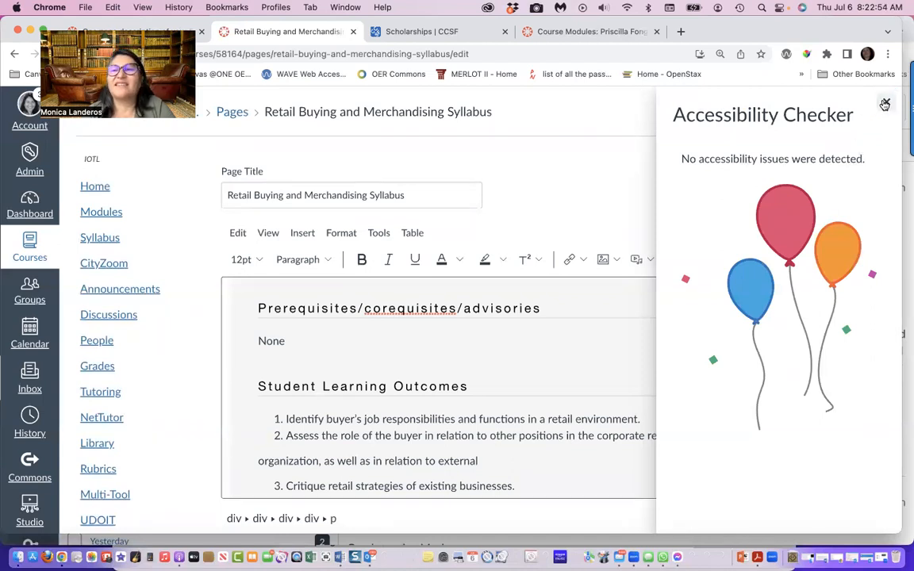
Close the Accessibility Checker and show the list style options for items 1 to 3 of Student Learning Outcomes
{"action": "left_click", "coordinate": [886, 101]}
{"action": "left_click_drag", "start_coordinate": [521, 484], "coordinate": [269, 414]}
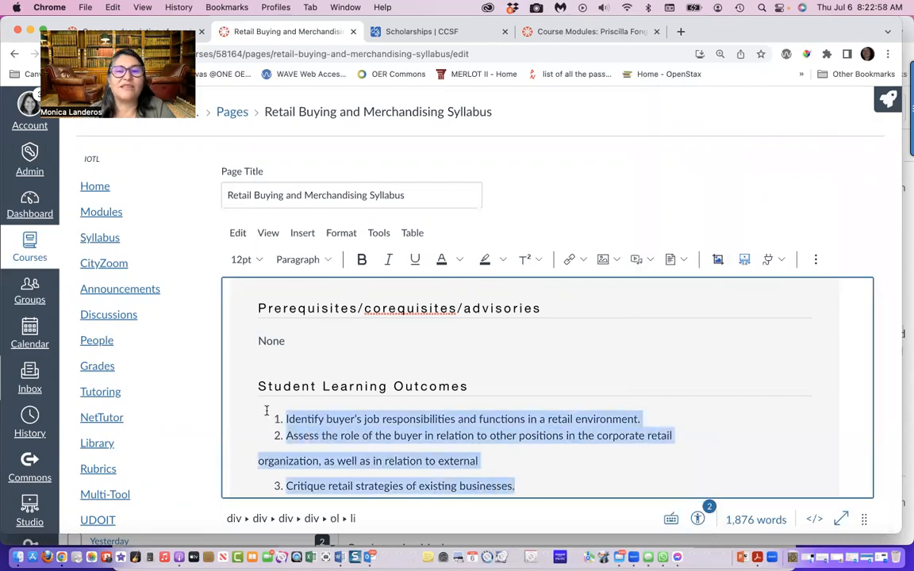
{"action": "left_click", "coordinate": [817, 260]}
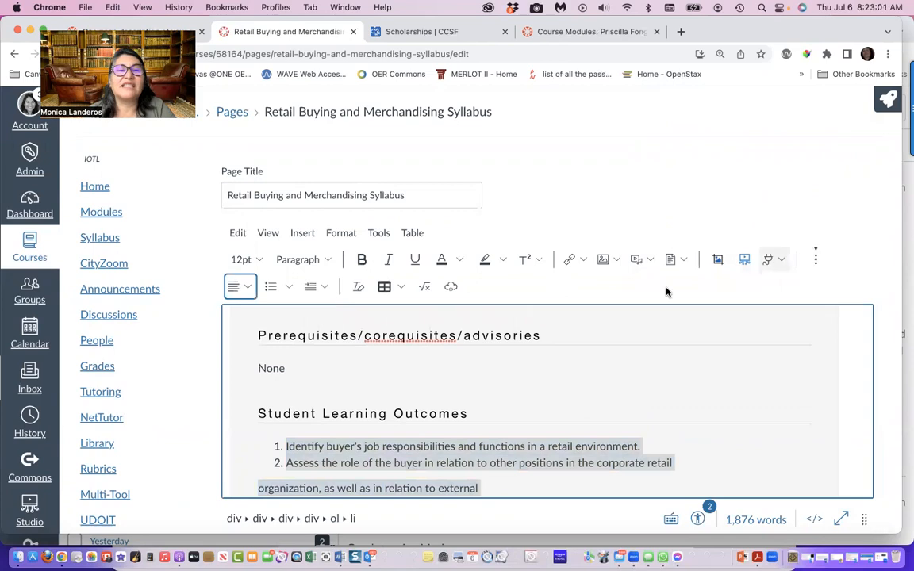
{"action": "left_click", "coordinate": [287, 287]}
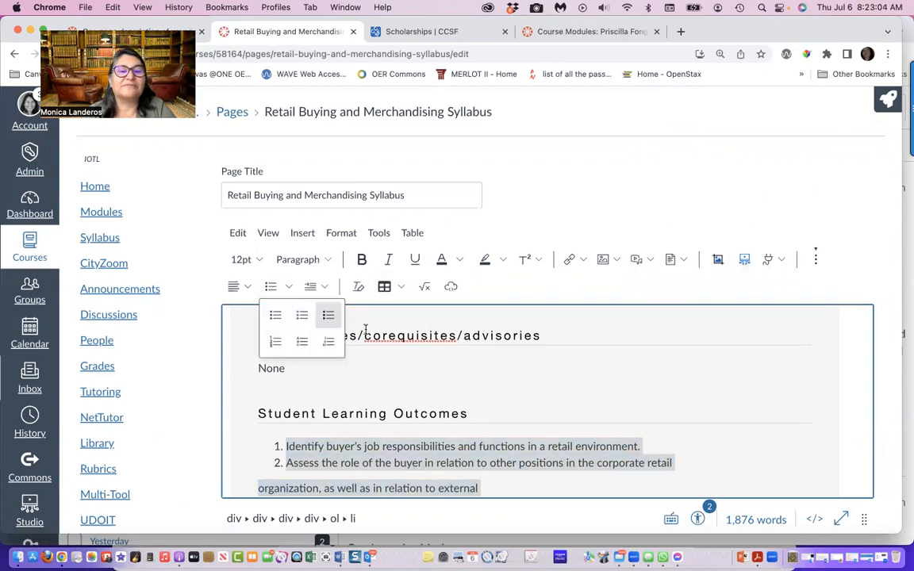
{"action": "scroll", "coordinate": [329, 341], "scroll_direction": "down", "scroll_amount": 2}
{"action": "scroll", "coordinate": [368, 333], "scroll_direction": "up", "scroll_amount": 2}
{"action": "scroll", "coordinate": [367, 333], "scroll_direction": "up", "scroll_amount": 1}
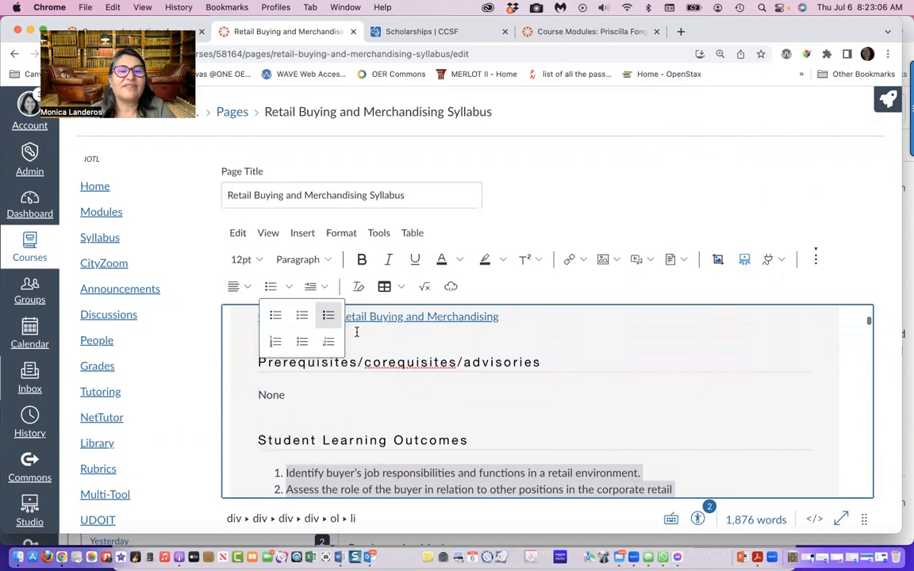
{"action": "scroll", "coordinate": [322, 413], "scroll_direction": "down", "scroll_amount": 2}
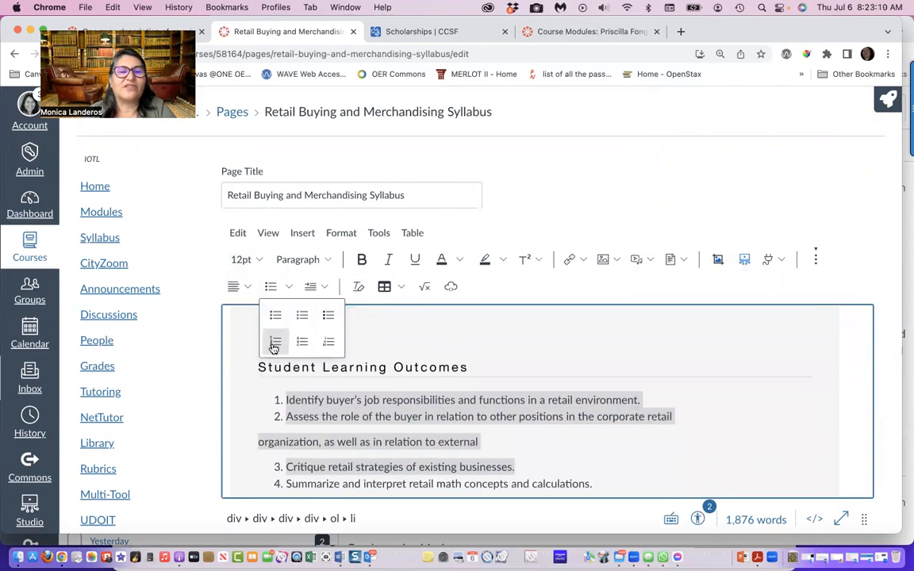
Join the stray line "organization, as well as in relation to external" to the end of item 2 under Student Learning Outcomes
{"action": "left_click", "coordinate": [285, 414]}
{"action": "left_click", "coordinate": [258, 443]}
{"action": "key", "text": "BackSpace"}
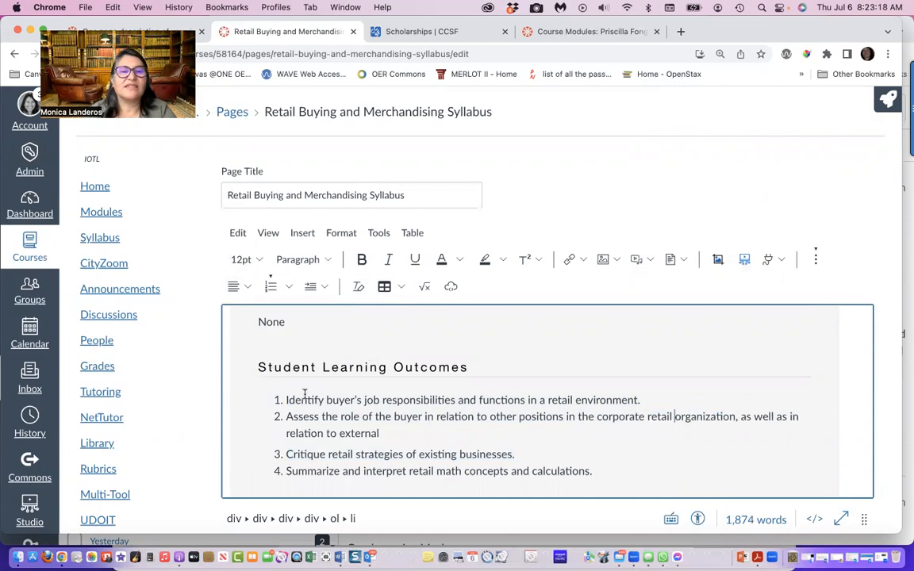
Check the syllabus text for broken lines from Student Learning Outcomes to Instructor Announcements, and return to Course Description
{"action": "scroll", "coordinate": [291, 350], "scroll_direction": "down", "scroll_amount": 8}
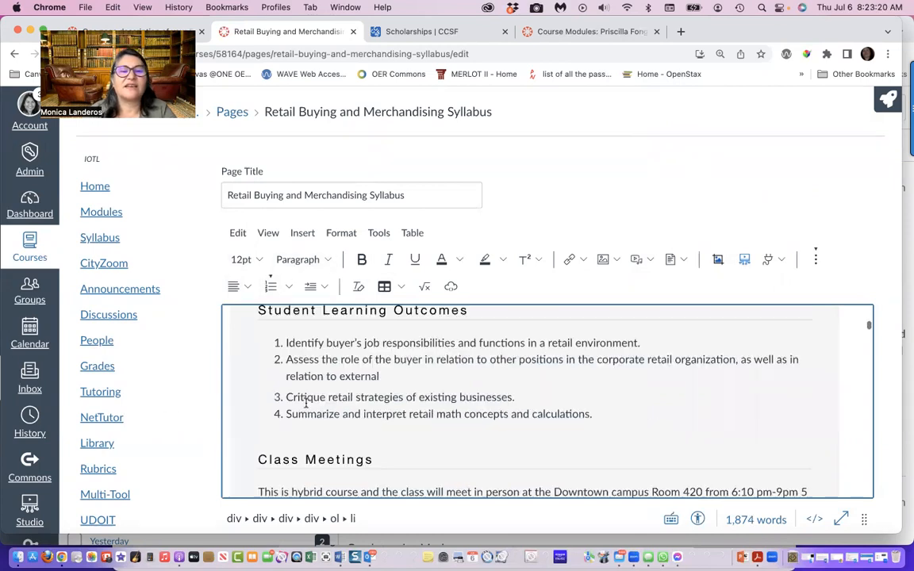
{"action": "scroll", "coordinate": [305, 403], "scroll_direction": "down", "scroll_amount": 10}
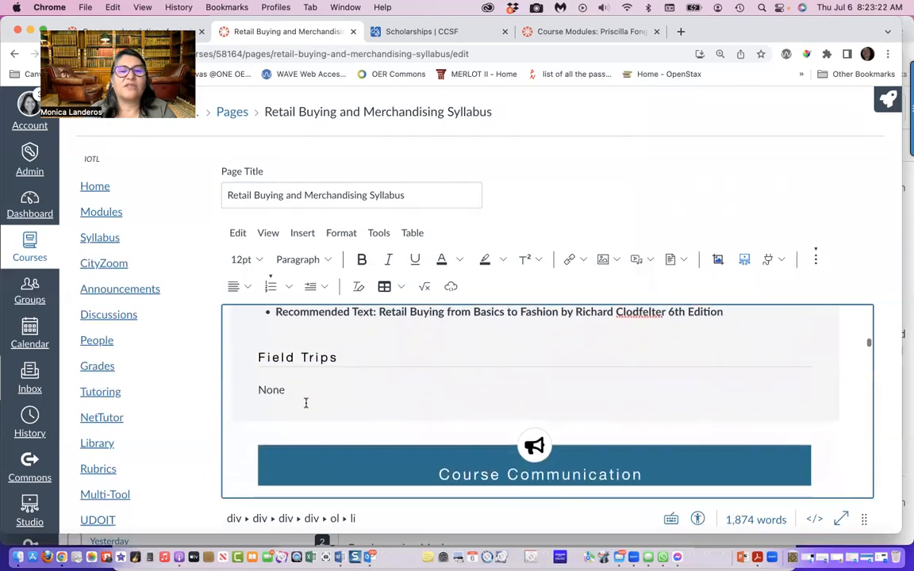
{"action": "scroll", "coordinate": [305, 403], "scroll_direction": "down", "scroll_amount": 10}
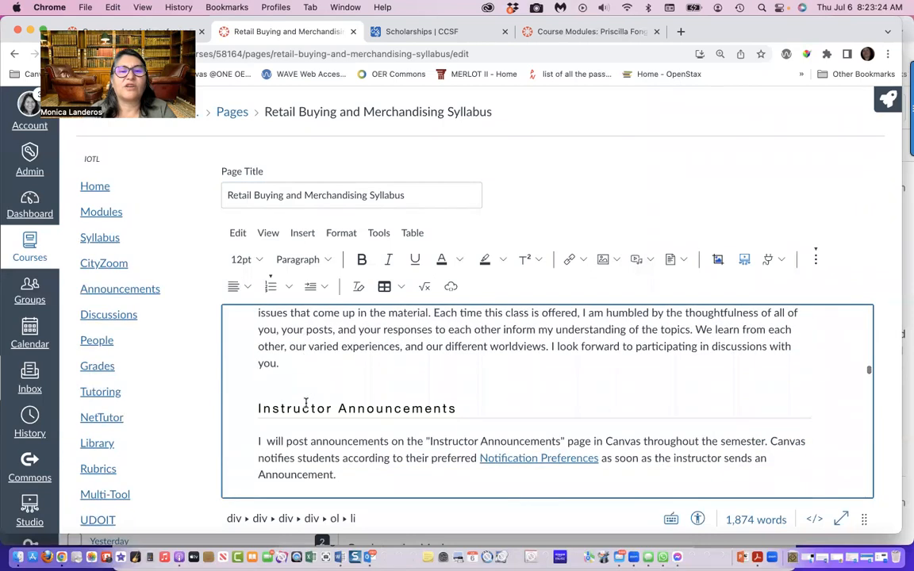
{"action": "scroll", "coordinate": [306, 403], "scroll_direction": "up", "scroll_amount": 15}
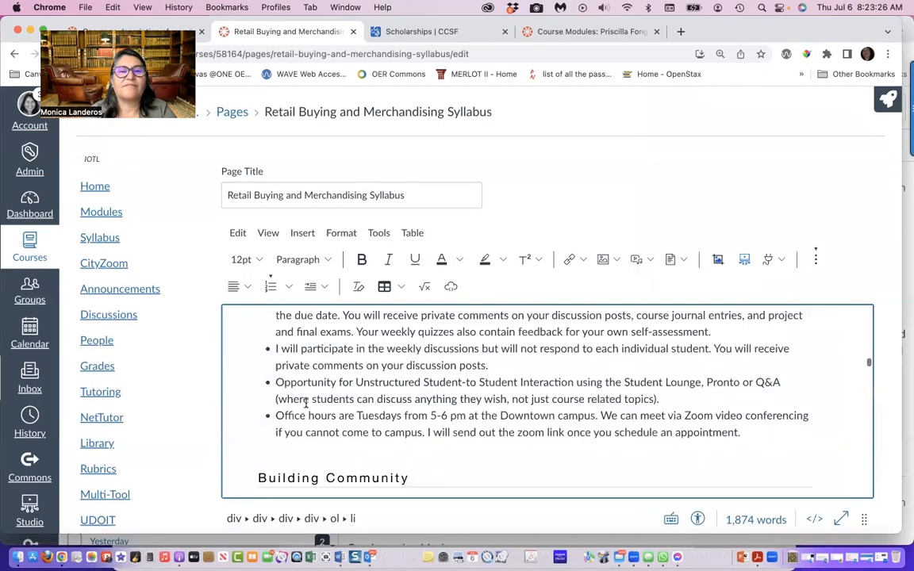
{"action": "scroll", "coordinate": [305, 403], "scroll_direction": "up", "scroll_amount": 10}
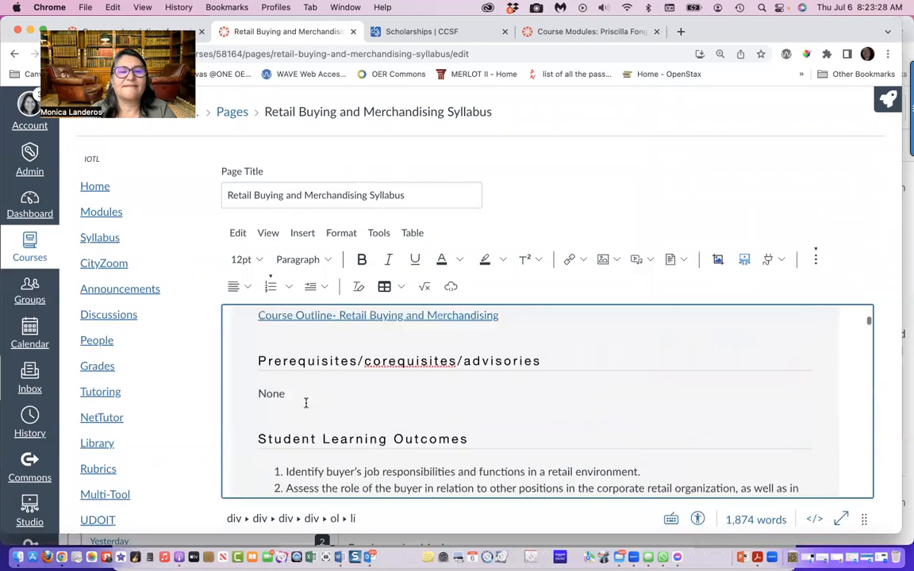
{"action": "scroll", "coordinate": [305, 403], "scroll_direction": "up", "scroll_amount": 10}
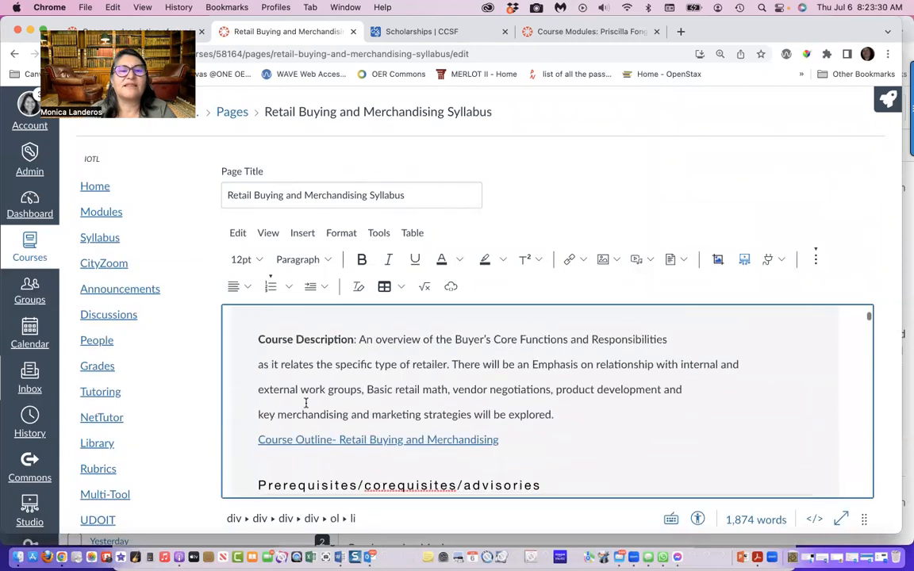
{"action": "scroll", "coordinate": [305, 403], "scroll_direction": "down", "scroll_amount": 8}
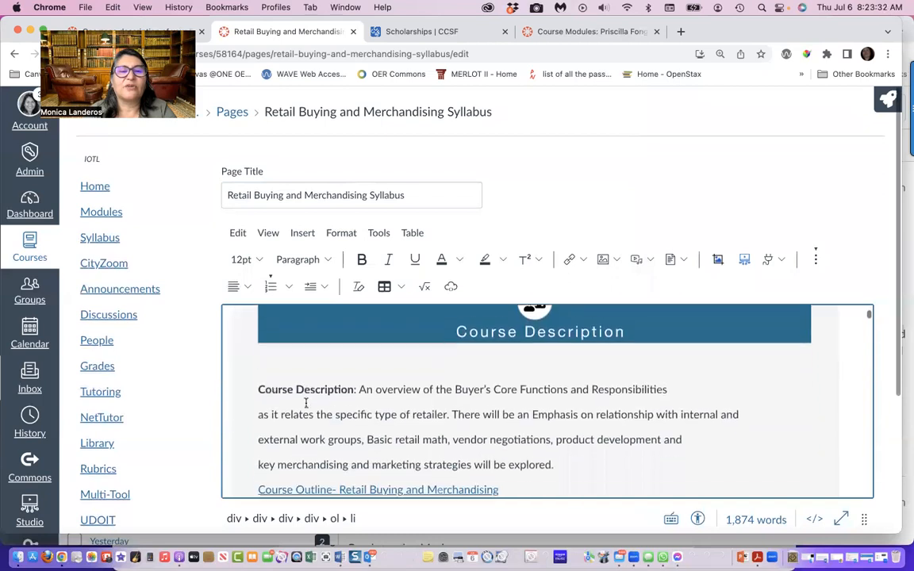
{"action": "scroll", "coordinate": [306, 403], "scroll_direction": "up", "scroll_amount": 1}
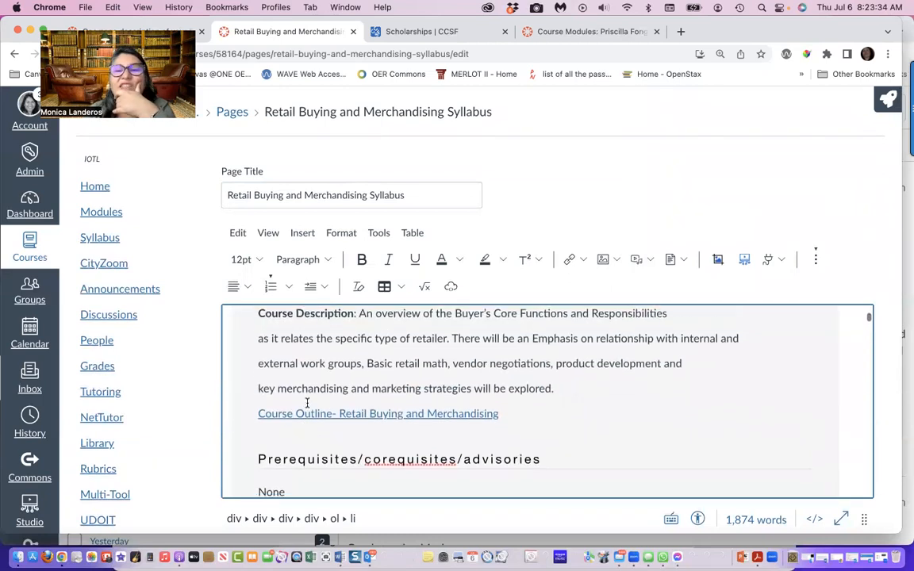
{"action": "scroll", "coordinate": [306, 403], "scroll_direction": "up", "scroll_amount": 2}
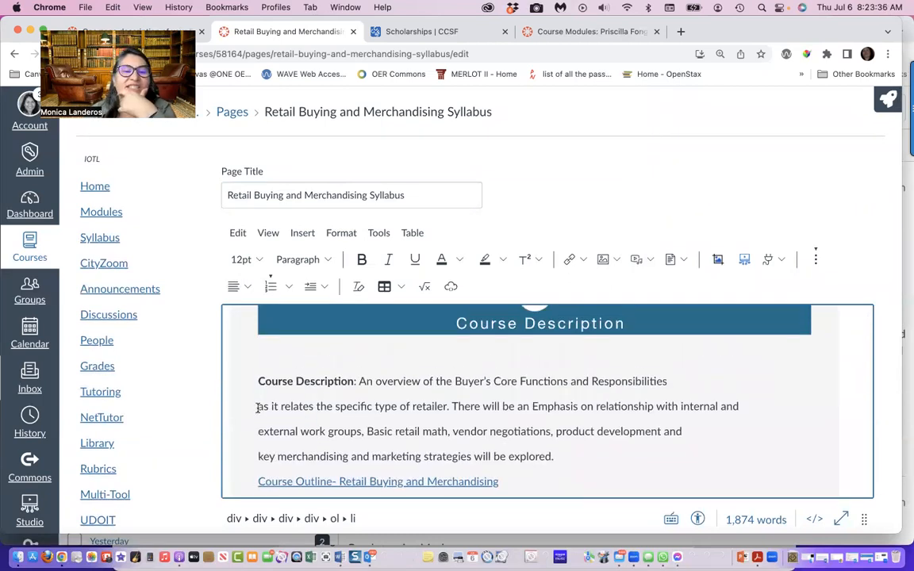
Show the Design Tools and join the broken lines of the Course Description text into one continuous paragraph
{"action": "left_click", "coordinate": [874, 102]}
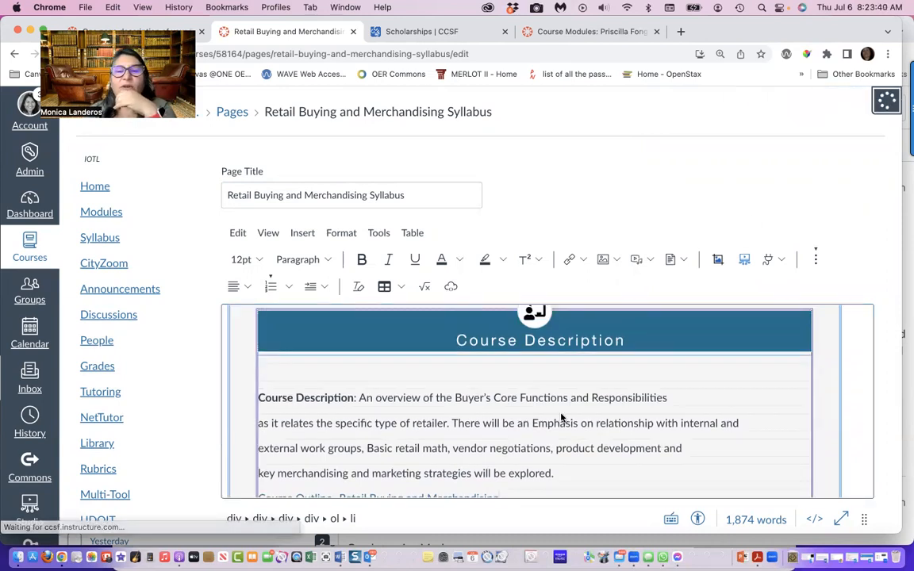
{"action": "left_click", "coordinate": [260, 460]}
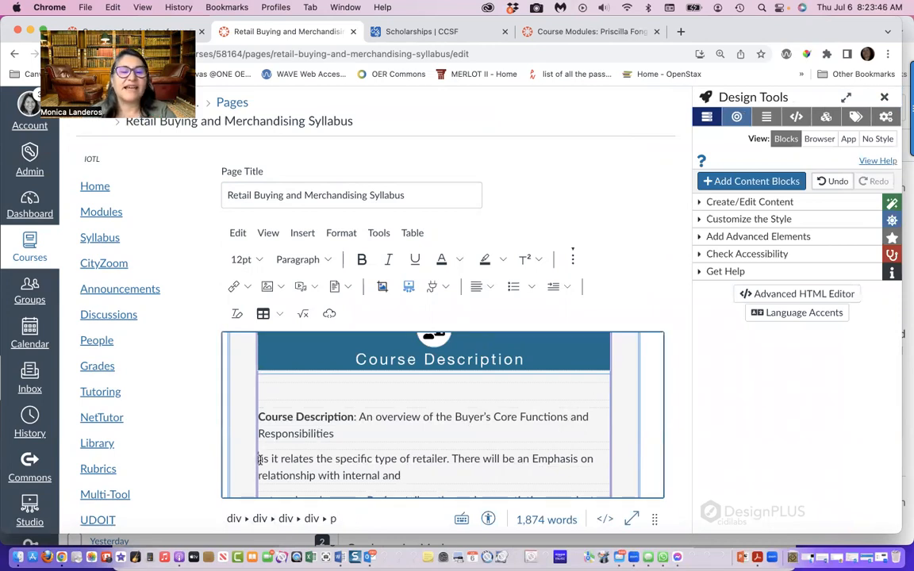
{"action": "key", "text": "BackSpace"}
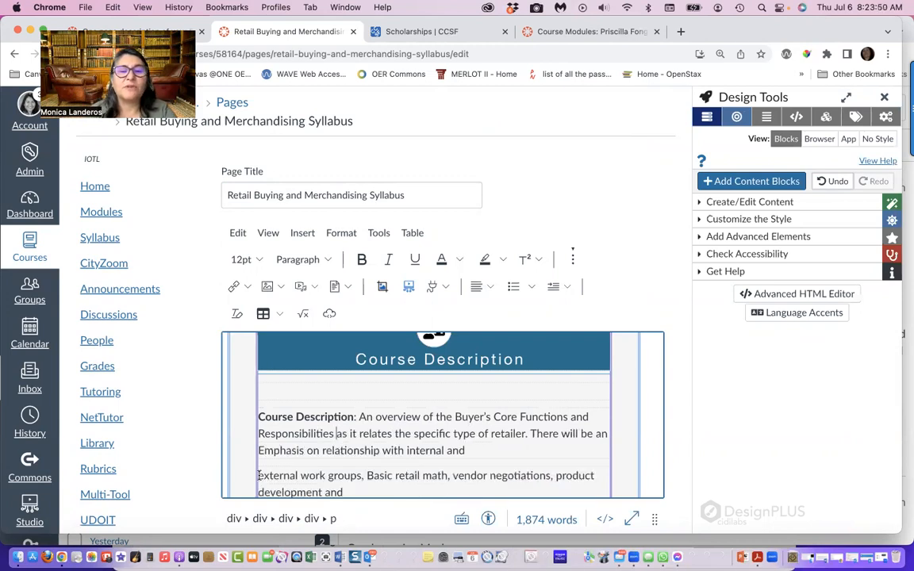
{"action": "key", "text": "BackSpace"}
{"action": "scroll", "coordinate": [443, 412], "scroll_direction": "down", "scroll_amount": 3}
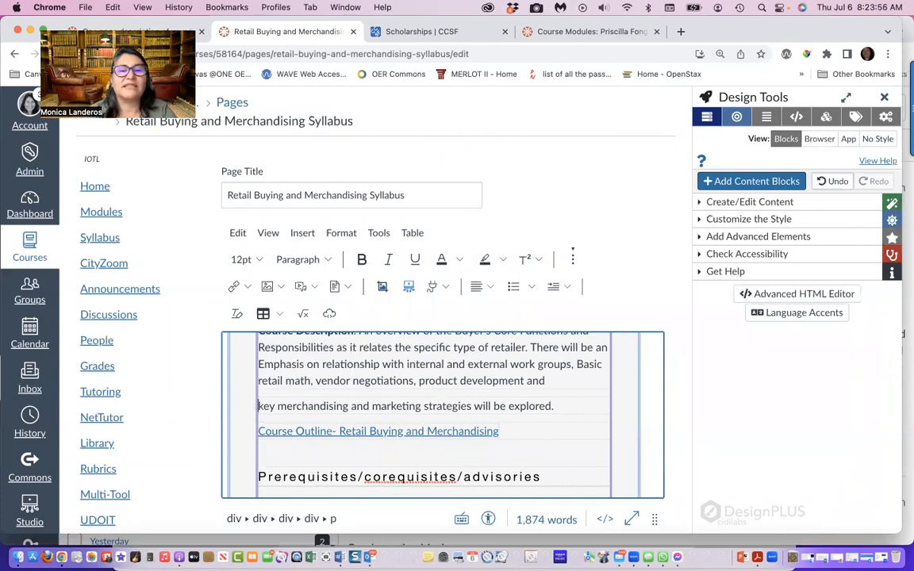
{"action": "key", "text": "BackSpace"}
{"action": "key", "text": "BackSpace"}
{"action": "key", "text": "BackSpace"}
Remove the bullet from the Recommended Text entry under Textbooks, making it a regular paragraph
{"action": "scroll", "coordinate": [321, 414], "scroll_direction": "down", "scroll_amount": 5}
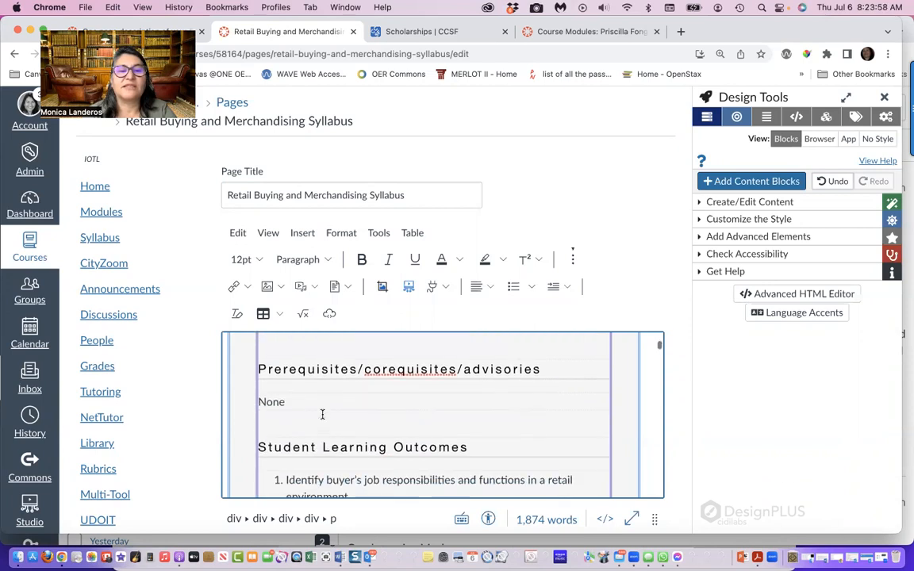
{"action": "scroll", "coordinate": [341, 420], "scroll_direction": "down", "scroll_amount": 3}
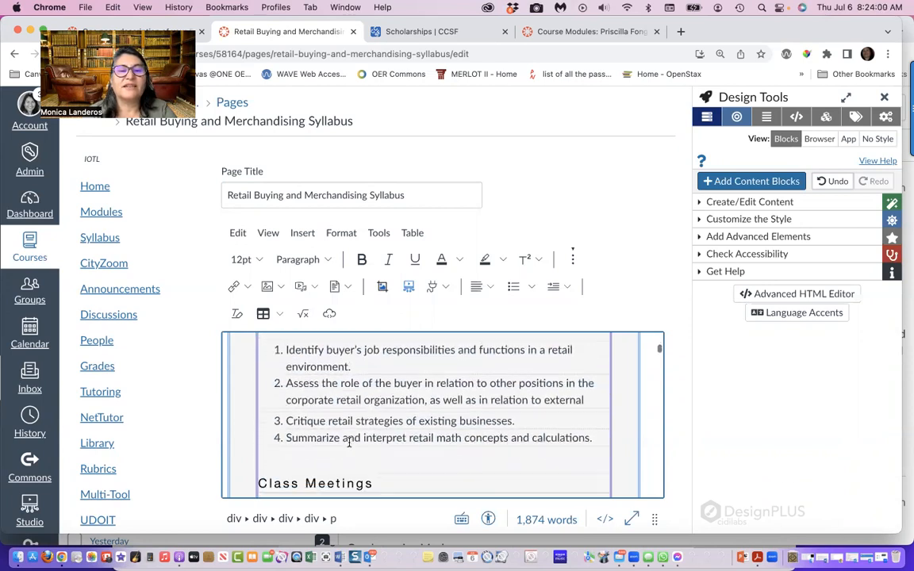
{"action": "scroll", "coordinate": [329, 382], "scroll_direction": "up", "scroll_amount": 1}
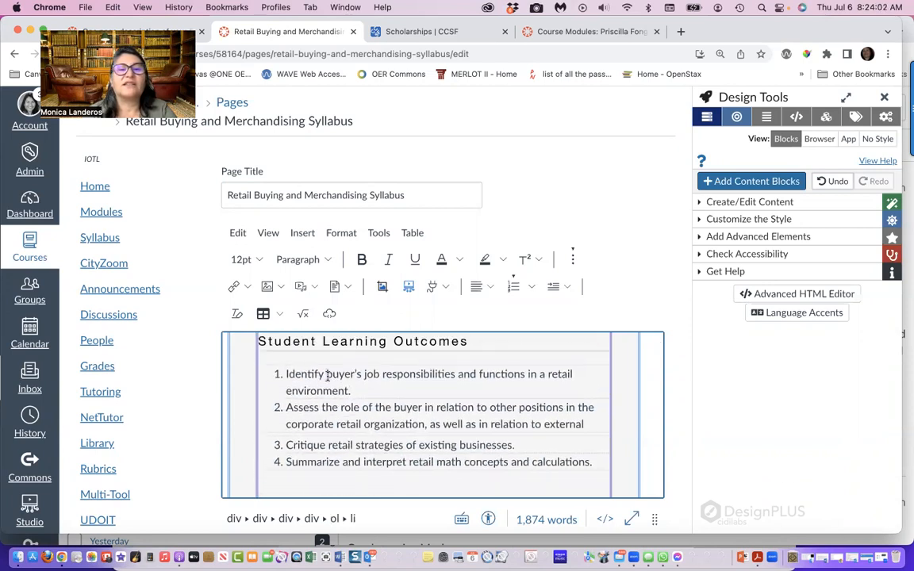
{"action": "scroll", "coordinate": [328, 411], "scroll_direction": "down", "scroll_amount": 10}
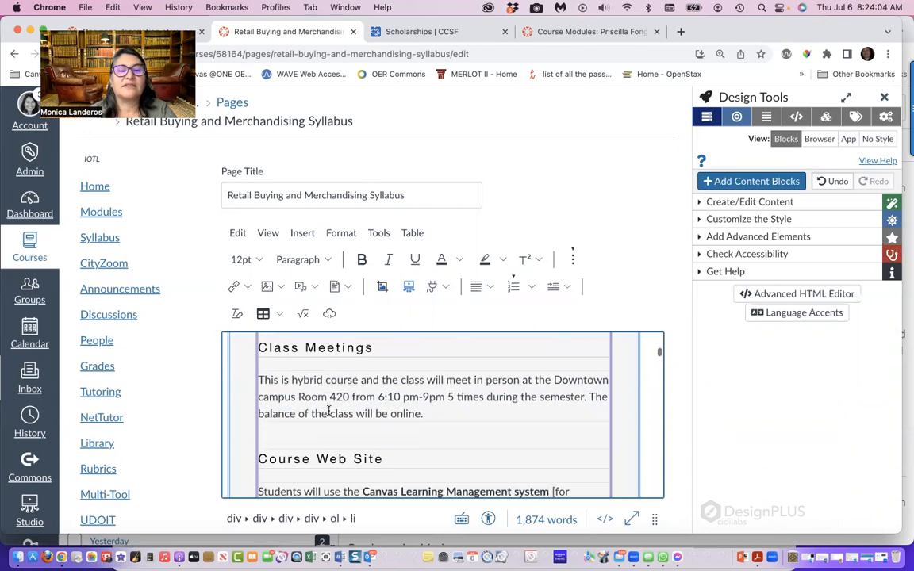
{"action": "scroll", "coordinate": [328, 411], "scroll_direction": "down", "scroll_amount": 8}
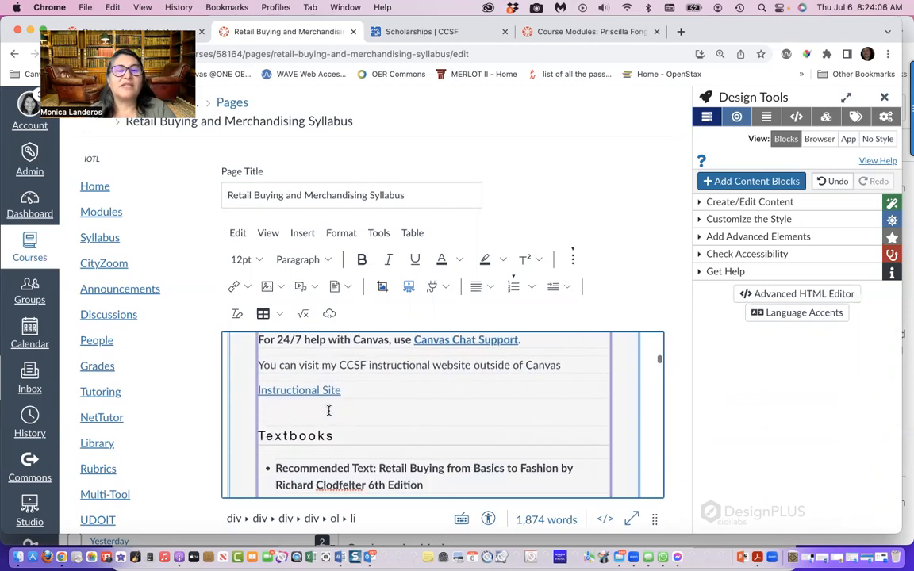
{"action": "scroll", "coordinate": [328, 409], "scroll_direction": "down", "scroll_amount": 1}
{"action": "scroll", "coordinate": [317, 410], "scroll_direction": "up", "scroll_amount": 2}
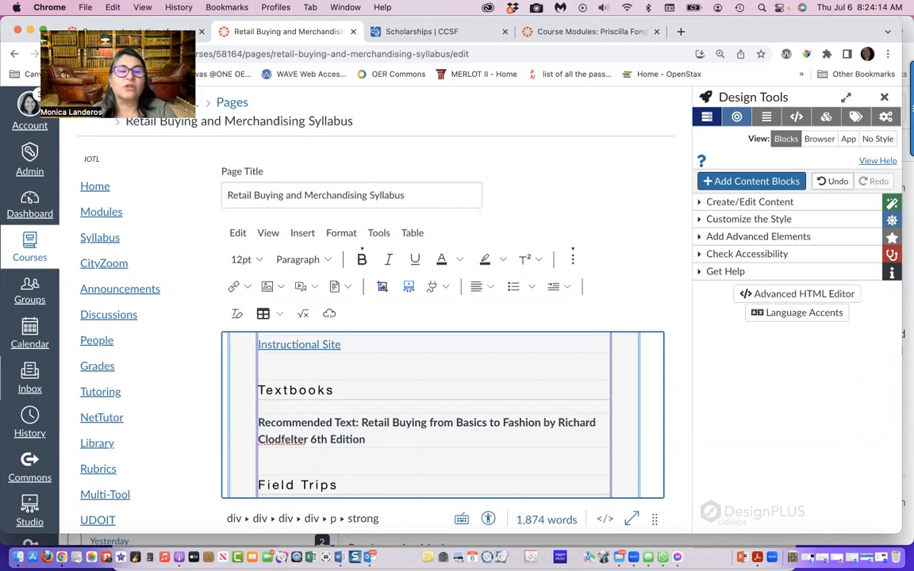
Remove the line break before "diversity of the students" in the You Belong Here! paragraph
{"action": "scroll", "coordinate": [442, 414], "scroll_direction": "down", "scroll_amount": 5}
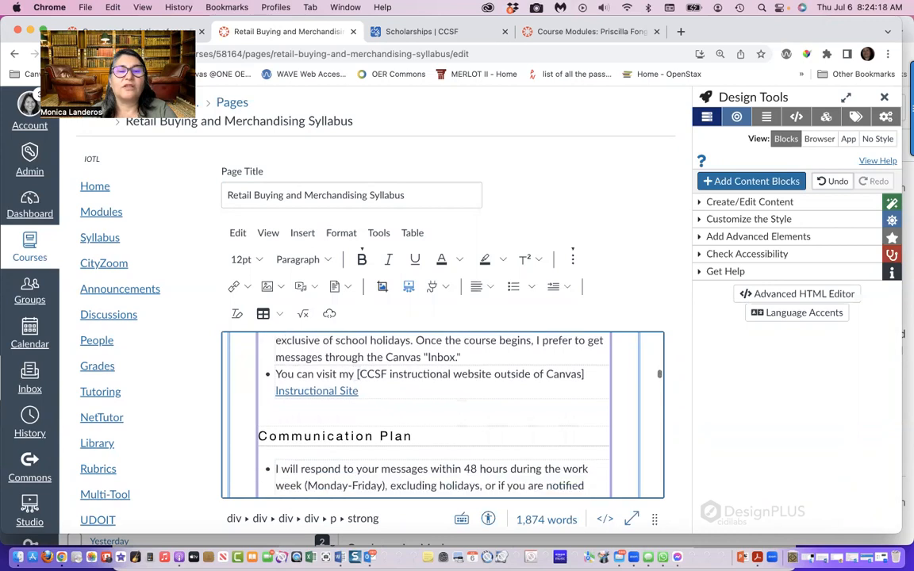
{"action": "scroll", "coordinate": [443, 414], "scroll_direction": "down", "scroll_amount": 2}
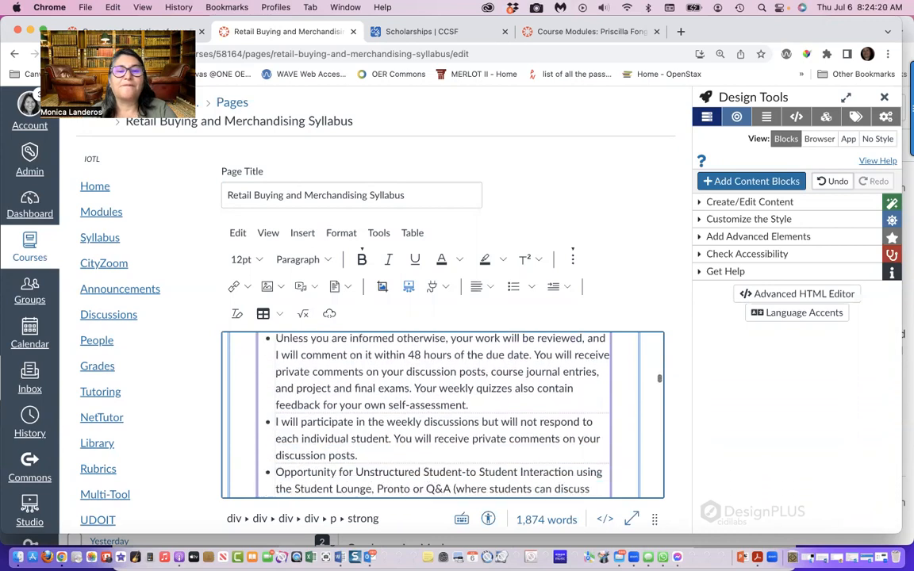
{"action": "scroll", "coordinate": [443, 414], "scroll_direction": "up", "scroll_amount": 5}
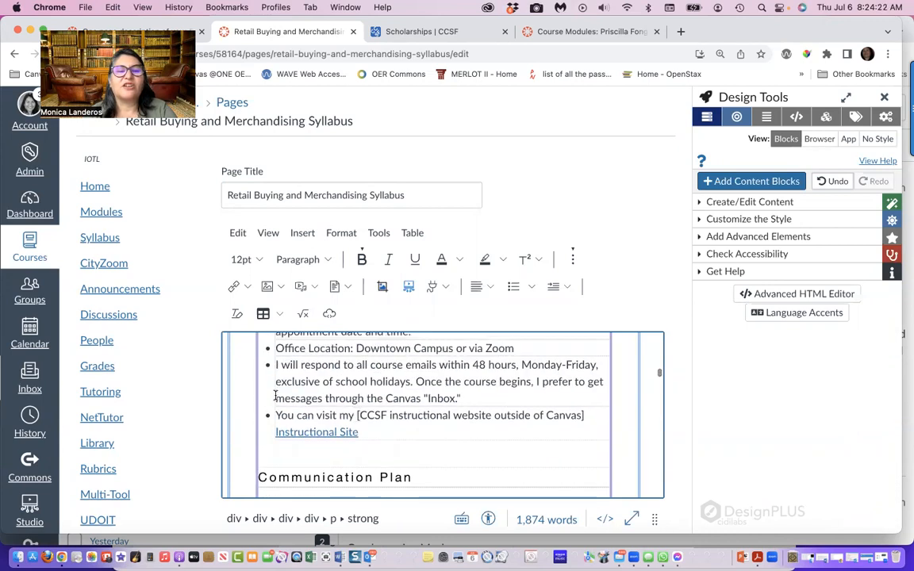
{"action": "scroll", "coordinate": [328, 434], "scroll_direction": "down", "scroll_amount": 8}
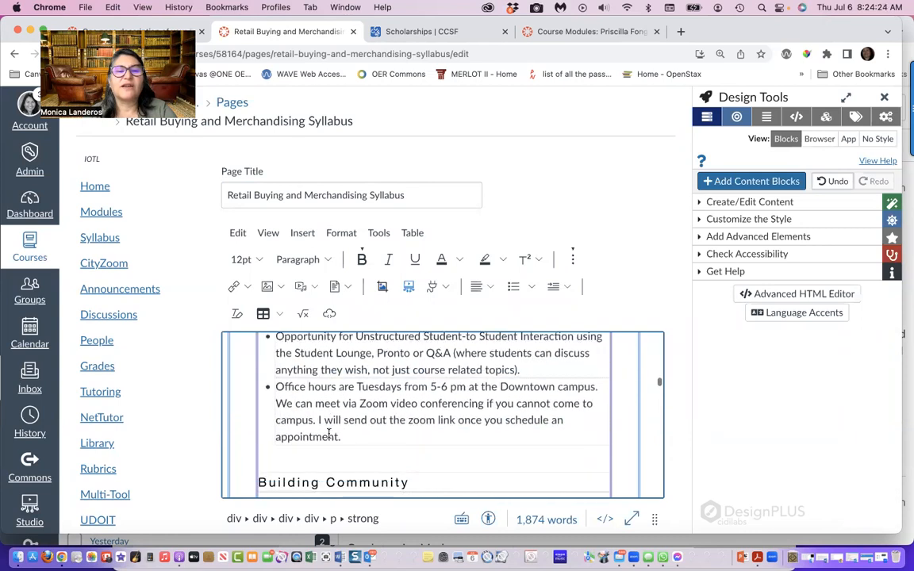
{"action": "scroll", "coordinate": [328, 433], "scroll_direction": "down", "scroll_amount": 8}
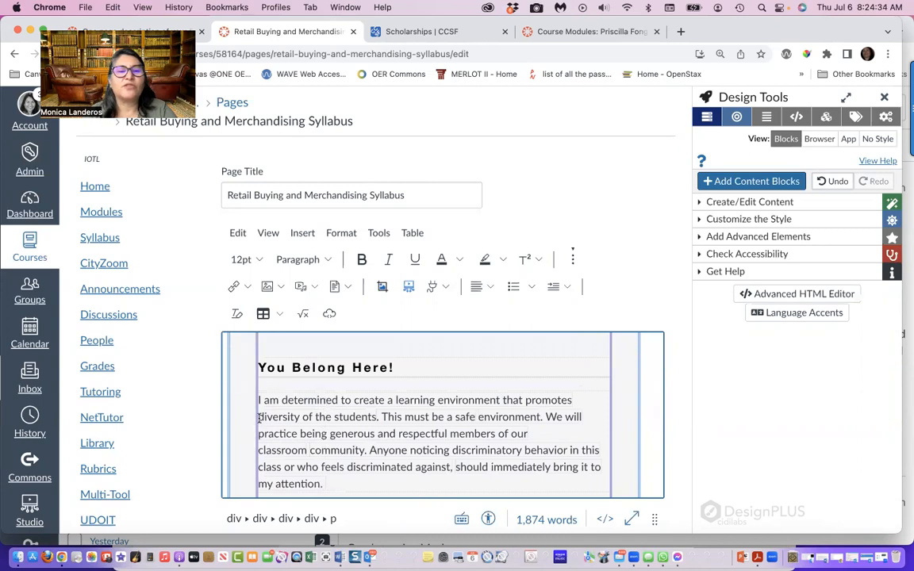
{"action": "key", "text": "BackSpace"}
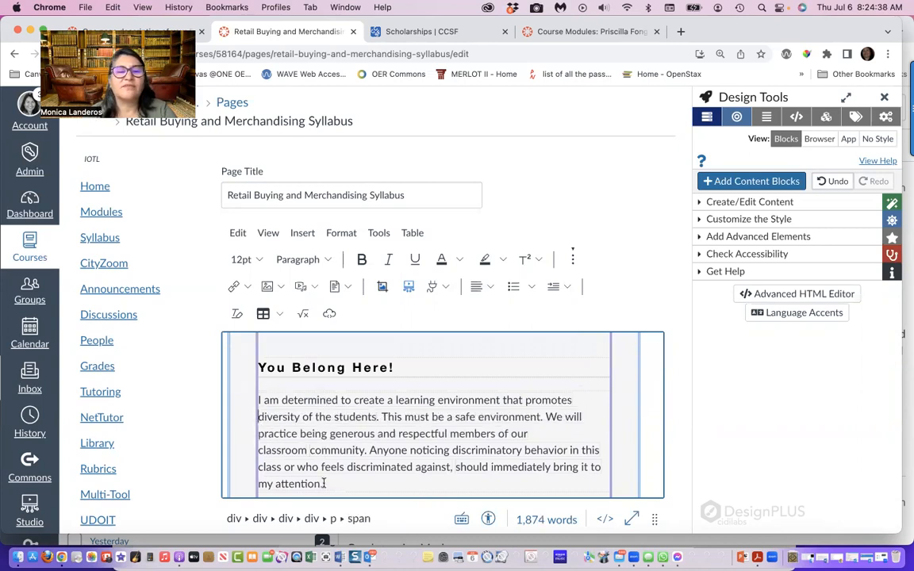
Check the syllabus text from You Belong Here! through Instructor Expectations for remaining formatting problems
{"action": "scroll", "coordinate": [324, 483], "scroll_direction": "down", "scroll_amount": 10}
{"action": "scroll", "coordinate": [324, 483], "scroll_direction": "down", "scroll_amount": 3}
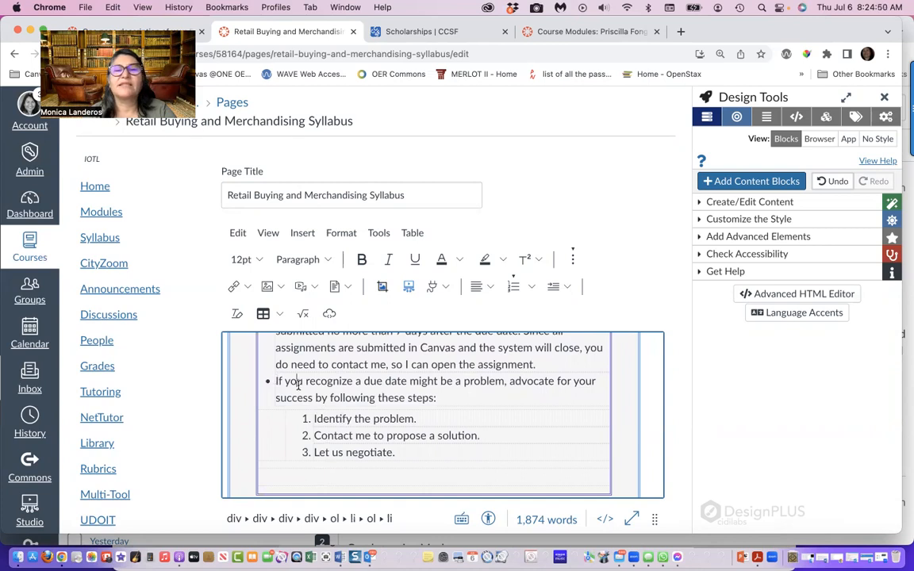
{"action": "scroll", "coordinate": [298, 384], "scroll_direction": "down", "scroll_amount": 15}
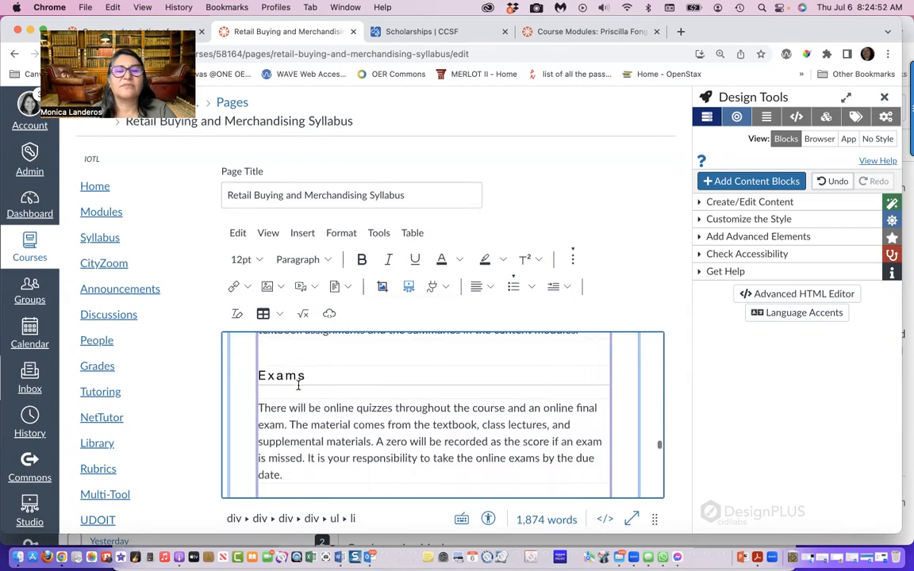
{"action": "scroll", "coordinate": [299, 384], "scroll_direction": "down", "scroll_amount": 15}
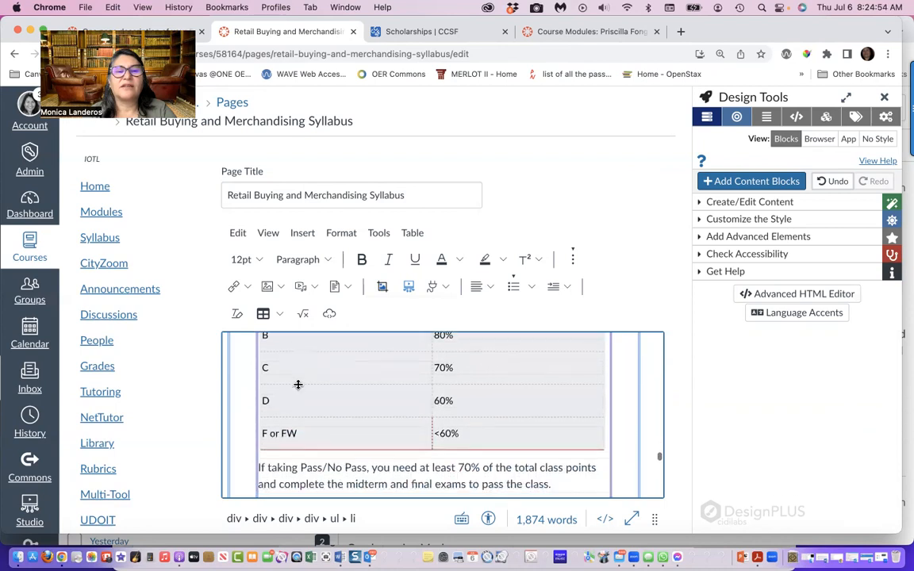
{"action": "scroll", "coordinate": [299, 384], "scroll_direction": "down", "scroll_amount": 15}
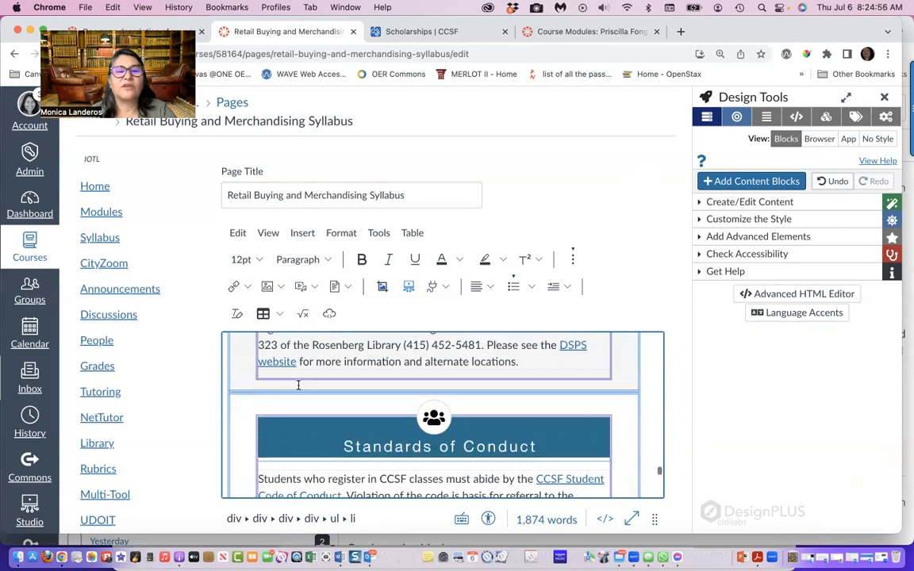
{"action": "scroll", "coordinate": [298, 385], "scroll_direction": "down", "scroll_amount": 15}
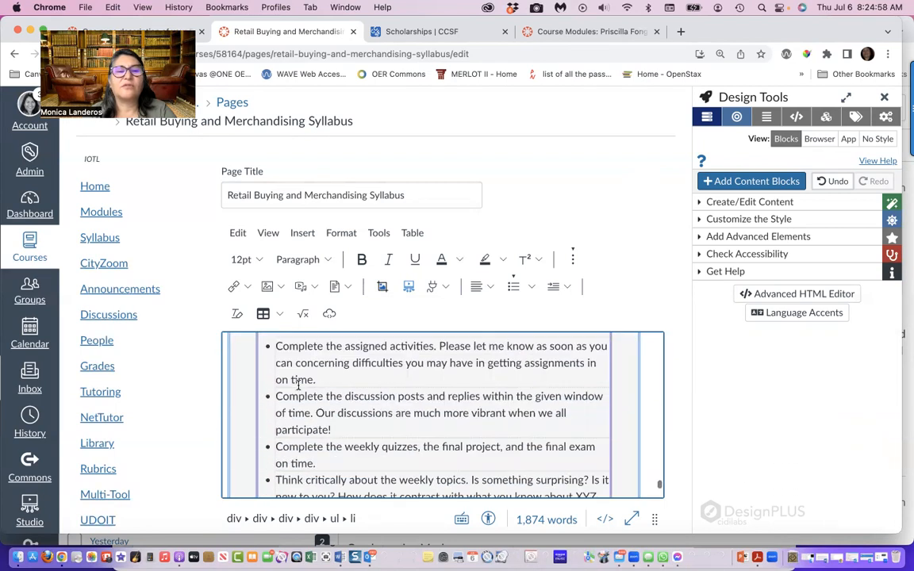
{"action": "scroll", "coordinate": [298, 384], "scroll_direction": "down", "scroll_amount": 15}
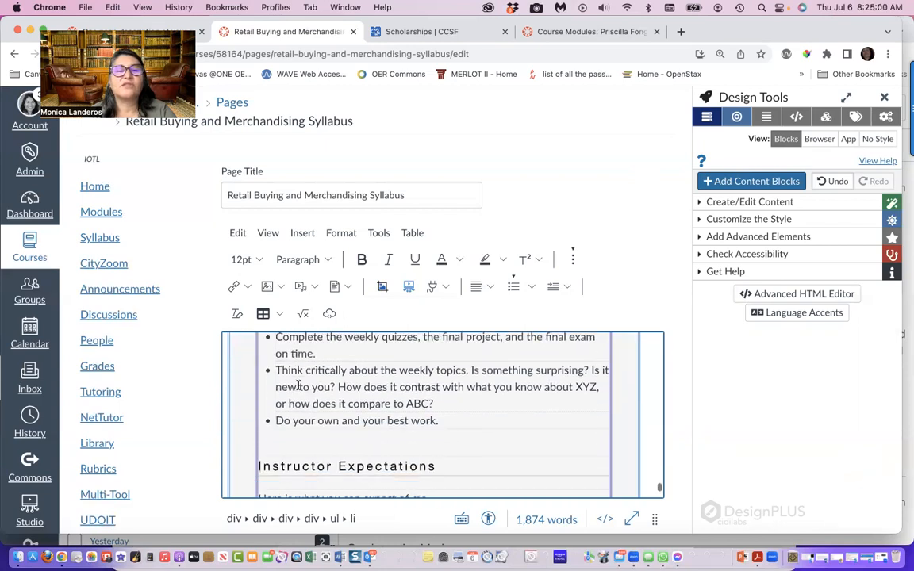
{"action": "scroll", "coordinate": [298, 385], "scroll_direction": "down", "scroll_amount": 3}
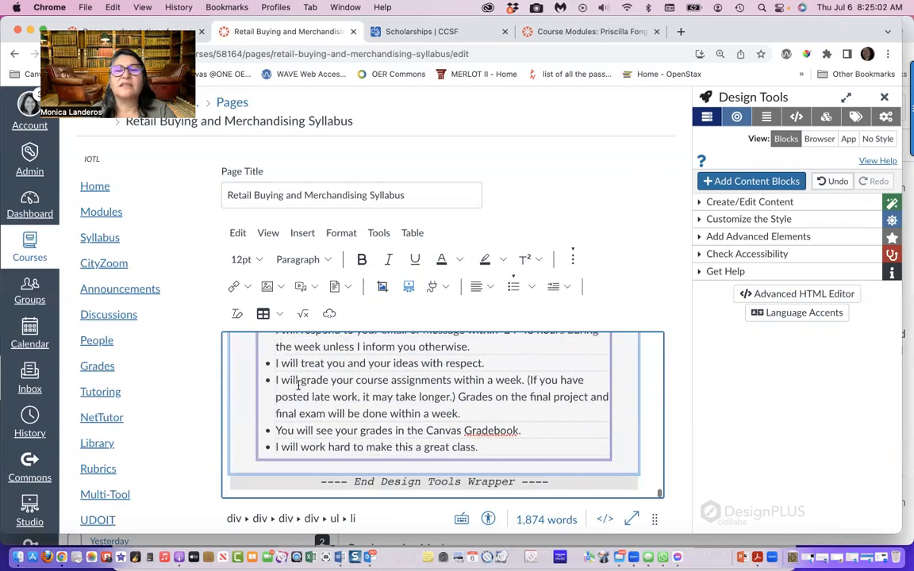
{"action": "scroll", "coordinate": [626, 482], "scroll_direction": "down", "scroll_amount": 4}
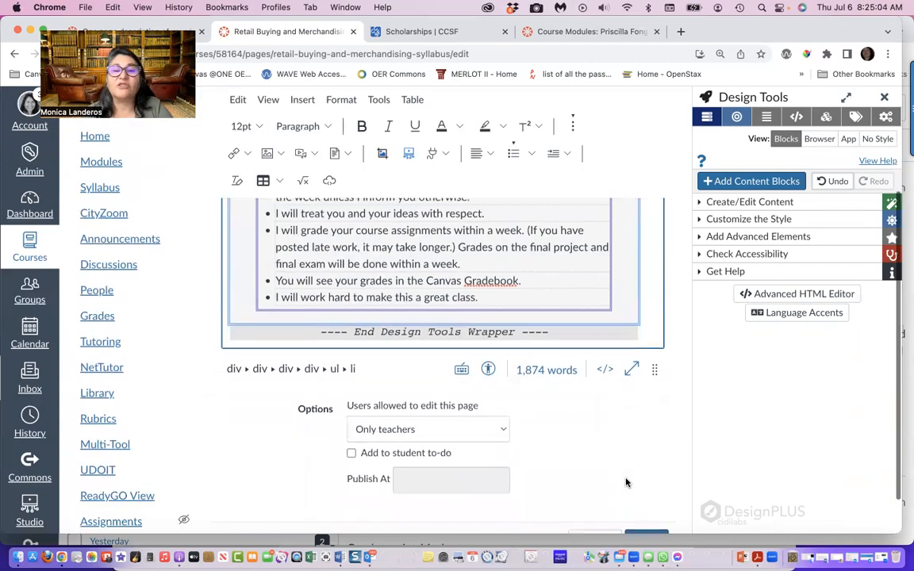
Run the accessibility checker on the syllabus page and review its heading outline in the Design Tools
{"action": "left_click", "coordinate": [488, 368]}
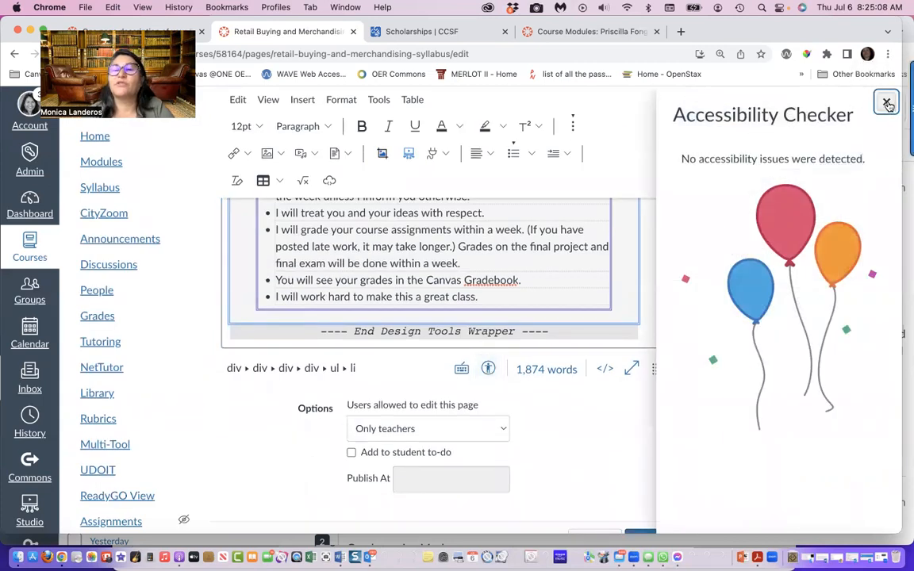
{"action": "left_click", "coordinate": [886, 104]}
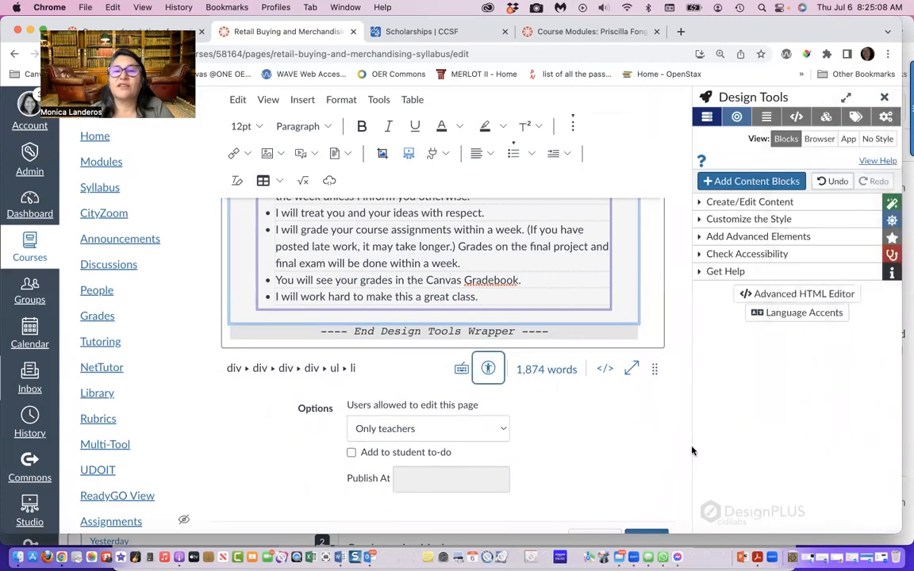
{"action": "left_click", "coordinate": [705, 254]}
{"action": "left_click", "coordinate": [718, 270]}
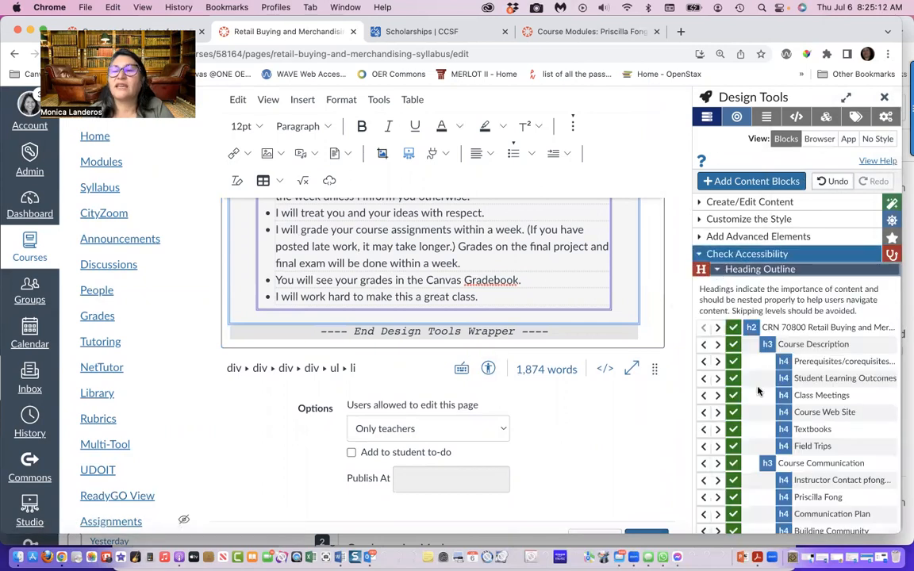
{"action": "scroll", "coordinate": [757, 391], "scroll_direction": "down", "scroll_amount": 10}
{"action": "scroll", "coordinate": [758, 390], "scroll_direction": "up", "scroll_amount": 8}
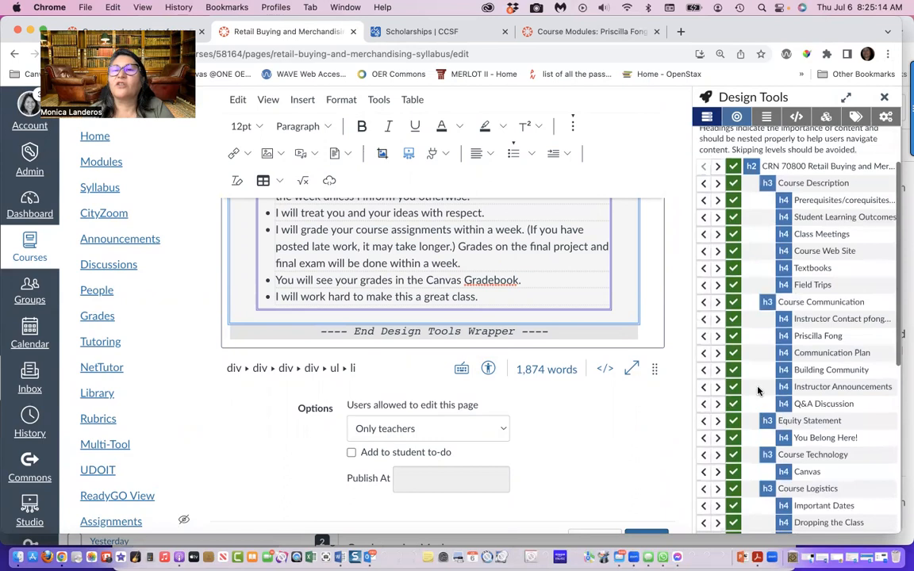
{"action": "scroll", "coordinate": [757, 390], "scroll_direction": "up", "scroll_amount": 2}
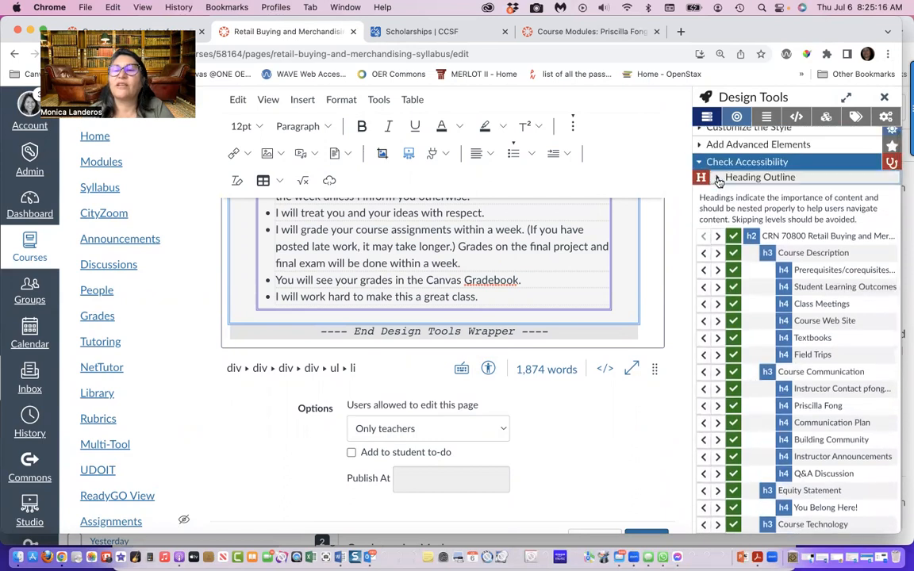
Run the Link Check and change the text of the instructor's email link to "My CCSF Email"
{"action": "left_click", "coordinate": [717, 179]}
{"action": "left_click", "coordinate": [719, 301]}
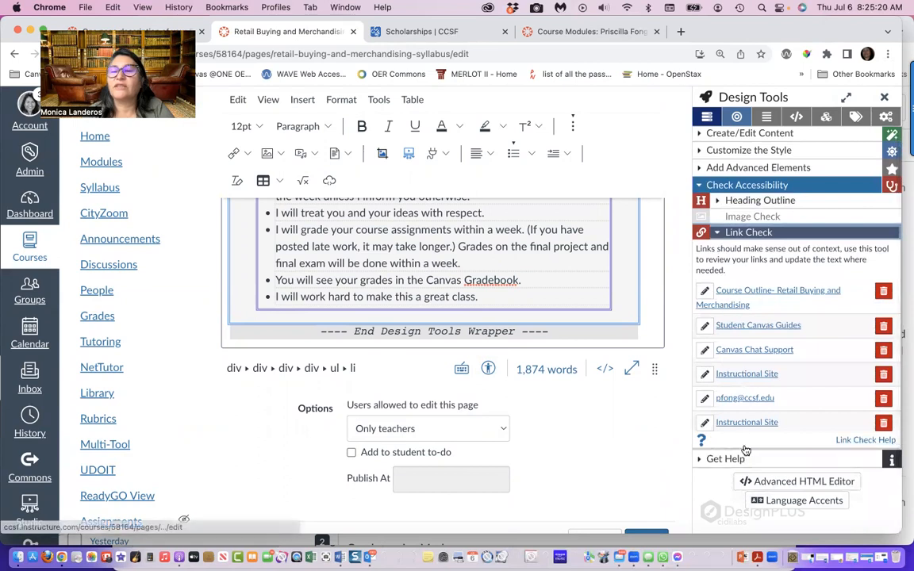
{"action": "left_click", "coordinate": [704, 399]}
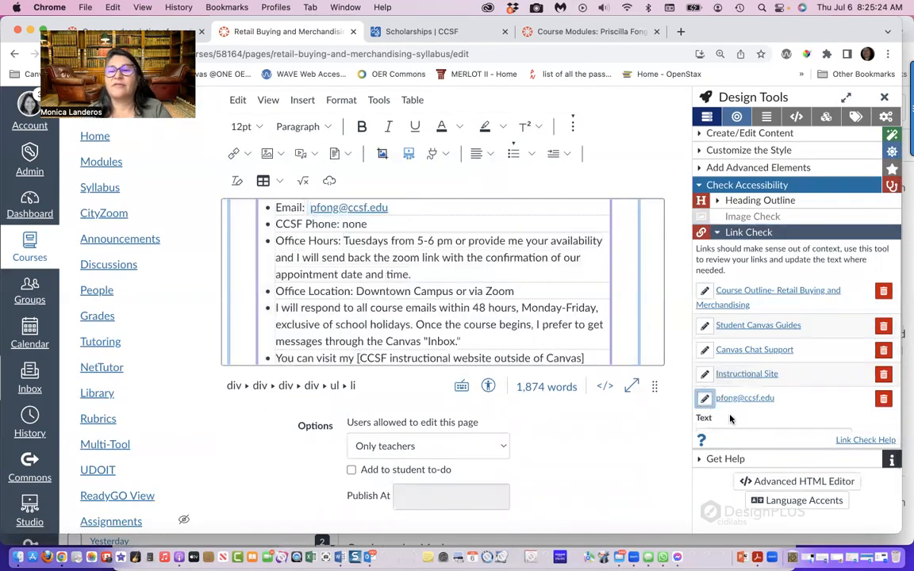
{"action": "scroll", "coordinate": [728, 429], "scroll_direction": "down", "scroll_amount": 2}
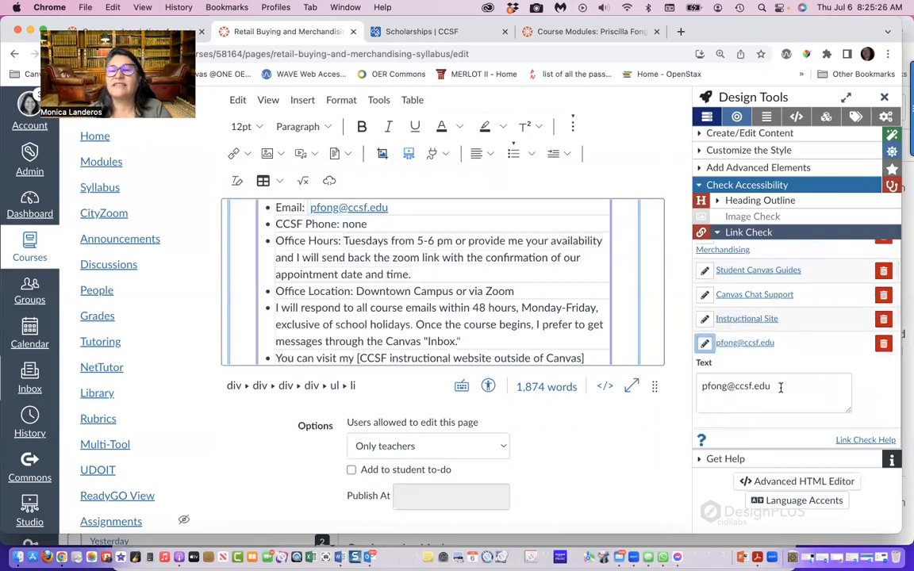
{"action": "left_click_drag", "start_coordinate": [781, 386], "coordinate": [699, 387]}
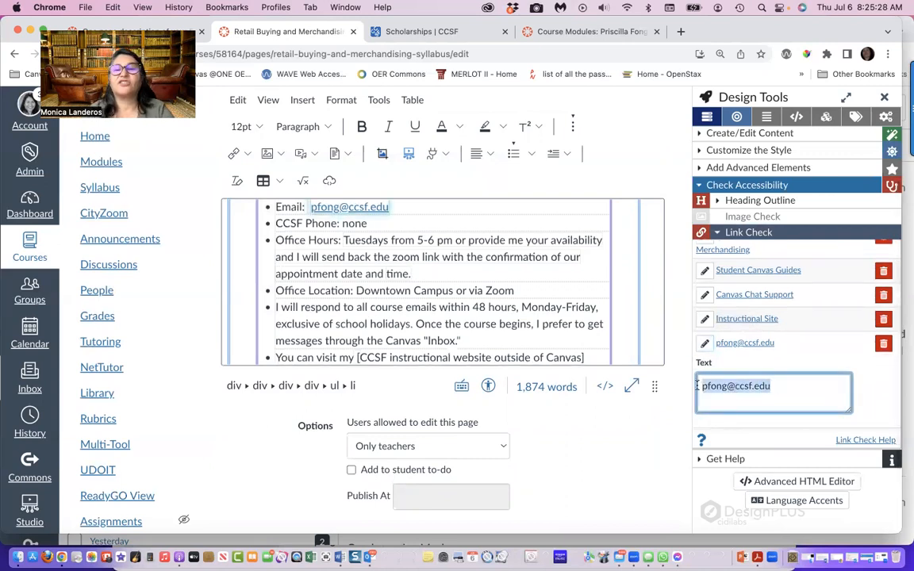
{"action": "type", "text": "My CCSF"}
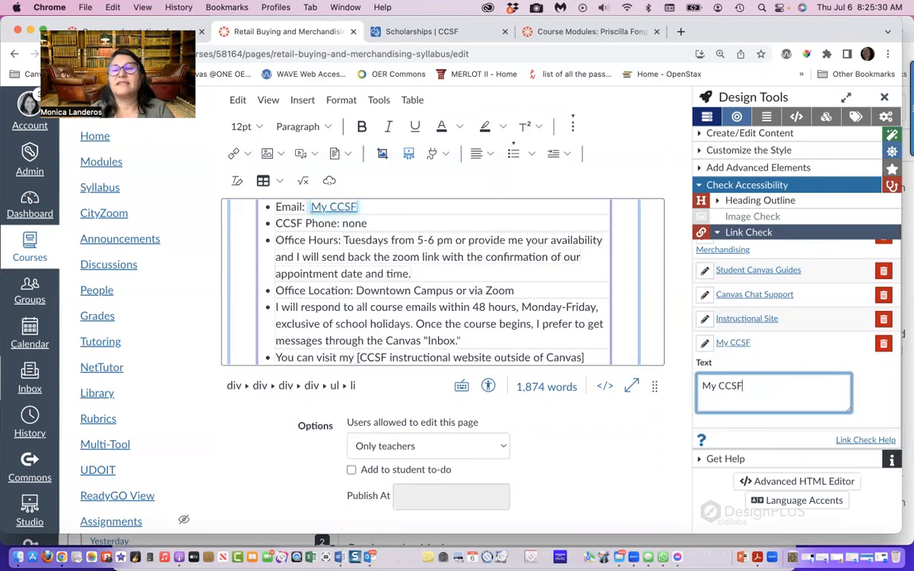
{"action": "type", "text": " Email"}
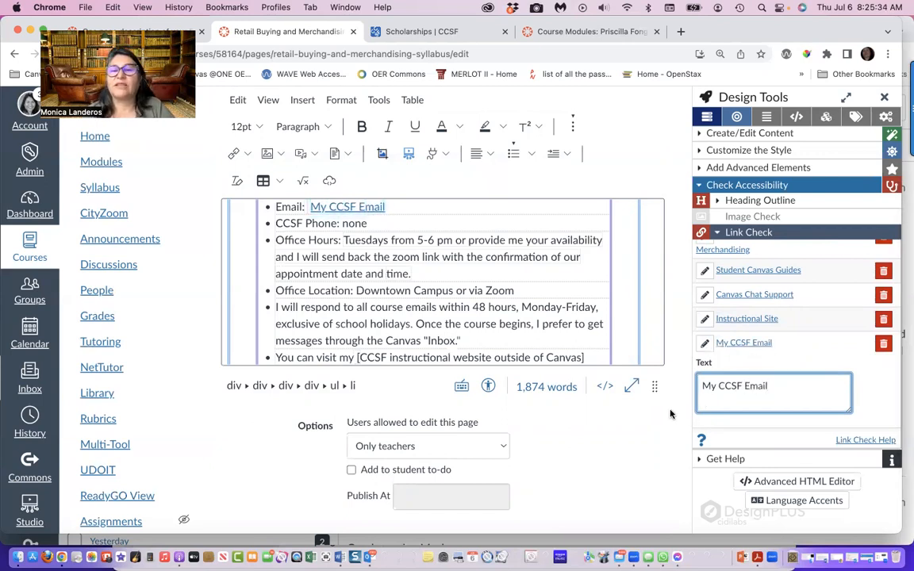
{"action": "left_click", "coordinate": [671, 414]}
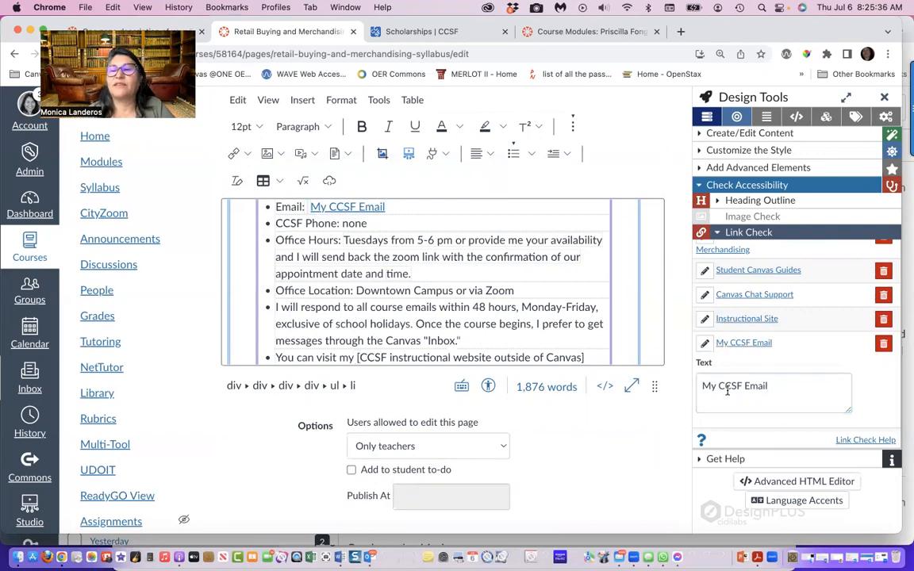
Close the Design Tools and save the Retail Buying and Merchandising Syllabus page
{"action": "scroll", "coordinate": [590, 413], "scroll_direction": "down", "scroll_amount": 2}
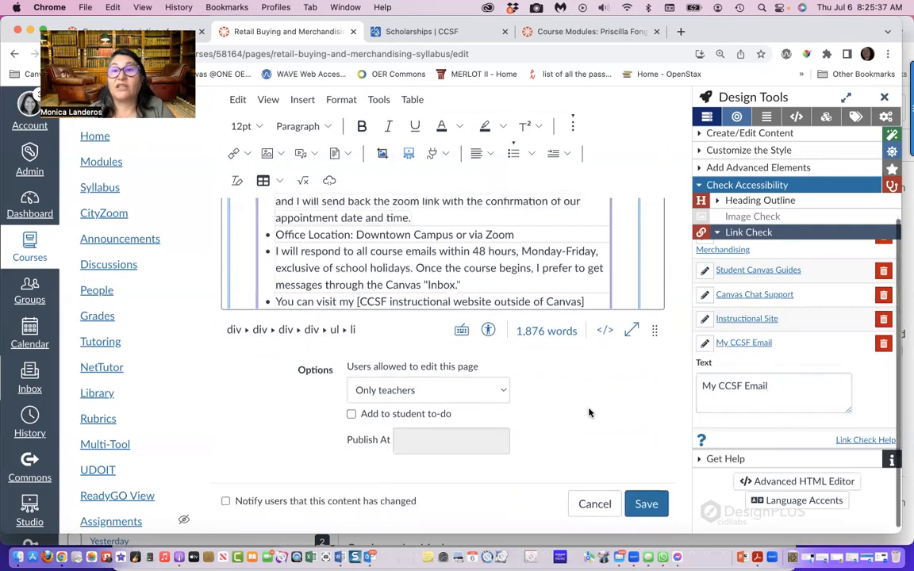
{"action": "left_click", "coordinate": [884, 96]}
{"action": "left_click", "coordinate": [855, 504]}
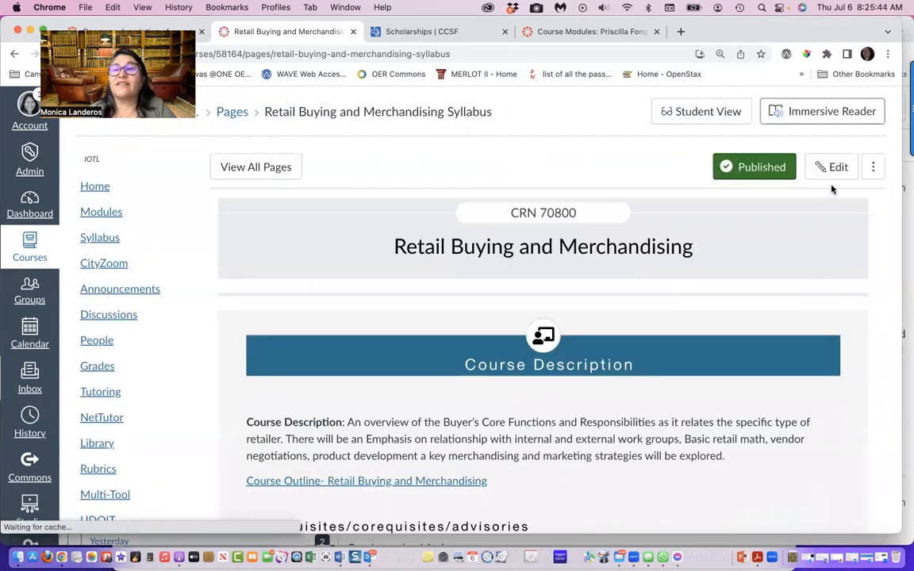
Copy the entire HTML code of the Retail Buying and Merchandising Syllabus page, and leave its editor without saving
{"action": "left_click", "coordinate": [829, 166]}
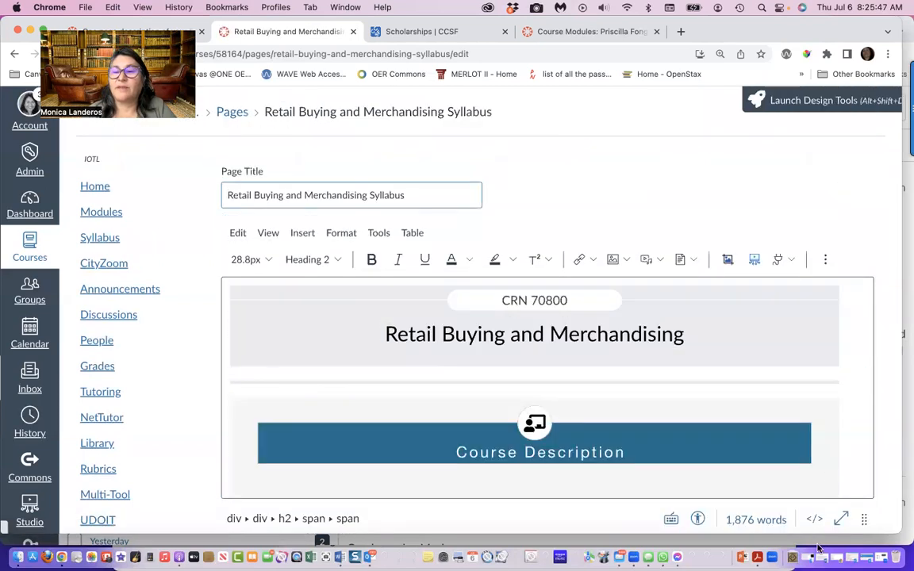
{"action": "left_click", "coordinate": [813, 518]}
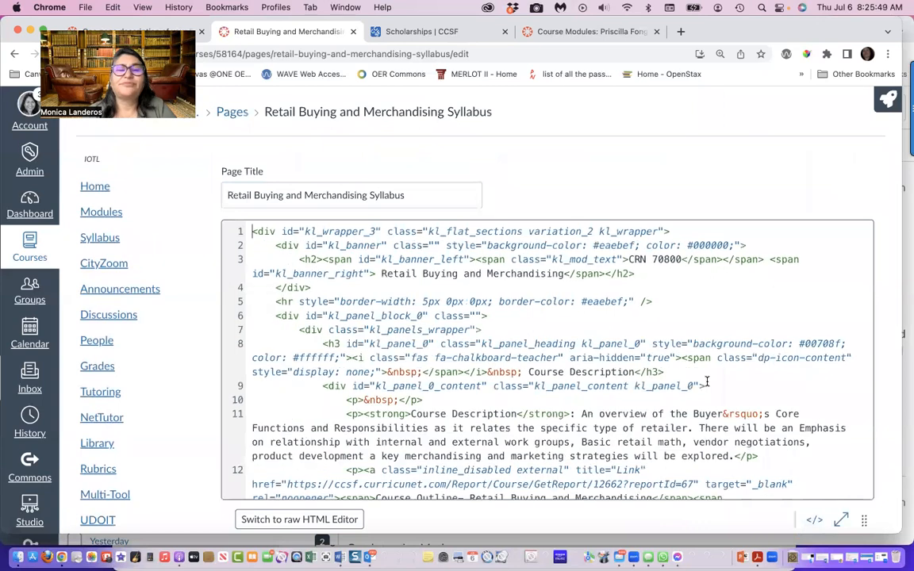
{"action": "key", "text": "super+a"}
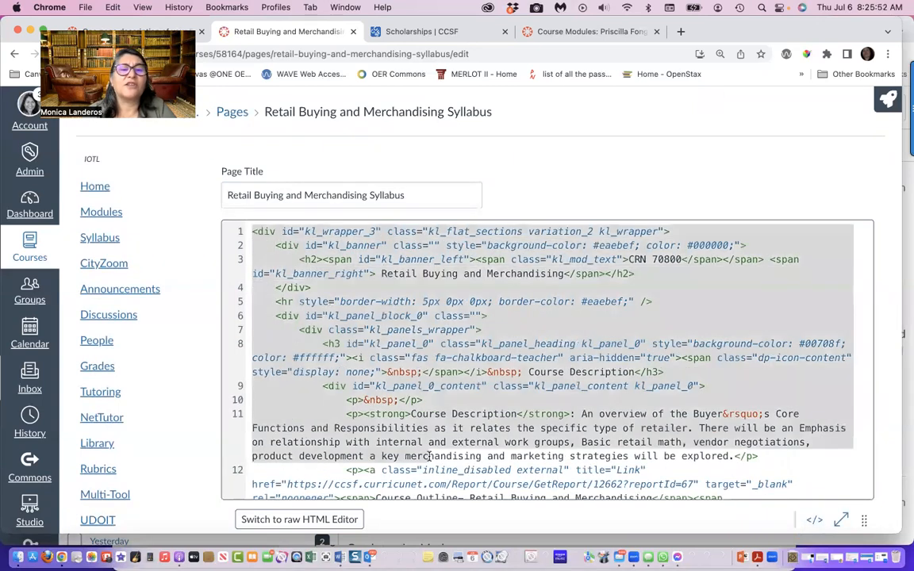
{"action": "scroll", "coordinate": [548, 361], "scroll_direction": "down", "scroll_amount": 3}
{"action": "scroll", "coordinate": [547, 361], "scroll_direction": "down", "scroll_amount": 15}
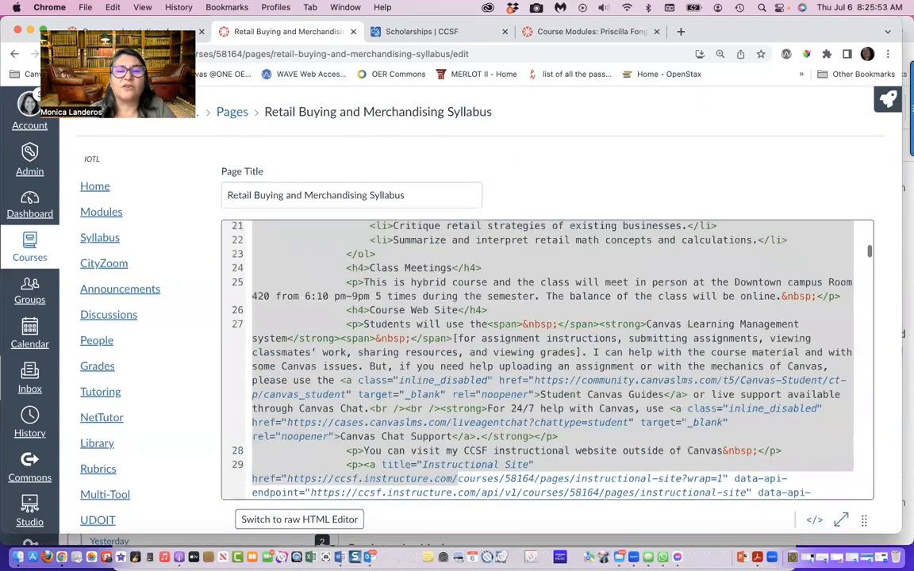
{"action": "scroll", "coordinate": [547, 361], "scroll_direction": "down", "scroll_amount": 15}
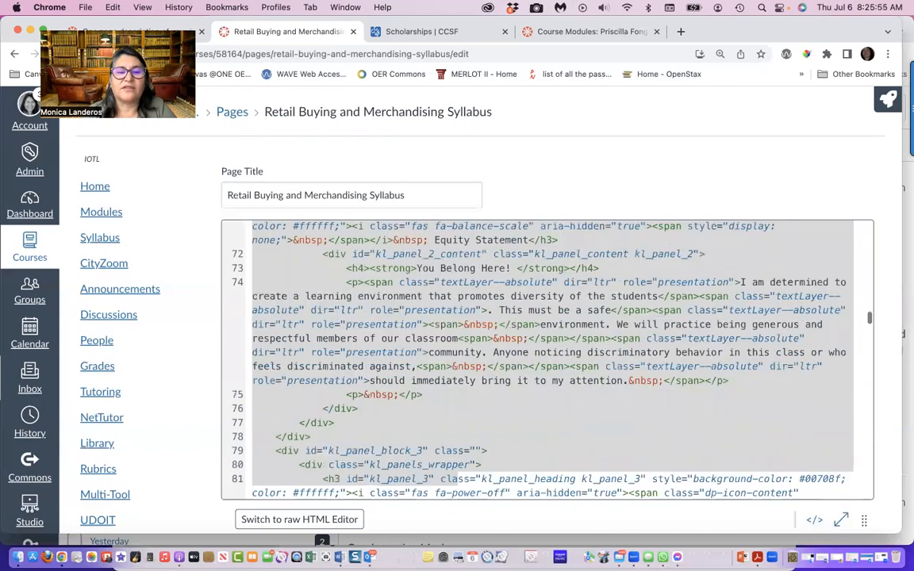
{"action": "scroll", "coordinate": [547, 361], "scroll_direction": "down", "scroll_amount": 20}
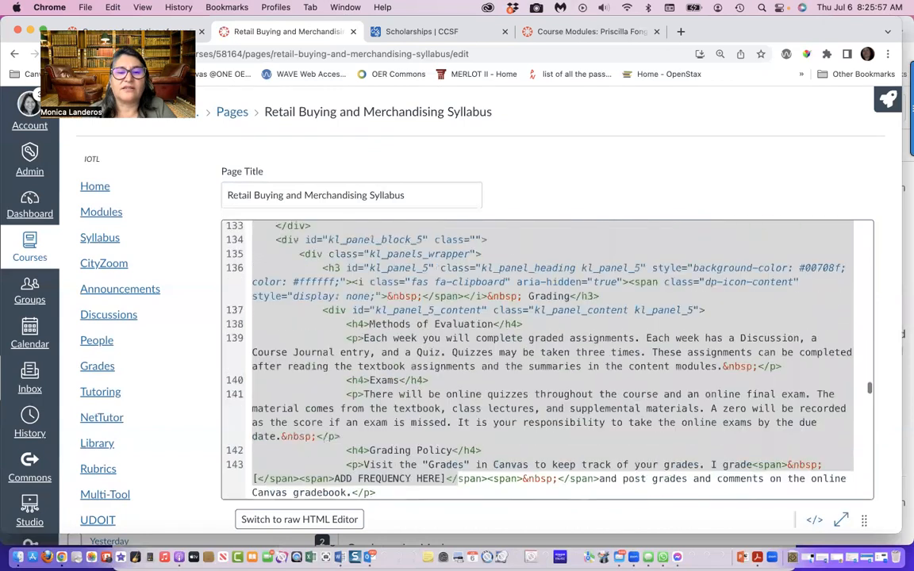
{"action": "scroll", "coordinate": [547, 361], "scroll_direction": "down", "scroll_amount": 15}
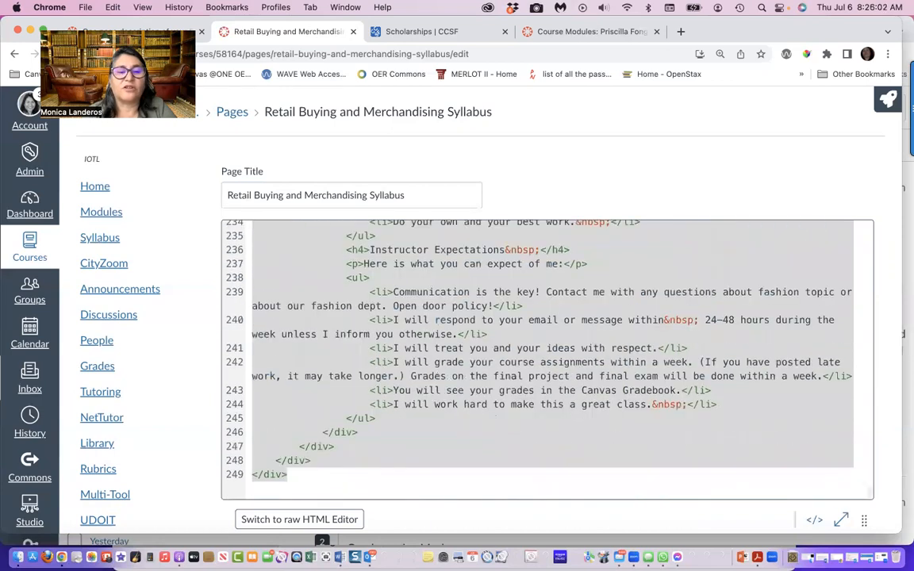
{"action": "left_click", "coordinate": [114, 8]}
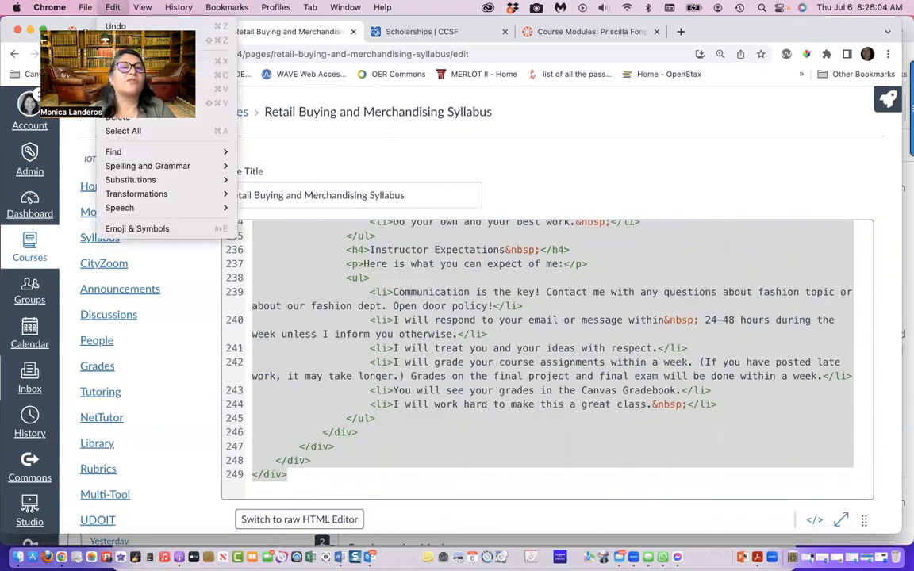
{"action": "left_click", "coordinate": [127, 74]}
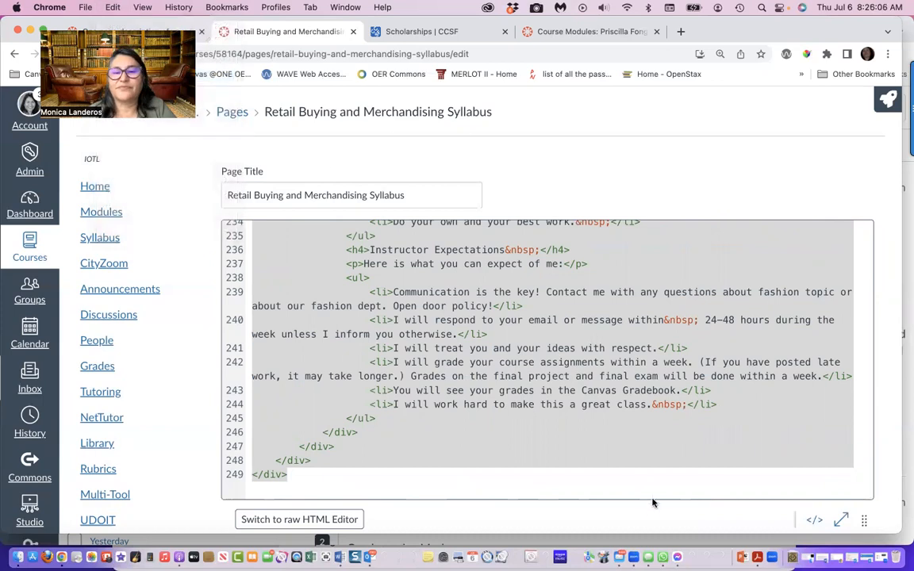
{"action": "scroll", "coordinate": [651, 512], "scroll_direction": "down", "scroll_amount": 3}
{"action": "scroll", "coordinate": [652, 514], "scroll_direction": "down", "scroll_amount": 2}
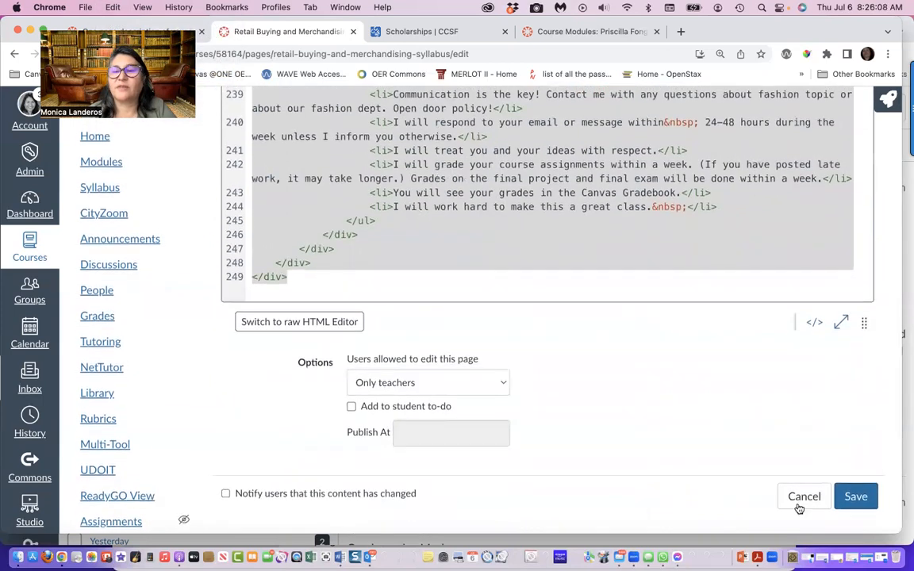
{"action": "left_click", "coordinate": [794, 496]}
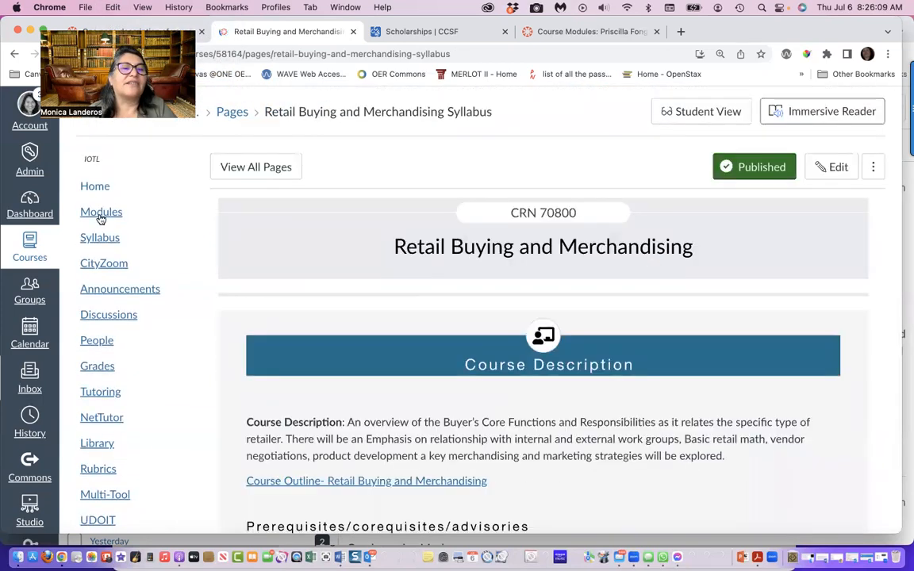
Replace the course Syllabus's entire HTML code with the copied Retail Buying and Merchandising Syllabus code, and update the syllabus
{"action": "left_click", "coordinate": [94, 238]}
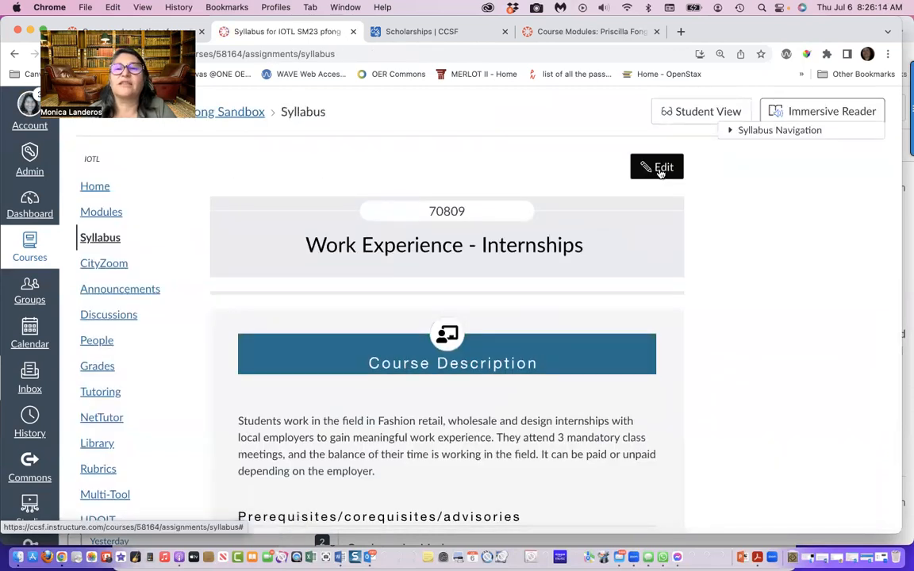
{"action": "left_click", "coordinate": [660, 169]}
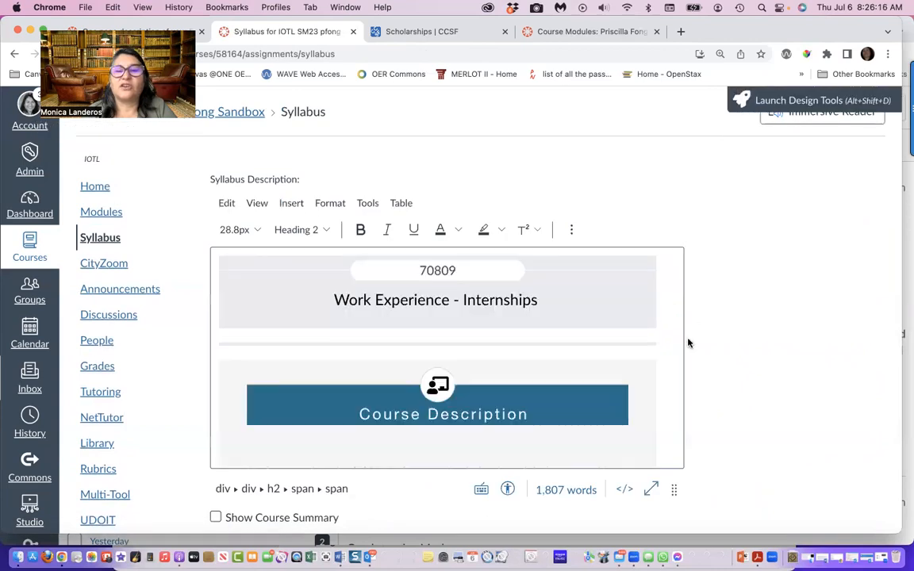
{"action": "left_click", "coordinate": [625, 490]}
{"action": "left_click_drag", "start_coordinate": [240, 200], "coordinate": [378, 557]}
{"action": "key", "text": "BackSpace"}
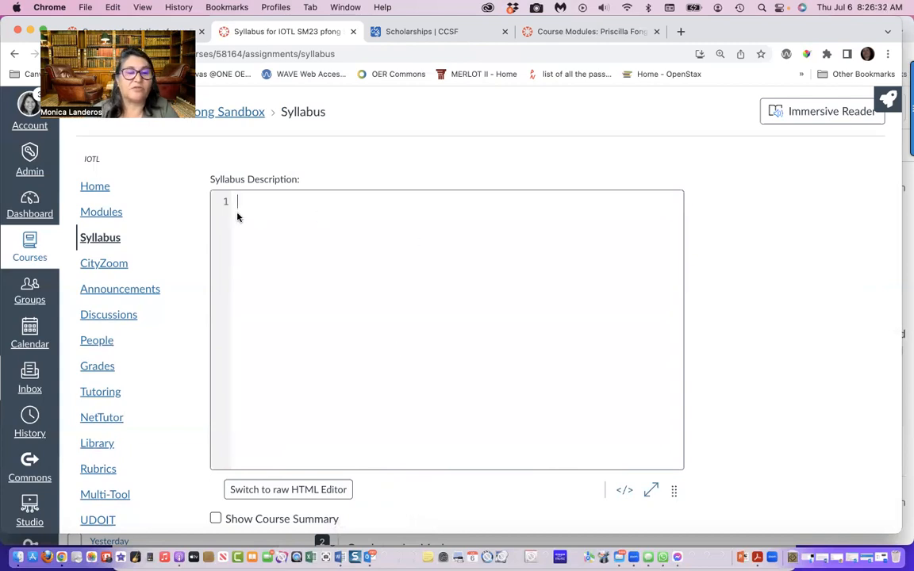
{"action": "key", "text": "super+v"}
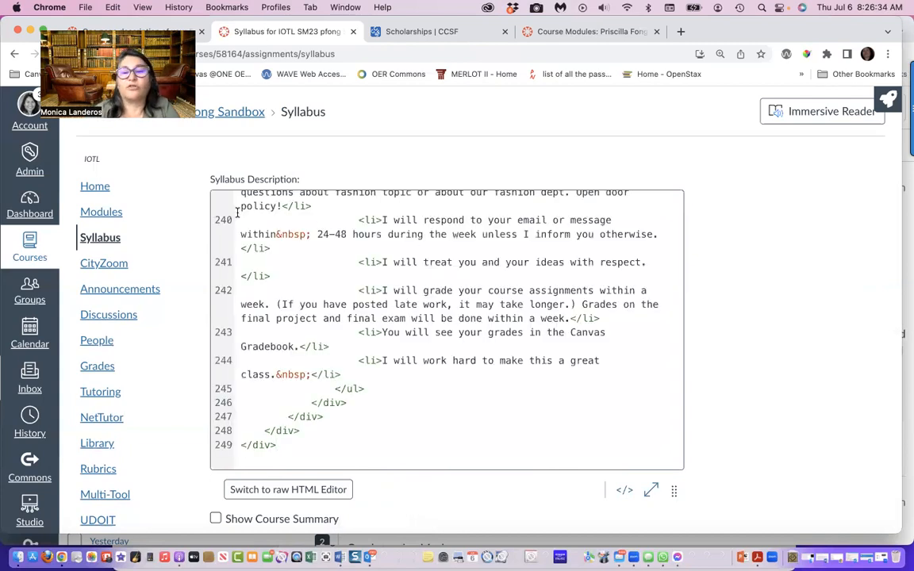
{"action": "left_click", "coordinate": [624, 489]}
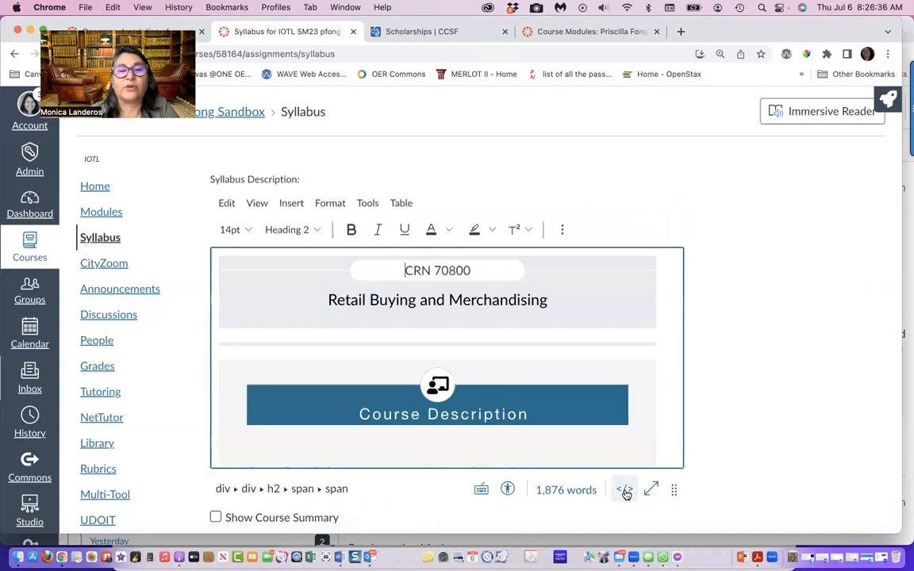
{"action": "scroll", "coordinate": [722, 437], "scroll_direction": "down", "scroll_amount": 2}
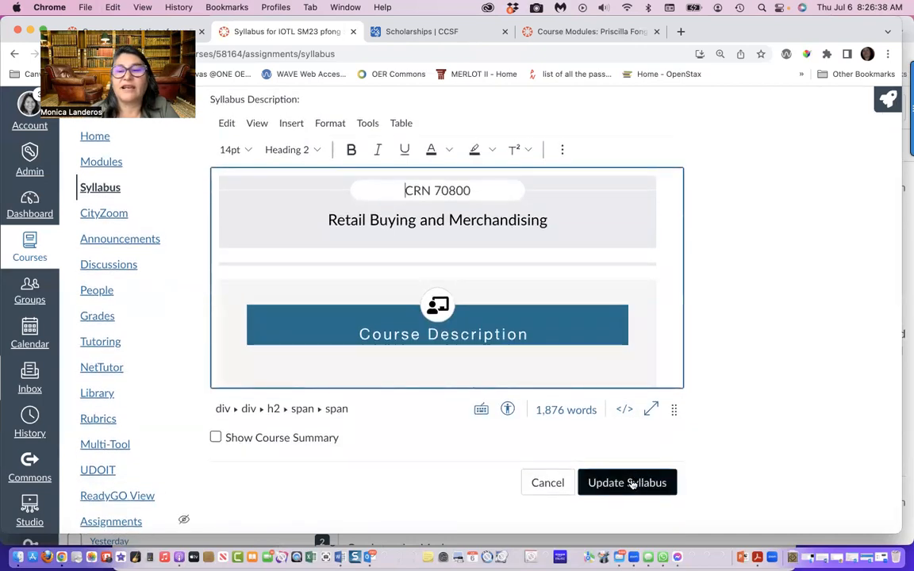
{"action": "left_click", "coordinate": [631, 481]}
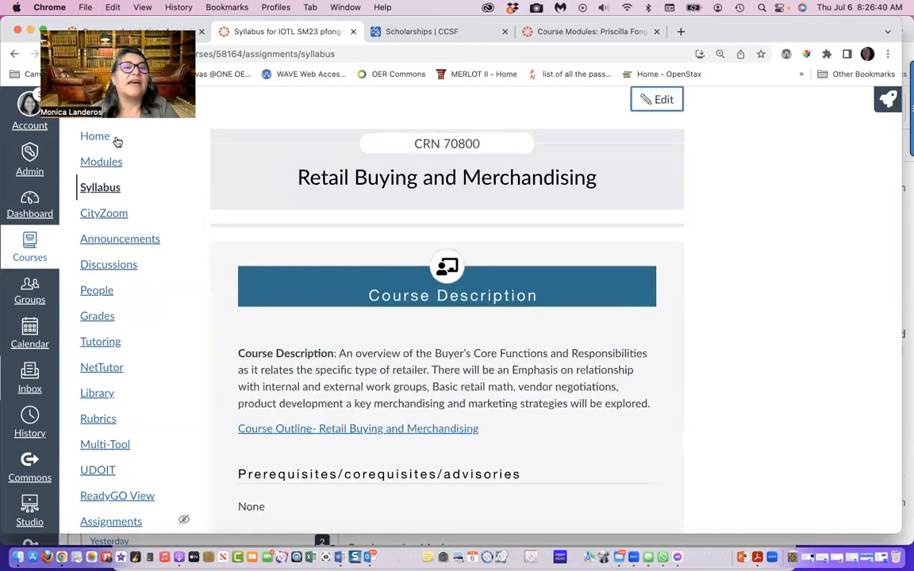
Look through the course modules and examine the Learning Objectives page in Module 11: Concept of Pricing and Retail Math
{"action": "left_click", "coordinate": [101, 161]}
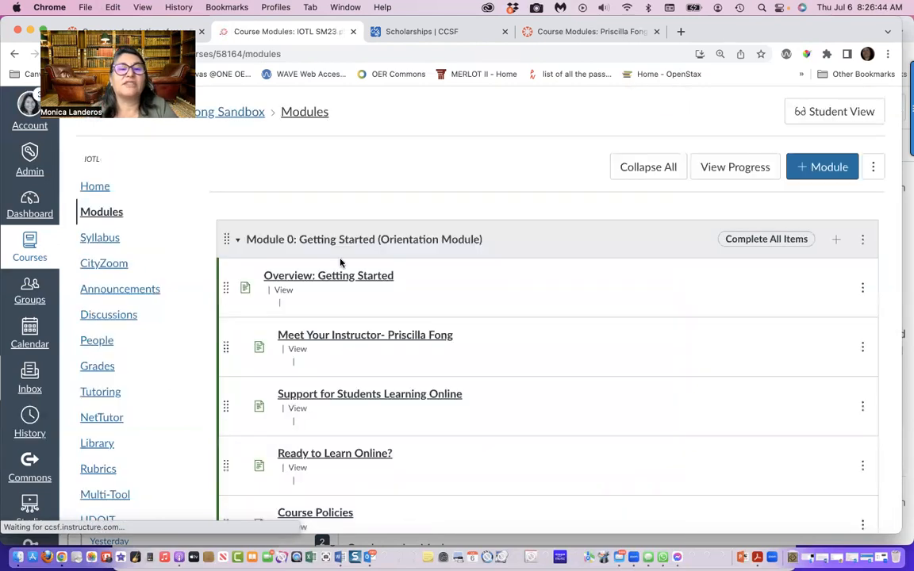
{"action": "scroll", "coordinate": [355, 483], "scroll_direction": "down", "scroll_amount": 3}
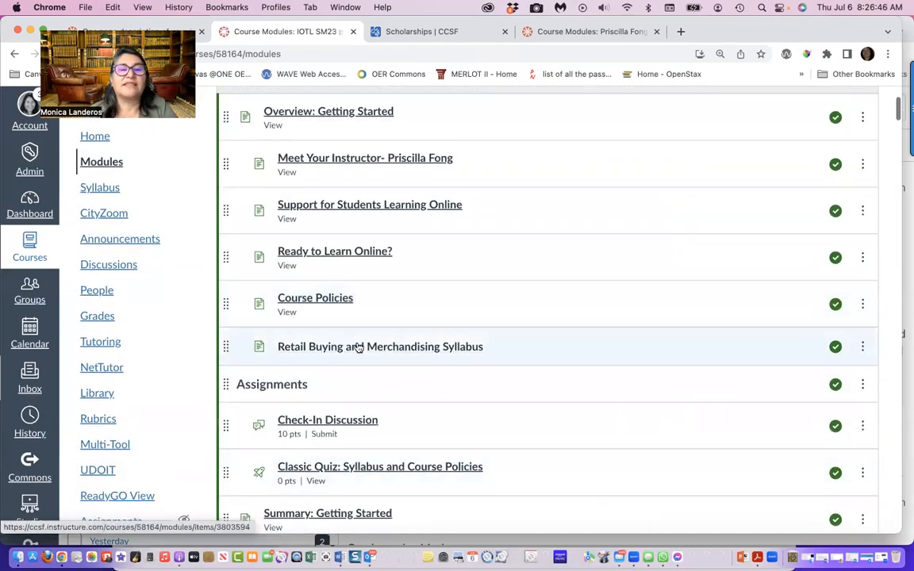
{"action": "scroll", "coordinate": [367, 347], "scroll_direction": "down", "scroll_amount": 3}
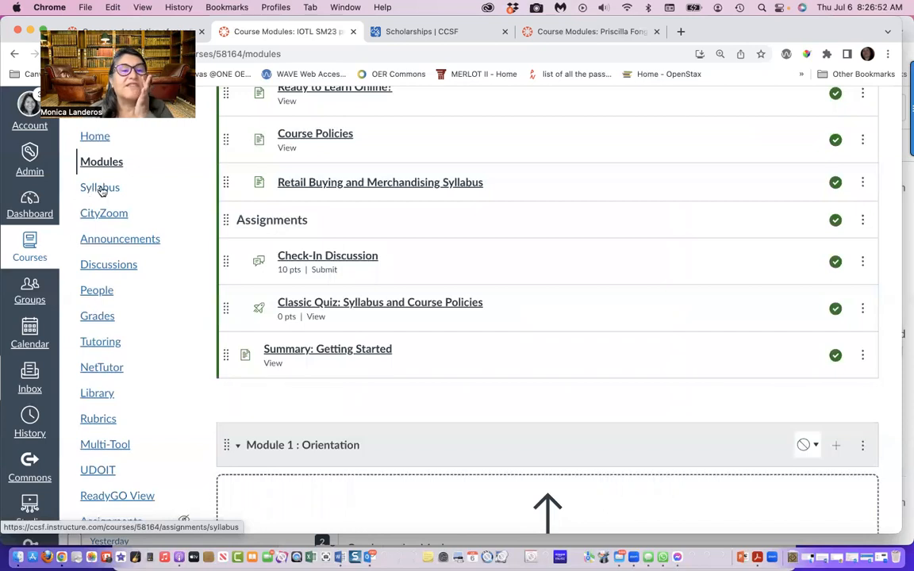
{"action": "scroll", "coordinate": [322, 388], "scroll_direction": "down", "scroll_amount": 2}
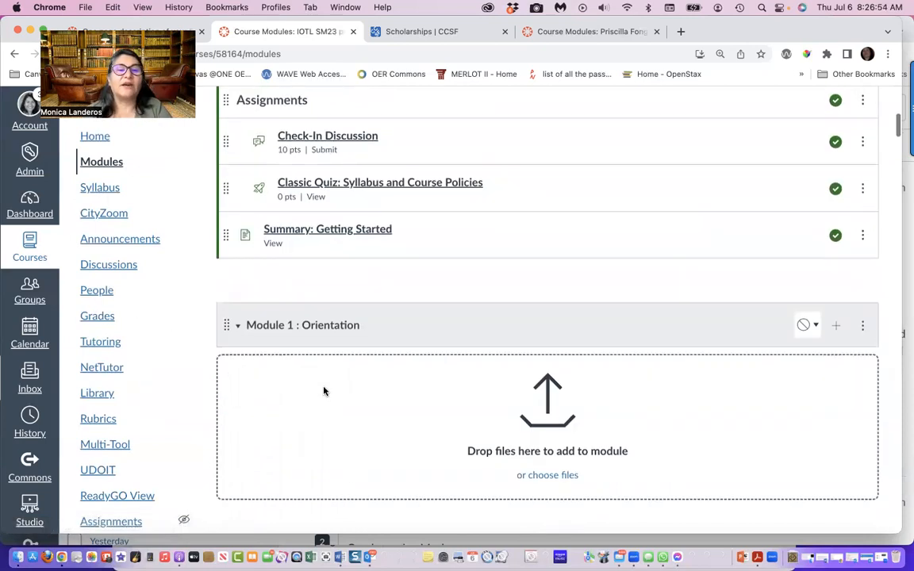
{"action": "scroll", "coordinate": [425, 334], "scroll_direction": "down", "scroll_amount": 3}
{"action": "scroll", "coordinate": [426, 335], "scroll_direction": "up", "scroll_amount": 10}
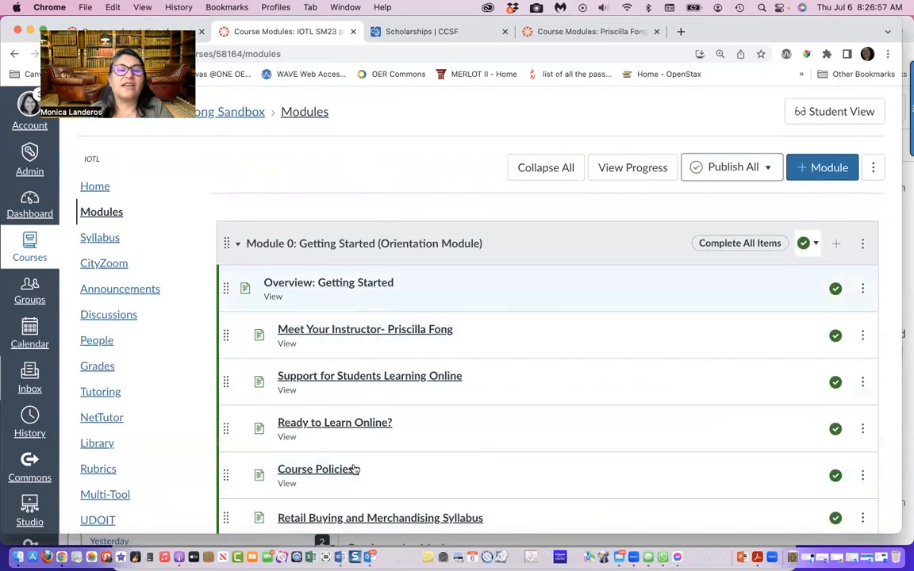
{"action": "scroll", "coordinate": [381, 461], "scroll_direction": "down", "scroll_amount": 3}
{"action": "scroll", "coordinate": [381, 462], "scroll_direction": "down", "scroll_amount": 3}
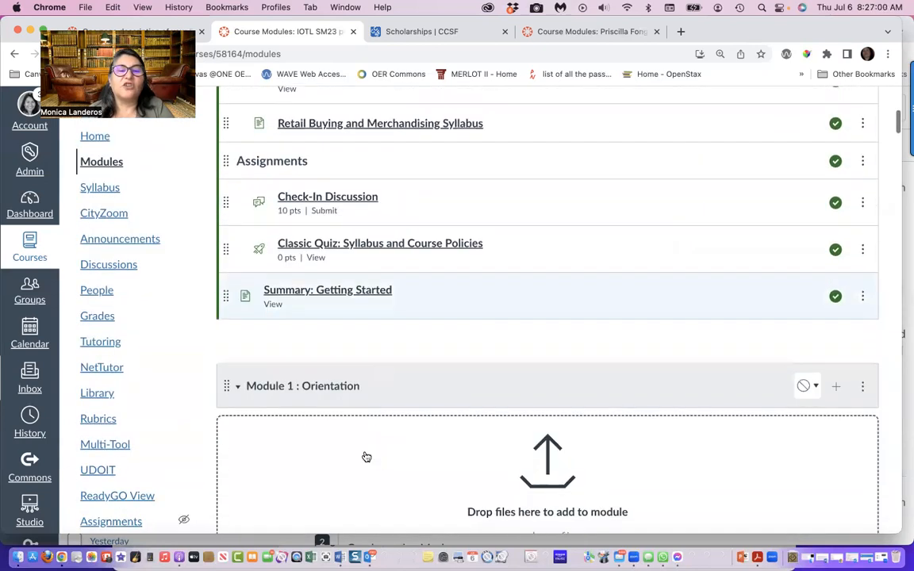
{"action": "scroll", "coordinate": [403, 394], "scroll_direction": "down", "scroll_amount": 3}
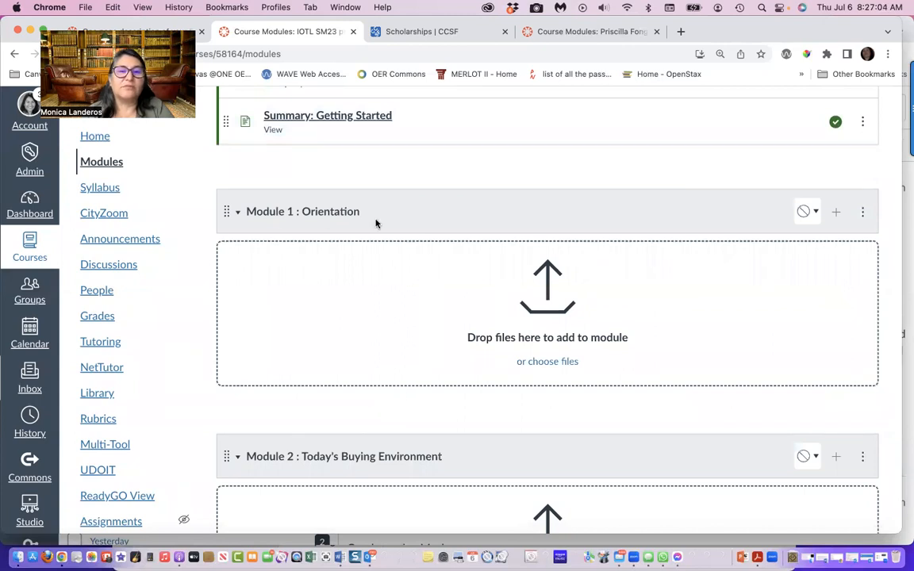
{"action": "scroll", "coordinate": [640, 368], "scroll_direction": "down", "scroll_amount": 1}
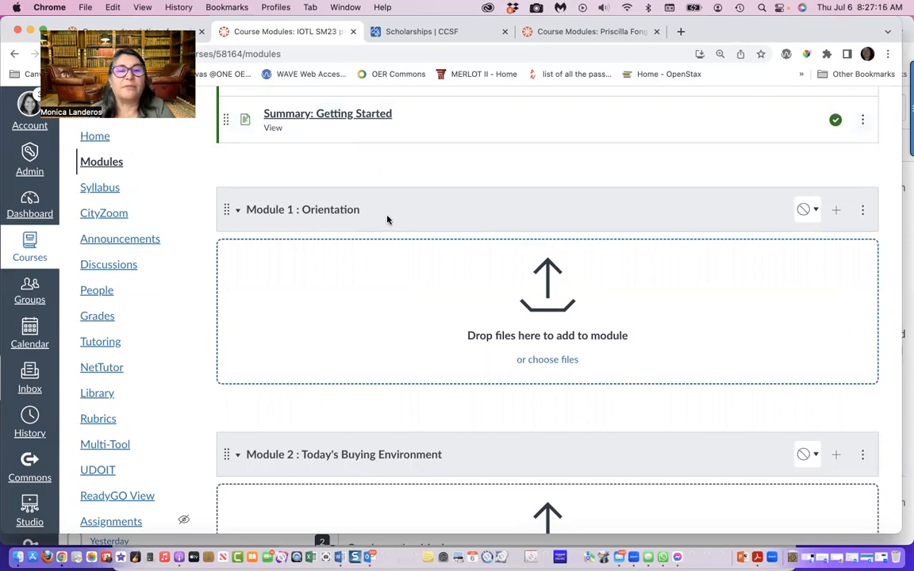
{"action": "scroll", "coordinate": [506, 317], "scroll_direction": "down", "scroll_amount": 3}
{"action": "scroll", "coordinate": [506, 316], "scroll_direction": "down", "scroll_amount": 15}
{"action": "scroll", "coordinate": [504, 315], "scroll_direction": "down", "scroll_amount": 13}
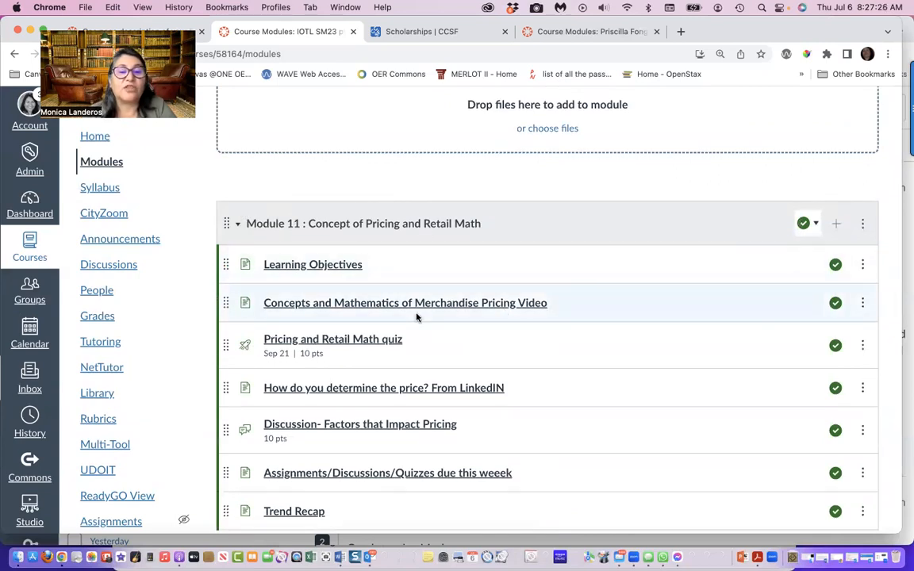
{"action": "scroll", "coordinate": [416, 317], "scroll_direction": "down", "scroll_amount": 1}
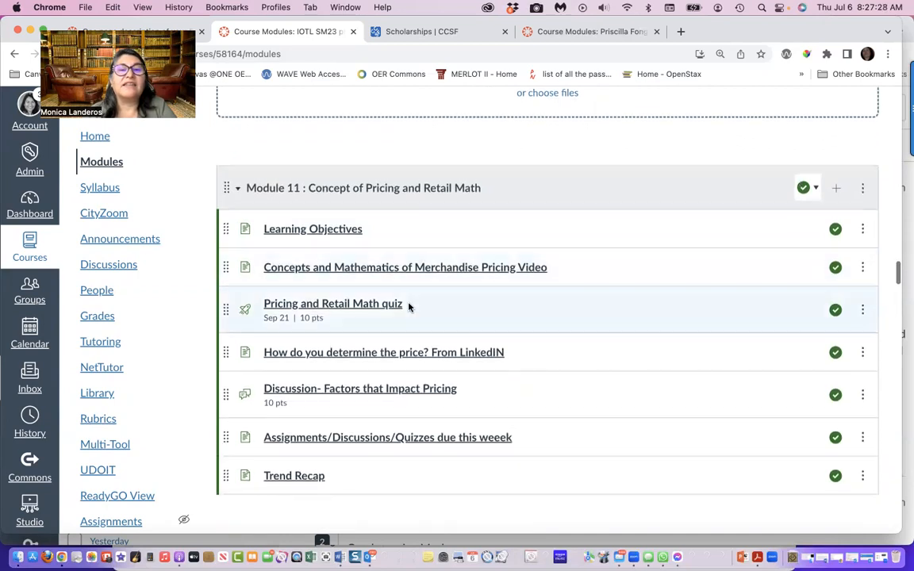
{"action": "left_click", "coordinate": [315, 230]}
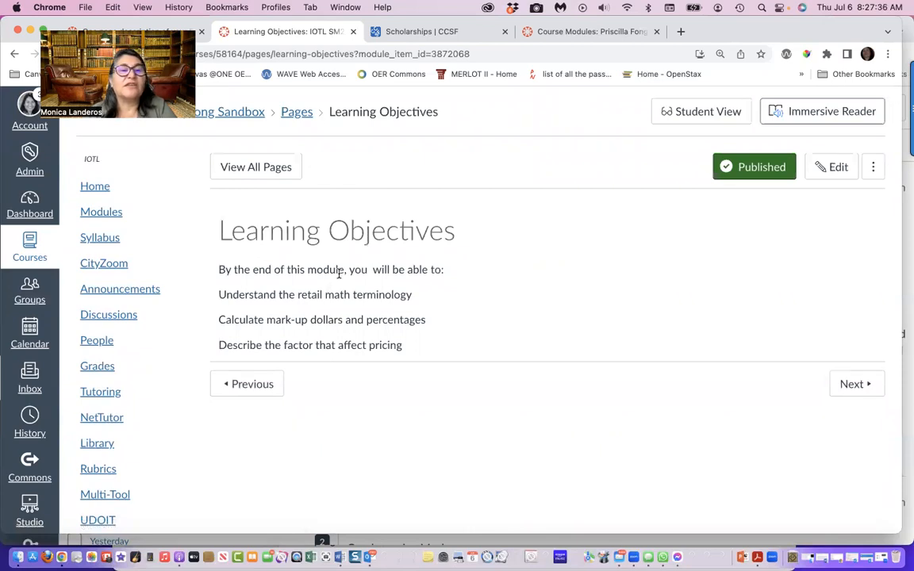
Open the Sample Overview: Module X page from the Module X: Templates module
{"action": "left_click", "coordinate": [101, 213]}
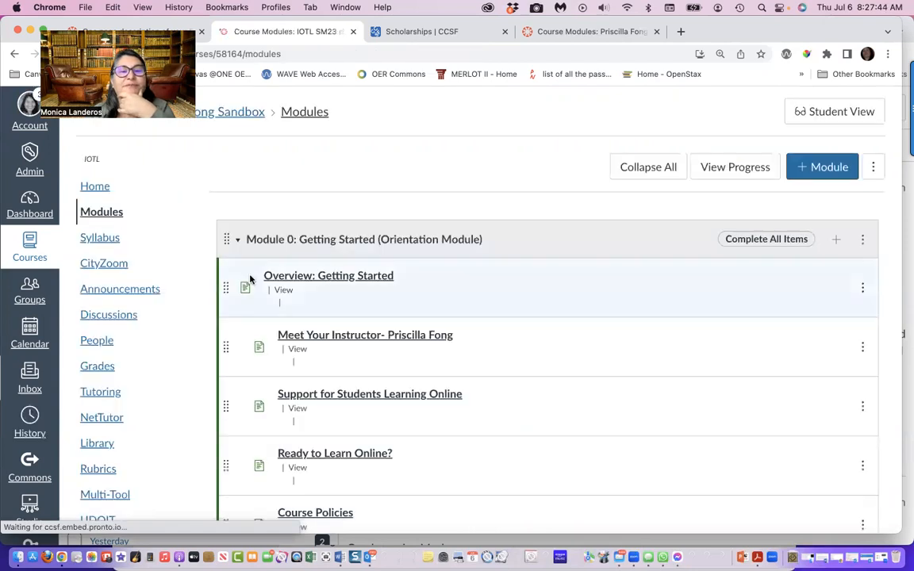
{"action": "scroll", "coordinate": [250, 278], "scroll_direction": "down", "scroll_amount": 10}
{"action": "scroll", "coordinate": [250, 278], "scroll_direction": "down", "scroll_amount": 20}
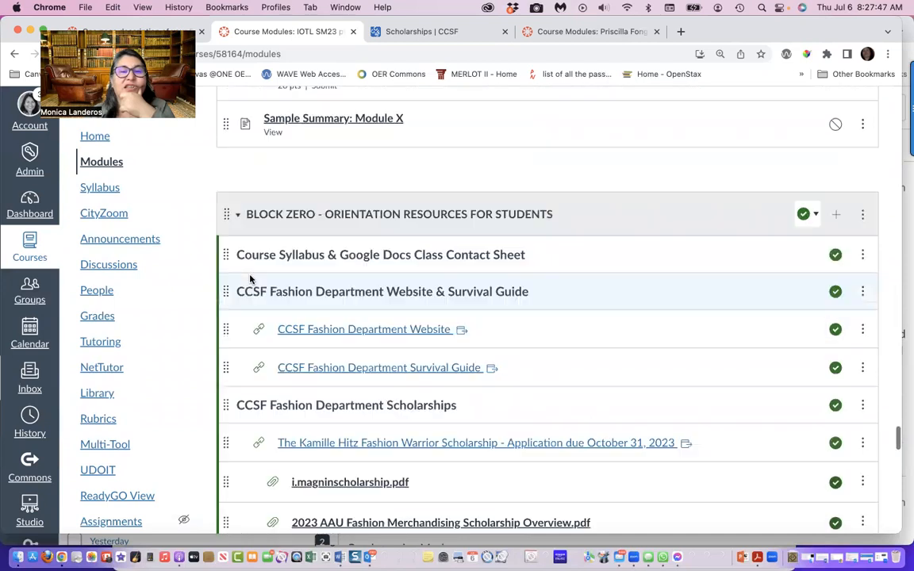
{"action": "scroll", "coordinate": [250, 279], "scroll_direction": "up", "scroll_amount": 8}
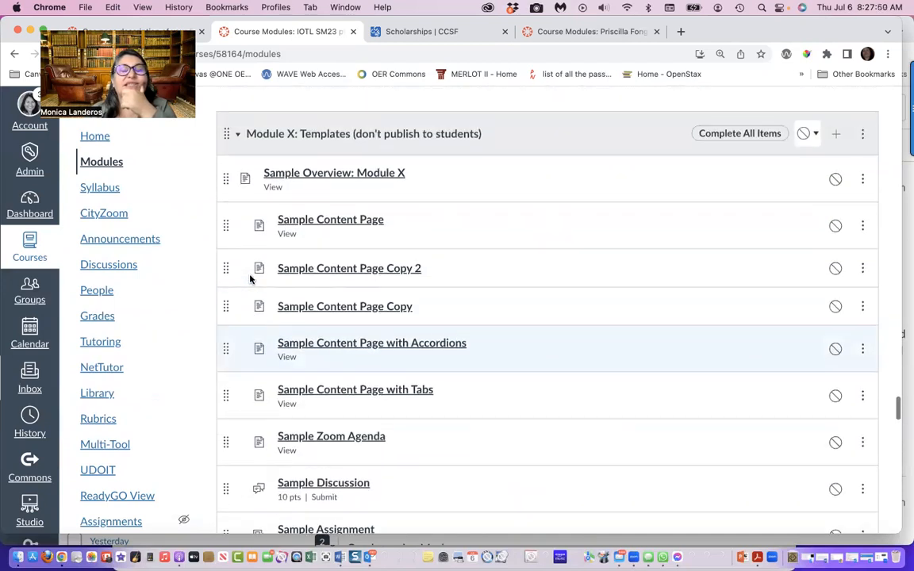
{"action": "scroll", "coordinate": [250, 278], "scroll_direction": "up", "scroll_amount": 2}
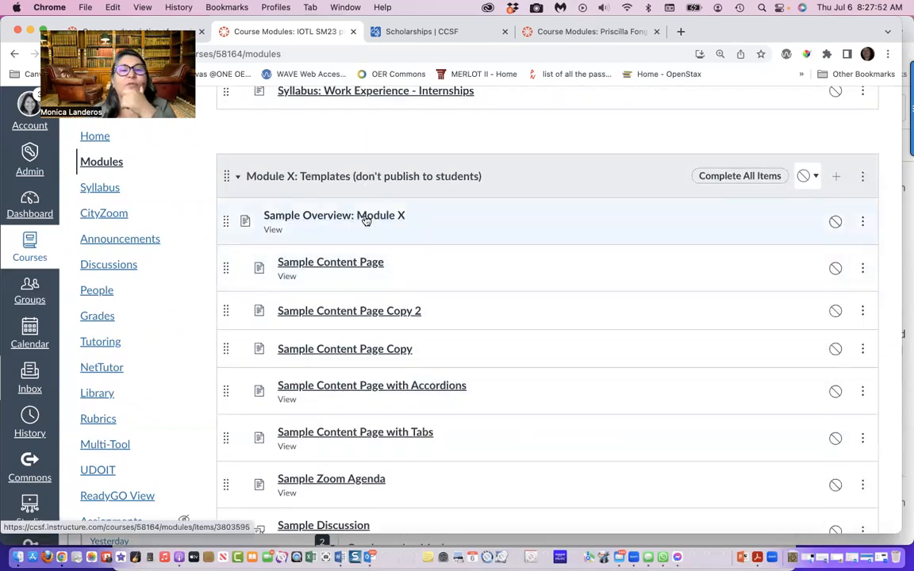
{"action": "left_click", "coordinate": [366, 219]}
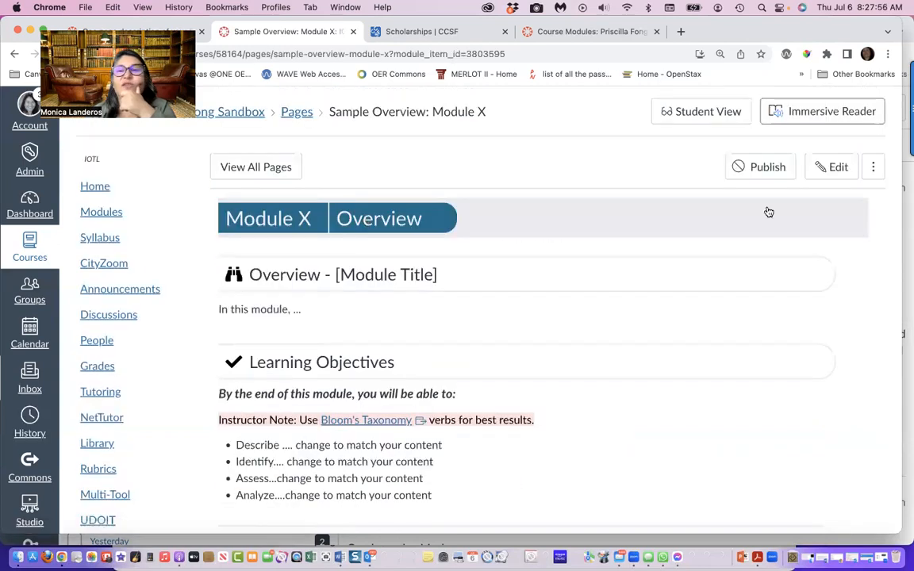
Copy the entire HTML code of the Sample Overview: Module X page, and leave its editor without saving
{"action": "left_click", "coordinate": [842, 167]}
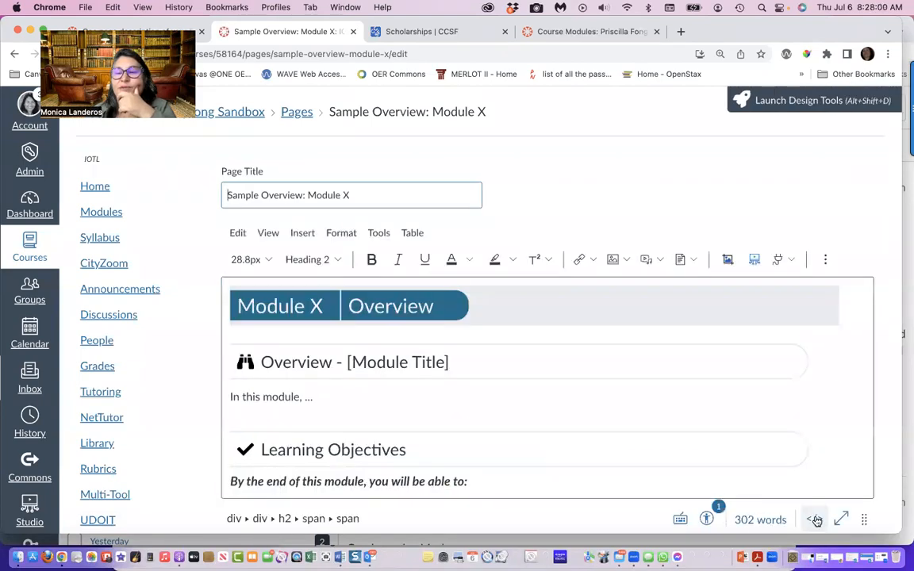
{"action": "left_click", "coordinate": [814, 520]}
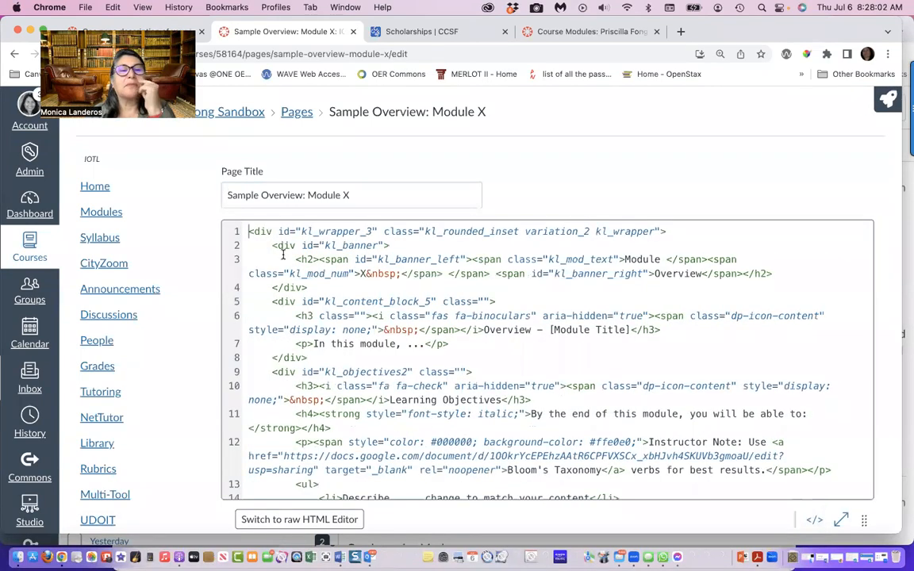
{"action": "mouse_move", "coordinate": [245, 230]}
{"action": "left_mouse_down"}
{"action": "mouse_move", "coordinate": [444, 379]}
{"action": "mouse_move", "coordinate": [476, 432]}
{"action": "mouse_move", "coordinate": [476, 508]}
{"action": "left_mouse_up"}
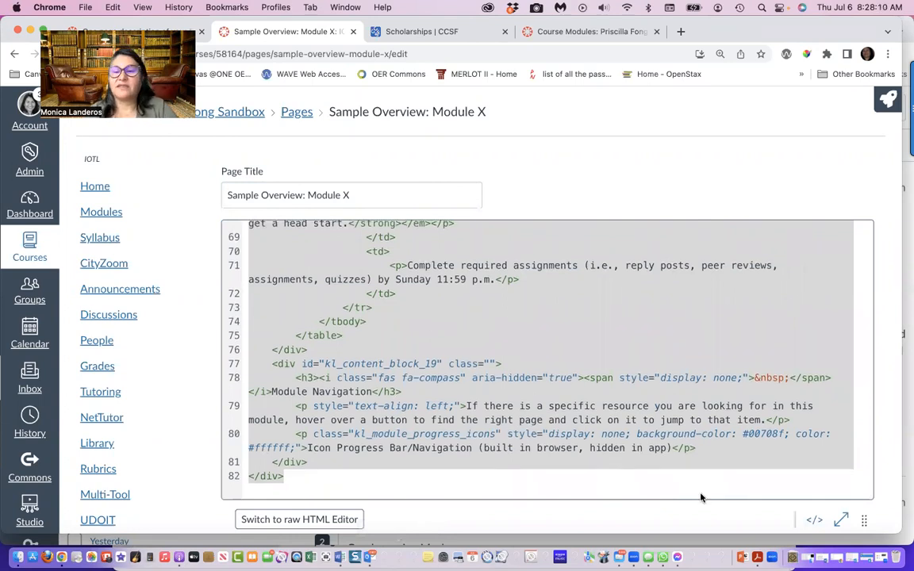
{"action": "scroll", "coordinate": [702, 506], "scroll_direction": "down", "scroll_amount": 3}
{"action": "scroll", "coordinate": [702, 506], "scroll_direction": "down", "scroll_amount": 2}
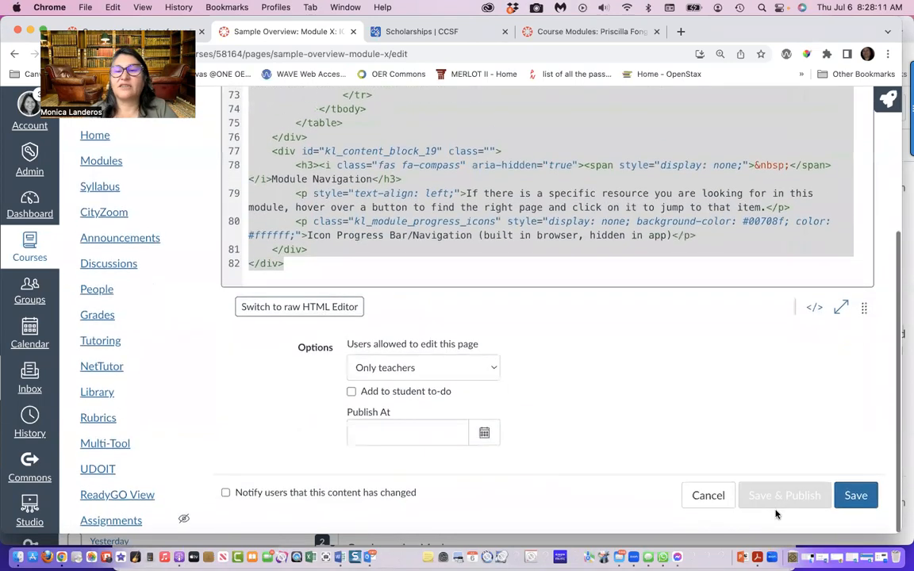
{"action": "left_click", "coordinate": [708, 496]}
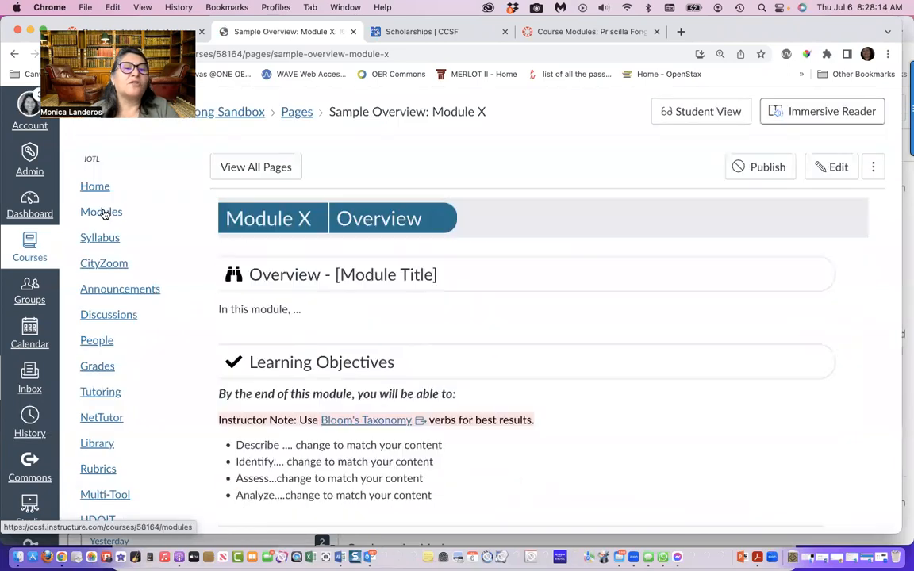
Open Module 11's Learning Objectives page for editing
{"action": "left_click", "coordinate": [103, 213]}
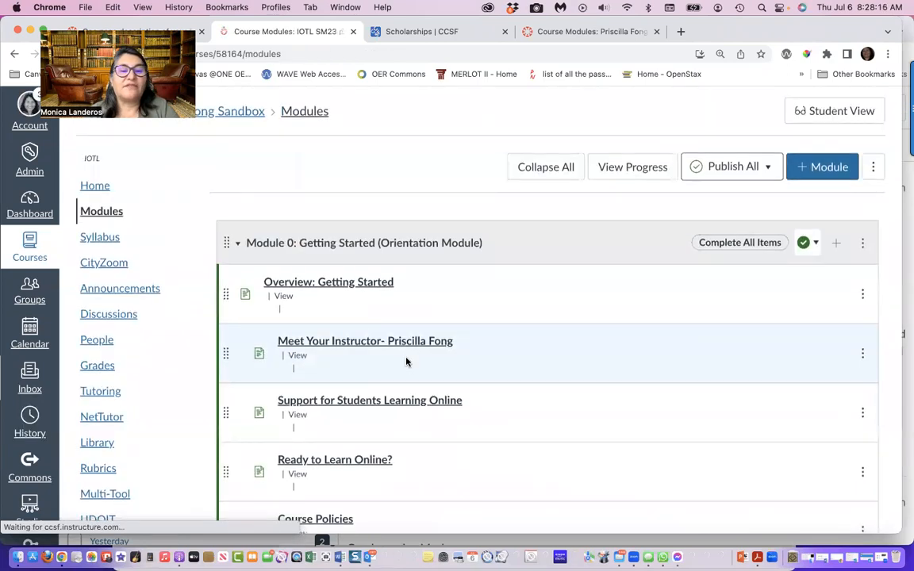
{"action": "scroll", "coordinate": [405, 361], "scroll_direction": "down", "scroll_amount": 10}
{"action": "scroll", "coordinate": [406, 361], "scroll_direction": "down", "scroll_amount": 20}
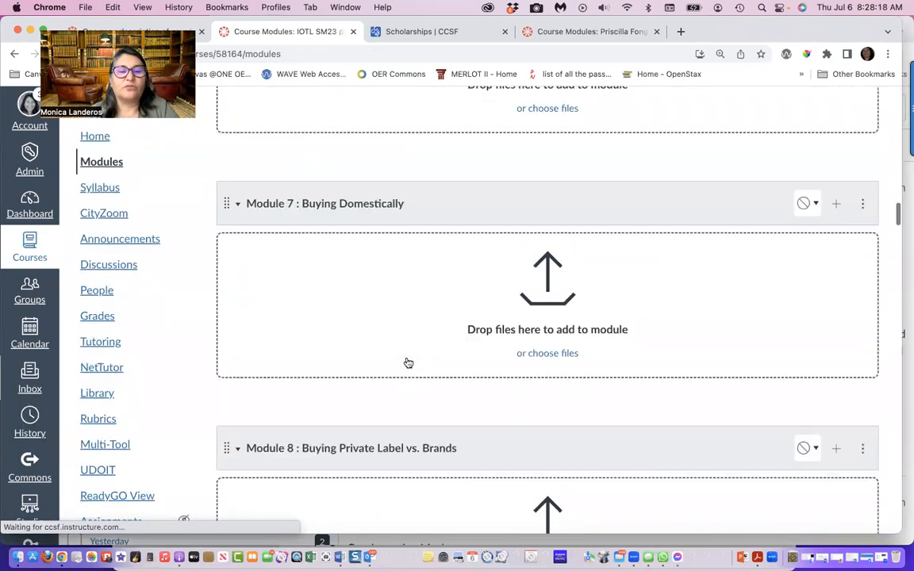
{"action": "scroll", "coordinate": [405, 361], "scroll_direction": "down", "scroll_amount": 3}
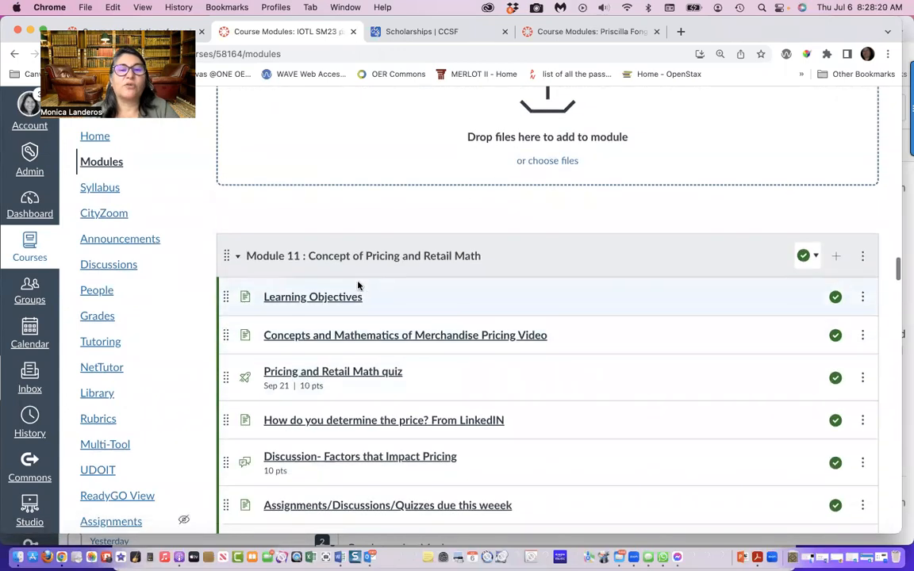
{"action": "left_click", "coordinate": [345, 299]}
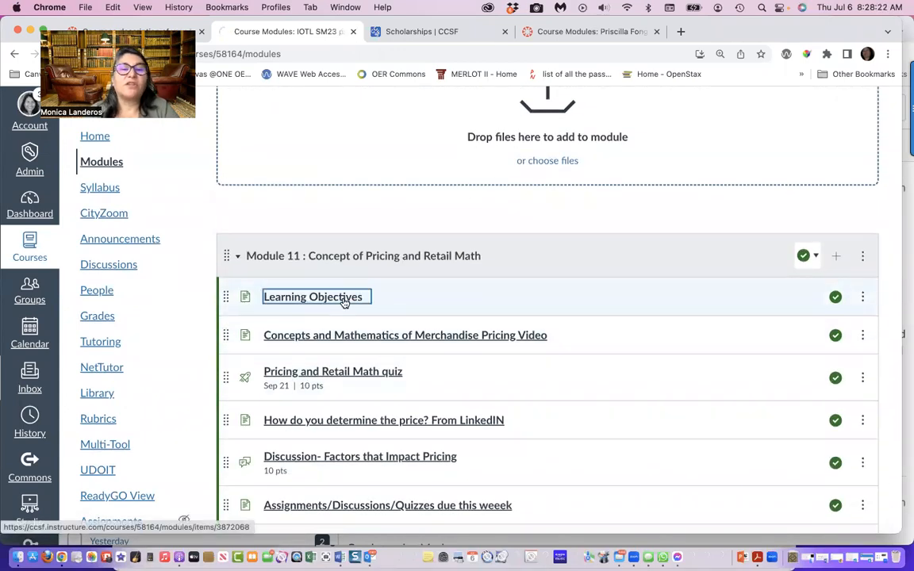
{"action": "left_click", "coordinate": [829, 170]}
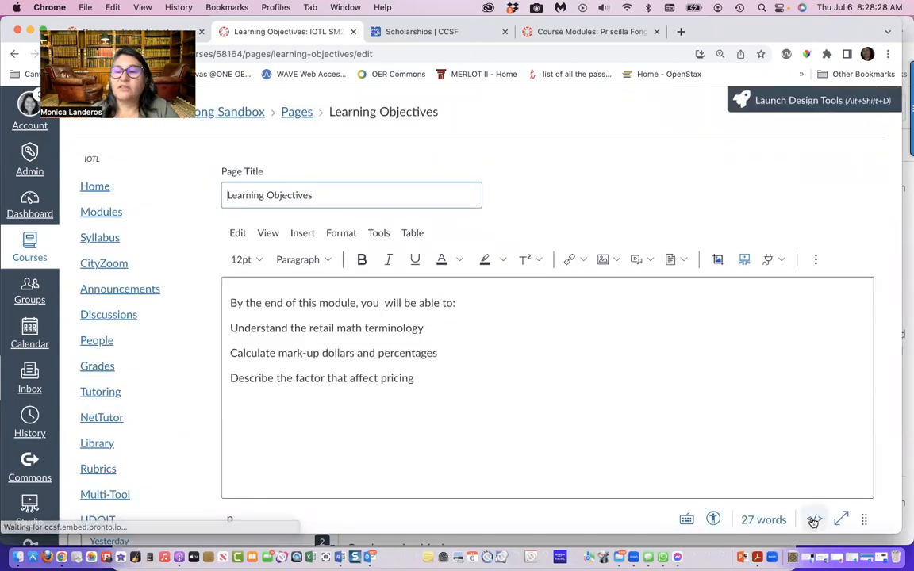
Paste the copied template HTML above the existing objectives in the Learning Objectives page's code, leaving blank lines between them
{"action": "left_click", "coordinate": [814, 518]}
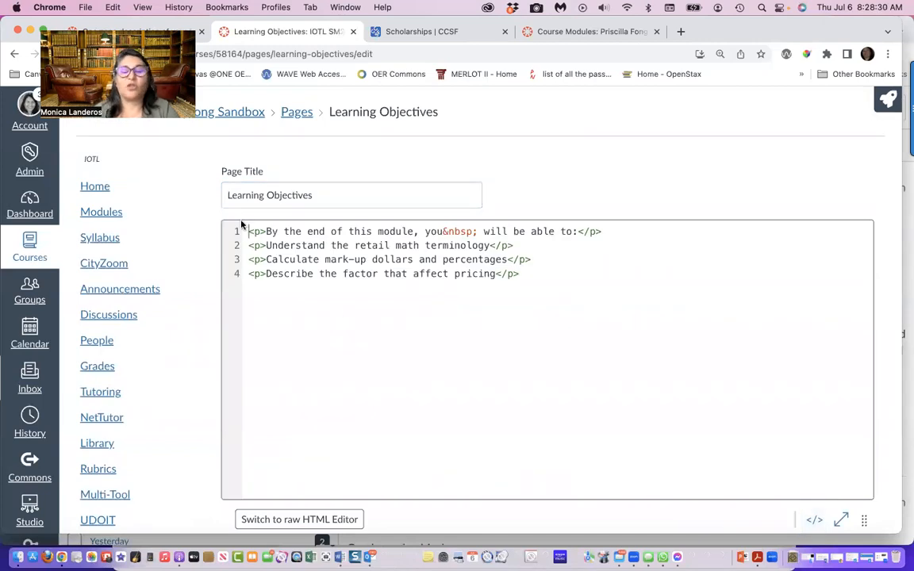
{"action": "left_click", "coordinate": [249, 231]}
{"action": "key", "text": "Return"}
{"action": "key", "text": "Return"}
{"action": "key", "text": "Return"}
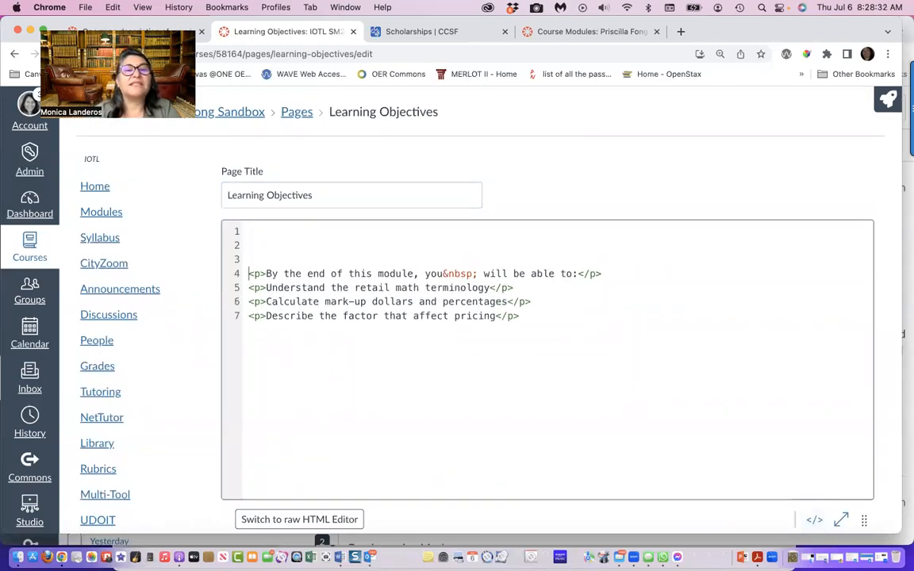
{"action": "left_click", "coordinate": [248, 229]}
{"action": "key", "text": "Return"}
{"action": "key", "text": "super+v"}
{"action": "scroll", "coordinate": [292, 326], "scroll_direction": "up", "scroll_amount": 5}
{"action": "scroll", "coordinate": [290, 333], "scroll_direction": "up", "scroll_amount": 15}
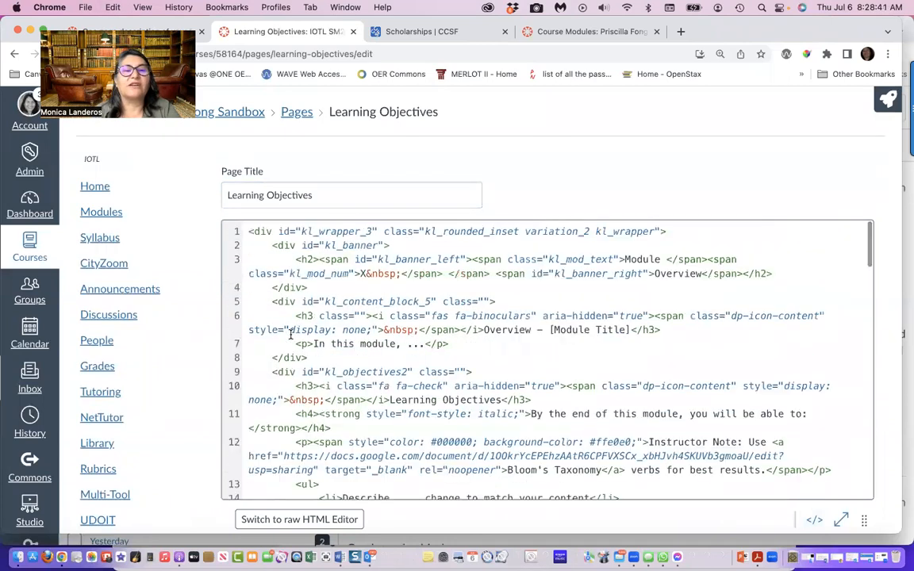
Add the line "INSERT CONTENT BELOW" between the pasted template code and the original objectives paragraphs
{"action": "scroll", "coordinate": [291, 333], "scroll_direction": "down", "scroll_amount": 15}
{"action": "scroll", "coordinate": [386, 164], "scroll_direction": "down", "scroll_amount": 15}
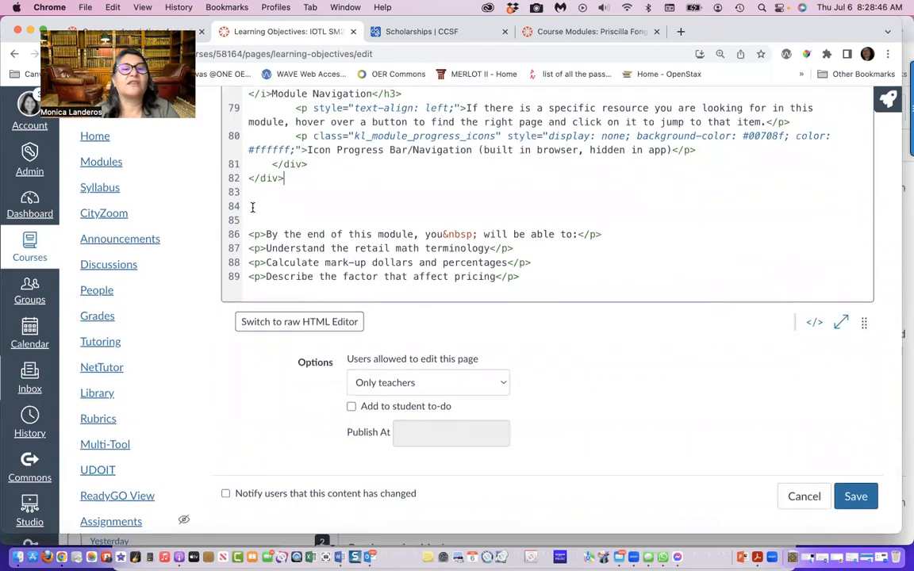
{"action": "left_click", "coordinate": [250, 205]}
{"action": "type", "text": "INSERT CONE"}
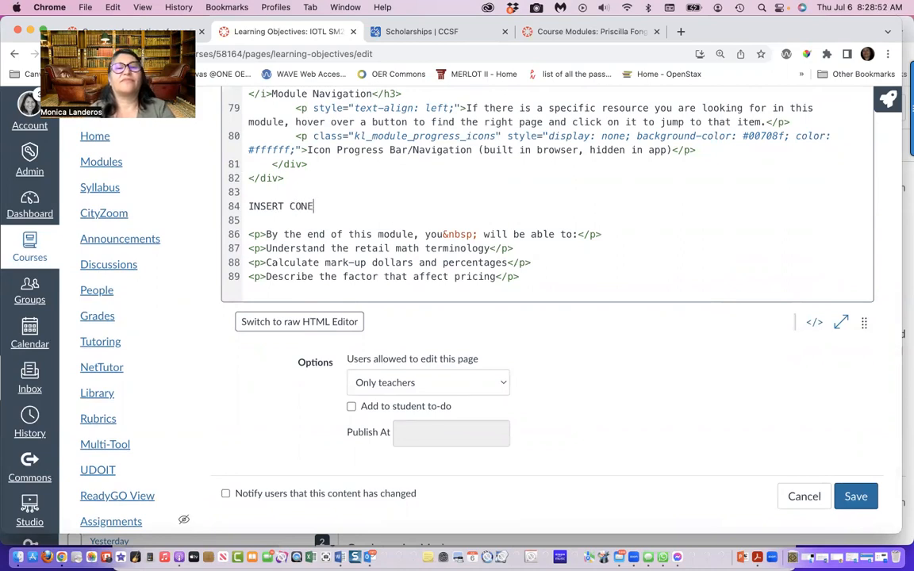
{"action": "key", "text": "BackSpace"}
{"action": "type", "text": "TENT"}
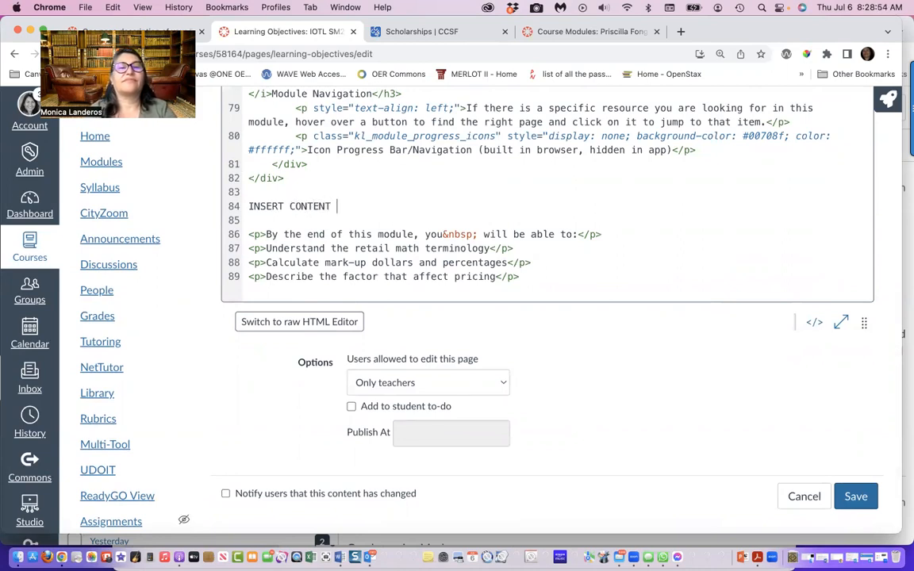
{"action": "type", "text": " BELOW"}
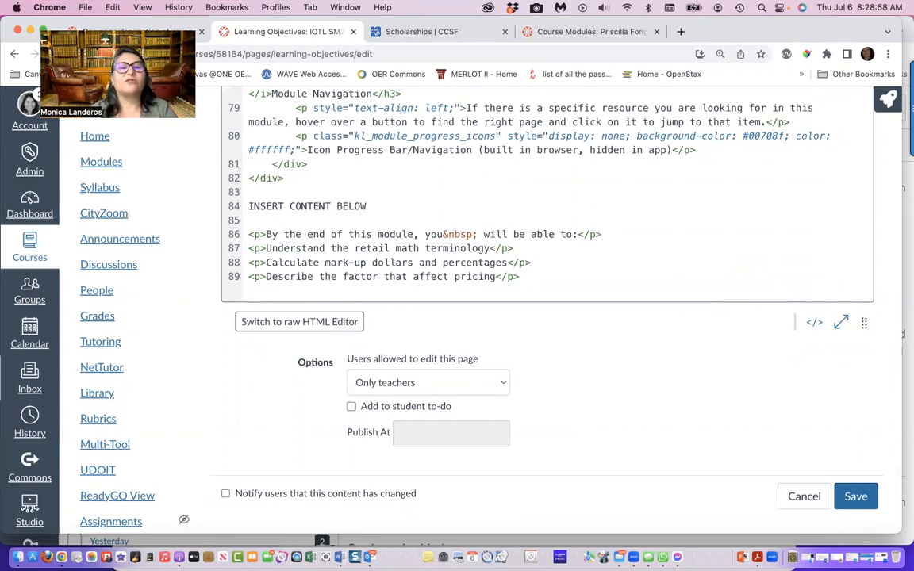
Return to the visual editor, check the combined template and original content, and save the Learning Objectives page
{"action": "left_click", "coordinate": [814, 322]}
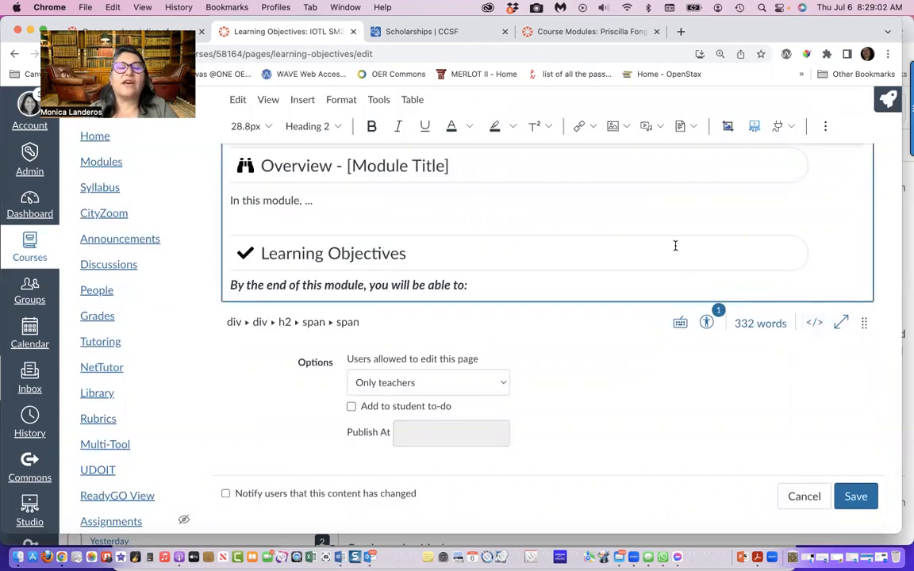
{"action": "scroll", "coordinate": [675, 245], "scroll_direction": "down", "scroll_amount": 15}
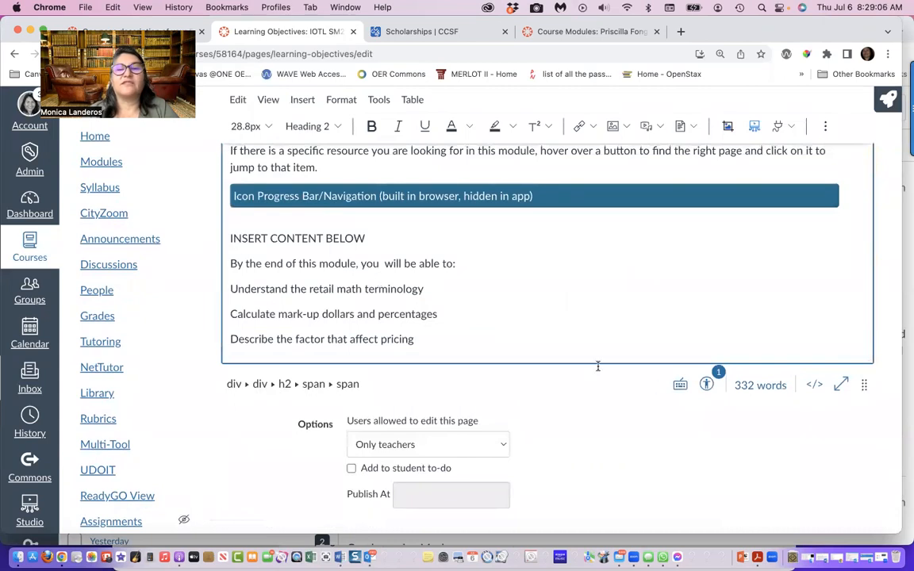
{"action": "scroll", "coordinate": [772, 446], "scroll_direction": "down", "scroll_amount": 2}
{"action": "left_click", "coordinate": [855, 496]}
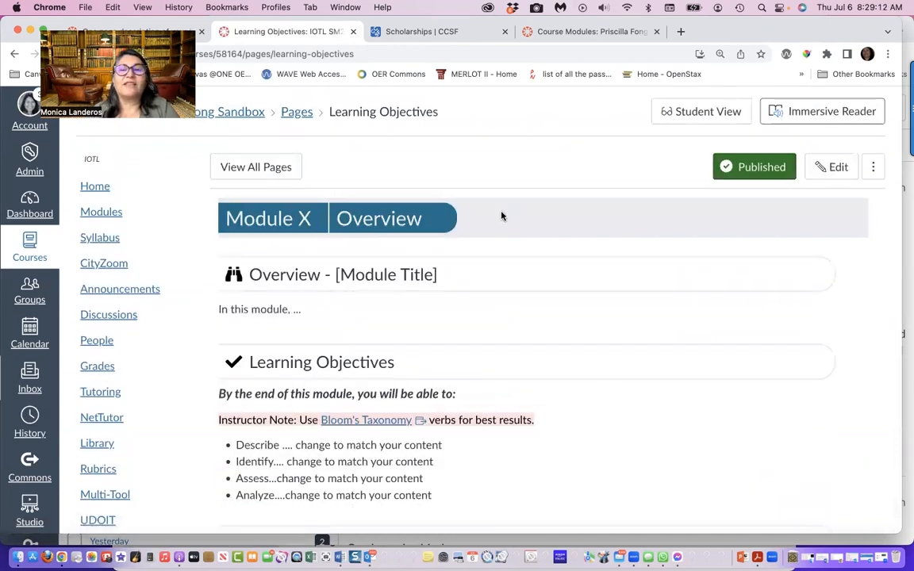
Reopen the page for editing with Design Tools launched, and change the banner's module number to 11
{"action": "left_click", "coordinate": [833, 177]}
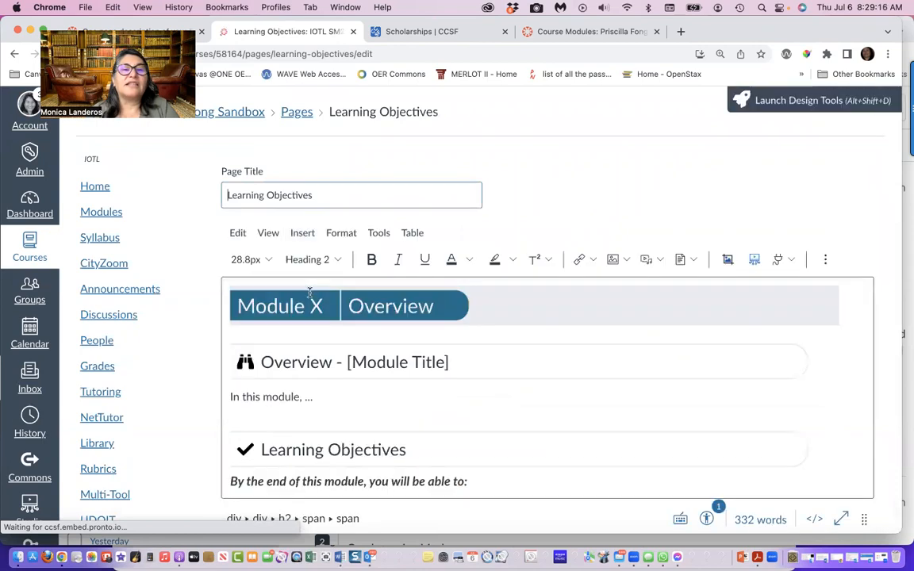
{"action": "left_click", "coordinate": [877, 98]}
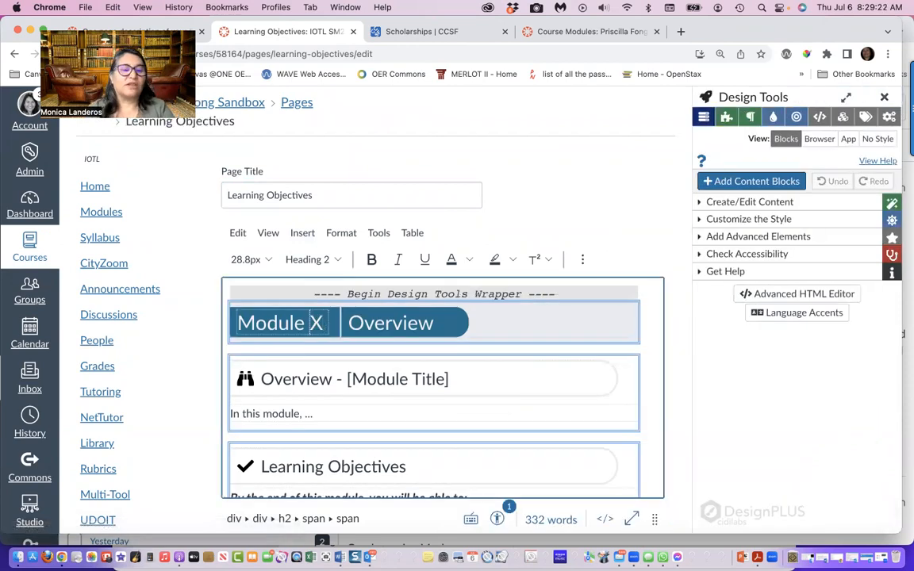
{"action": "type", "text": "11"}
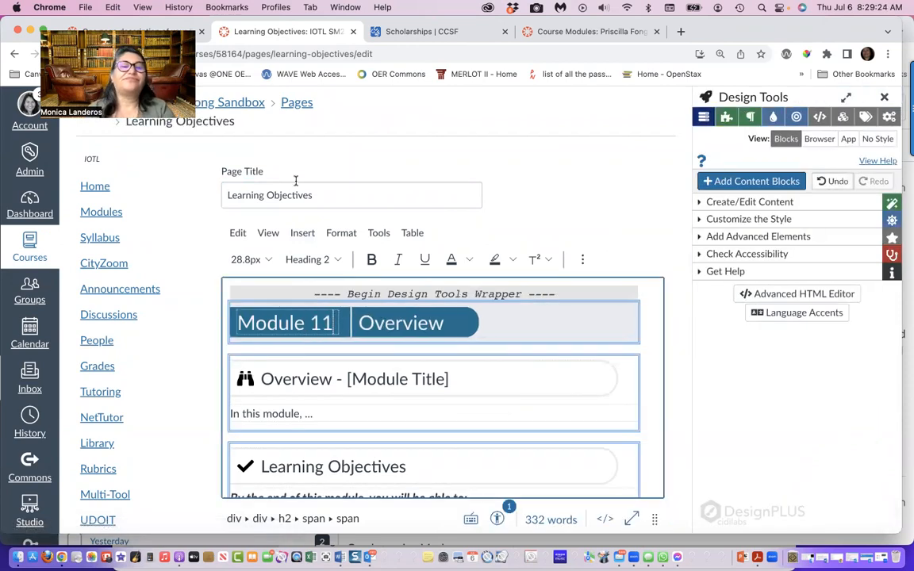
Extend the page title to "Learning Objectives: Title for Module 11"
{"action": "left_click", "coordinate": [318, 197]}
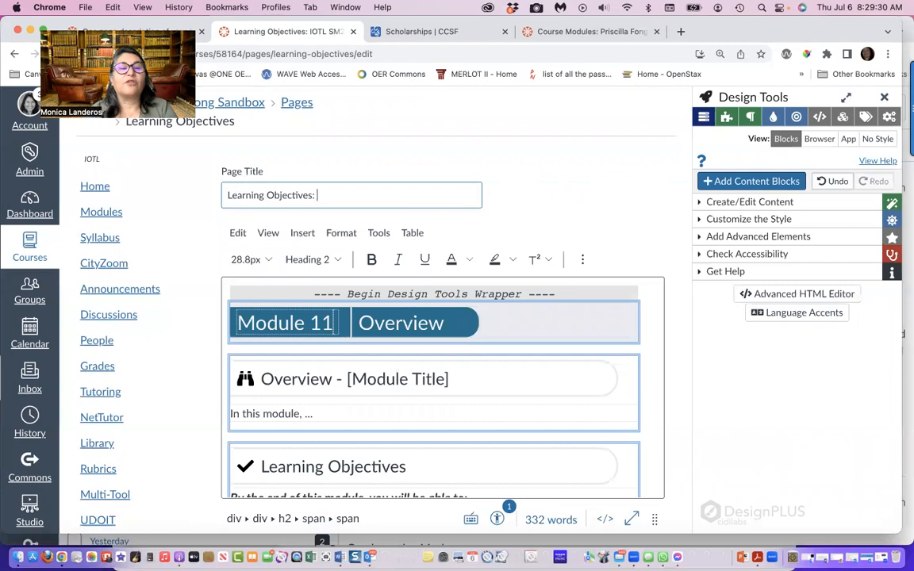
{"action": "type", "text": ": TITle for Module 11"}
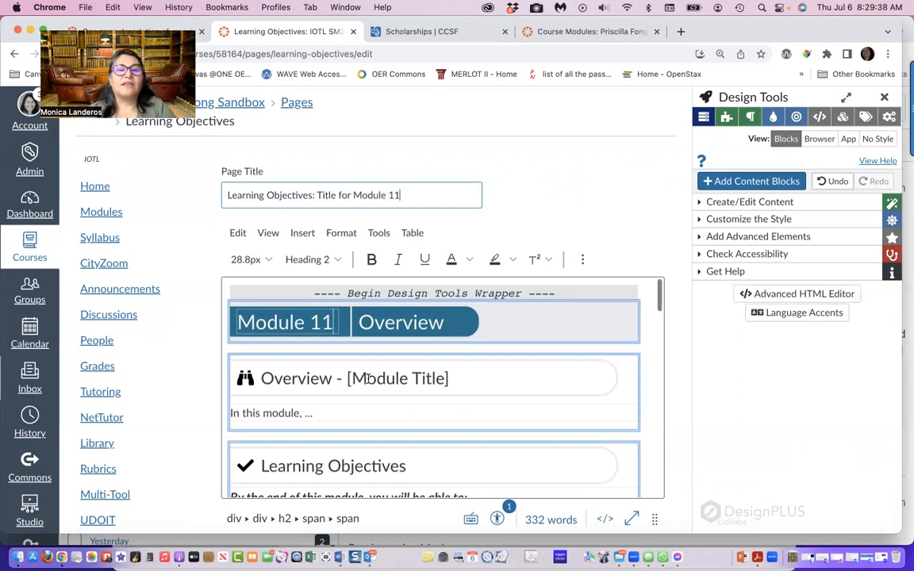
Replace the [X] hours placeholder in the Schedule section with "8 - 10"
{"action": "scroll", "coordinate": [368, 378], "scroll_direction": "down", "scroll_amount": 1}
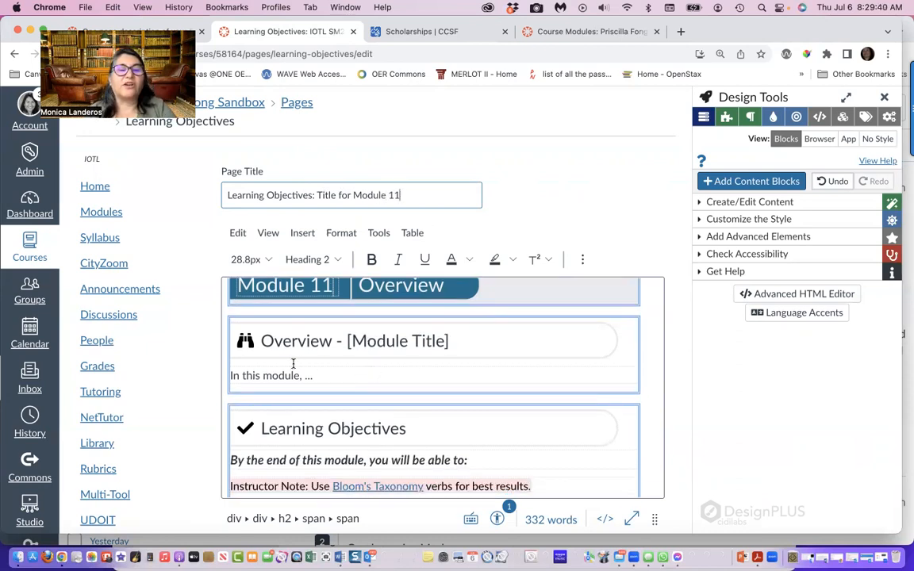
{"action": "scroll", "coordinate": [316, 373], "scroll_direction": "down", "scroll_amount": 2}
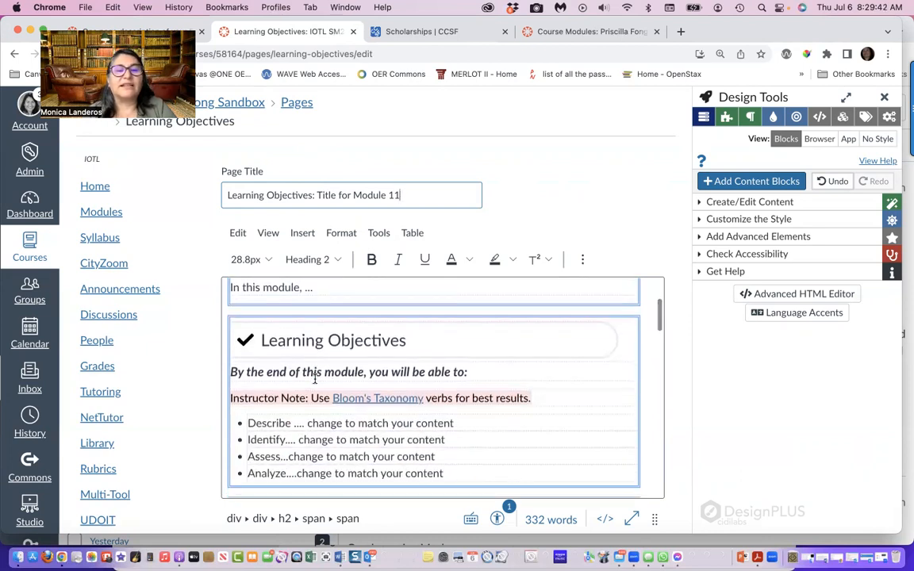
{"action": "scroll", "coordinate": [329, 349], "scroll_direction": "down", "scroll_amount": 2}
{"action": "scroll", "coordinate": [402, 382], "scroll_direction": "down", "scroll_amount": 7}
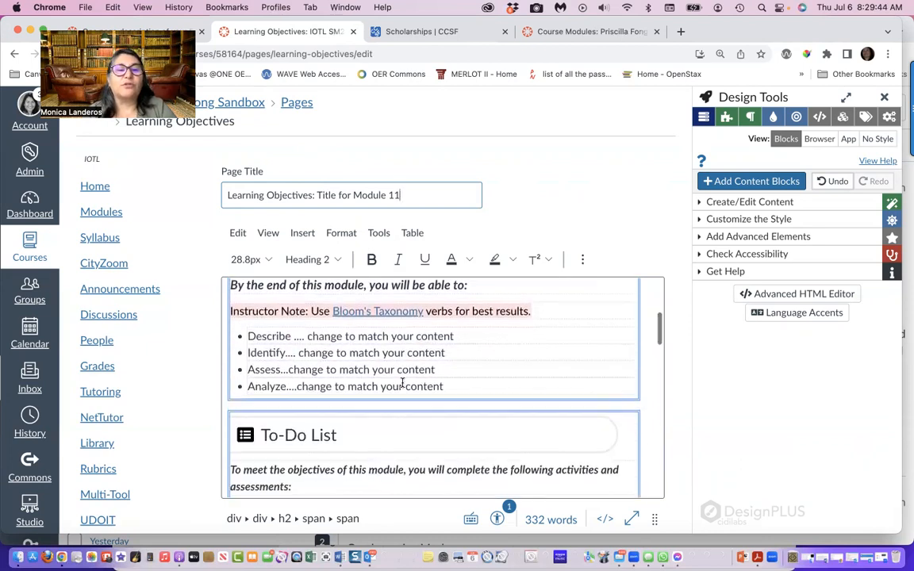
{"action": "scroll", "coordinate": [402, 381], "scroll_direction": "down", "scroll_amount": 5}
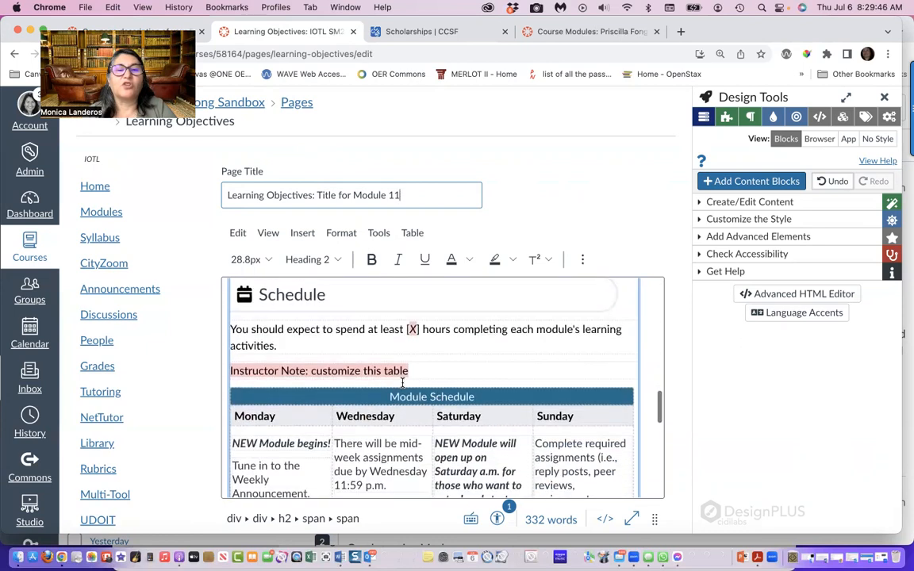
{"action": "left_click", "coordinate": [417, 330]}
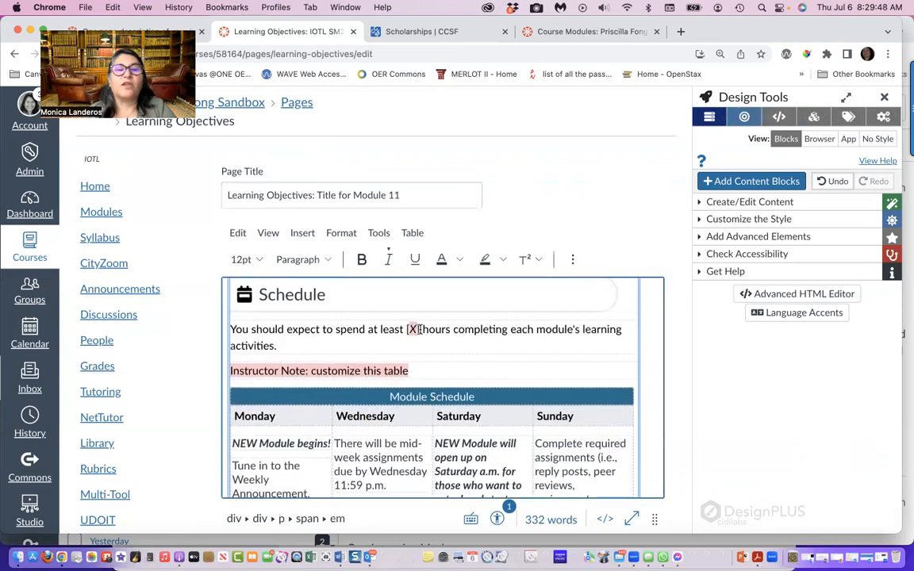
{"action": "key", "text": "BackSpace"}
{"action": "key", "text": "BackSpace"}
{"action": "key", "text": "BackSpace"}
{"action": "key", "text": "BackSpace"}
{"action": "type", "text": "8 - 10"}
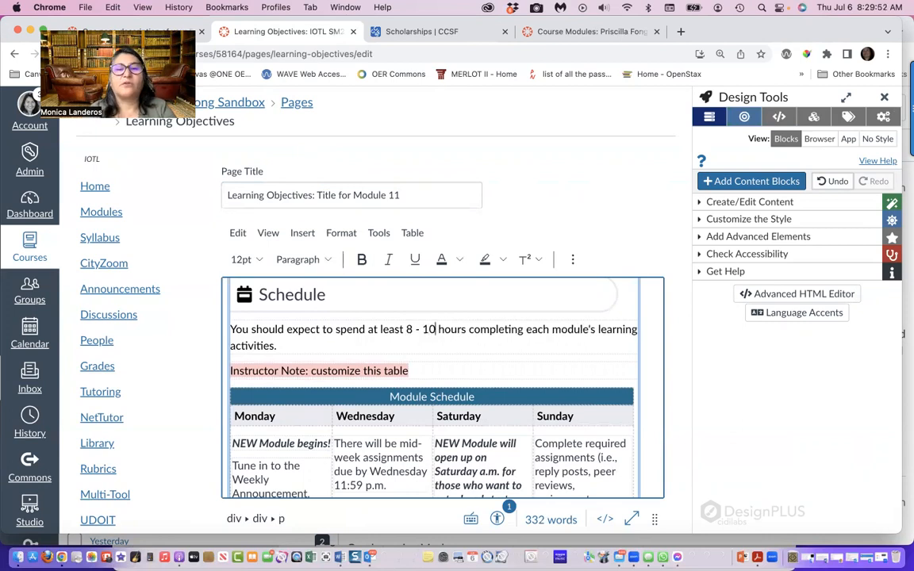
Review the Module Schedule table and the rest of the page down to the original objectives below the template
{"action": "scroll", "coordinate": [402, 451], "scroll_direction": "down", "scroll_amount": 2}
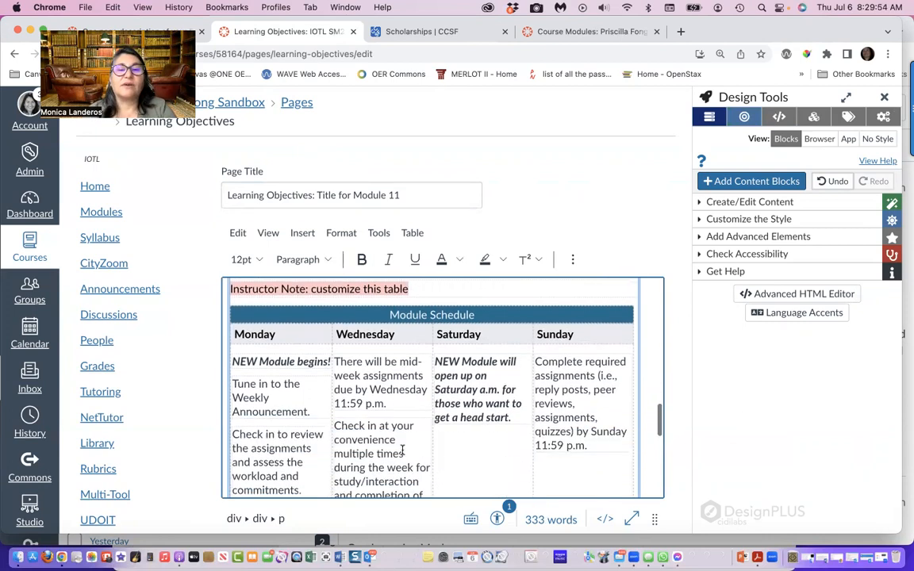
{"action": "scroll", "coordinate": [402, 450], "scroll_direction": "down", "scroll_amount": 2}
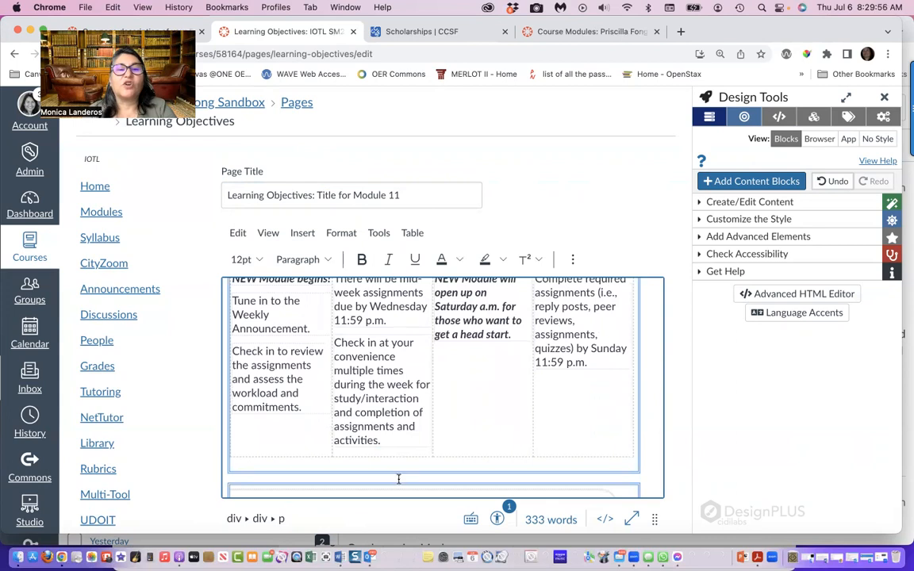
{"action": "scroll", "coordinate": [400, 456], "scroll_direction": "down", "scroll_amount": 3}
{"action": "scroll", "coordinate": [399, 478], "scroll_direction": "down", "scroll_amount": 5}
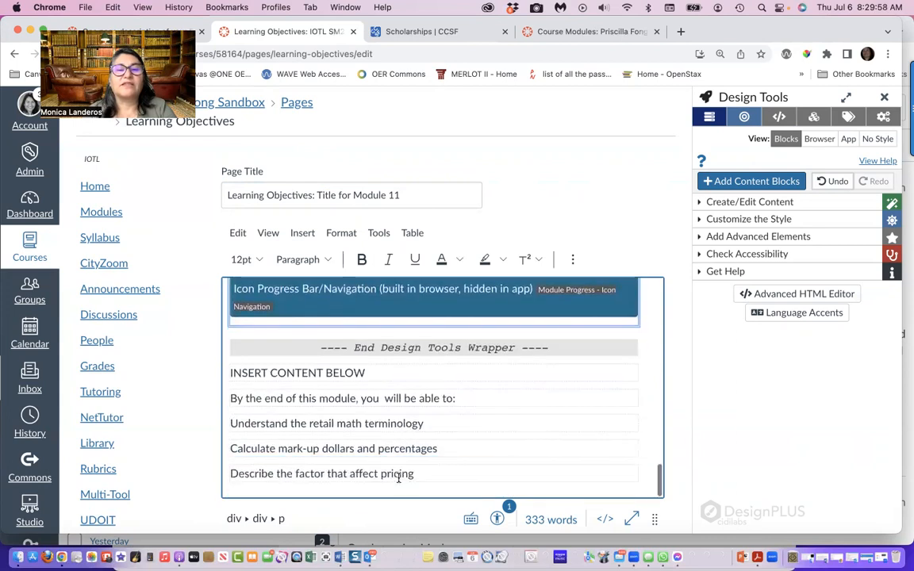
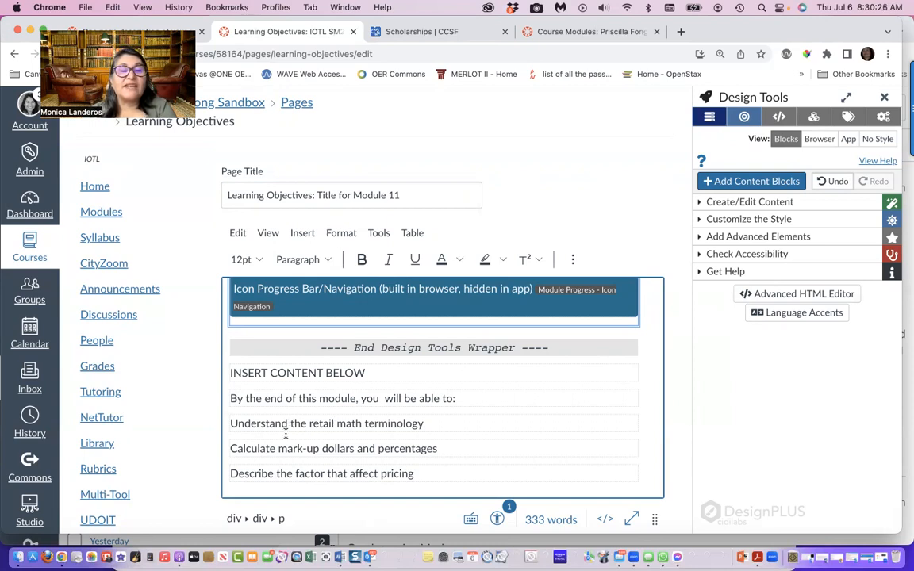
Compare the template's objective bullets with the original list, and cut "the retail math terminology" from the original text below the template
{"action": "scroll", "coordinate": [286, 433], "scroll_direction": "up", "scroll_amount": 10}
{"action": "scroll", "coordinate": [286, 433], "scroll_direction": "up", "scroll_amount": 8}
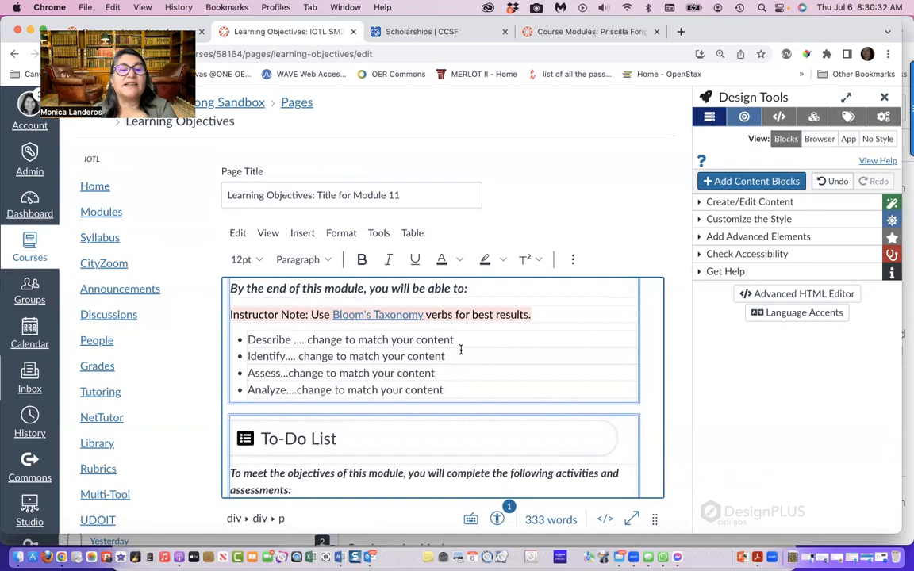
{"action": "scroll", "coordinate": [460, 349], "scroll_direction": "down", "scroll_amount": 10}
{"action": "scroll", "coordinate": [460, 349], "scroll_direction": "down", "scroll_amount": 8}
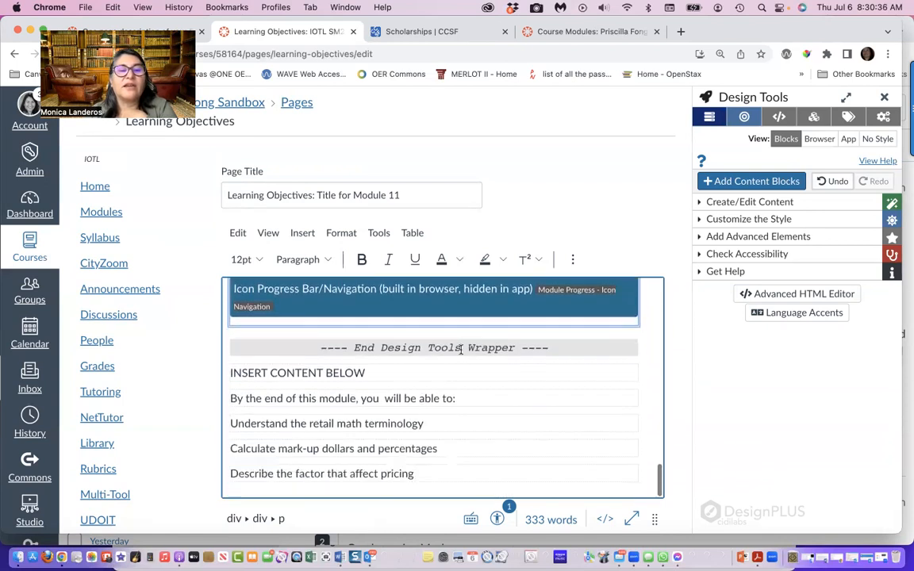
{"action": "left_click_drag", "start_coordinate": [423, 424], "coordinate": [292, 419]}
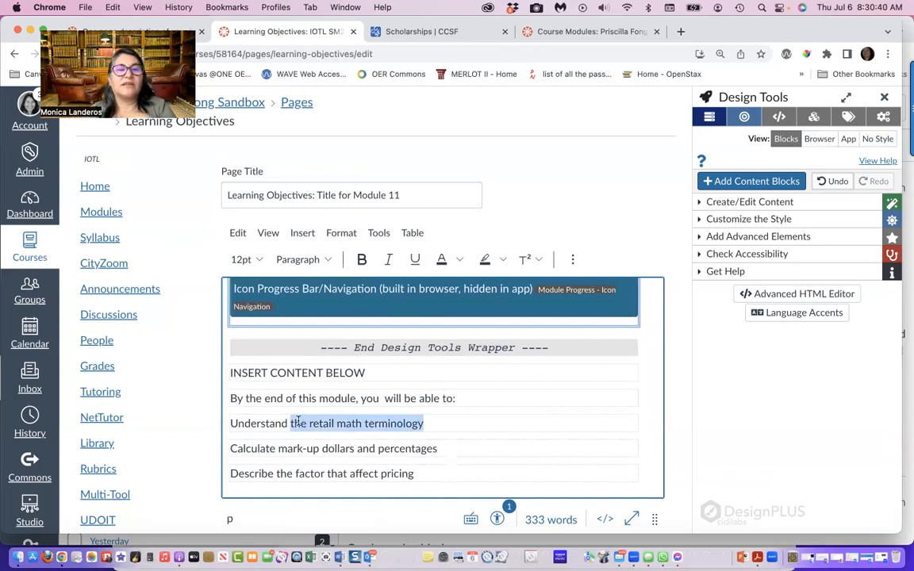
{"action": "left_click", "coordinate": [112, 10]}
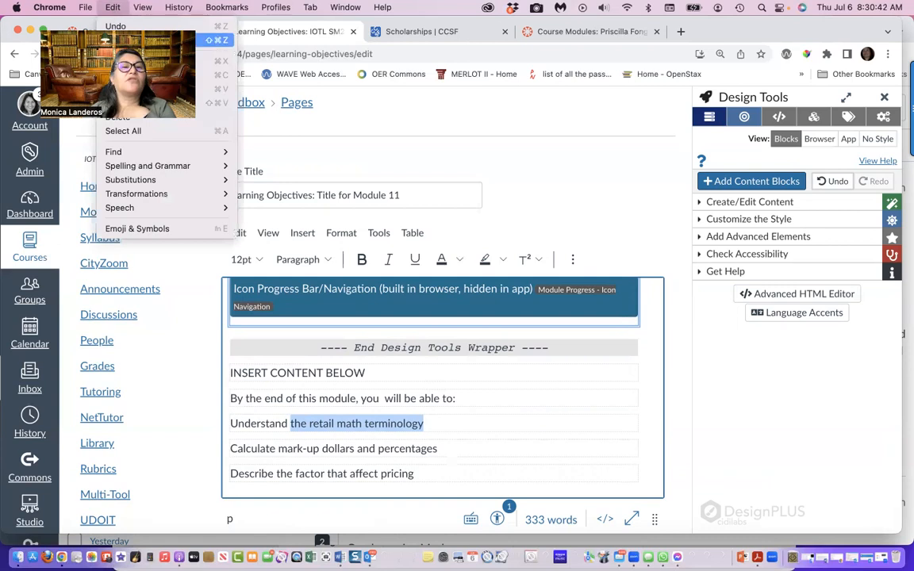
{"action": "left_click", "coordinate": [158, 60]}
{"action": "scroll", "coordinate": [341, 353], "scroll_direction": "down", "scroll_amount": 10}
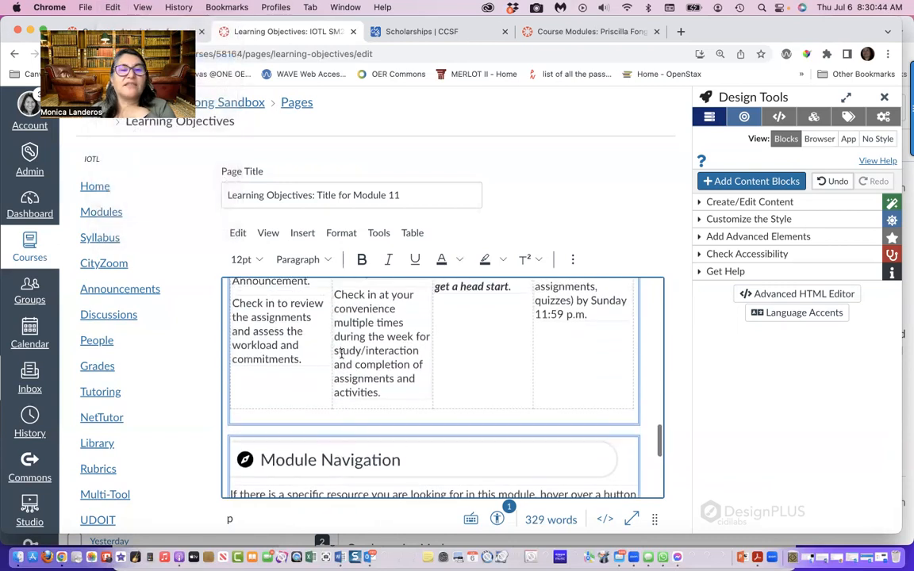
Replace the placeholder text after "Describe" in the first Learning Objectives bullet with "the retail math terminology"
{"action": "scroll", "coordinate": [341, 353], "scroll_direction": "up", "scroll_amount": 8}
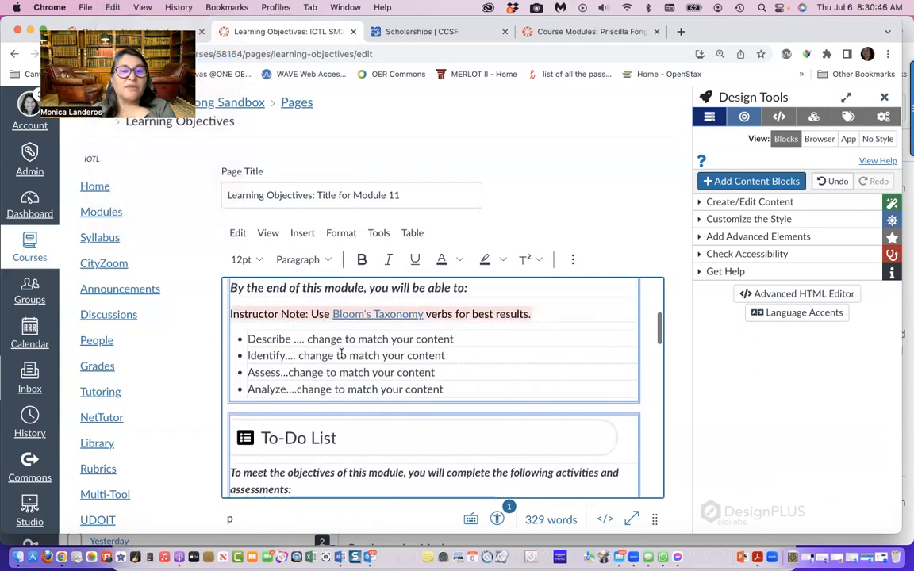
{"action": "left_click", "coordinate": [455, 376]}
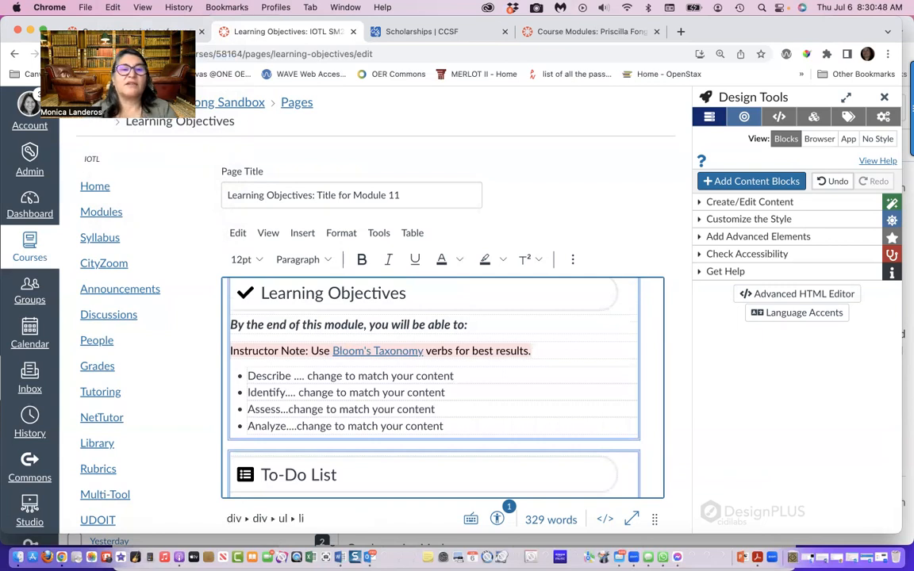
{"action": "key", "text": "BackSpace"}
{"action": "key", "text": "BackSpace"}
{"action": "key", "text": "BackSpace"}
{"action": "key", "text": "BackSpace"}
{"action": "key", "text": "BackSpace"}
{"action": "key", "text": "BackSpace"}
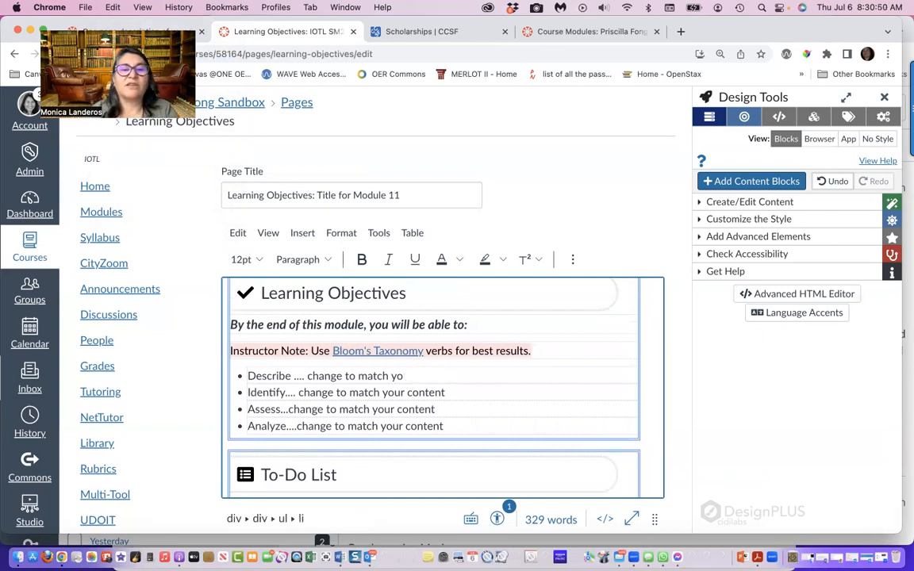
{"action": "key", "text": "BackSpace"}
{"action": "key", "text": "BackSpace"}
{"action": "key", "text": "BackSpace"}
{"action": "key", "text": "BackSpace"}
{"action": "key", "text": "BackSpace"}
{"action": "key", "text": "BackSpace"}
{"action": "key", "text": "BackSpace"}
{"action": "key", "text": "BackSpace"}
{"action": "key", "text": "BackSpace"}
{"action": "key", "text": "BackSpace"}
{"action": "key", "text": "BackSpace"}
{"action": "key", "text": "BackSpace"}
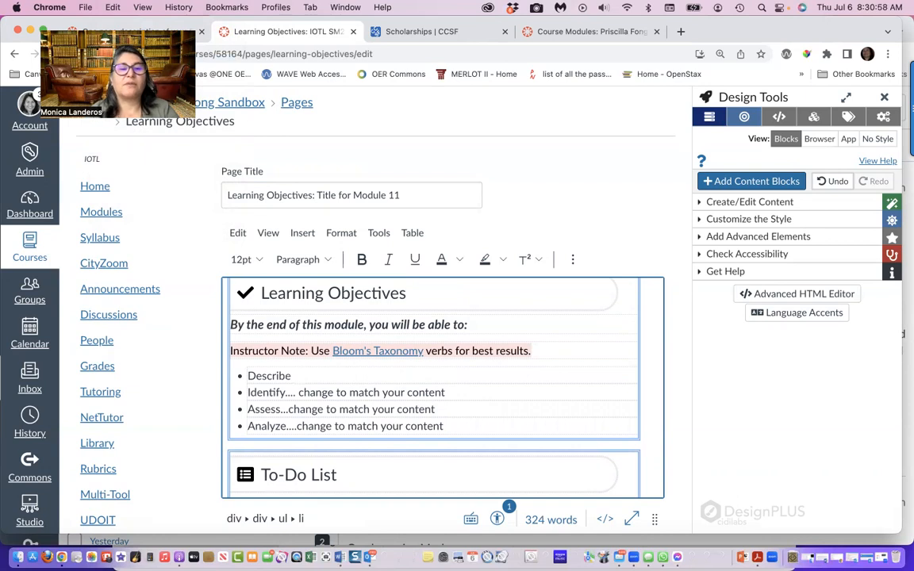
{"action": "type", "text": "the retail math terminology"}
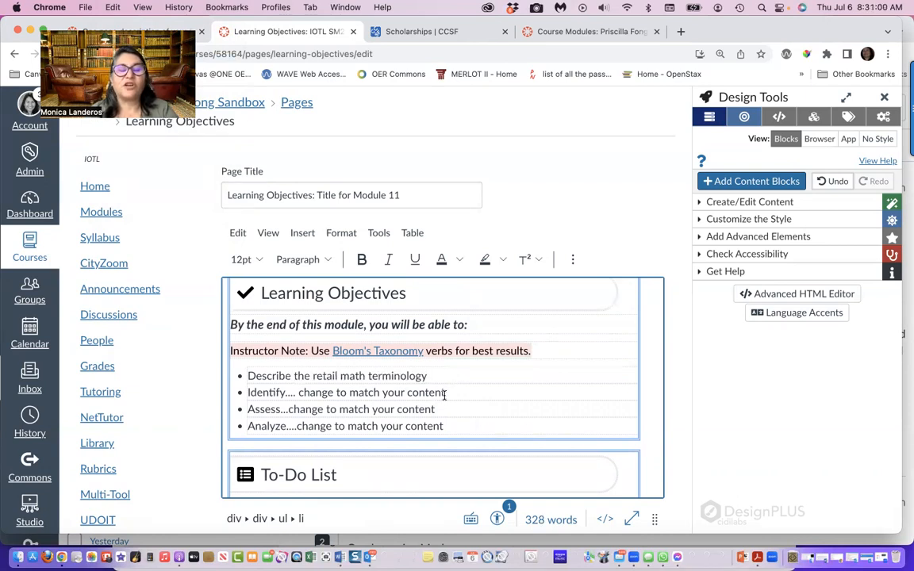
Move "Calculate mark-up dollars and percentages" from the original text into the Learning Objectives list, replacing the "Identify" placeholder bullet
{"action": "scroll", "coordinate": [444, 394], "scroll_direction": "down", "scroll_amount": 10}
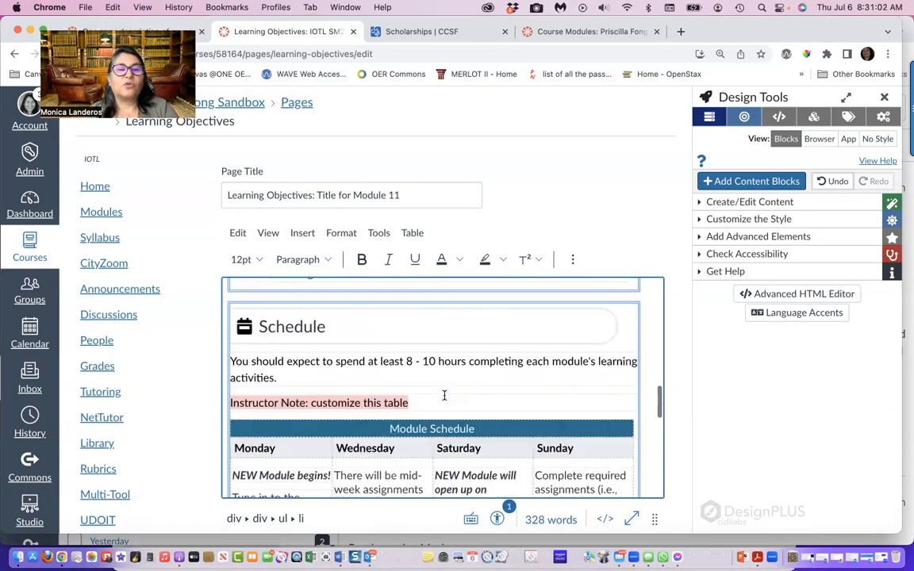
{"action": "scroll", "coordinate": [444, 395], "scroll_direction": "down", "scroll_amount": 10}
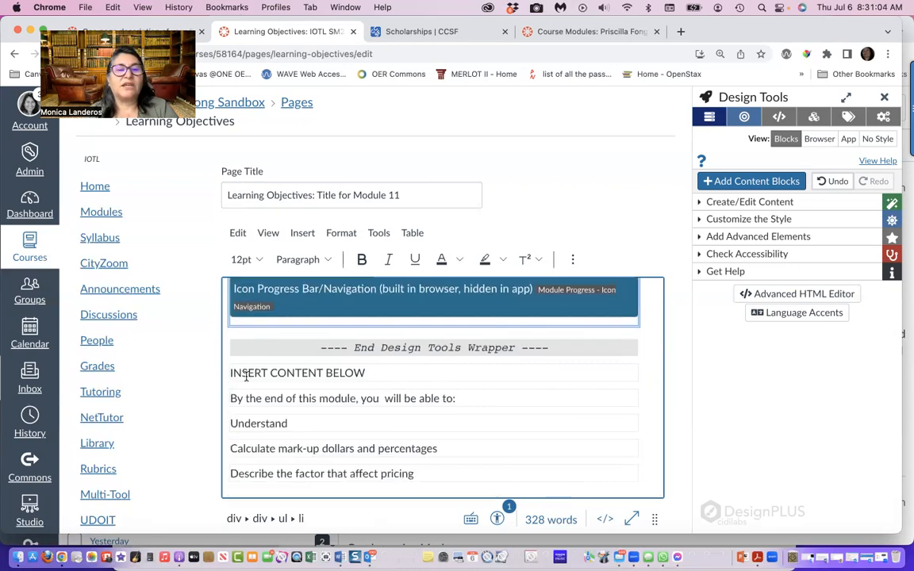
{"action": "left_click_drag", "start_coordinate": [439, 448], "coordinate": [225, 444]}
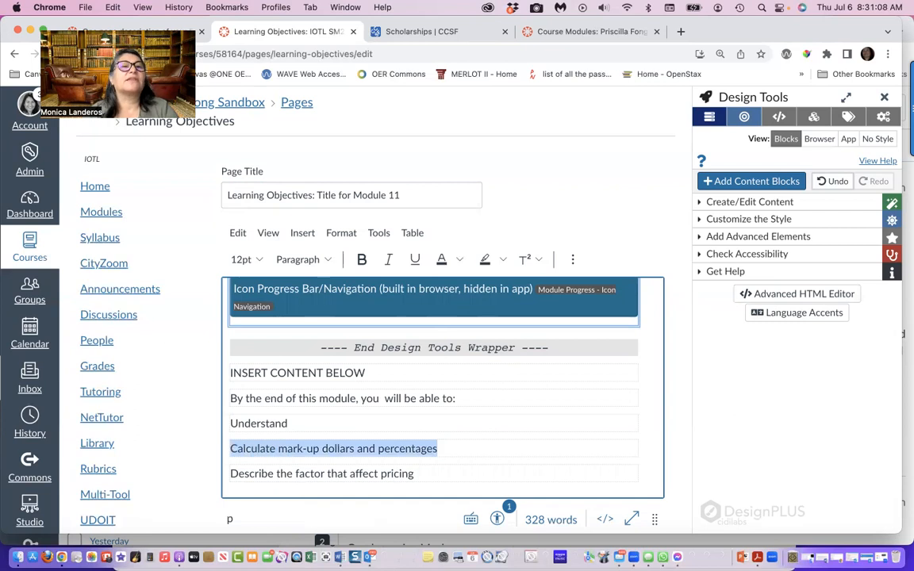
{"action": "left_click", "coordinate": [108, 9]}
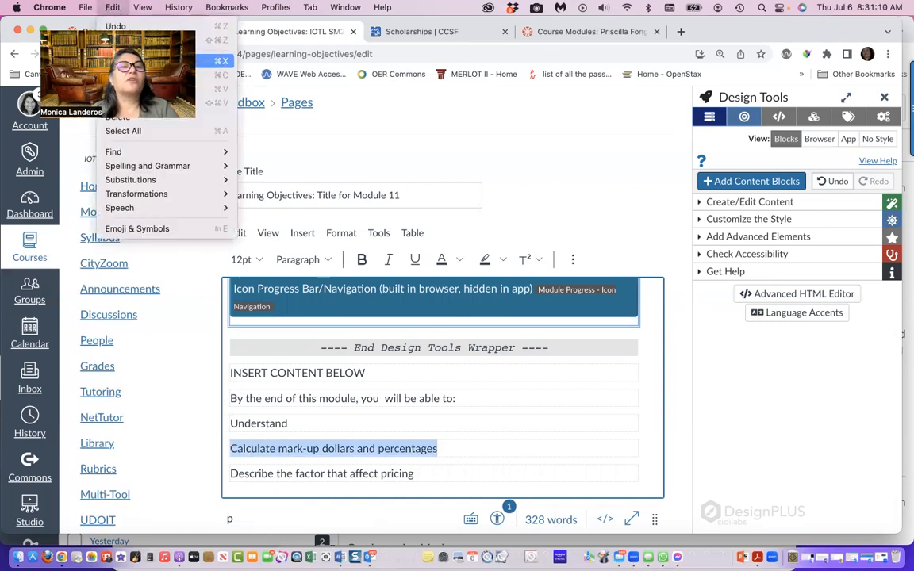
{"action": "left_click", "coordinate": [135, 54]}
{"action": "scroll", "coordinate": [302, 373], "scroll_direction": "up", "scroll_amount": 2}
{"action": "scroll", "coordinate": [302, 373], "scroll_direction": "up", "scroll_amount": 15}
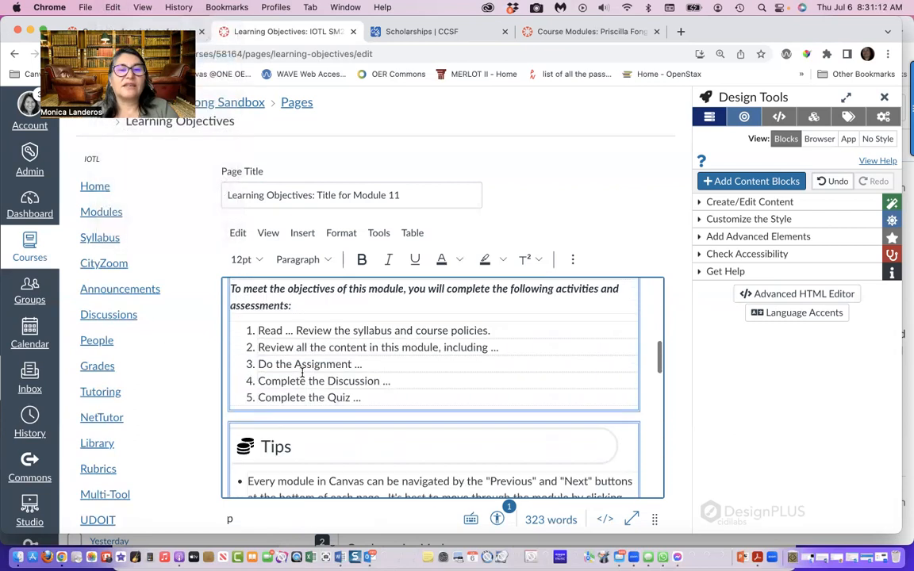
{"action": "scroll", "coordinate": [302, 373], "scroll_direction": "up", "scroll_amount": 1}
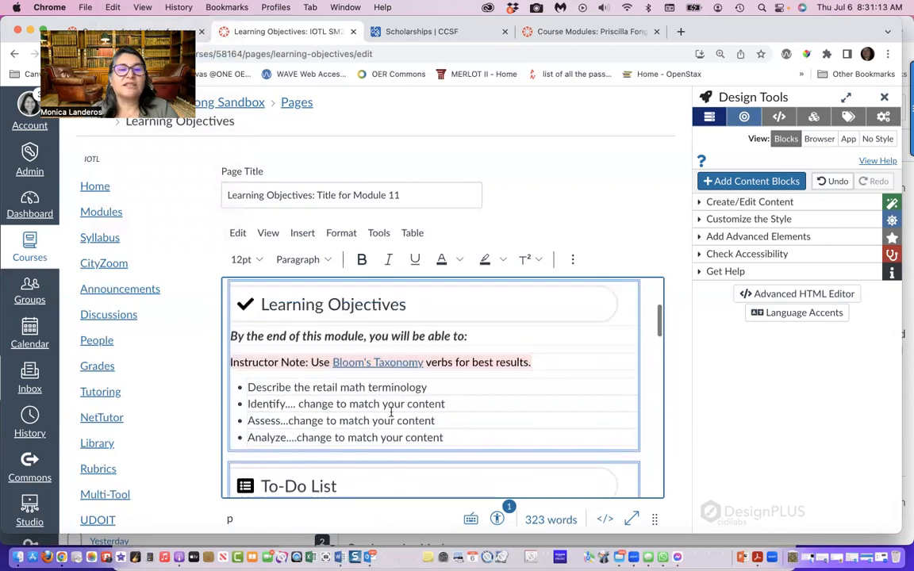
{"action": "left_click", "coordinate": [446, 404]}
{"action": "left_click_drag", "start_coordinate": [311, 404], "coordinate": [249, 399]}
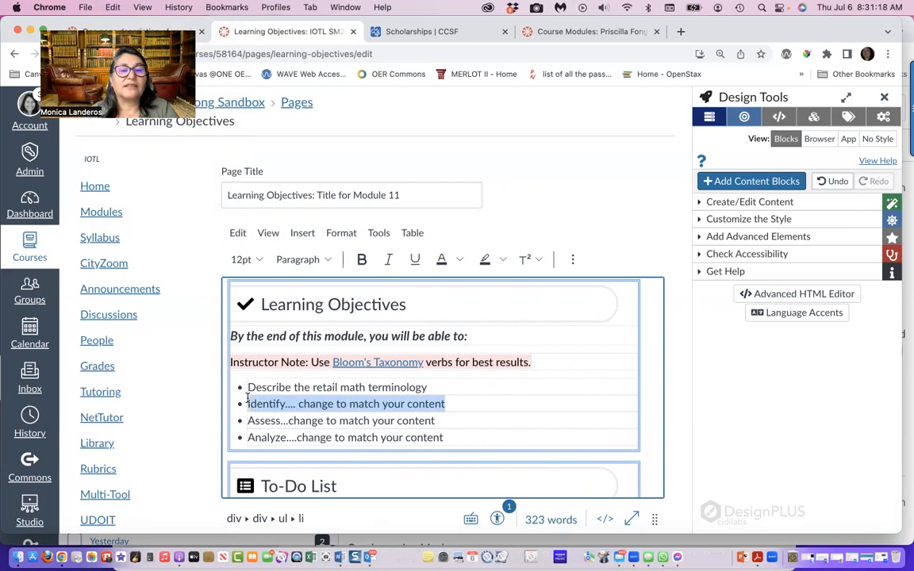
{"action": "key", "text": "super+v"}
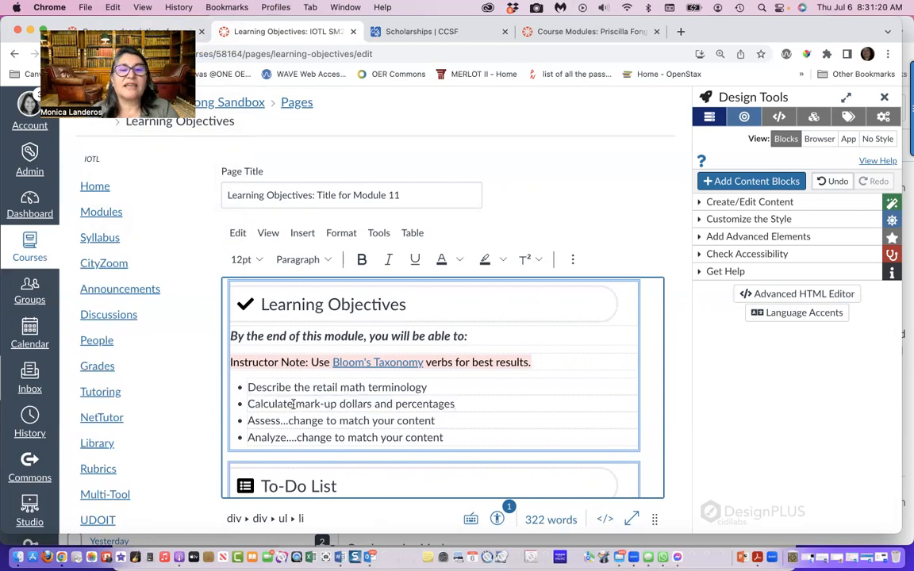
Move "Describe the factor that affect pricing" from the original text into the Learning Objectives list, replacing the "Assess" placeholder bullet
{"action": "scroll", "coordinate": [407, 471], "scroll_direction": "down", "scroll_amount": 5}
{"action": "scroll", "coordinate": [407, 471], "scroll_direction": "down", "scroll_amount": 10}
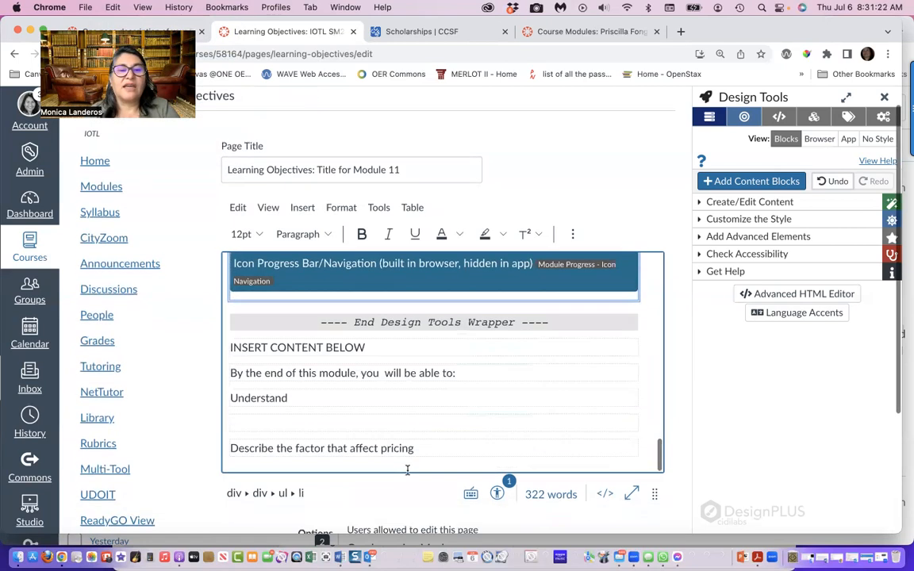
{"action": "left_click_drag", "start_coordinate": [414, 447], "coordinate": [229, 446]}
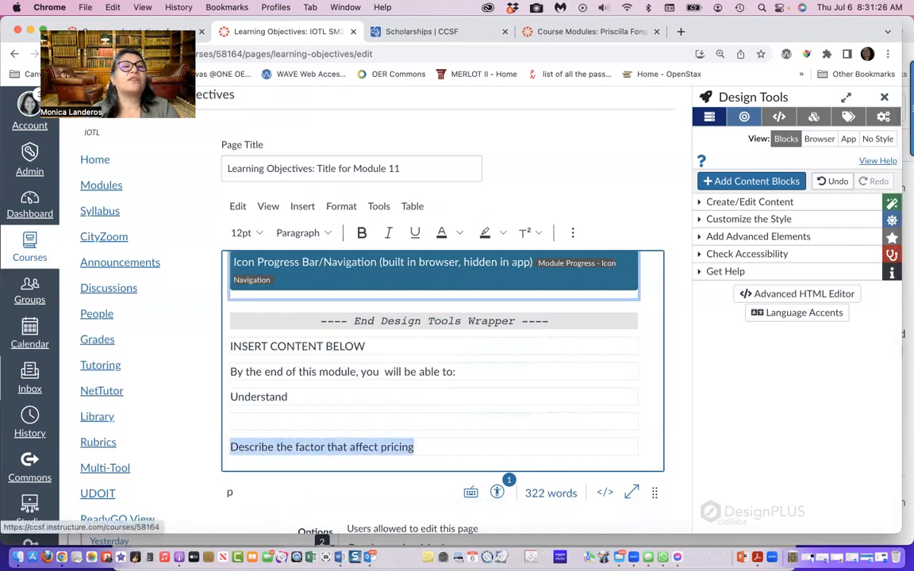
{"action": "left_click", "coordinate": [113, 8]}
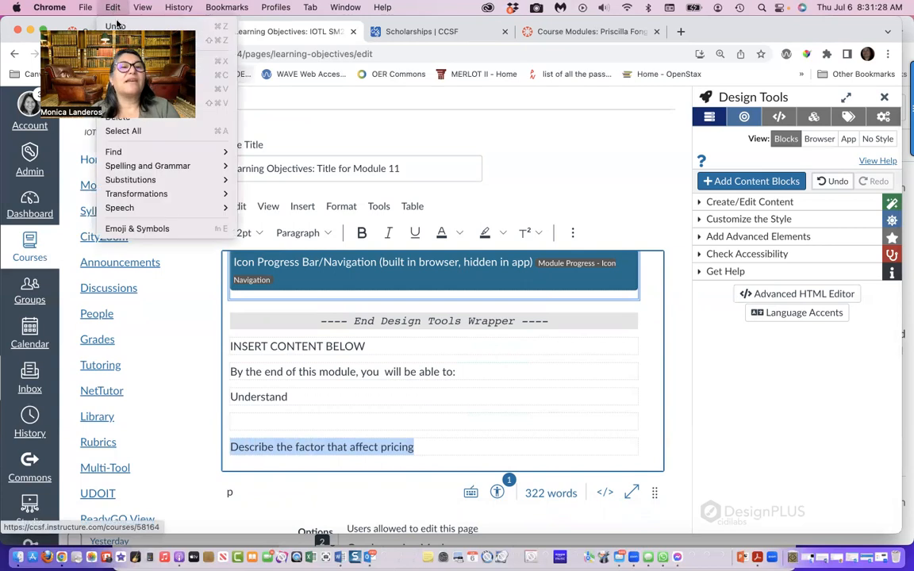
{"action": "left_click", "coordinate": [214, 61]}
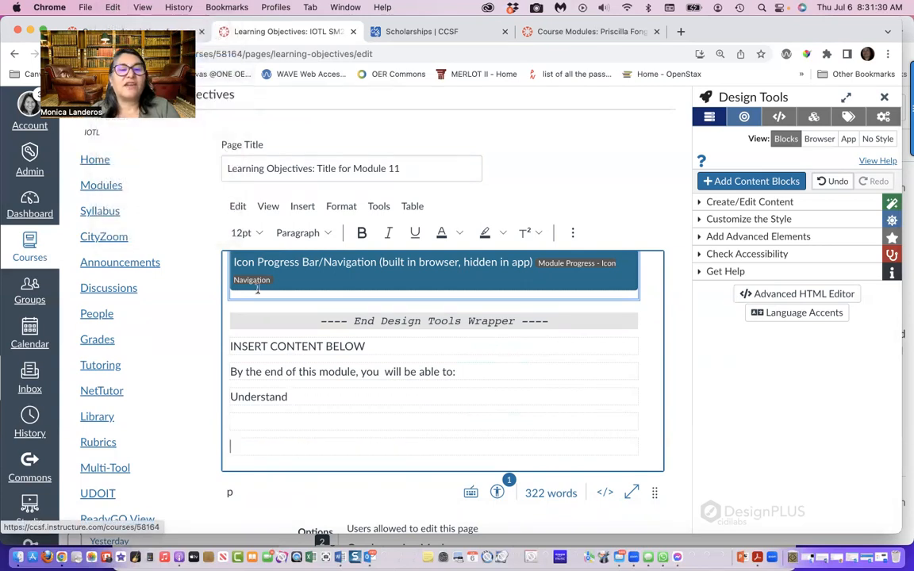
{"action": "scroll", "coordinate": [309, 396], "scroll_direction": "up", "scroll_amount": 5}
{"action": "scroll", "coordinate": [309, 396], "scroll_direction": "up", "scroll_amount": 8}
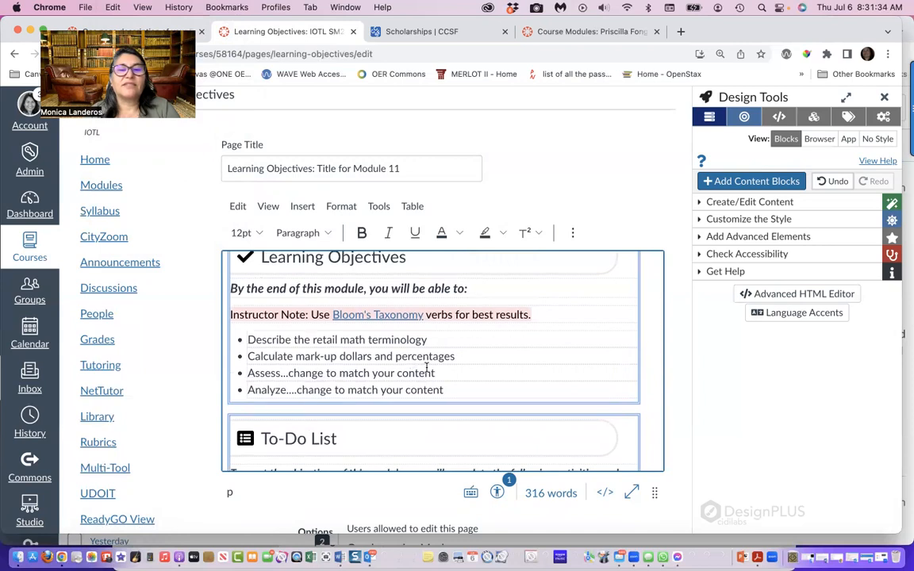
{"action": "left_click_drag", "start_coordinate": [436, 373], "coordinate": [249, 371]}
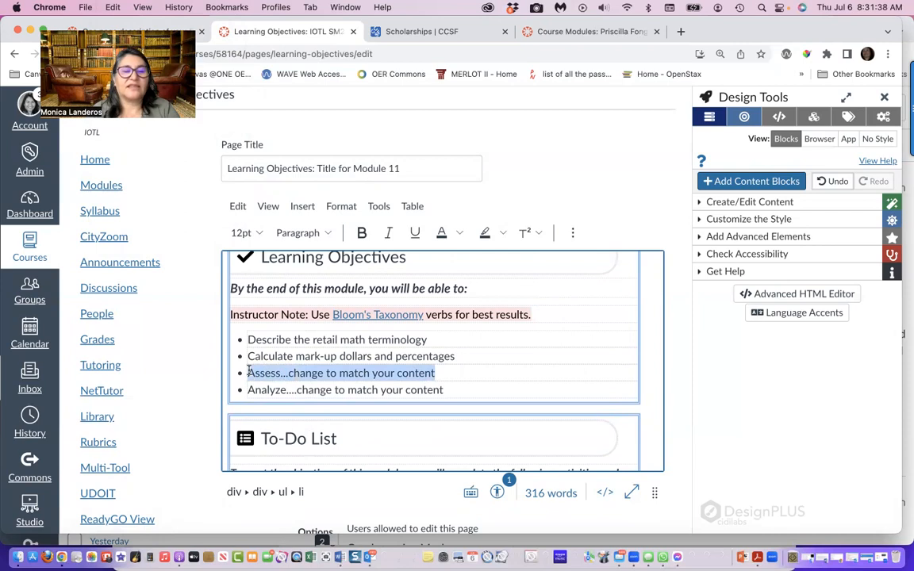
{"action": "left_click", "coordinate": [248, 371]}
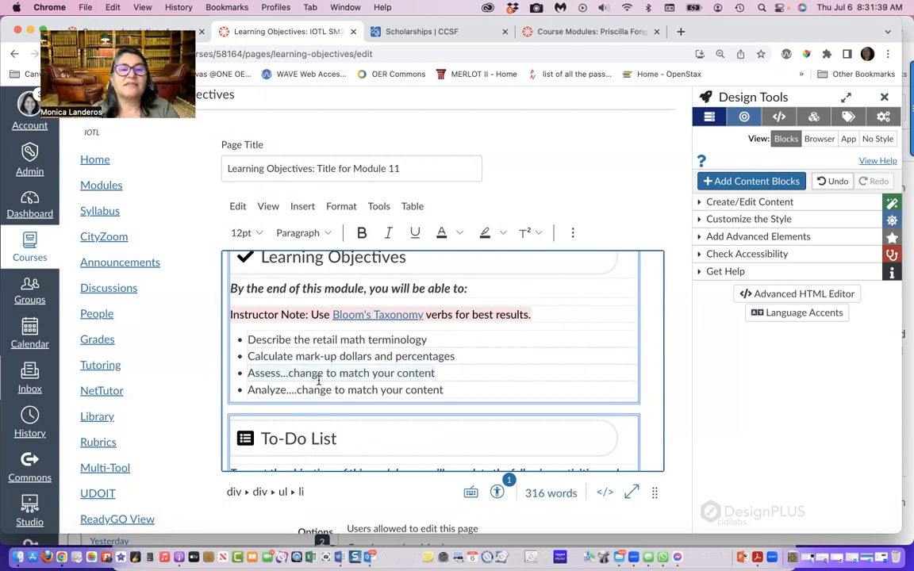
{"action": "key", "text": "super+v"}
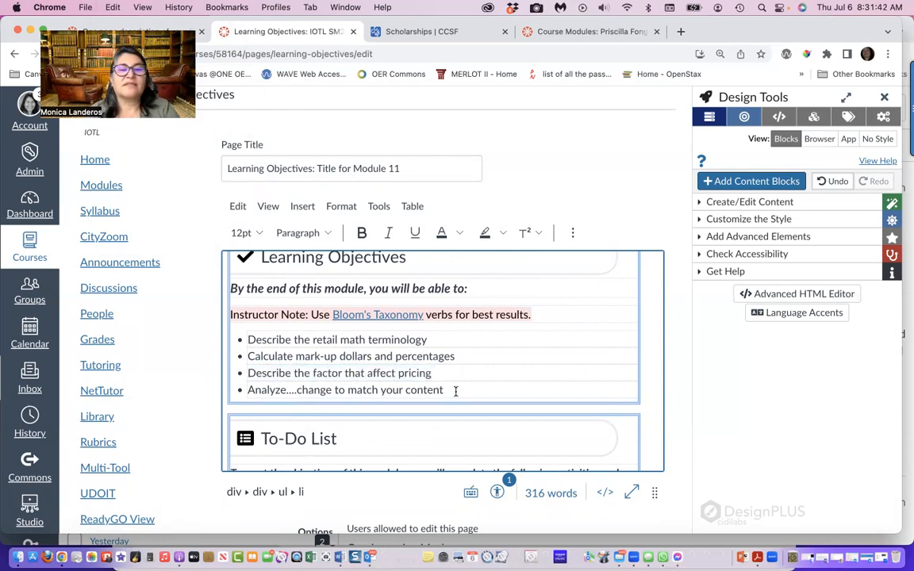
Delete the unused "Analyze" placeholder bullet from the Learning Objectives list
{"action": "left_click_drag", "start_coordinate": [457, 391], "coordinate": [242, 390]}
{"action": "key", "text": "BackSpace"}
{"action": "key", "text": "BackSpace"}
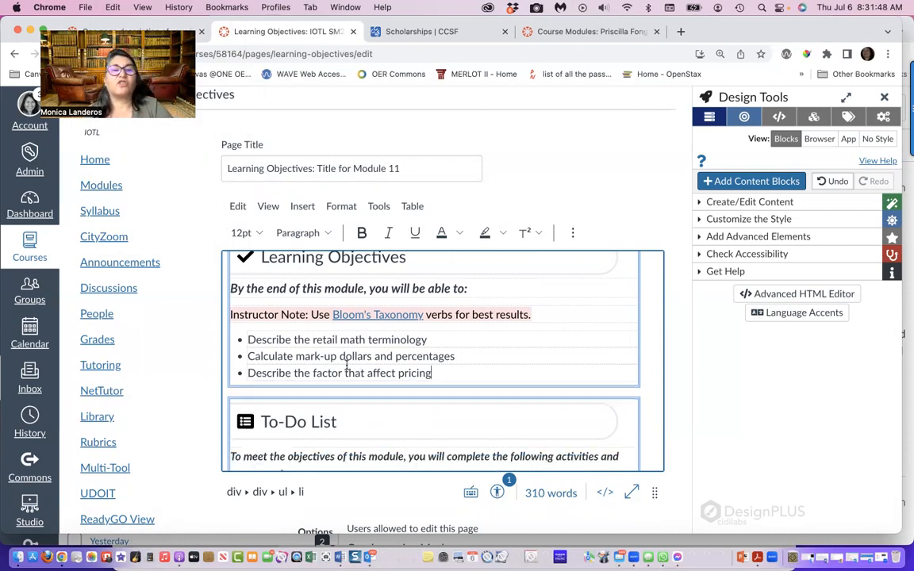
Delete all leftover text and empty lines below the End Design Tools Wrapper, including "INSERT CONTENT BELOW" and the original objectives intro
{"action": "scroll", "coordinate": [351, 379], "scroll_direction": "down", "scroll_amount": 15}
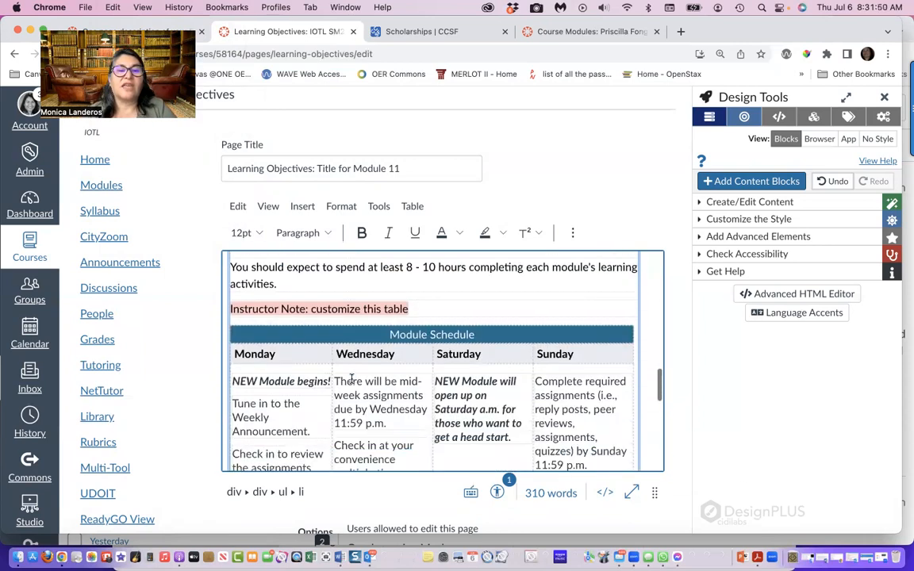
{"action": "scroll", "coordinate": [352, 379], "scroll_direction": "up", "scroll_amount": 20}
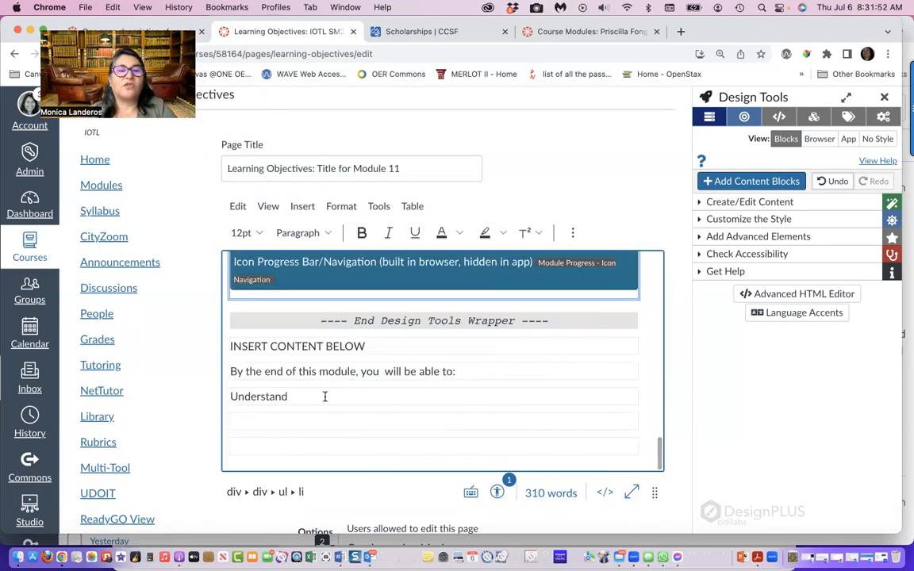
{"action": "key", "text": "BackSpace"}
{"action": "key", "text": "BackSpace"}
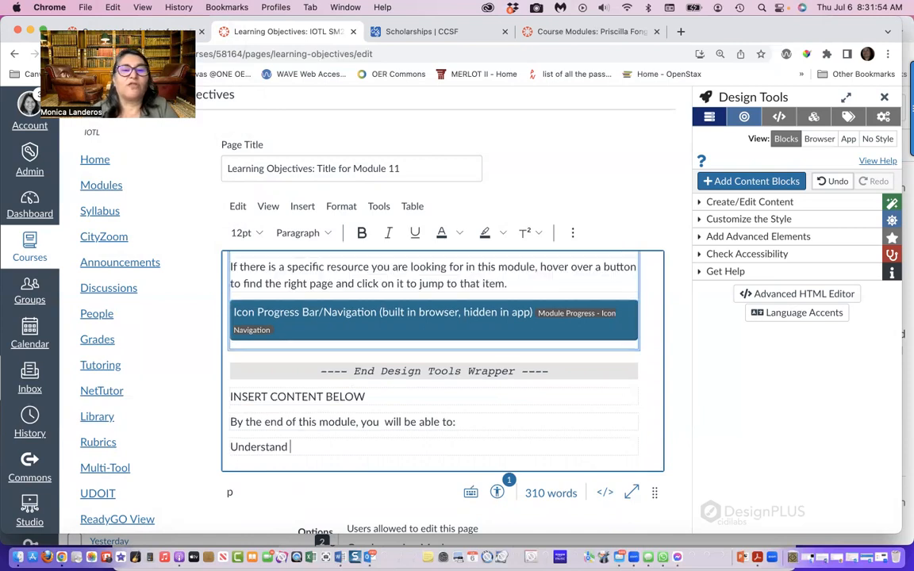
{"action": "key", "text": "BackSpace"}
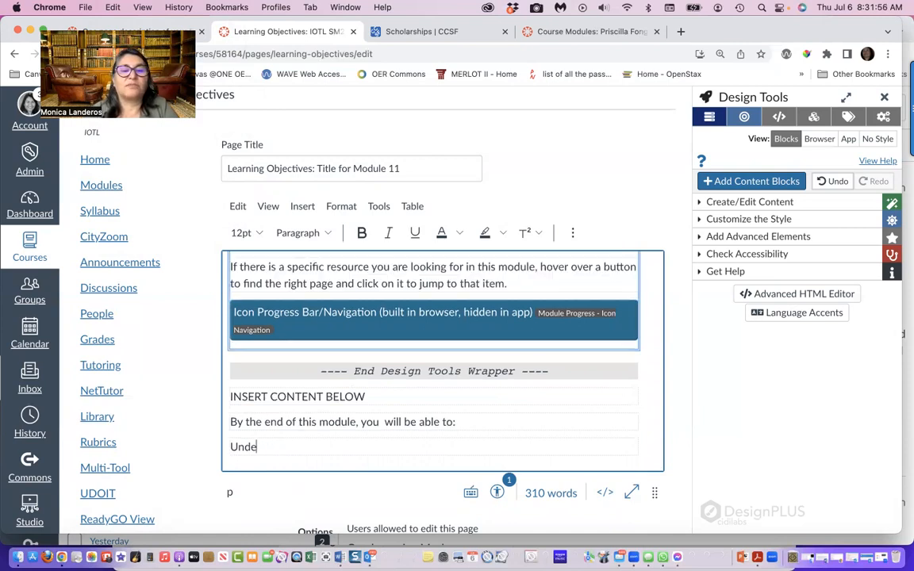
{"action": "key", "text": "BackSpace"}
{"action": "key", "text": "BackSpace"}
{"action": "key", "text": "BackSpace"}
{"action": "key", "text": "BackSpace"}
{"action": "key", "text": "BackSpace"}
{"action": "key", "text": "BackSpace"}
{"action": "key", "text": "BackSpace"}
{"action": "key", "text": "BackSpace"}
{"action": "key", "text": "BackSpace"}
{"action": "key", "text": "BackSpace"}
{"action": "key", "text": "BackSpace"}
{"action": "key", "text": "BackSpace"}
{"action": "key", "text": "BackSpace"}
{"action": "key", "text": "BackSpace"}
{"action": "key", "text": "BackSpace"}
{"action": "key", "text": "BackSpace"}
{"action": "key", "text": "BackSpace"}
{"action": "key", "text": "BackSpace"}
{"action": "key", "text": "BackSpace"}
{"action": "key", "text": "BackSpace"}
{"action": "key", "text": "BackSpace"}
{"action": "key", "text": "BackSpace"}
{"action": "key", "text": "BackSpace"}
{"action": "key", "text": "BackSpace"}
{"action": "key", "text": "BackSpace"}
{"action": "key", "text": "BackSpace"}
{"action": "key", "text": "BackSpace"}
{"action": "key", "text": "BackSpace"}
{"action": "key", "text": "BackSpace"}
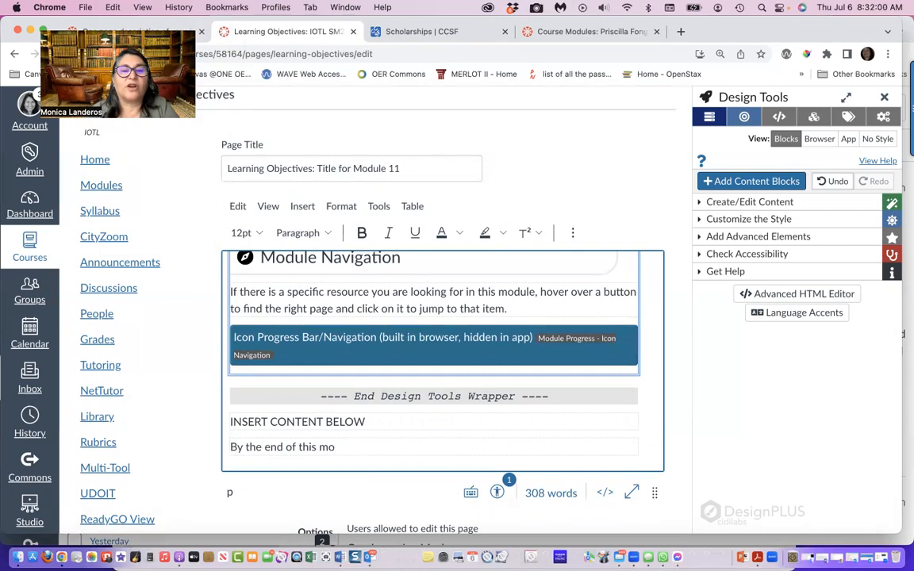
{"action": "key", "text": "BackSpace"}
{"action": "key", "text": "BackSpace"}
{"action": "key", "text": "BackSpace"}
{"action": "key", "text": "BackSpace"}
{"action": "key", "text": "BackSpace"}
{"action": "key", "text": "BackSpace"}
{"action": "key", "text": "BackSpace"}
{"action": "key", "text": "BackSpace"}
{"action": "key", "text": "BackSpace"}
{"action": "key", "text": "BackSpace"}
{"action": "key", "text": "BackSpace"}
{"action": "key", "text": "BackSpace"}
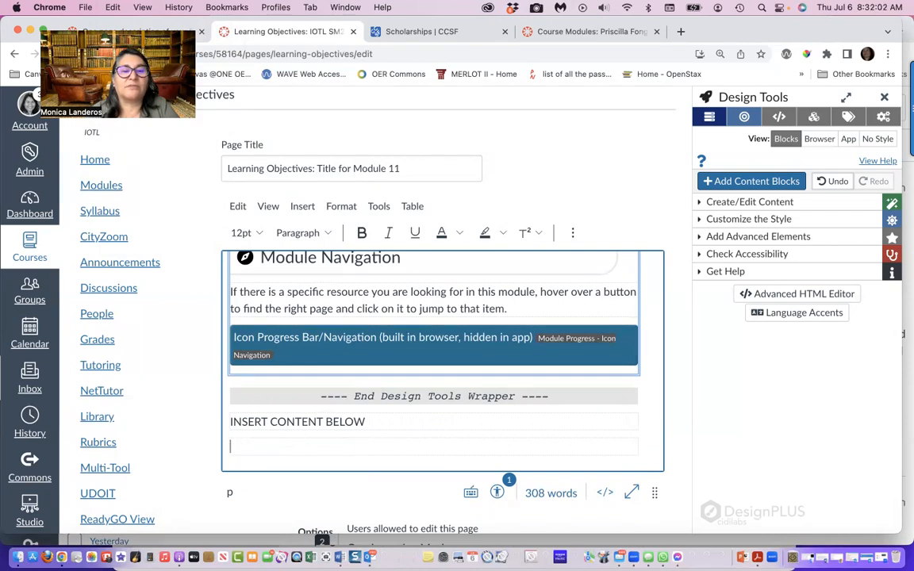
{"action": "key", "text": "BackSpace"}
{"action": "key", "text": "BackSpace"}
{"action": "key", "text": "BackSpace"}
{"action": "key", "text": "BackSpace"}
{"action": "key", "text": "BackSpace"}
{"action": "key", "text": "BackSpace"}
{"action": "key", "text": "BackSpace"}
{"action": "key", "text": "BackSpace"}
{"action": "key", "text": "BackSpace"}
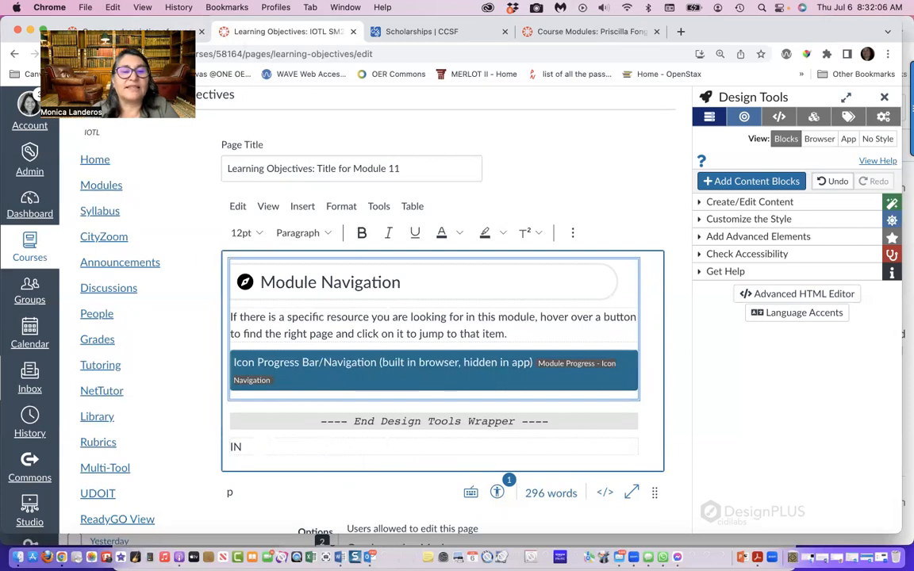
{"action": "key", "text": "BackSpace"}
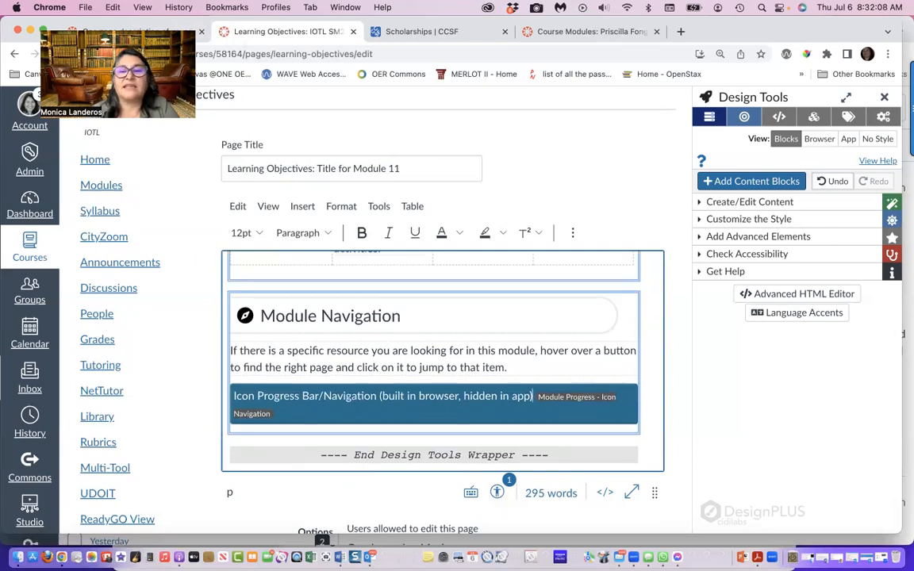
Review the Schedule section and the issue flagged by the Accessibility Checker on the page, leaving the text color as is
{"action": "scroll", "coordinate": [297, 429], "scroll_direction": "up", "scroll_amount": 6}
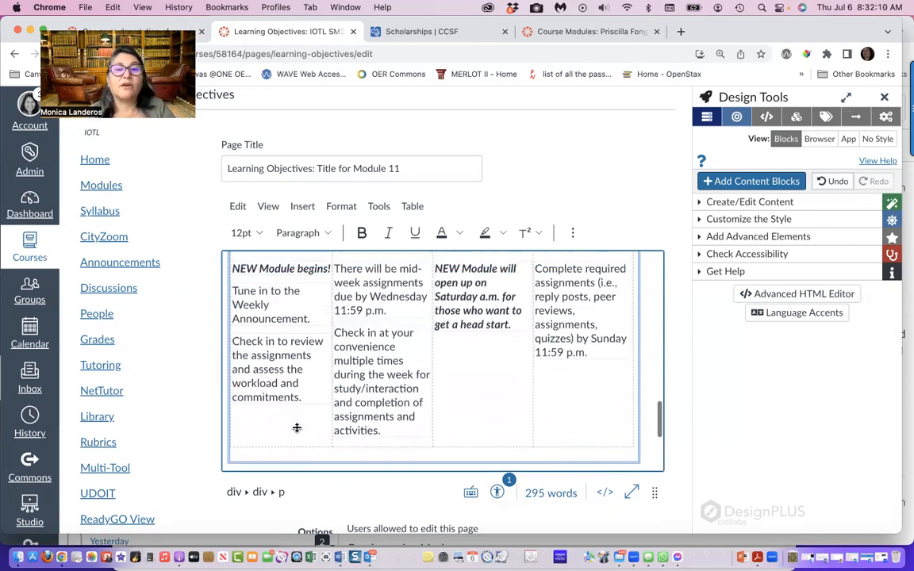
{"action": "scroll", "coordinate": [297, 428], "scroll_direction": "up", "scroll_amount": 2}
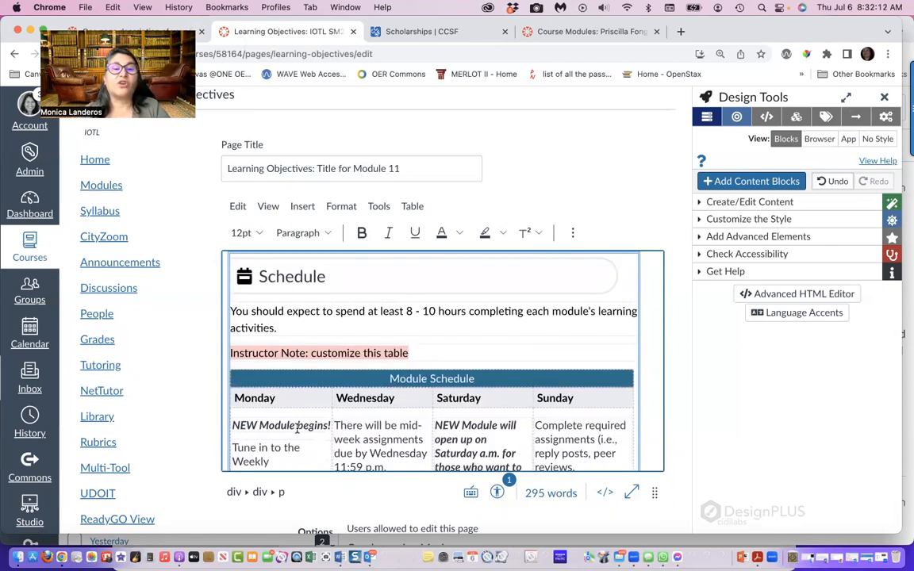
{"action": "scroll", "coordinate": [297, 428], "scroll_direction": "down", "scroll_amount": 1}
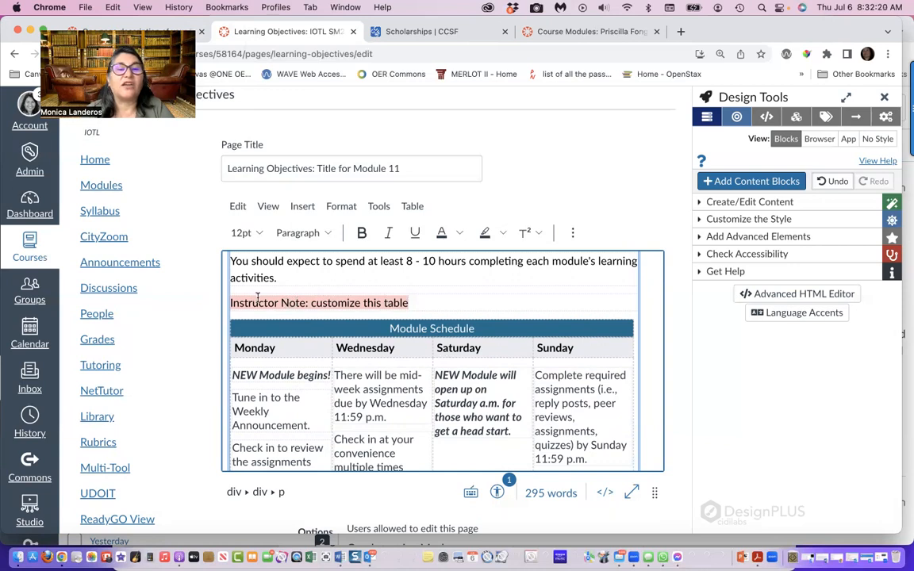
{"action": "left_click", "coordinate": [497, 492]}
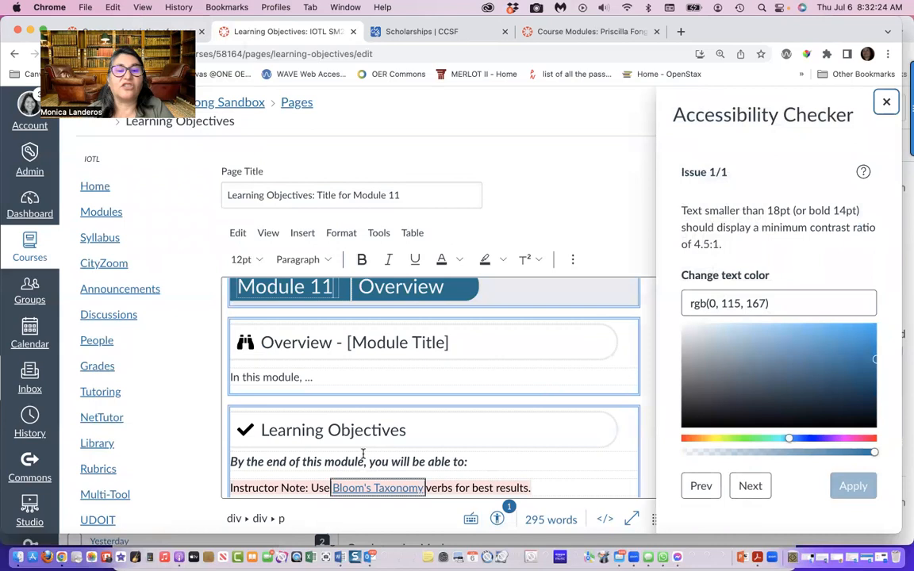
{"action": "scroll", "coordinate": [363, 454], "scroll_direction": "down", "scroll_amount": 2}
{"action": "scroll", "coordinate": [306, 435], "scroll_direction": "down", "scroll_amount": 5}
{"action": "scroll", "coordinate": [307, 440], "scroll_direction": "down", "scroll_amount": 6}
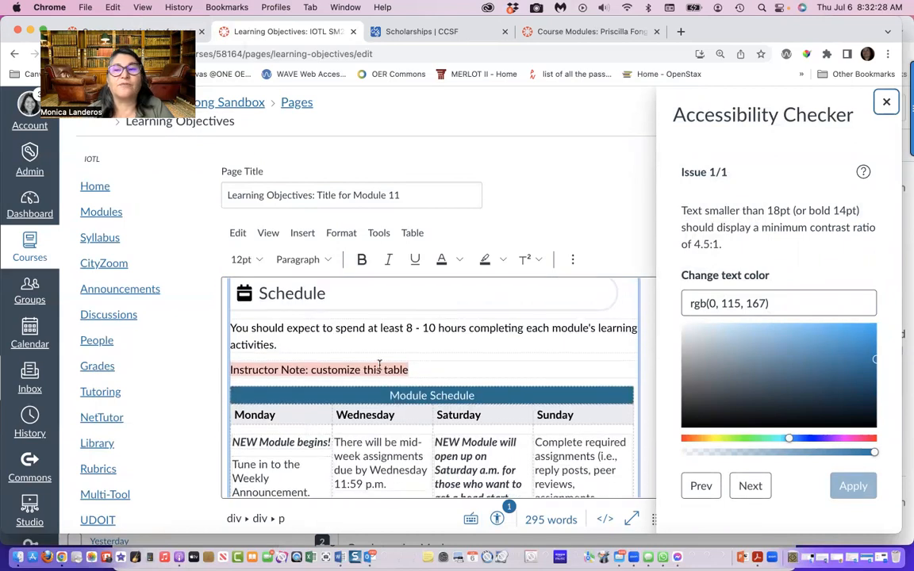
{"action": "left_click", "coordinate": [886, 102]}
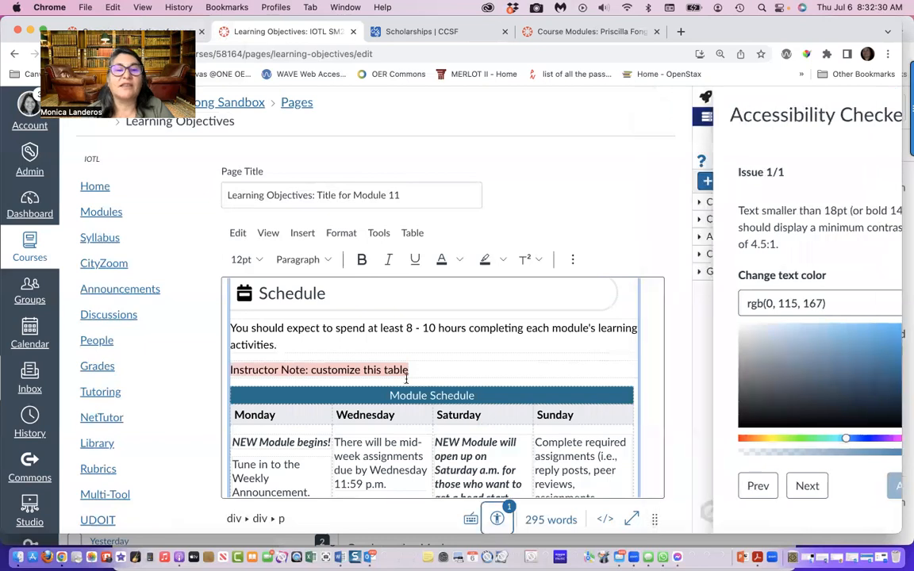
Save the edited Learning Objectives page for Module 11
{"action": "scroll", "coordinate": [529, 435], "scroll_direction": "down", "scroll_amount": 10}
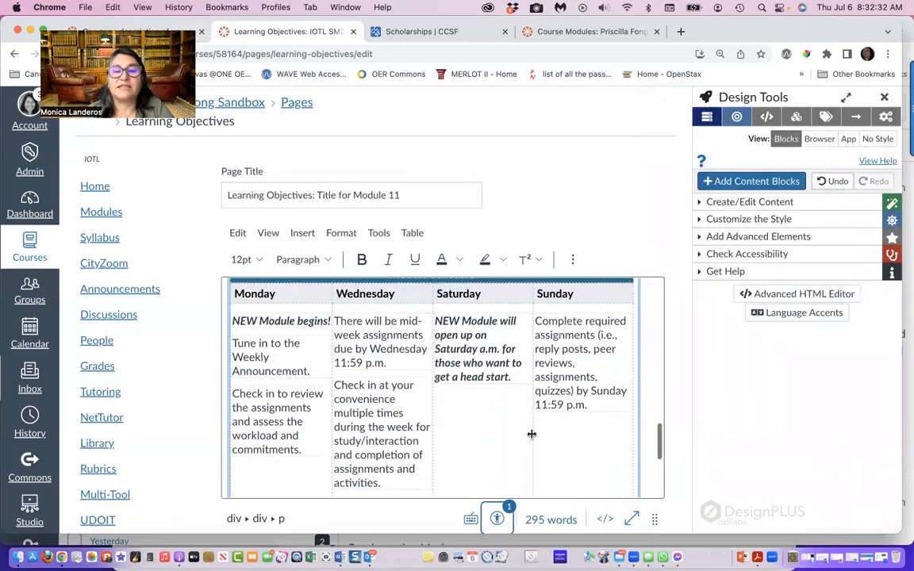
{"action": "scroll", "coordinate": [532, 435], "scroll_direction": "down", "scroll_amount": 5}
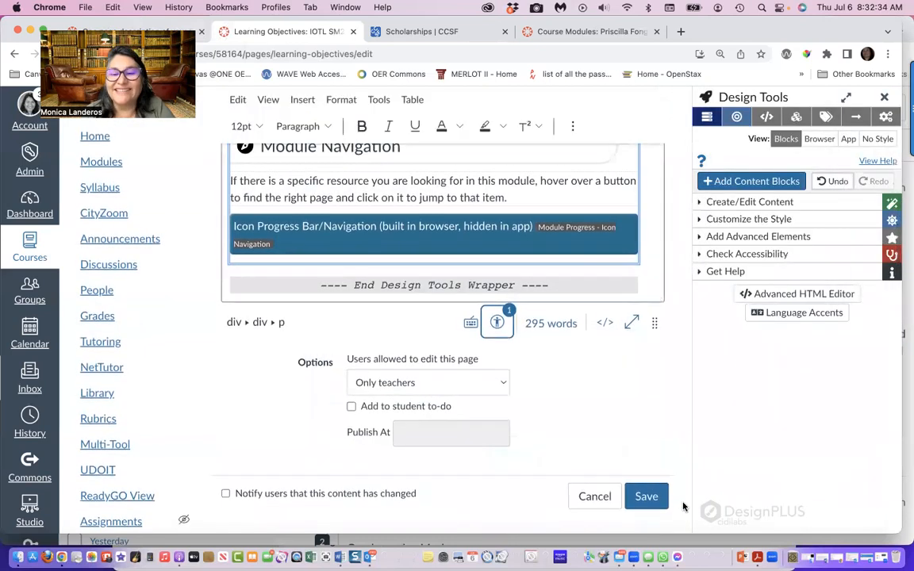
{"action": "left_click", "coordinate": [644, 498]}
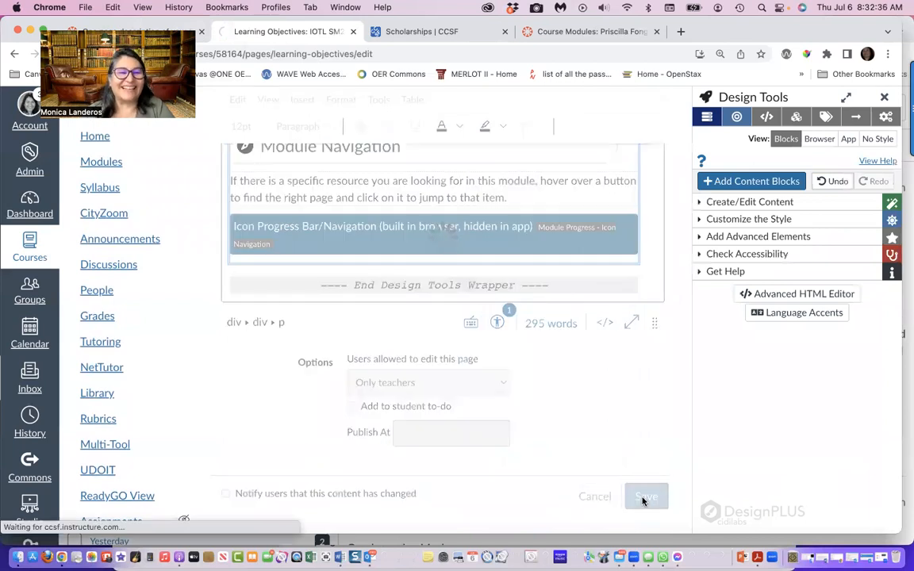